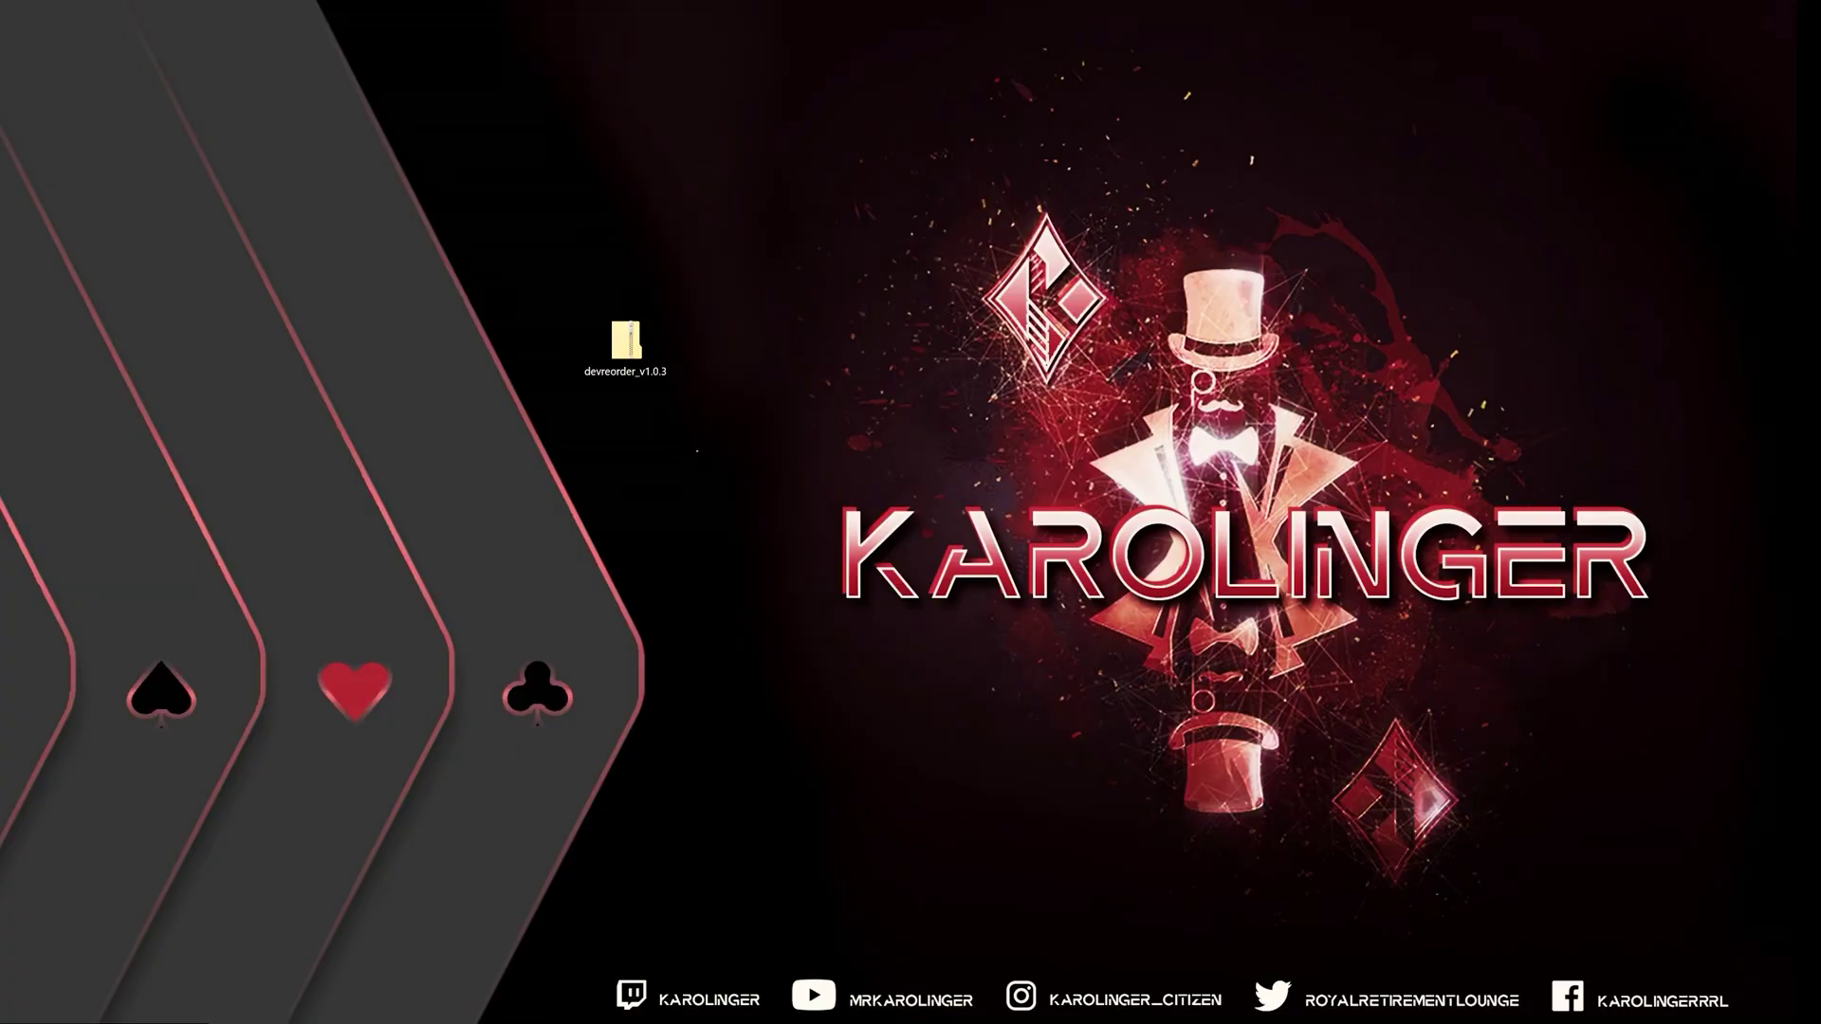
# Create a new folder on the desktop
pyautogui.rightClick(730, 221)
pyautogui.moveTo(807, 397)
pyautogui.click(1055, 397)
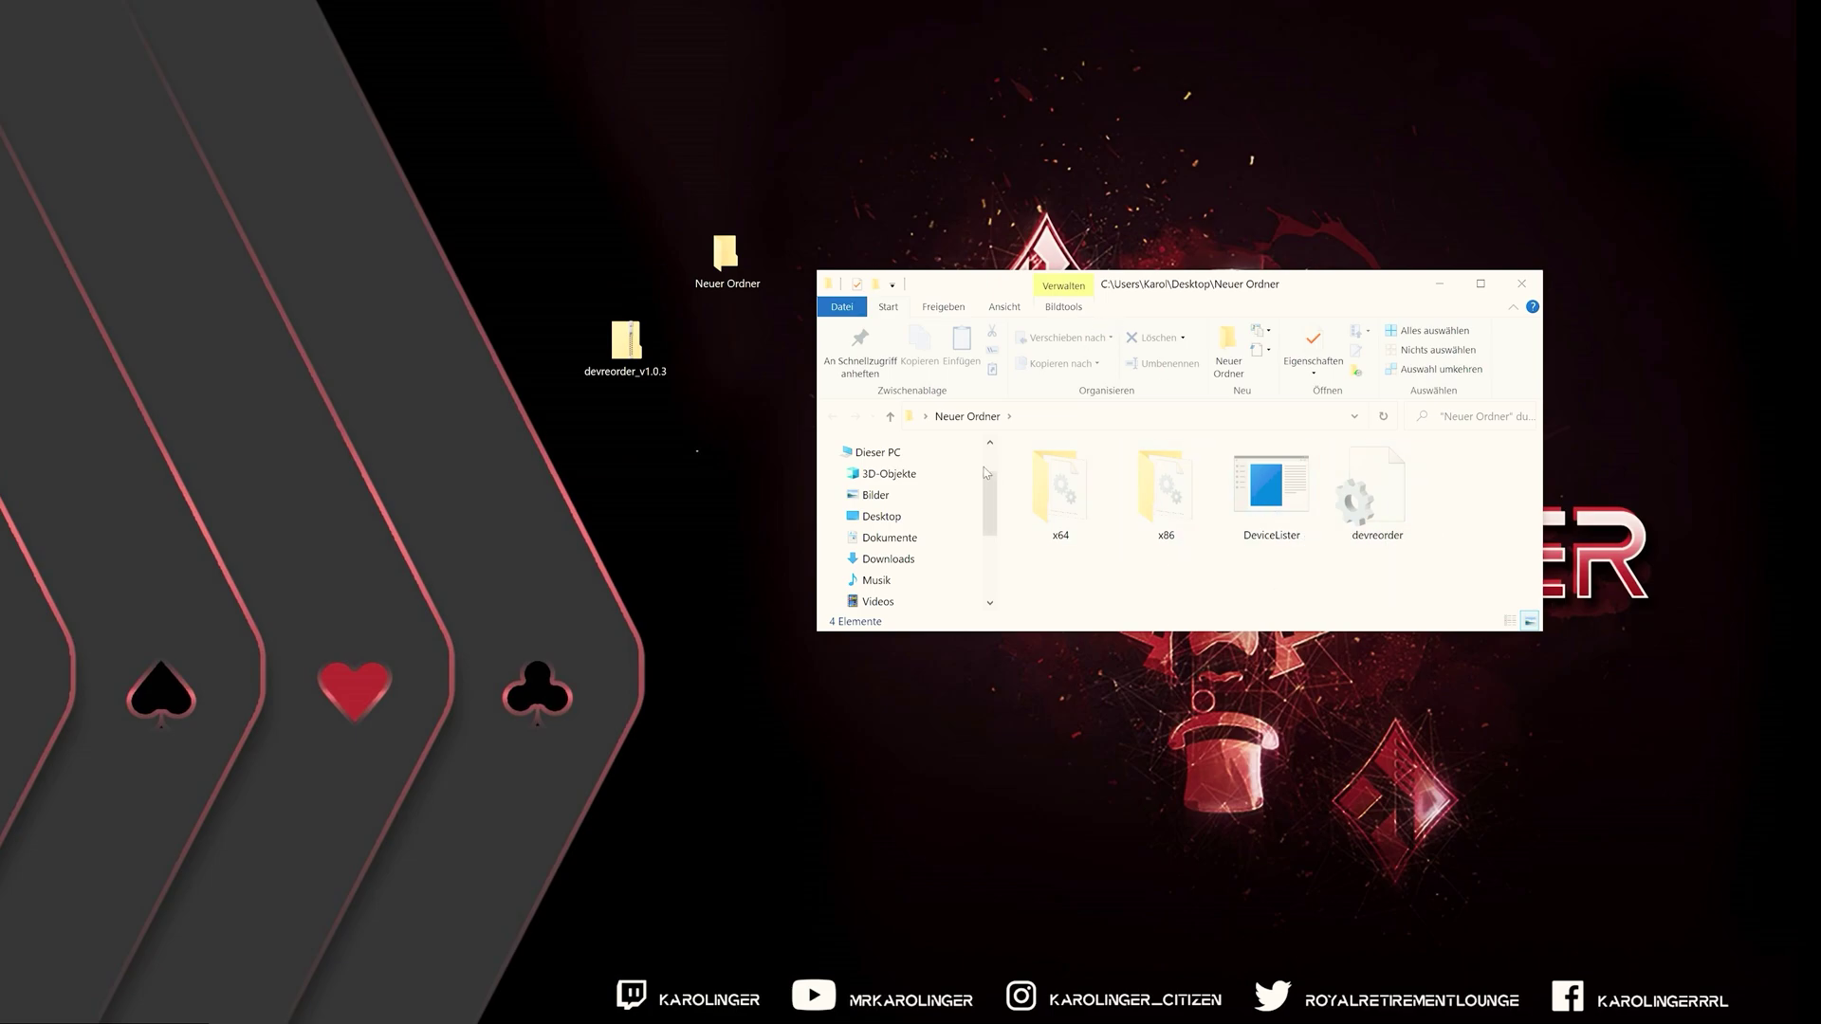
# Launch DeviceLister and expand the SmartScreen warning with 'Weitere Informationen'
pyautogui.click(1286, 488)
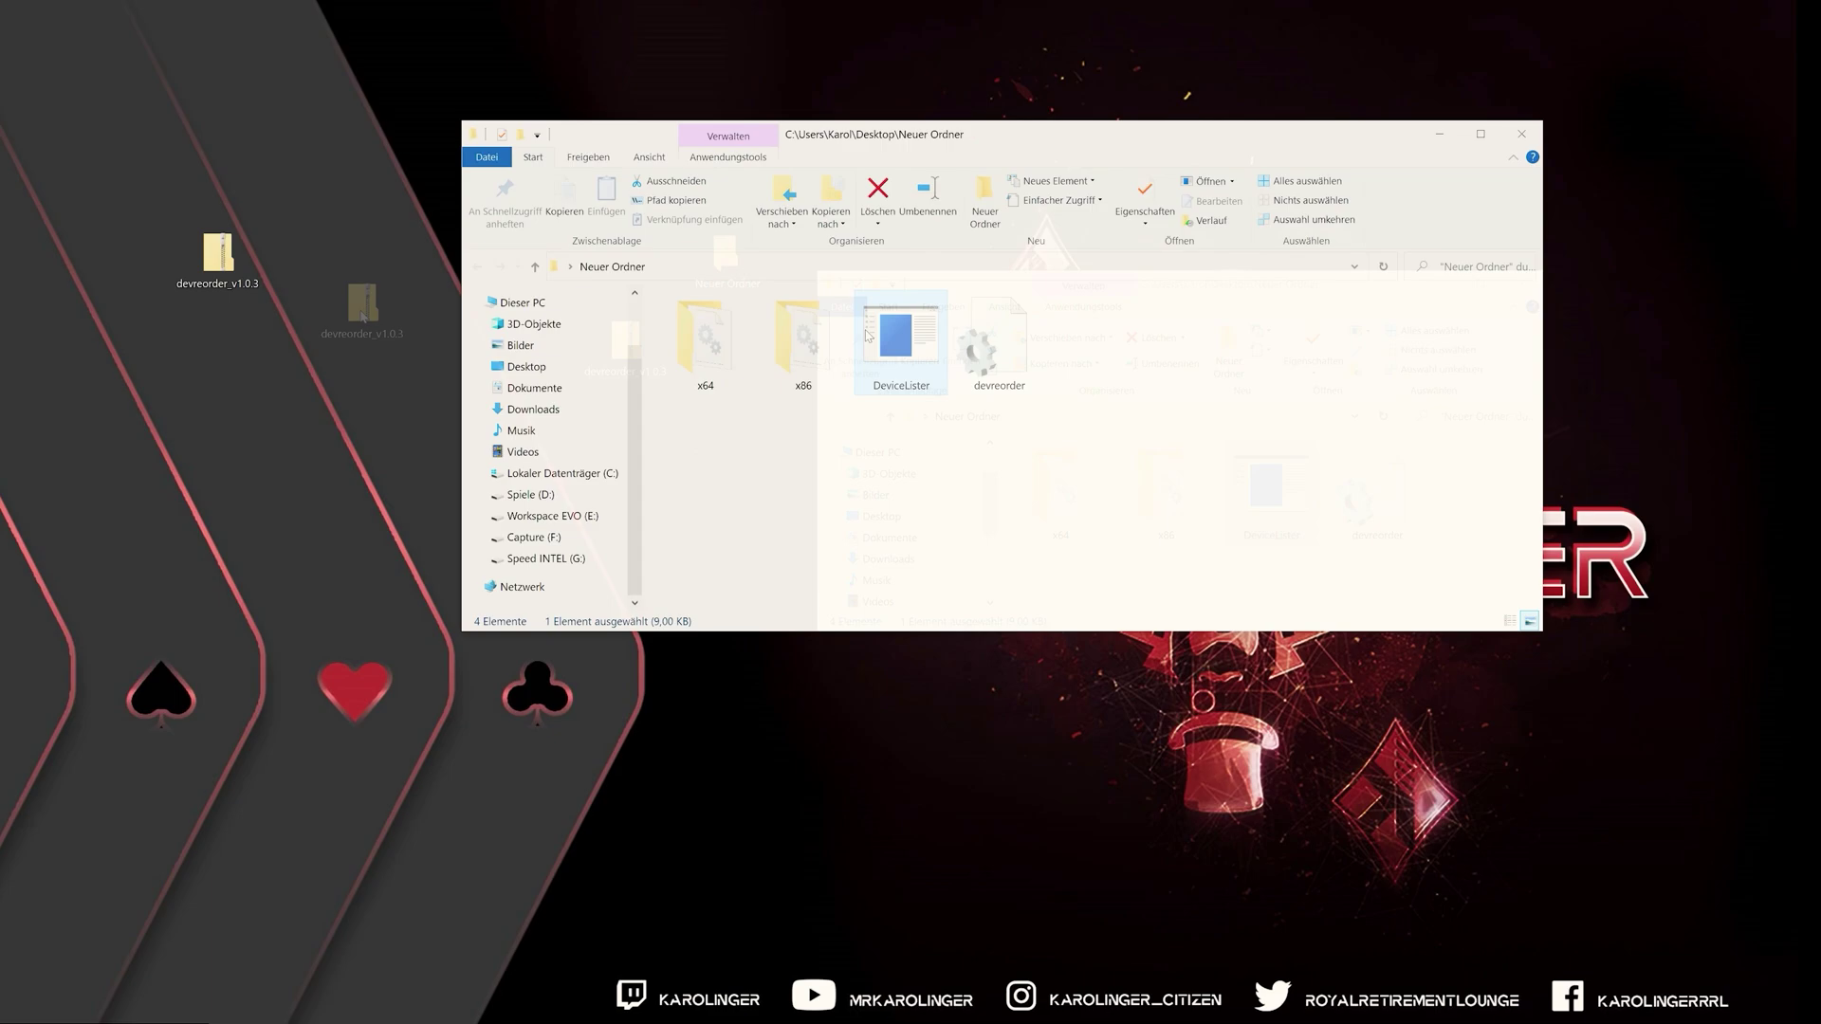
pyautogui.doubleClick(939, 358)
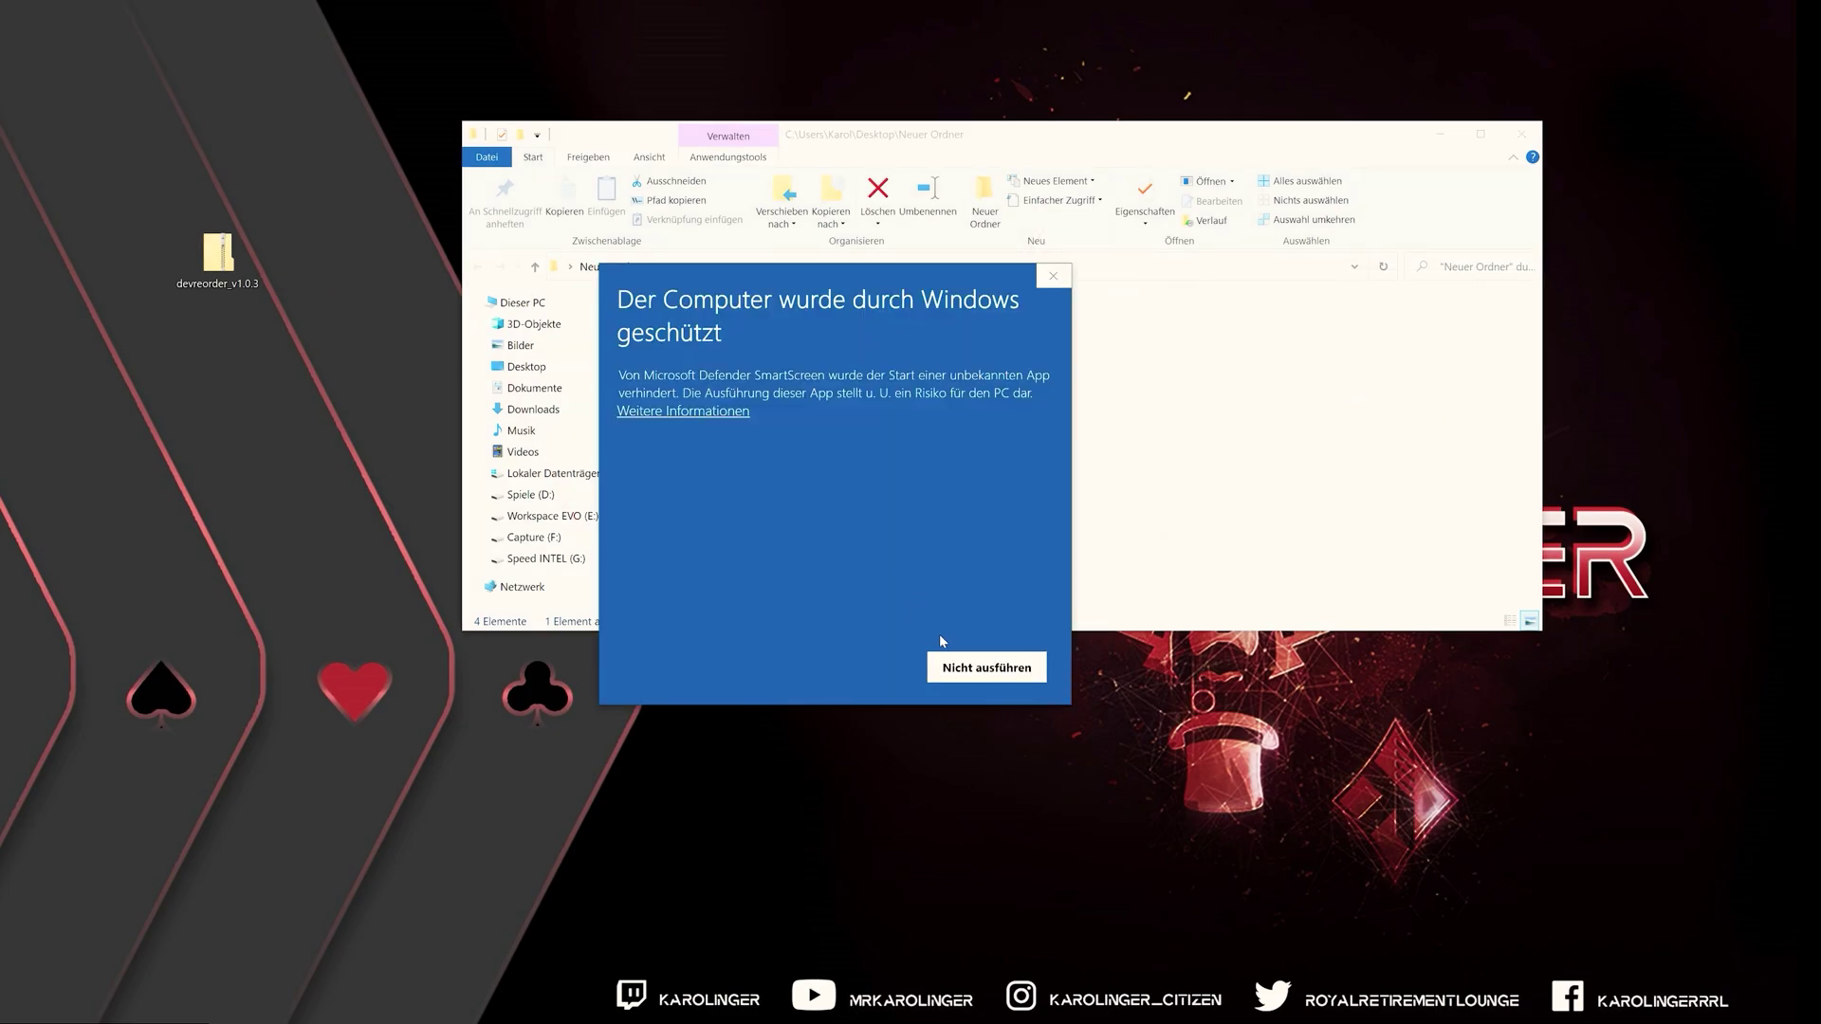
pyautogui.click(713, 412)
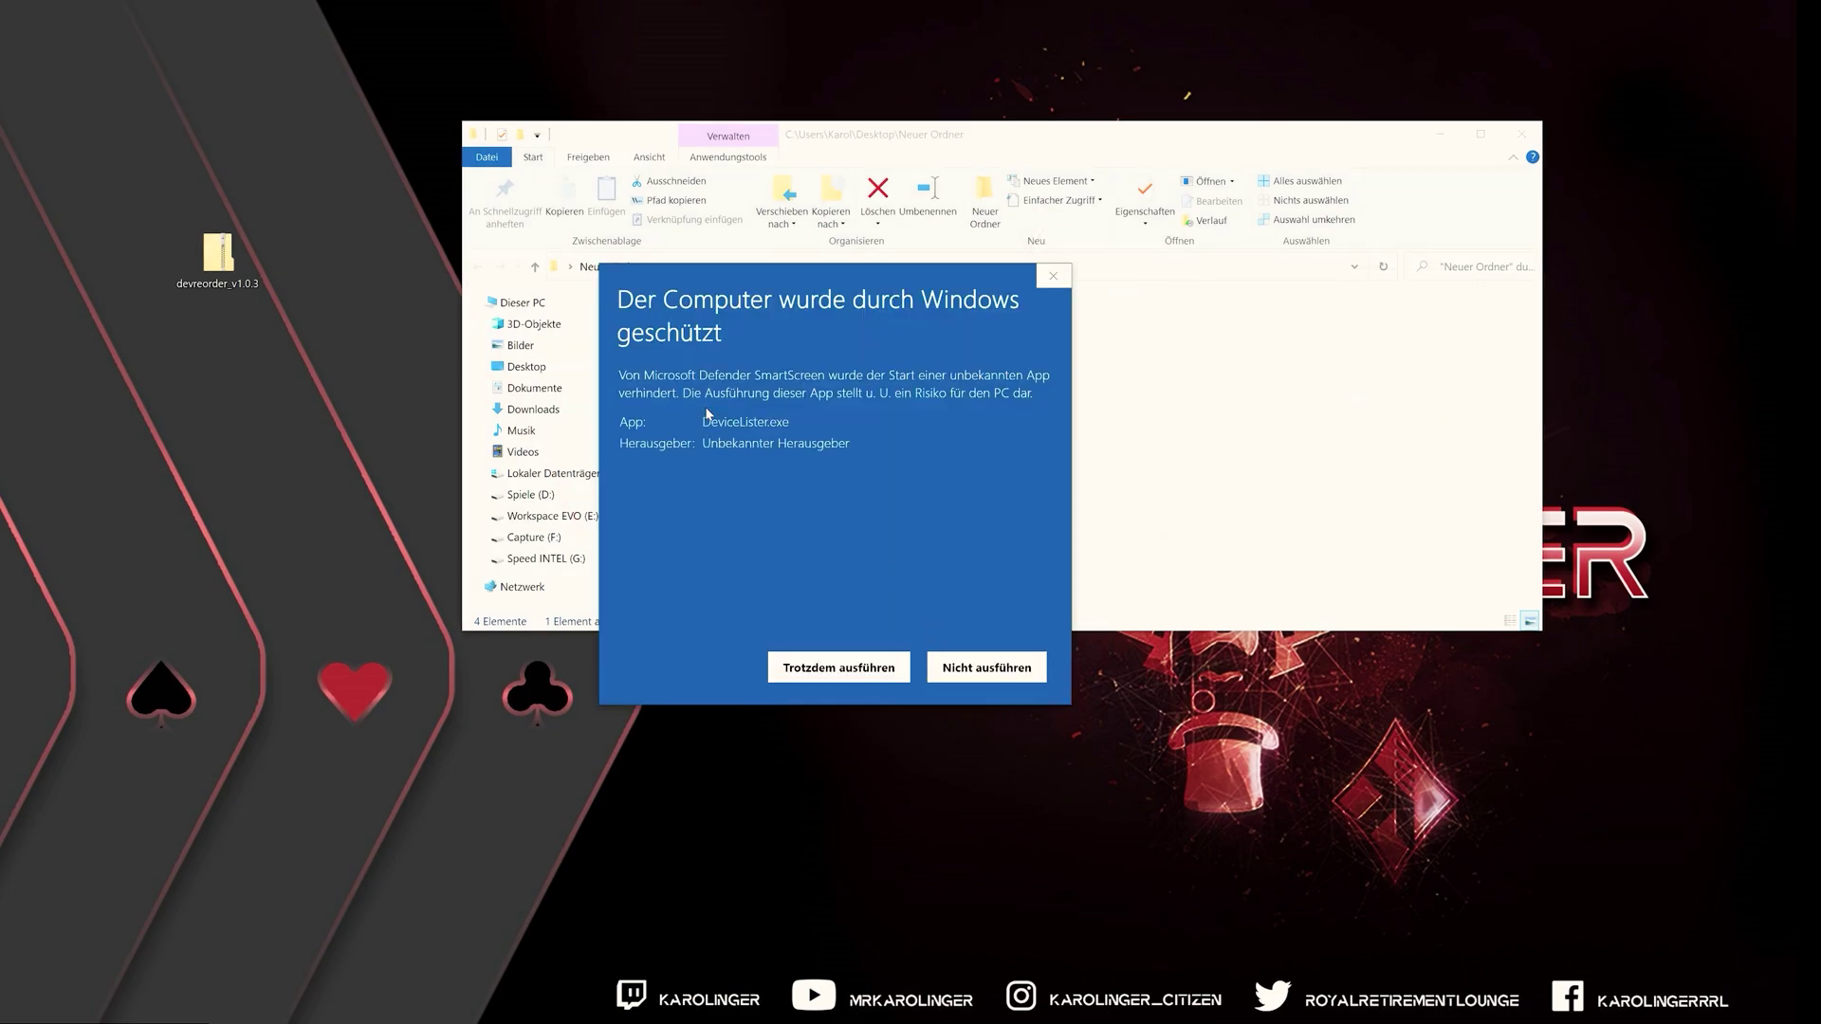
# Run DeviceLister anyway and enlarge its window to show the full controller GUIDs
pyautogui.click(836, 667)
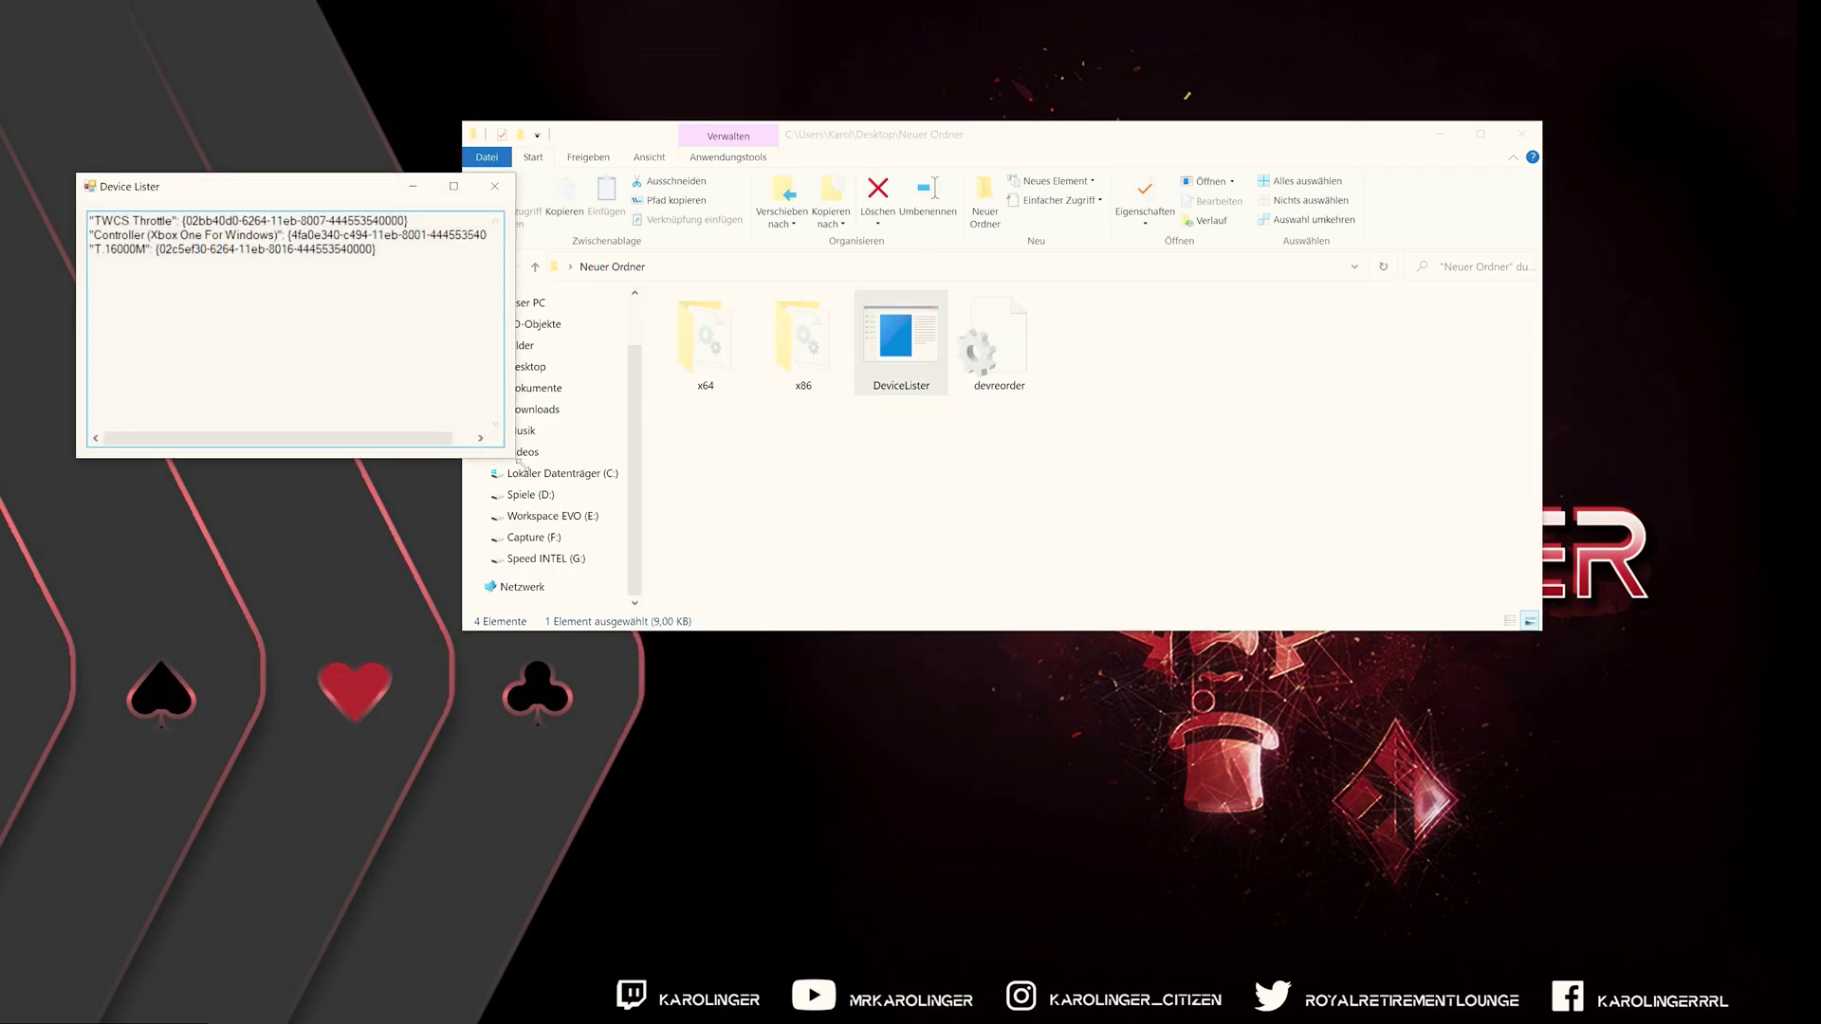
pyautogui.moveTo(517, 461); pyautogui.dragTo(872, 634)
pyautogui.moveTo(226, 190); pyautogui.dragTo(664, 508)
# Open devreorder's settings file from Neuer Ordner in Notepad
pyautogui.click(1446, 137)
pyautogui.doubleClick(726, 255)
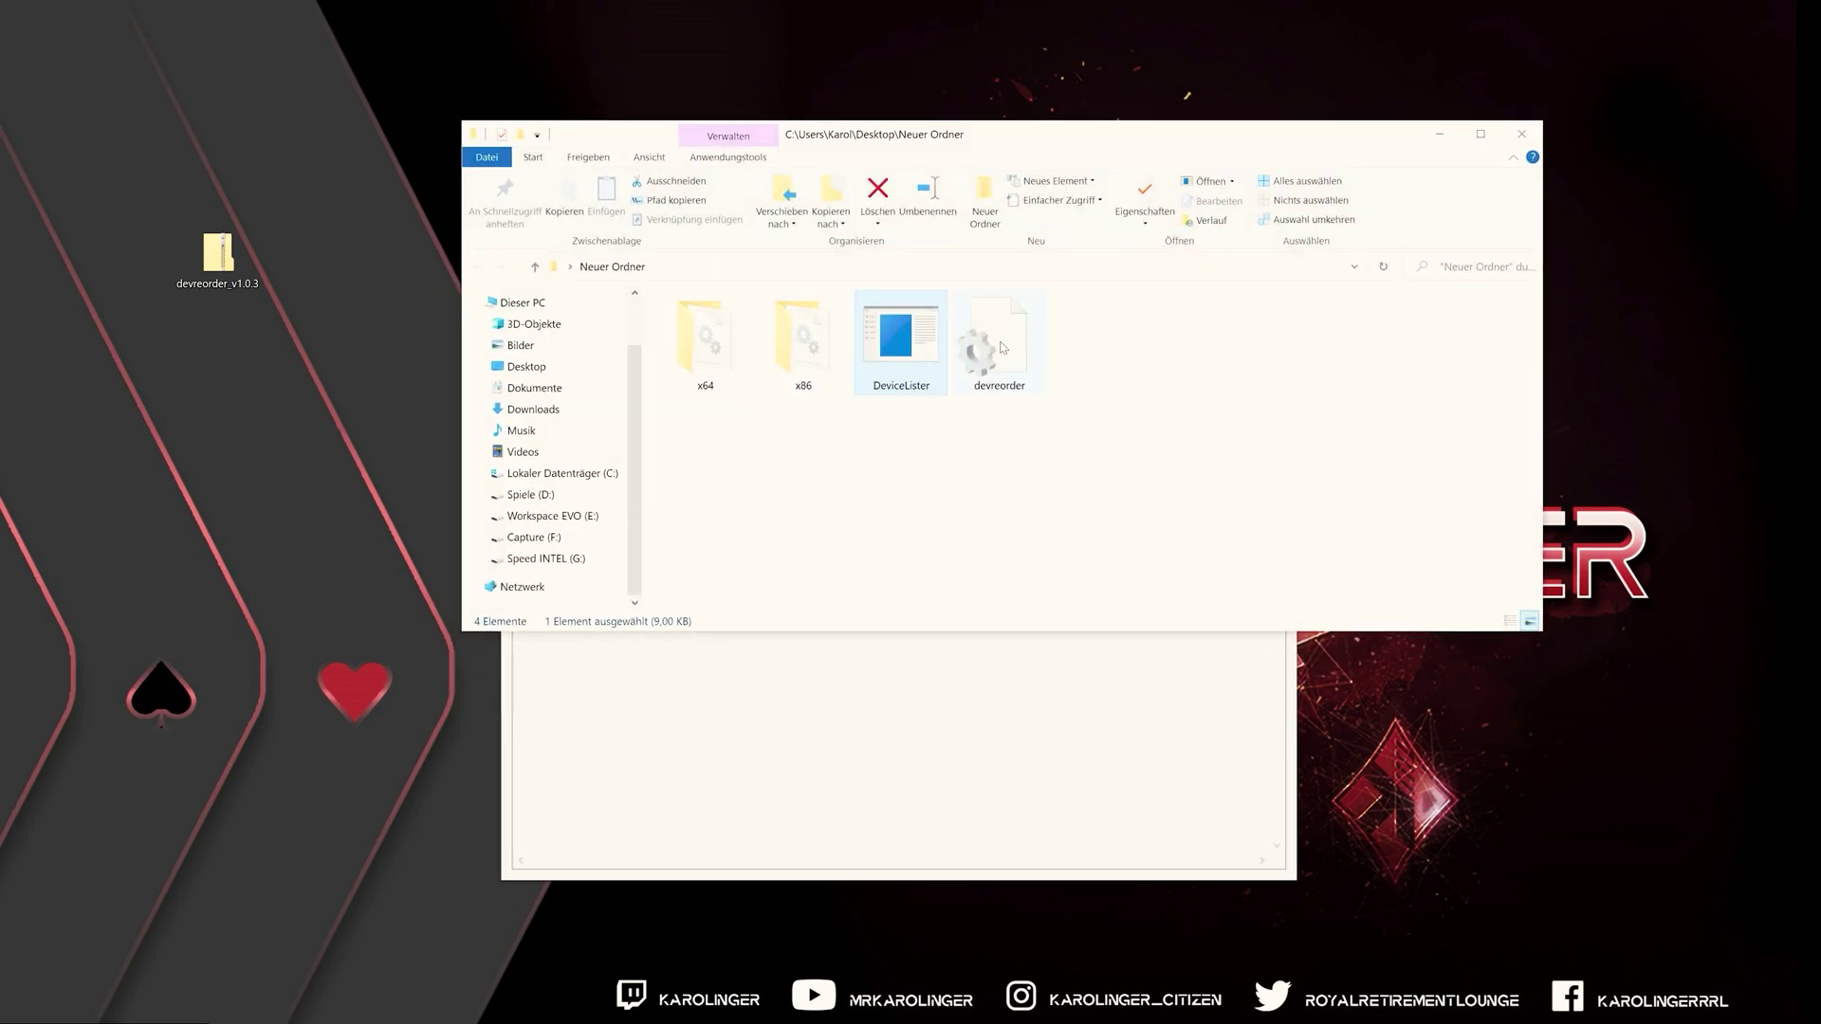
pyautogui.click(1000, 347)
pyautogui.moveTo(730, 140); pyautogui.dragTo(452, 46)
pyautogui.doubleClick(631, 206)
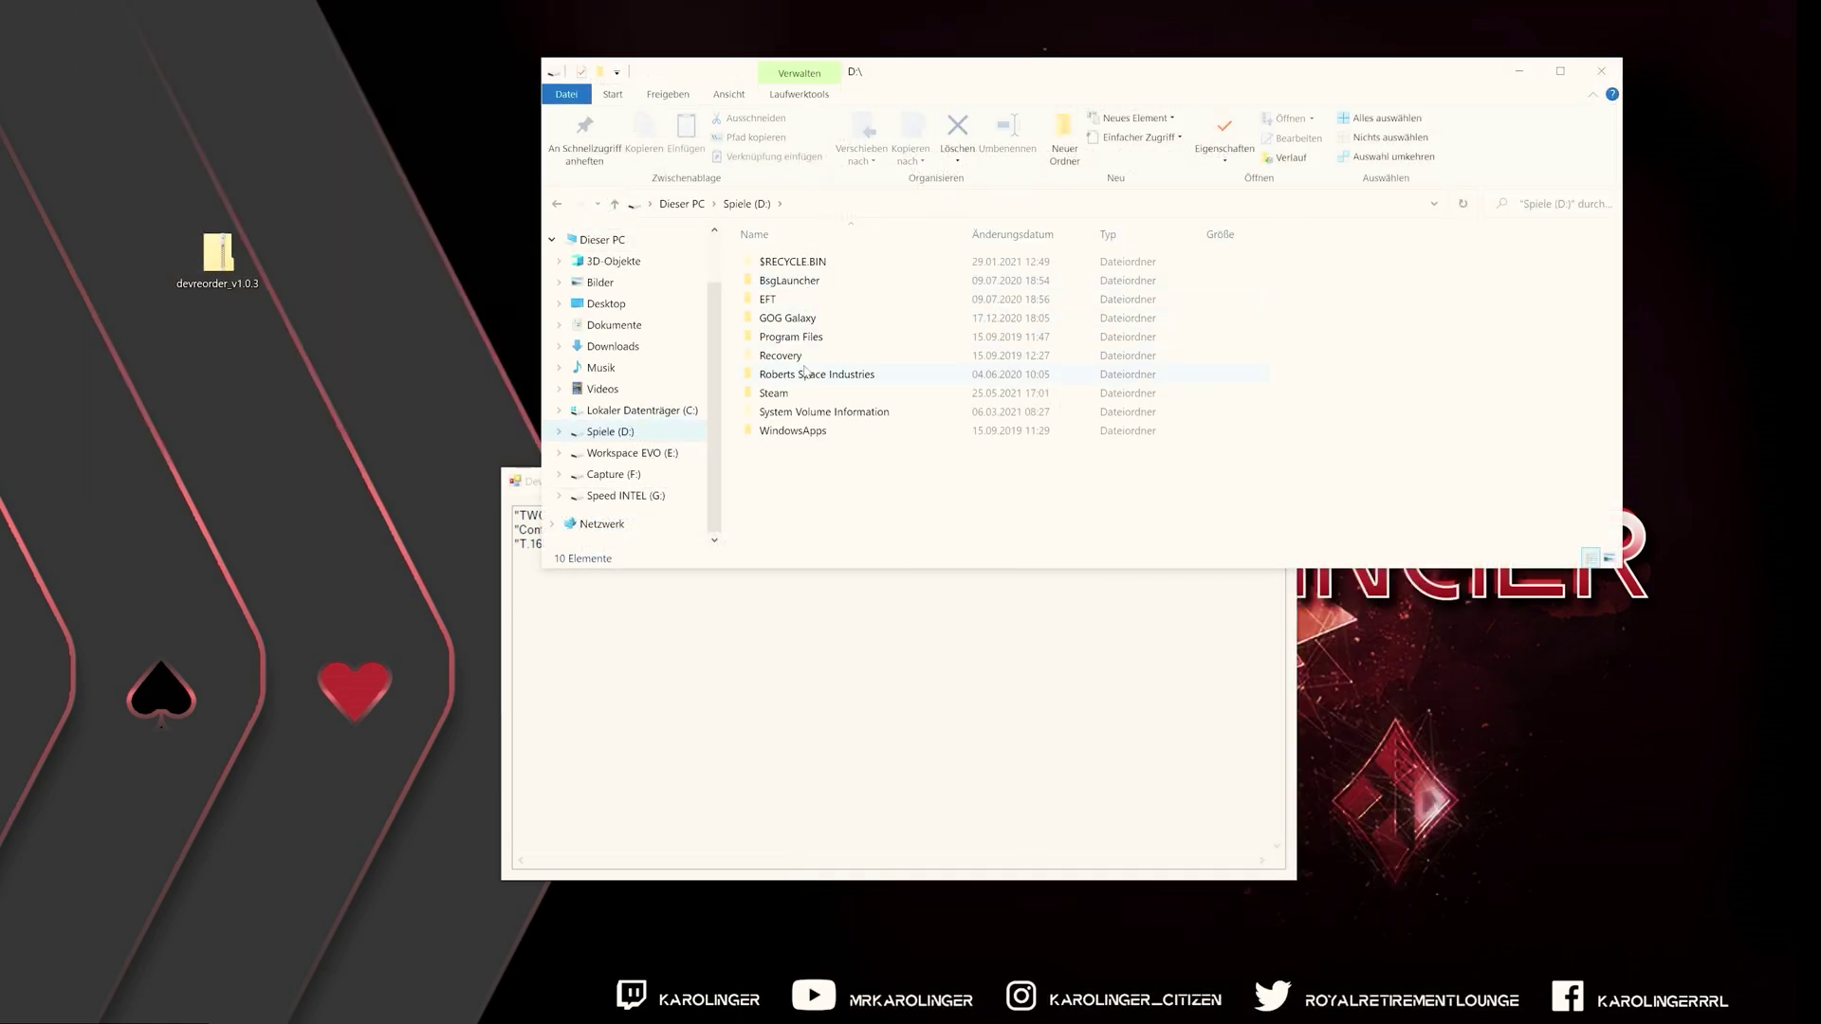
# Copy the devreorder settings file into D:\Roberts Space Industries\StarCitizen\LIVE
pyautogui.doubleClick(805, 372)
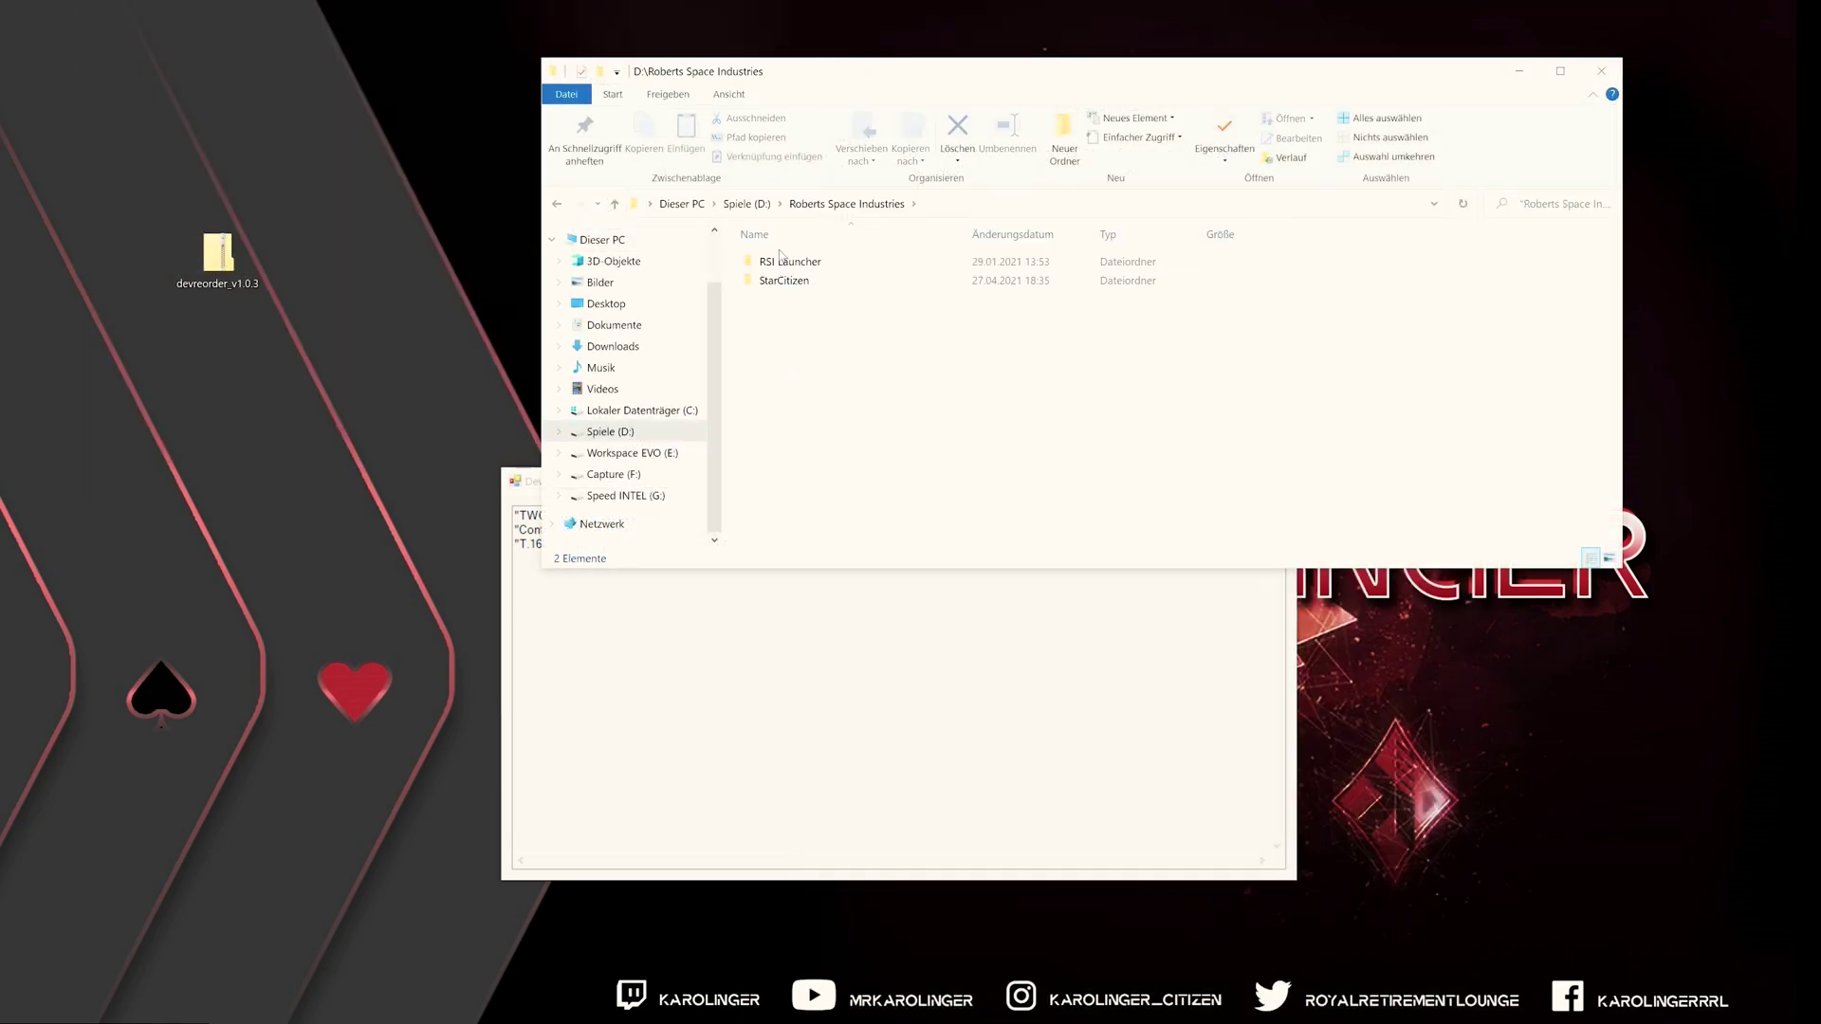
pyautogui.doubleClick(780, 261)
pyautogui.doubleClick(780, 262)
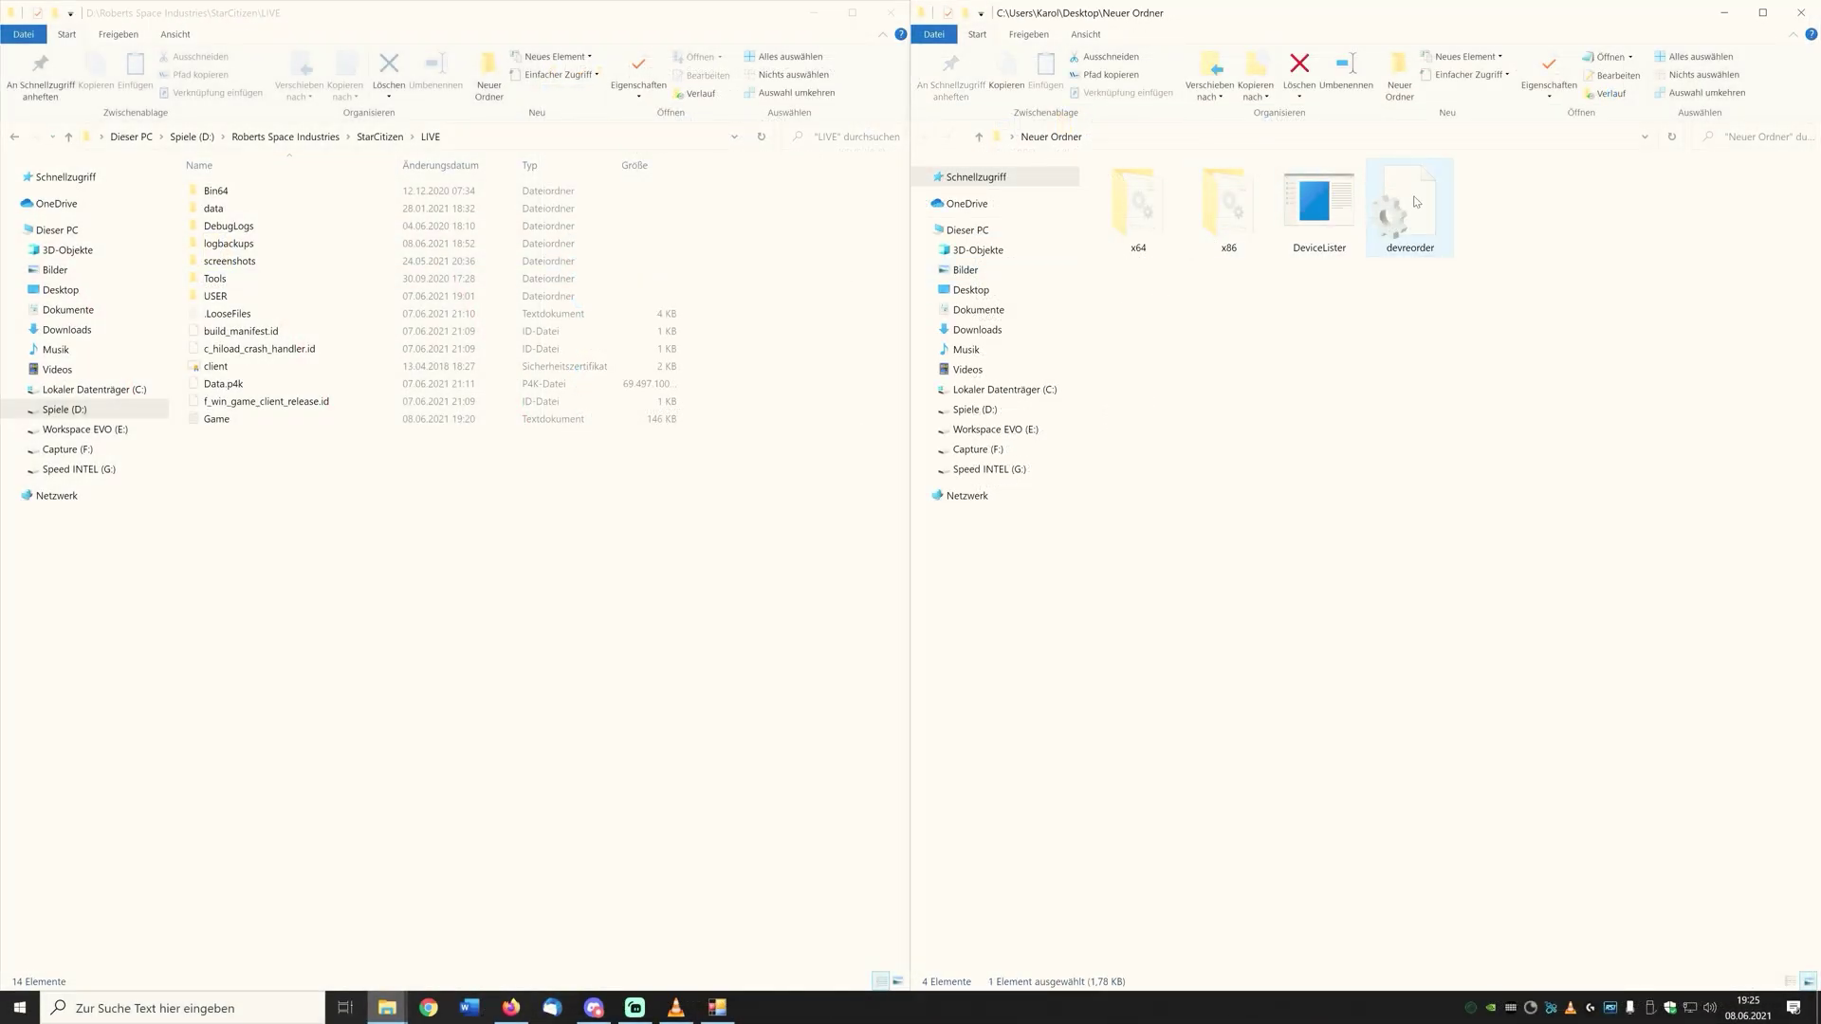
pyautogui.moveTo(1416, 202); pyautogui.dragTo(318, 514)
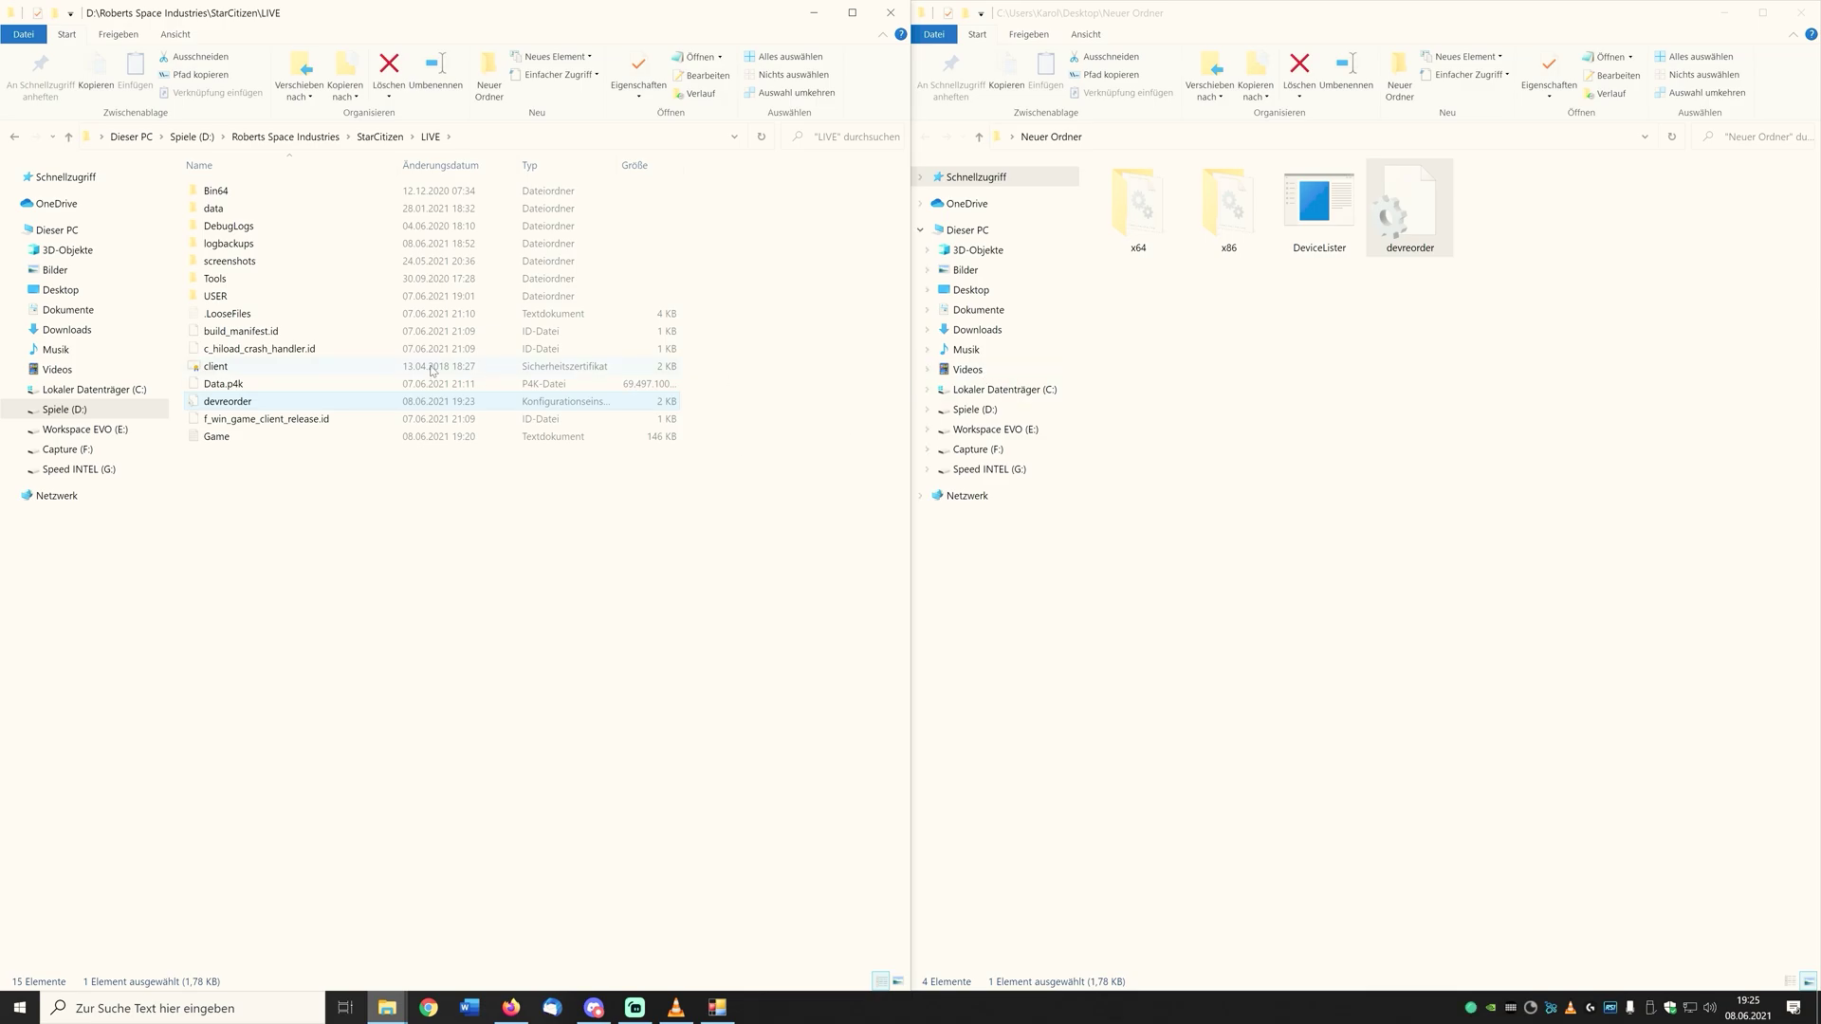
# Open the LIVE copy of devreorder and add TWCS Throttle below T.16000M under [visible]
pyautogui.doubleClick(342, 405)
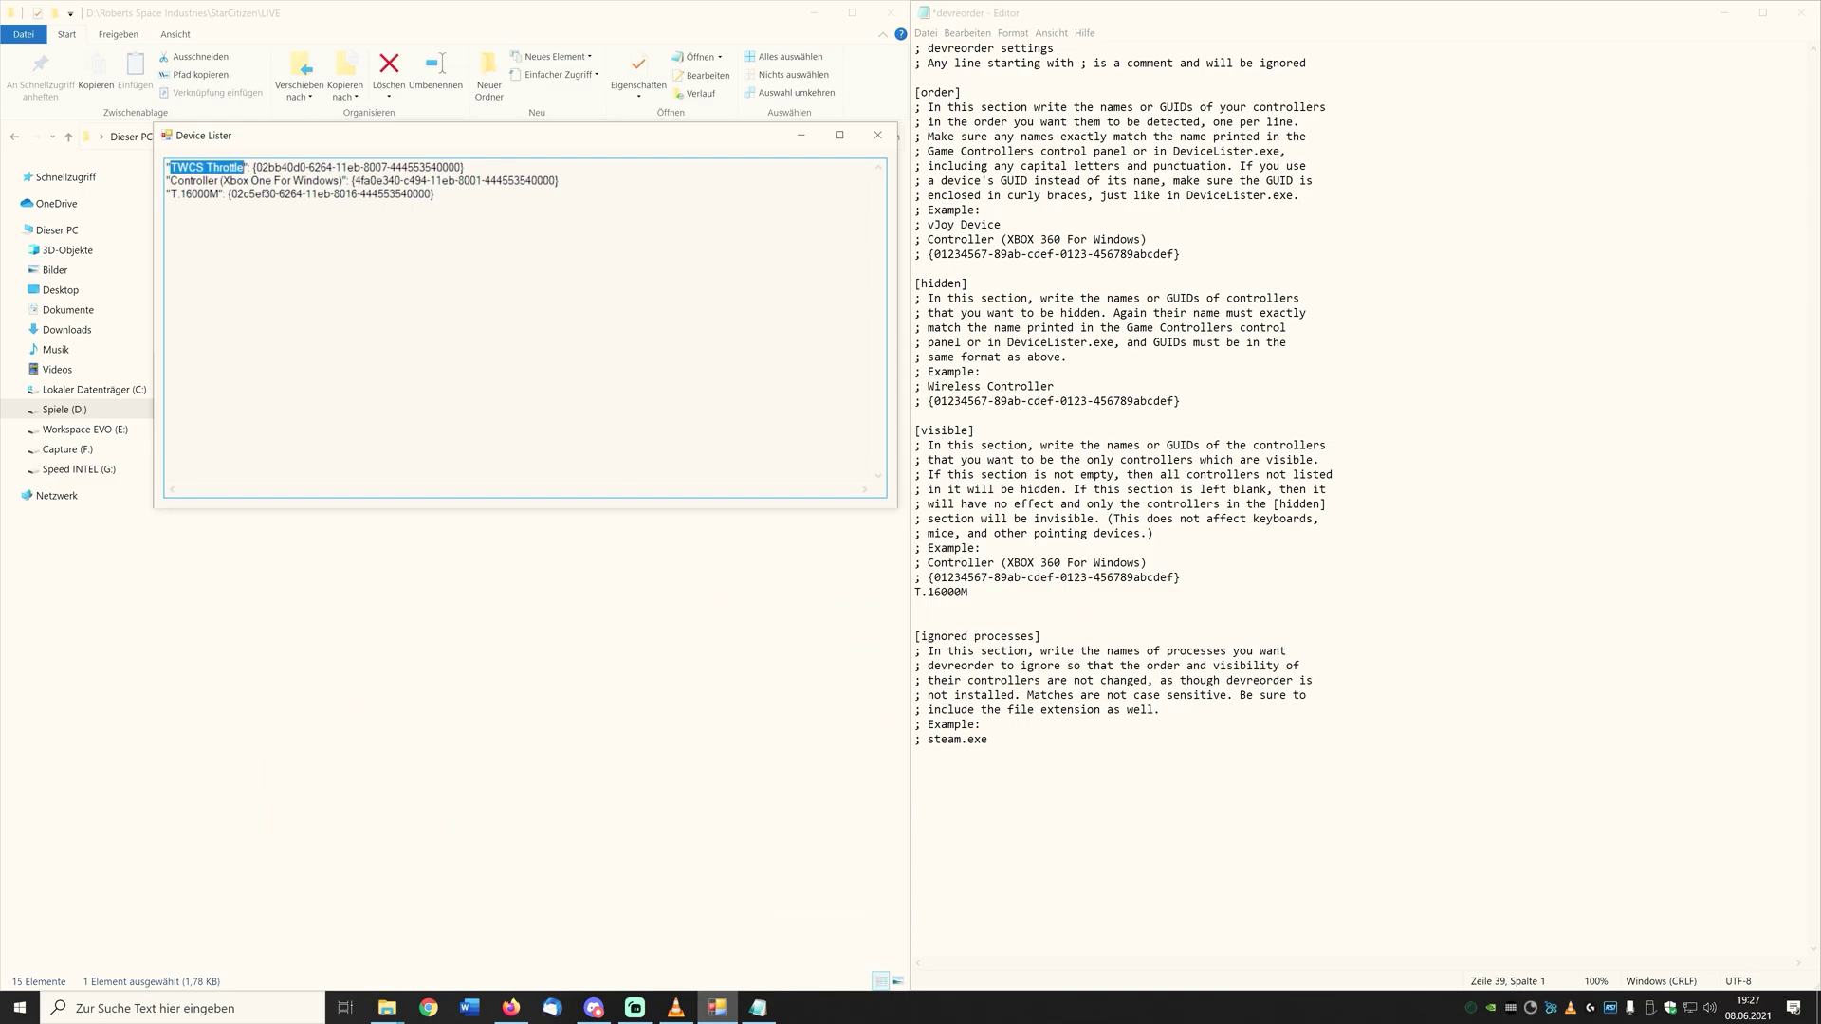
pyautogui.hotkey('ctrl', 'c')
pyautogui.hotkey('alt', 'Tab')
pyautogui.hotkey('ctrl', 'v')
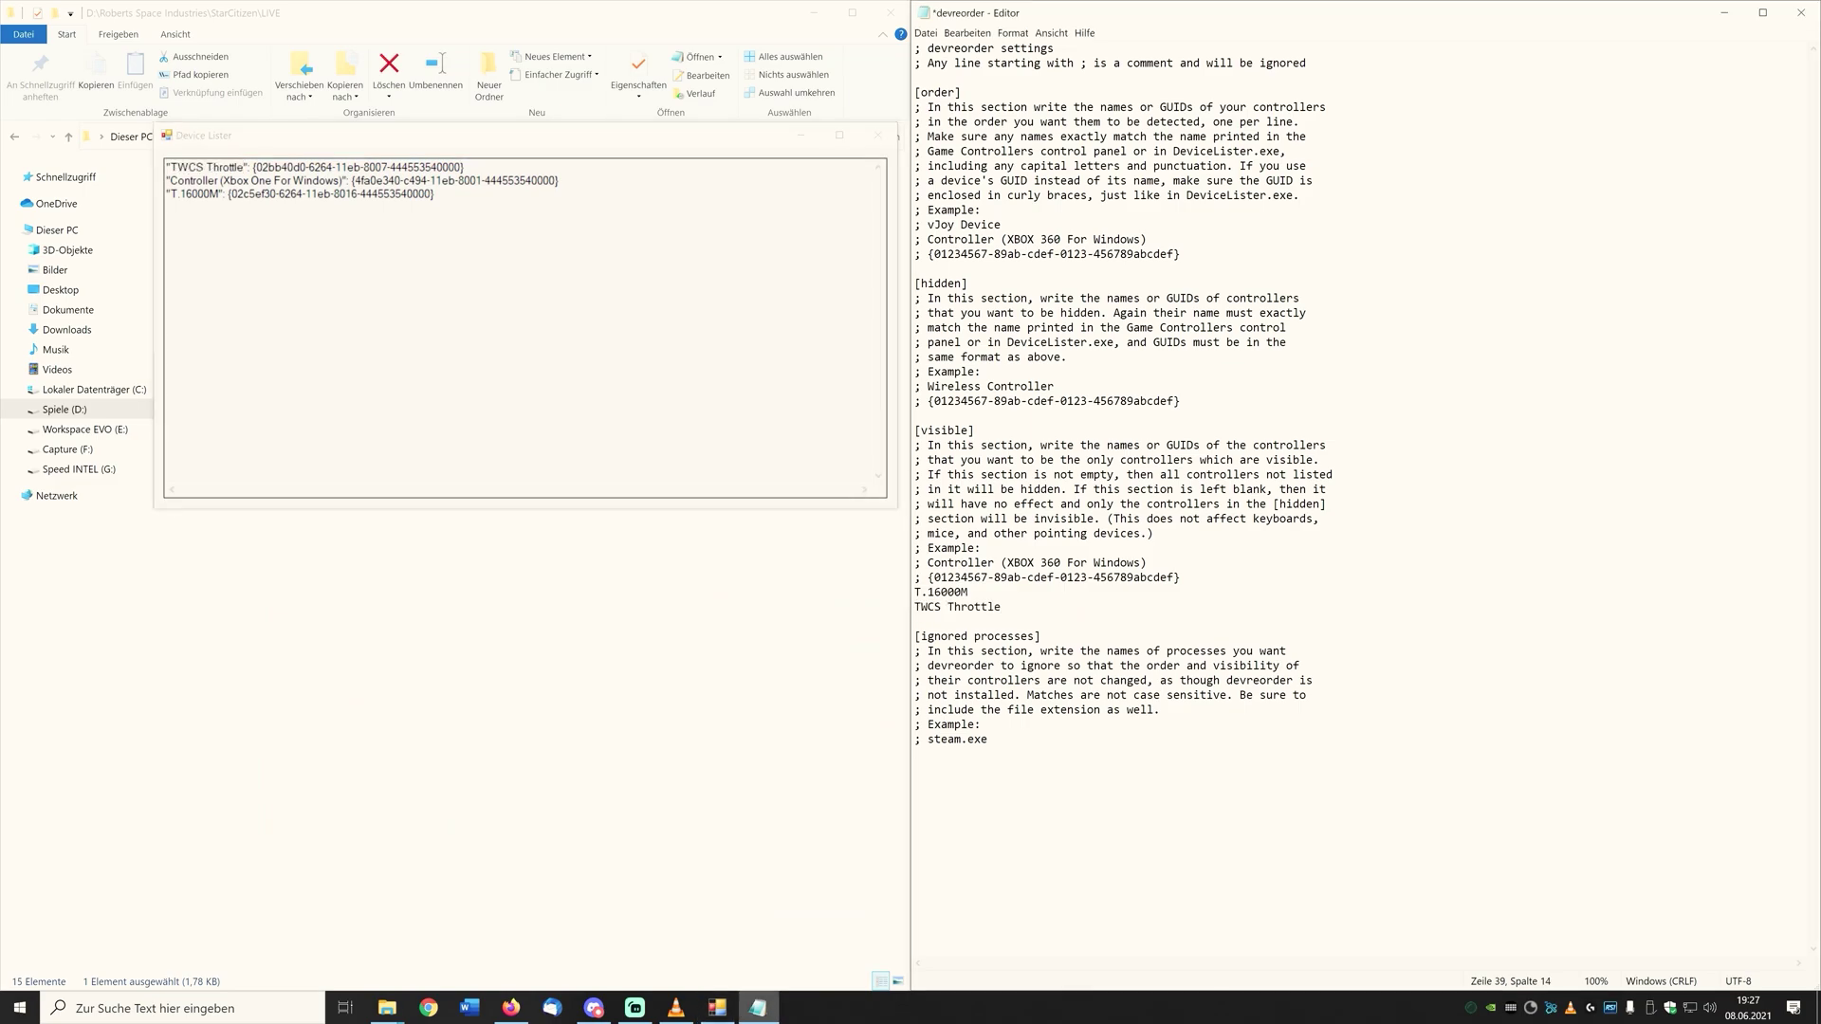
# Add Controller (Xbox One For Windows) to the [visible] list and save the file
pyautogui.moveTo(170, 180); pyautogui.dragTo(268, 180)
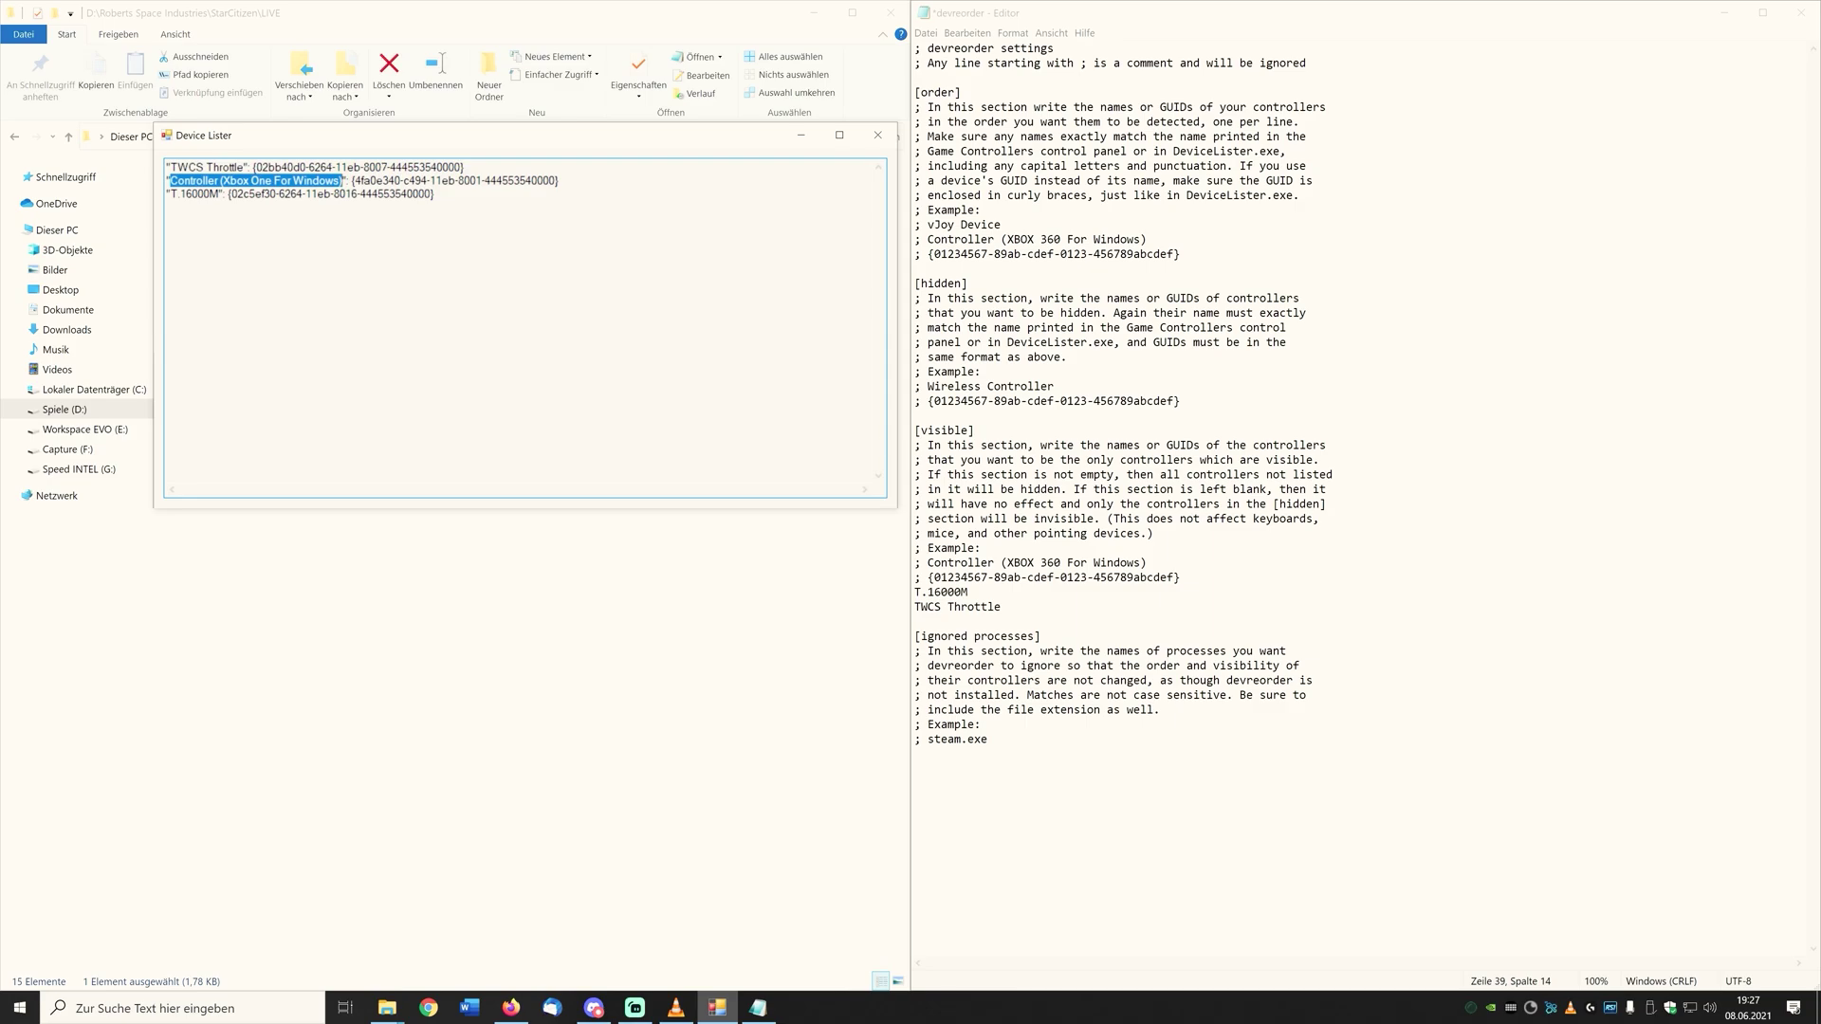
pyautogui.hotkey('ctrl', 'c')
pyautogui.hotkey('alt', 'Tab')
pyautogui.press('Down')
pyautogui.hotkey('ctrl', 'v')
pyautogui.press('Return')
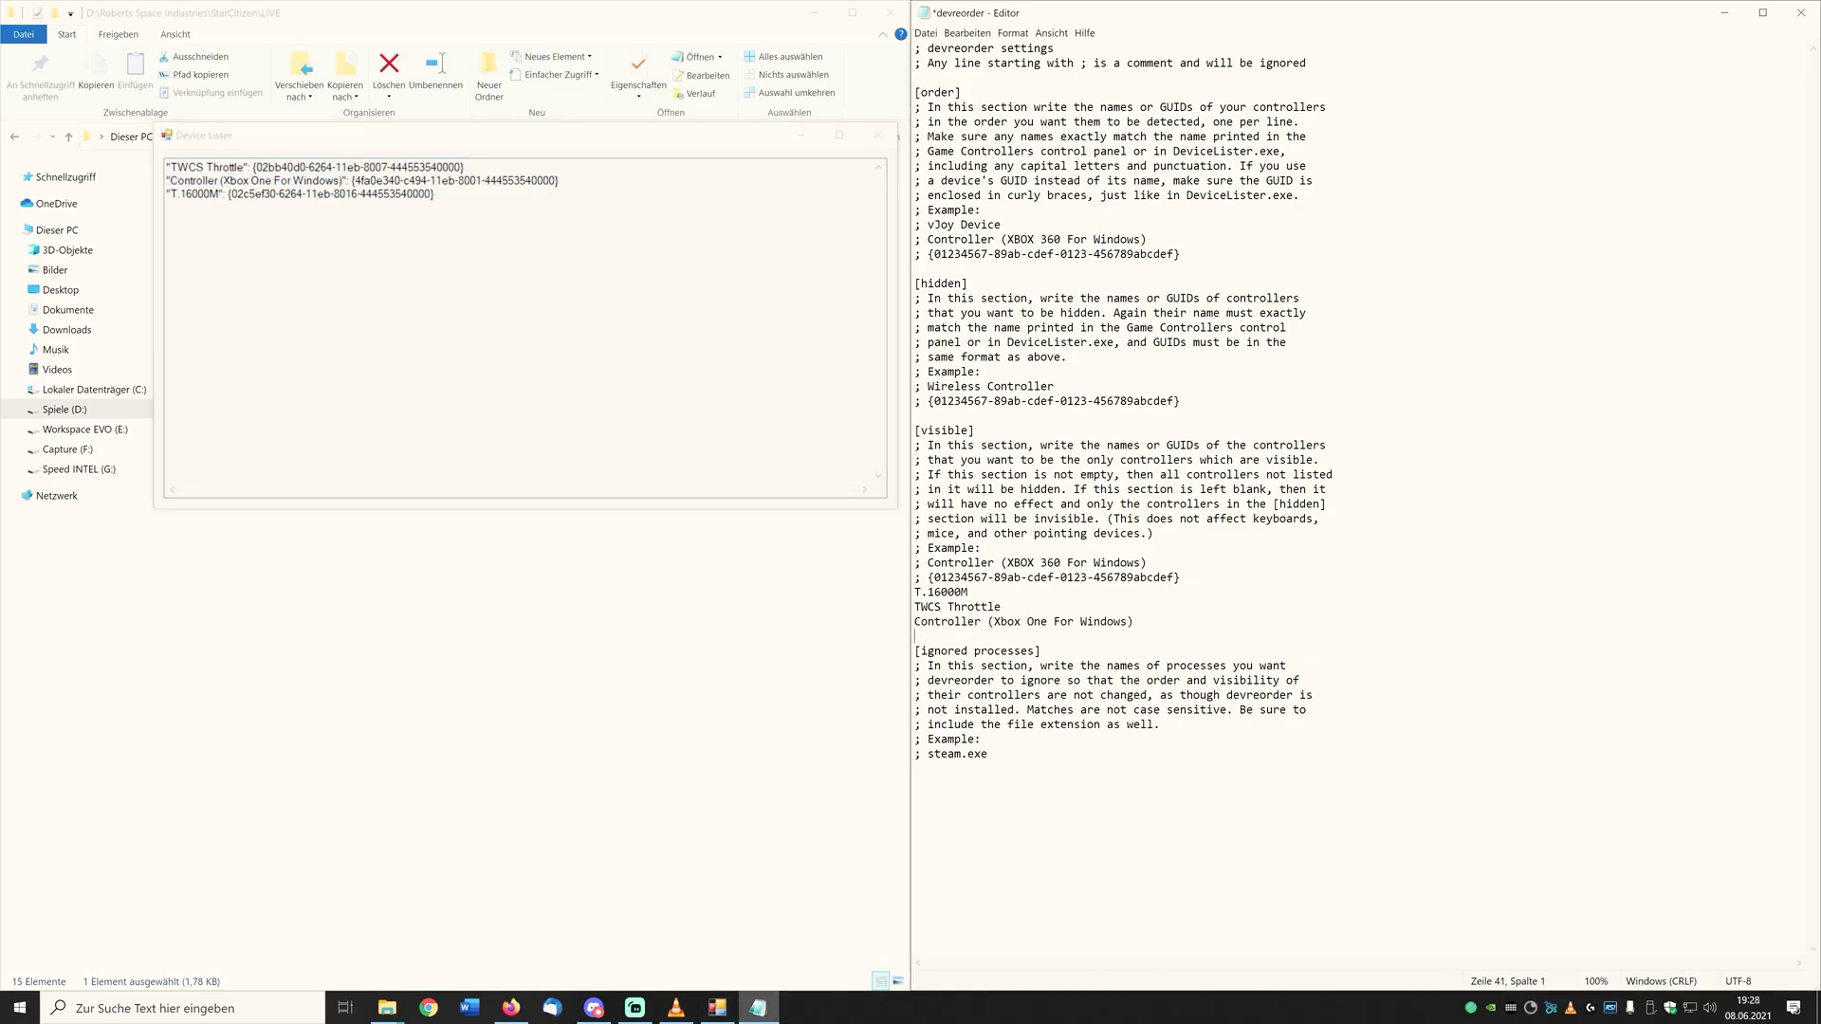
pyautogui.moveTo(915, 592); pyautogui.dragTo(1107, 622)
pyautogui.press('Right')
pyautogui.hotkey('shift', 'Up')
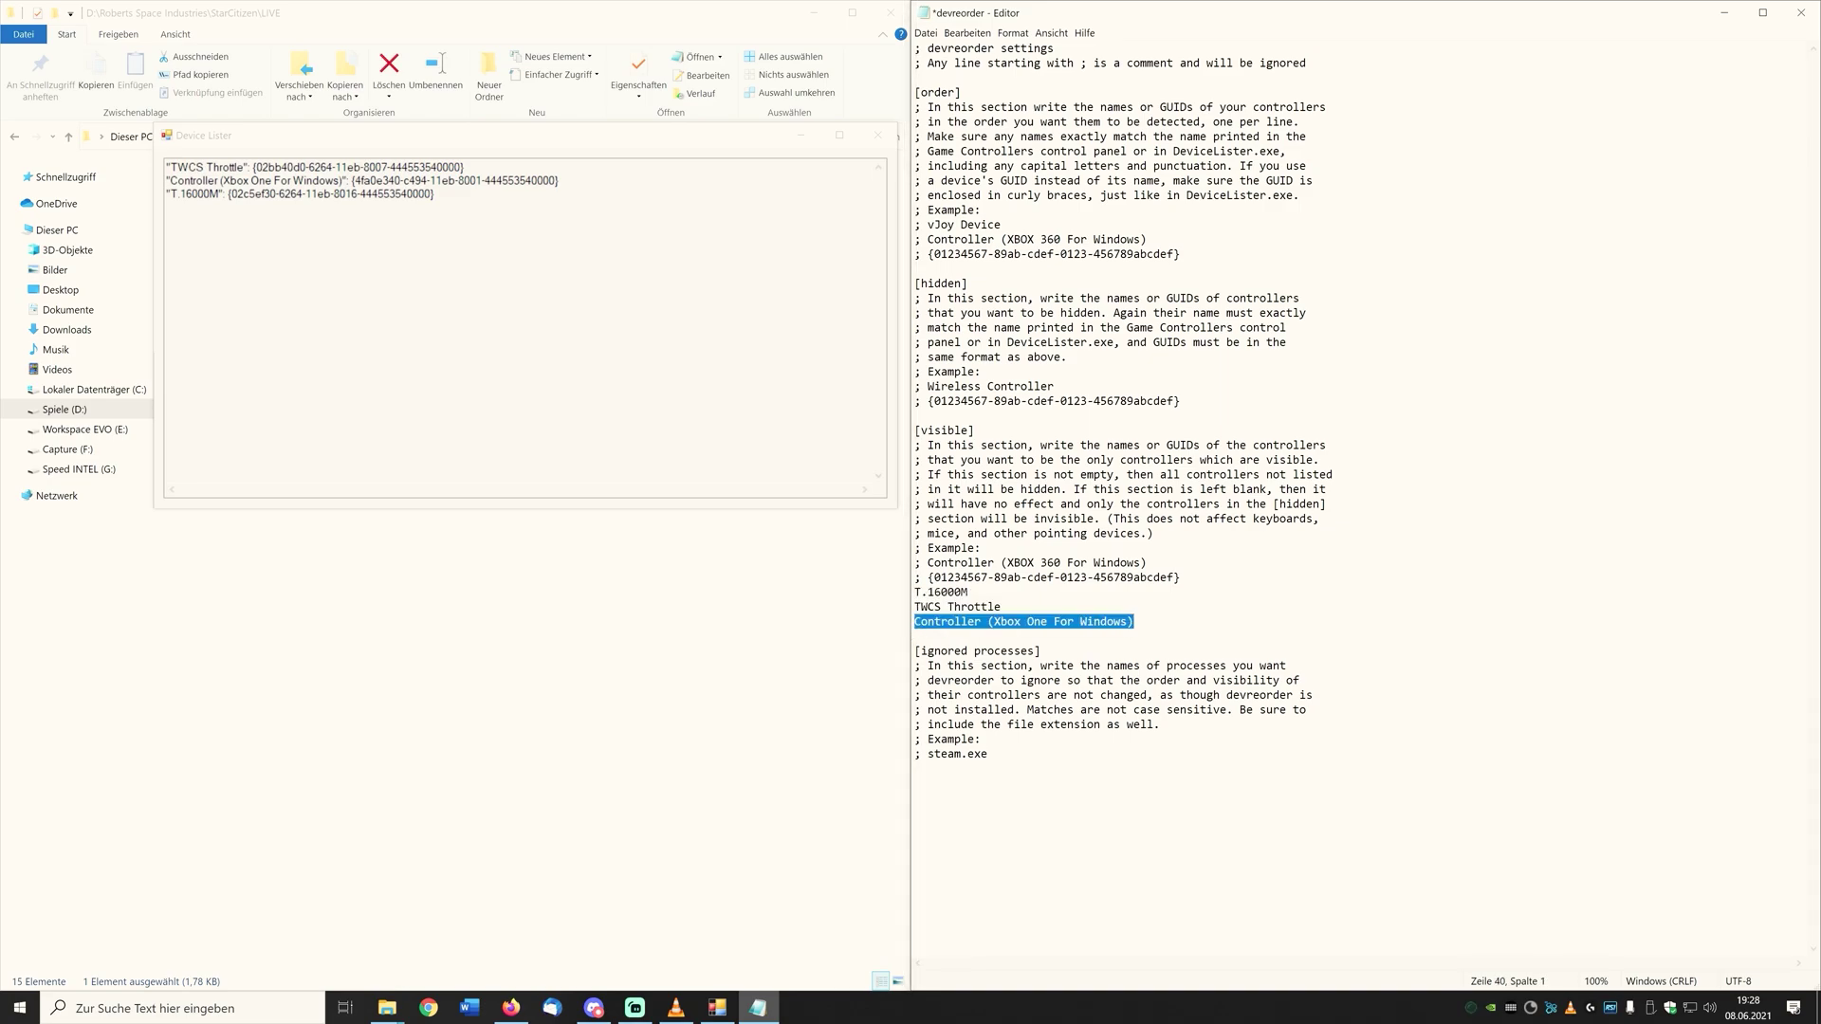
pyautogui.press('Right')
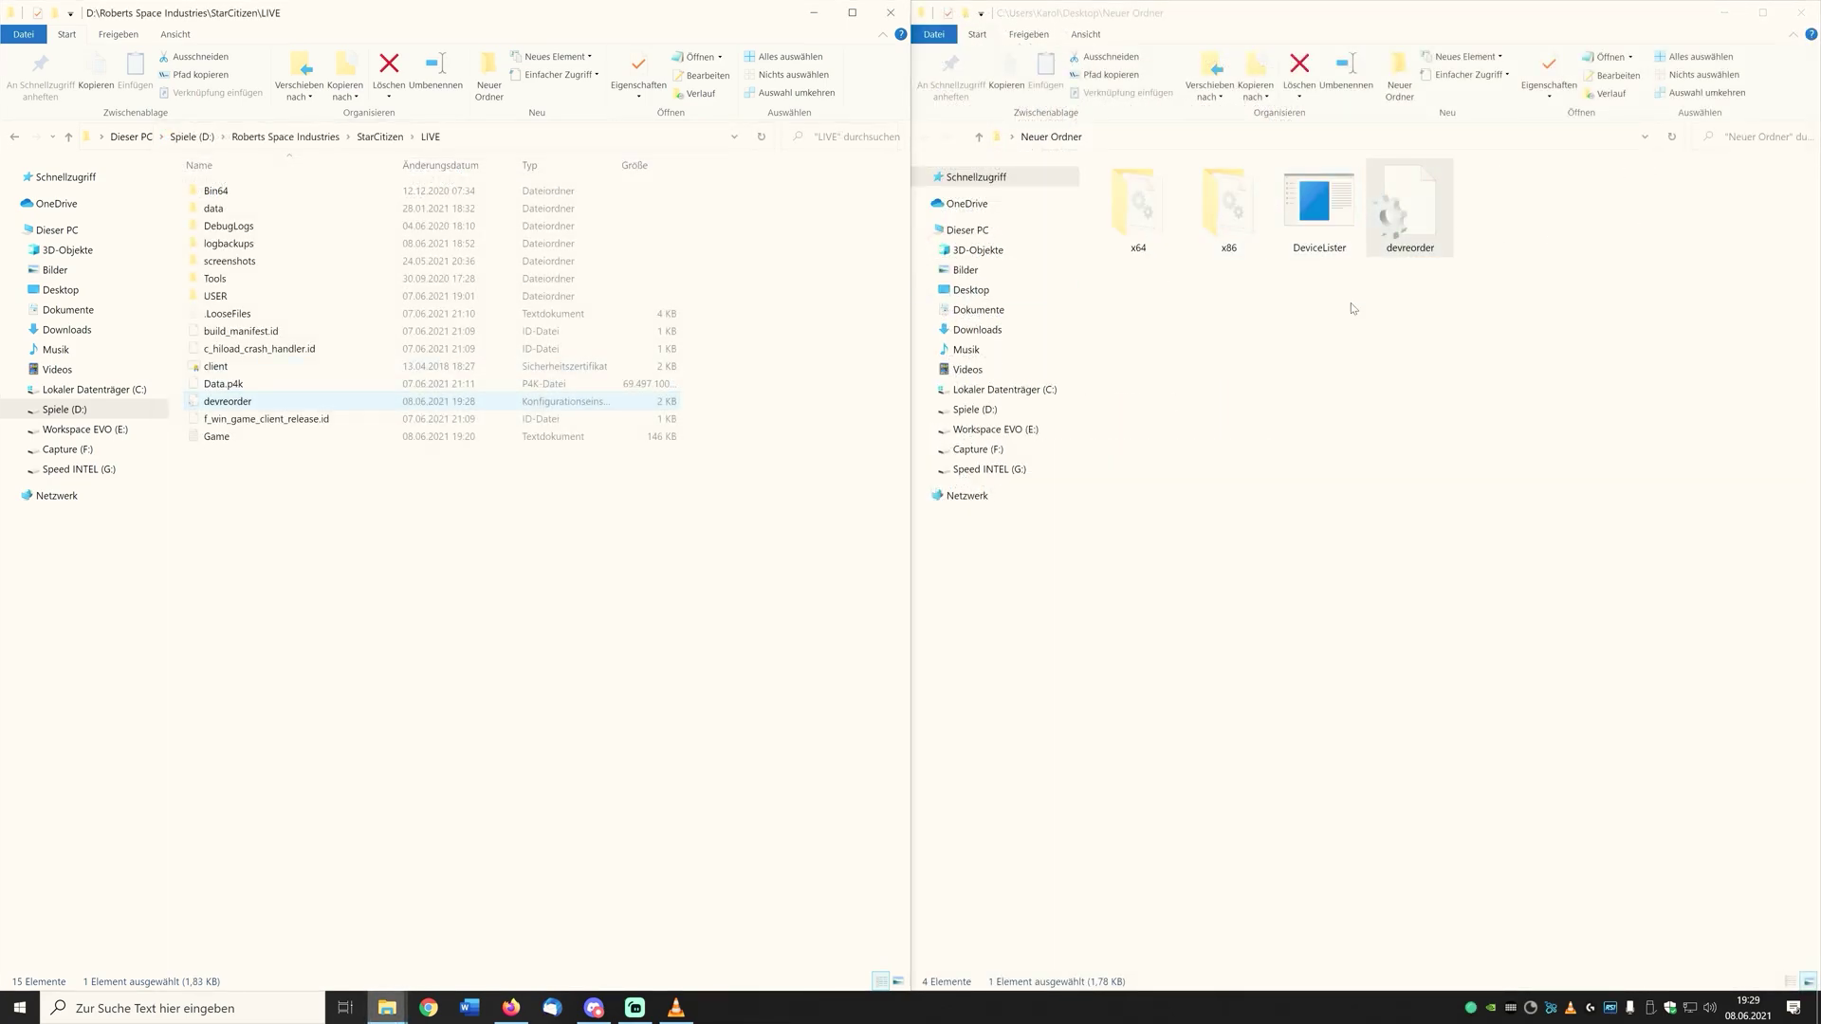
# Copy dinput8.dll from Neuer Ordner\x64 and paste it into LIVE\Bin64
pyautogui.click(1351, 304)
pyautogui.doubleClick(1173, 212)
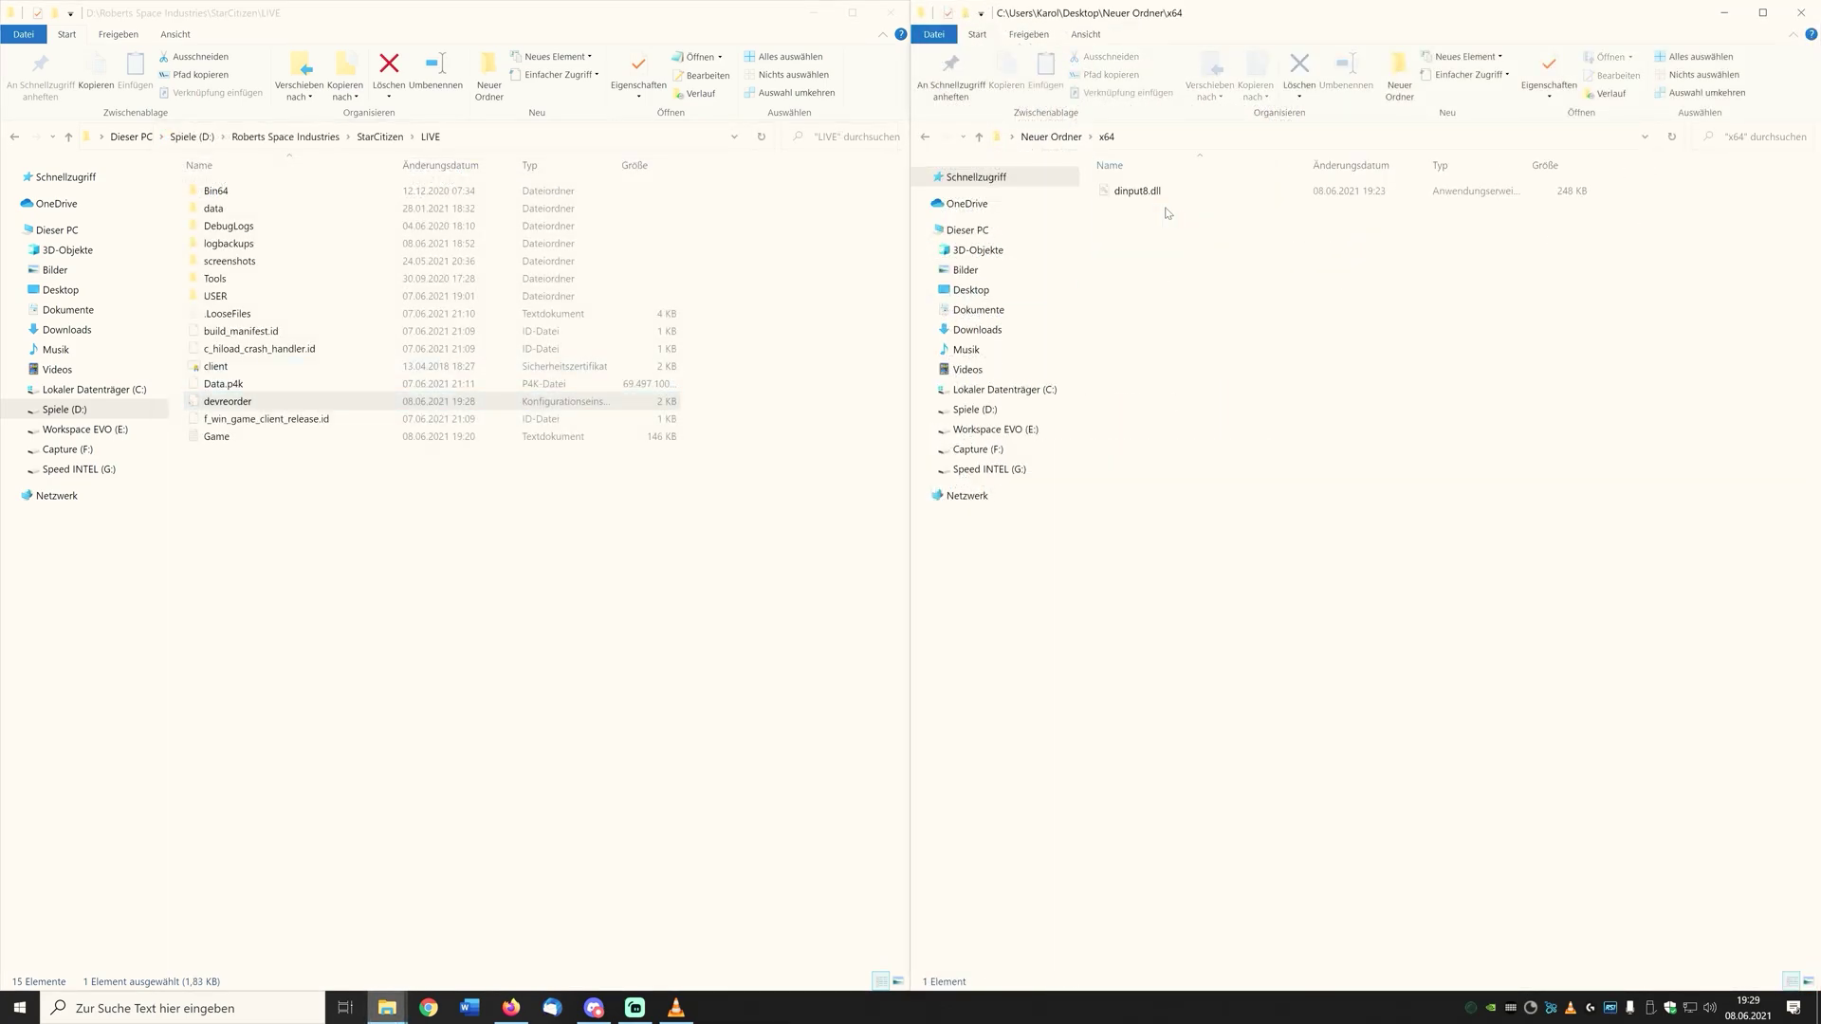
pyautogui.click(1115, 193)
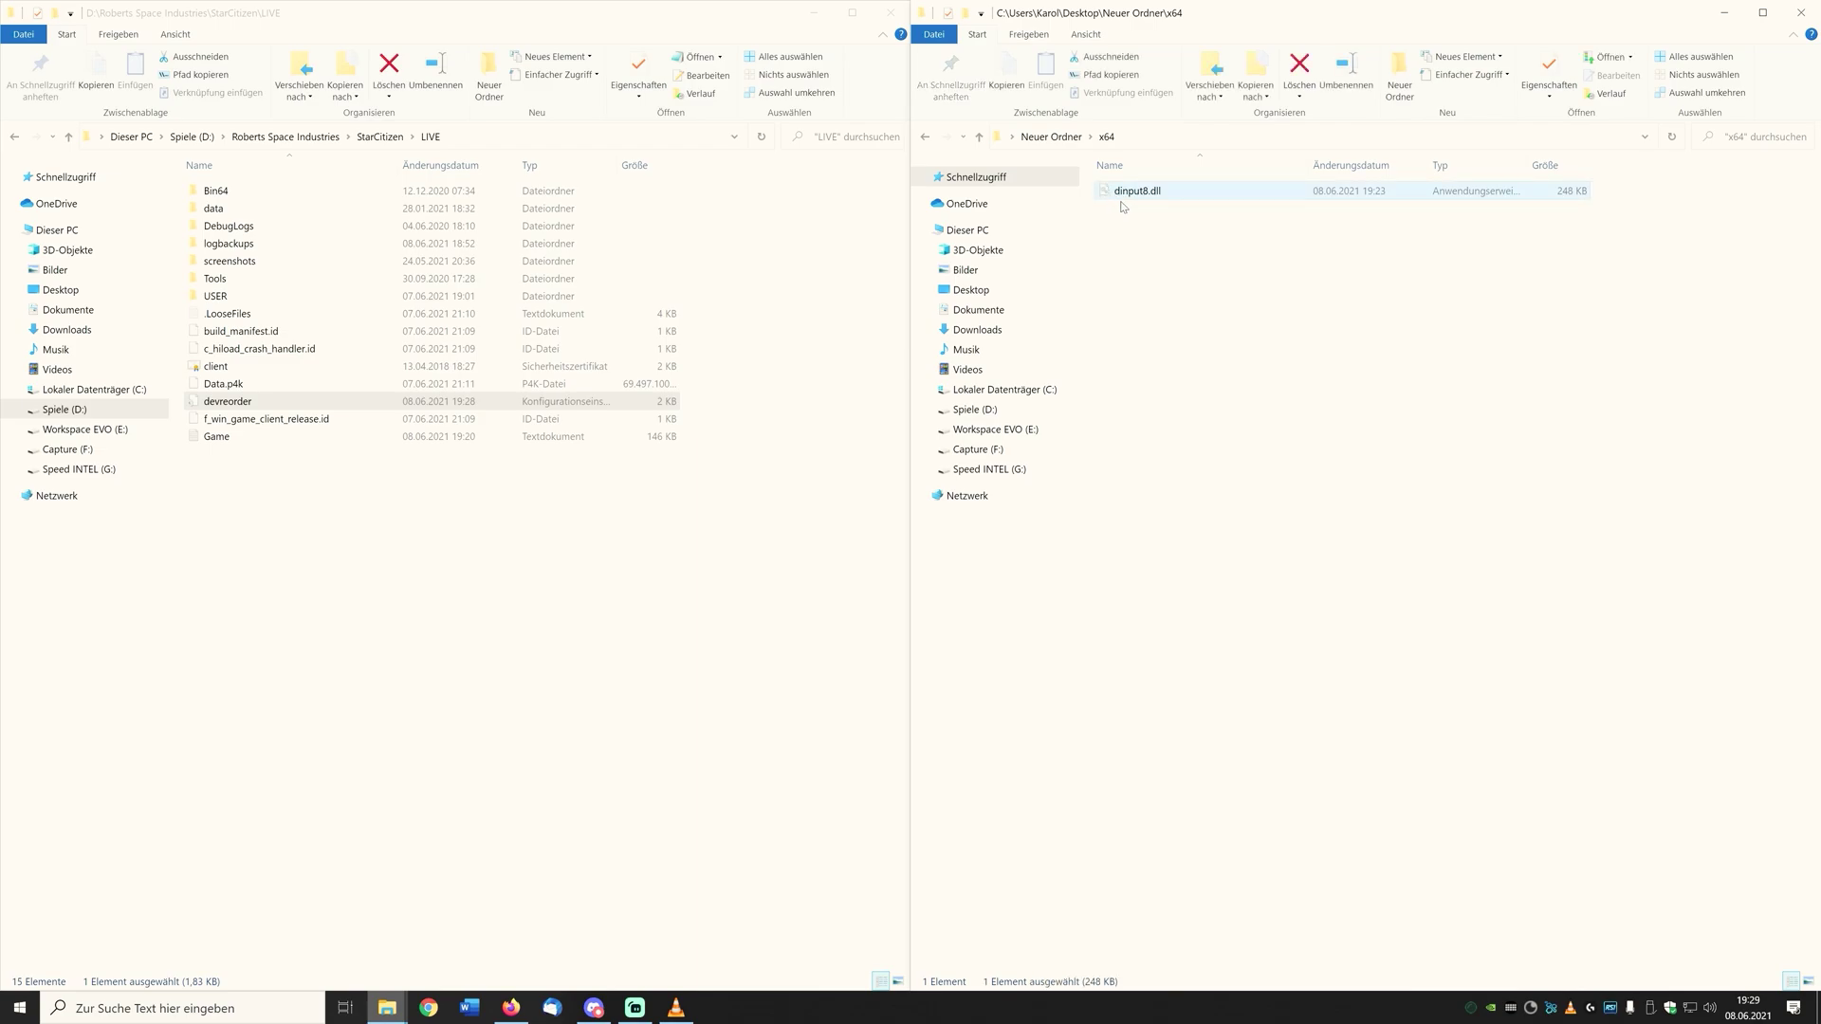
pyautogui.rightClick(1118, 194)
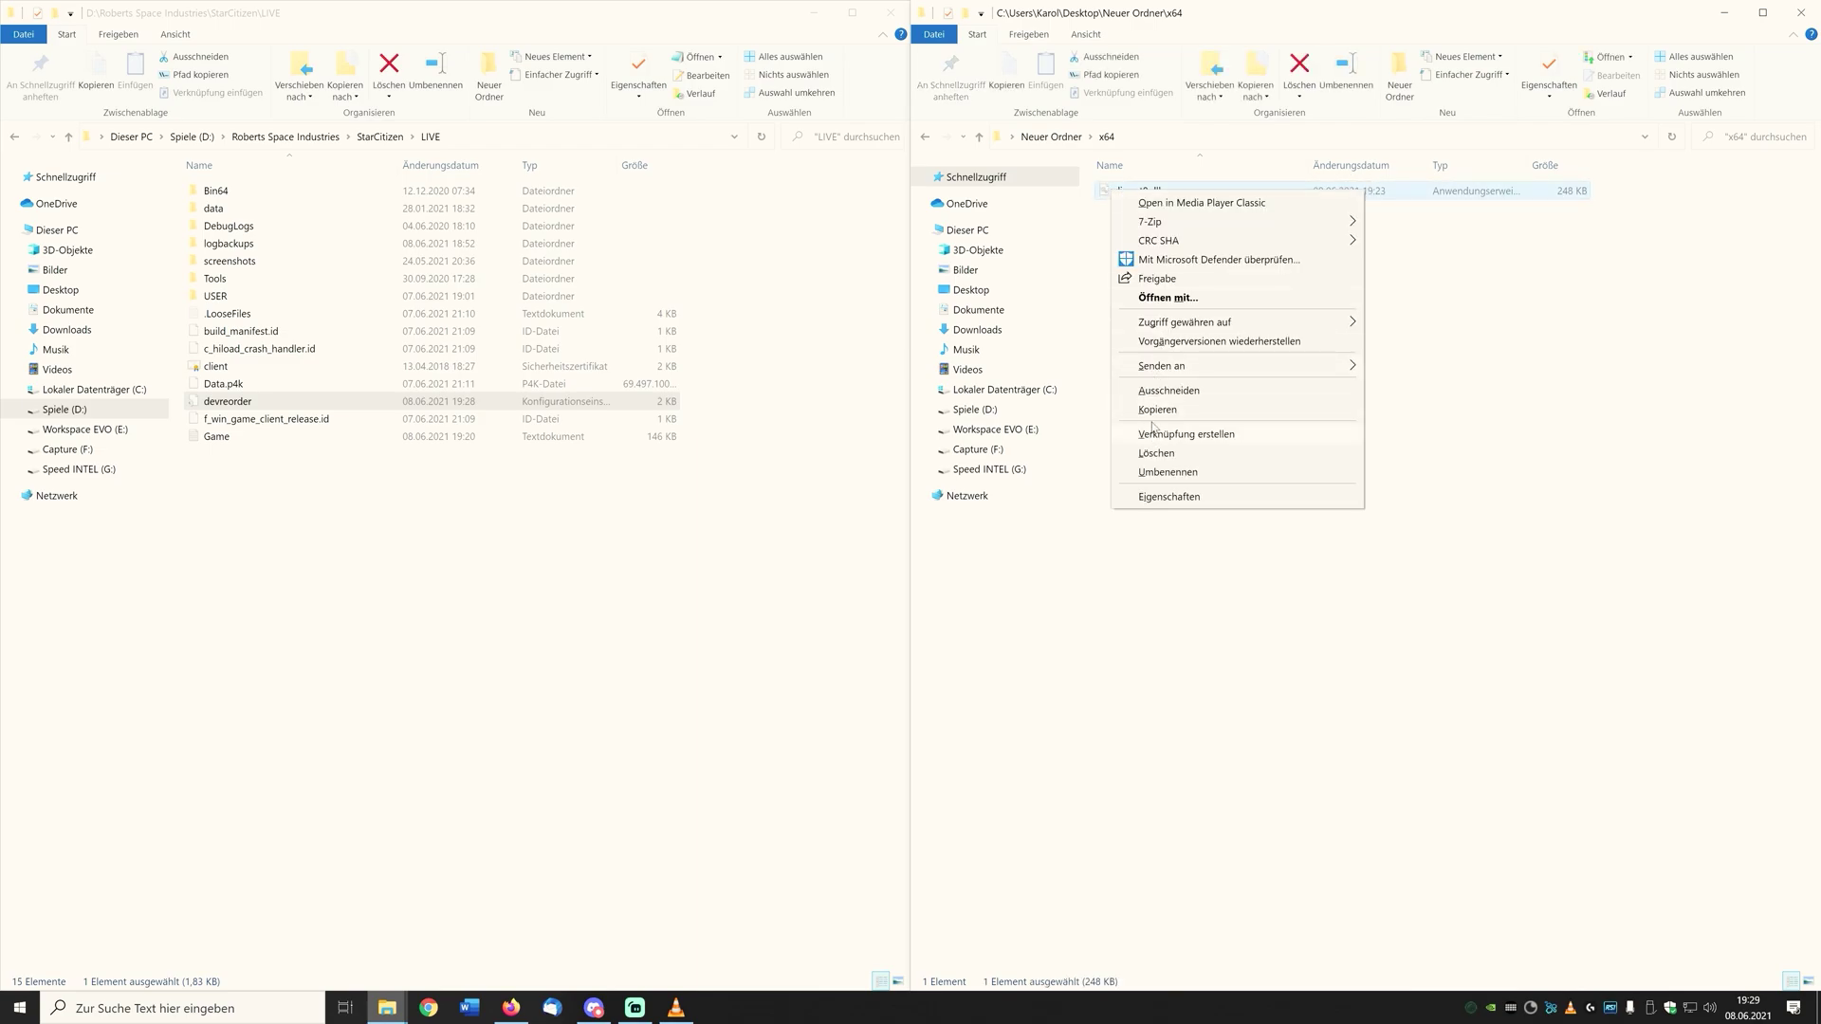
pyautogui.click(1155, 410)
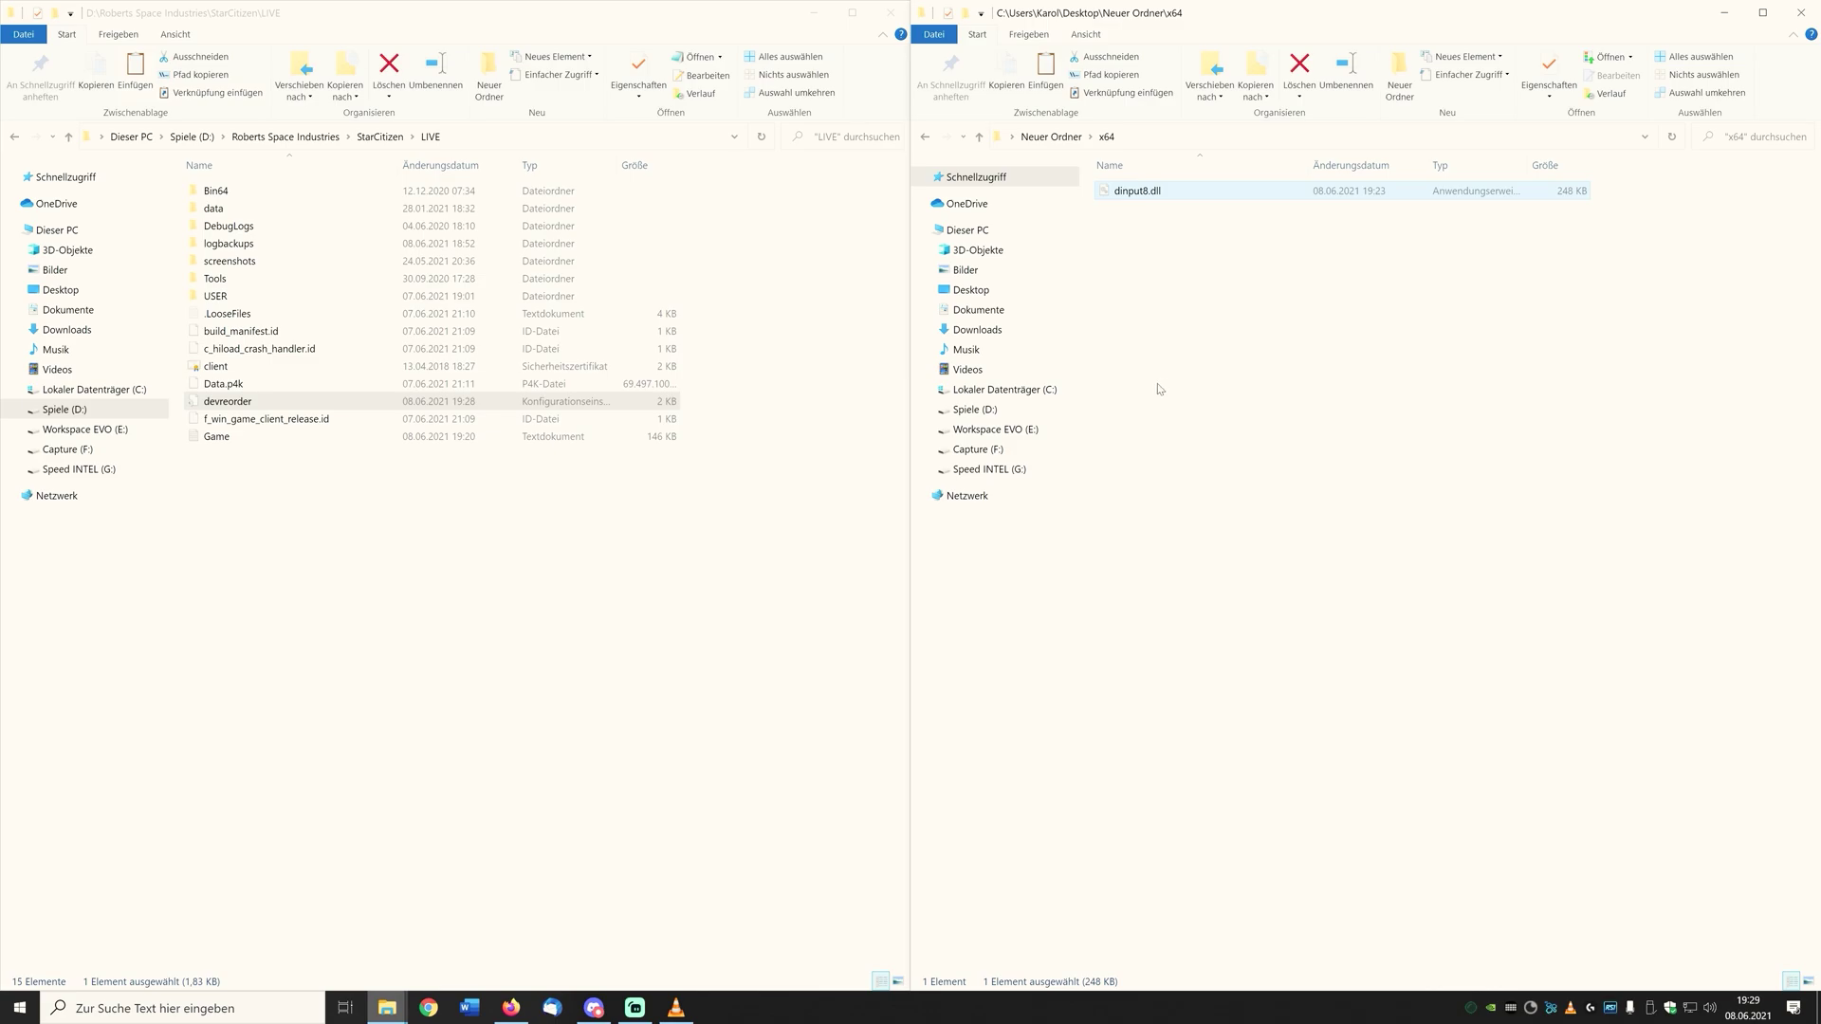
pyautogui.doubleClick(244, 193)
pyautogui.rightClick(328, 749)
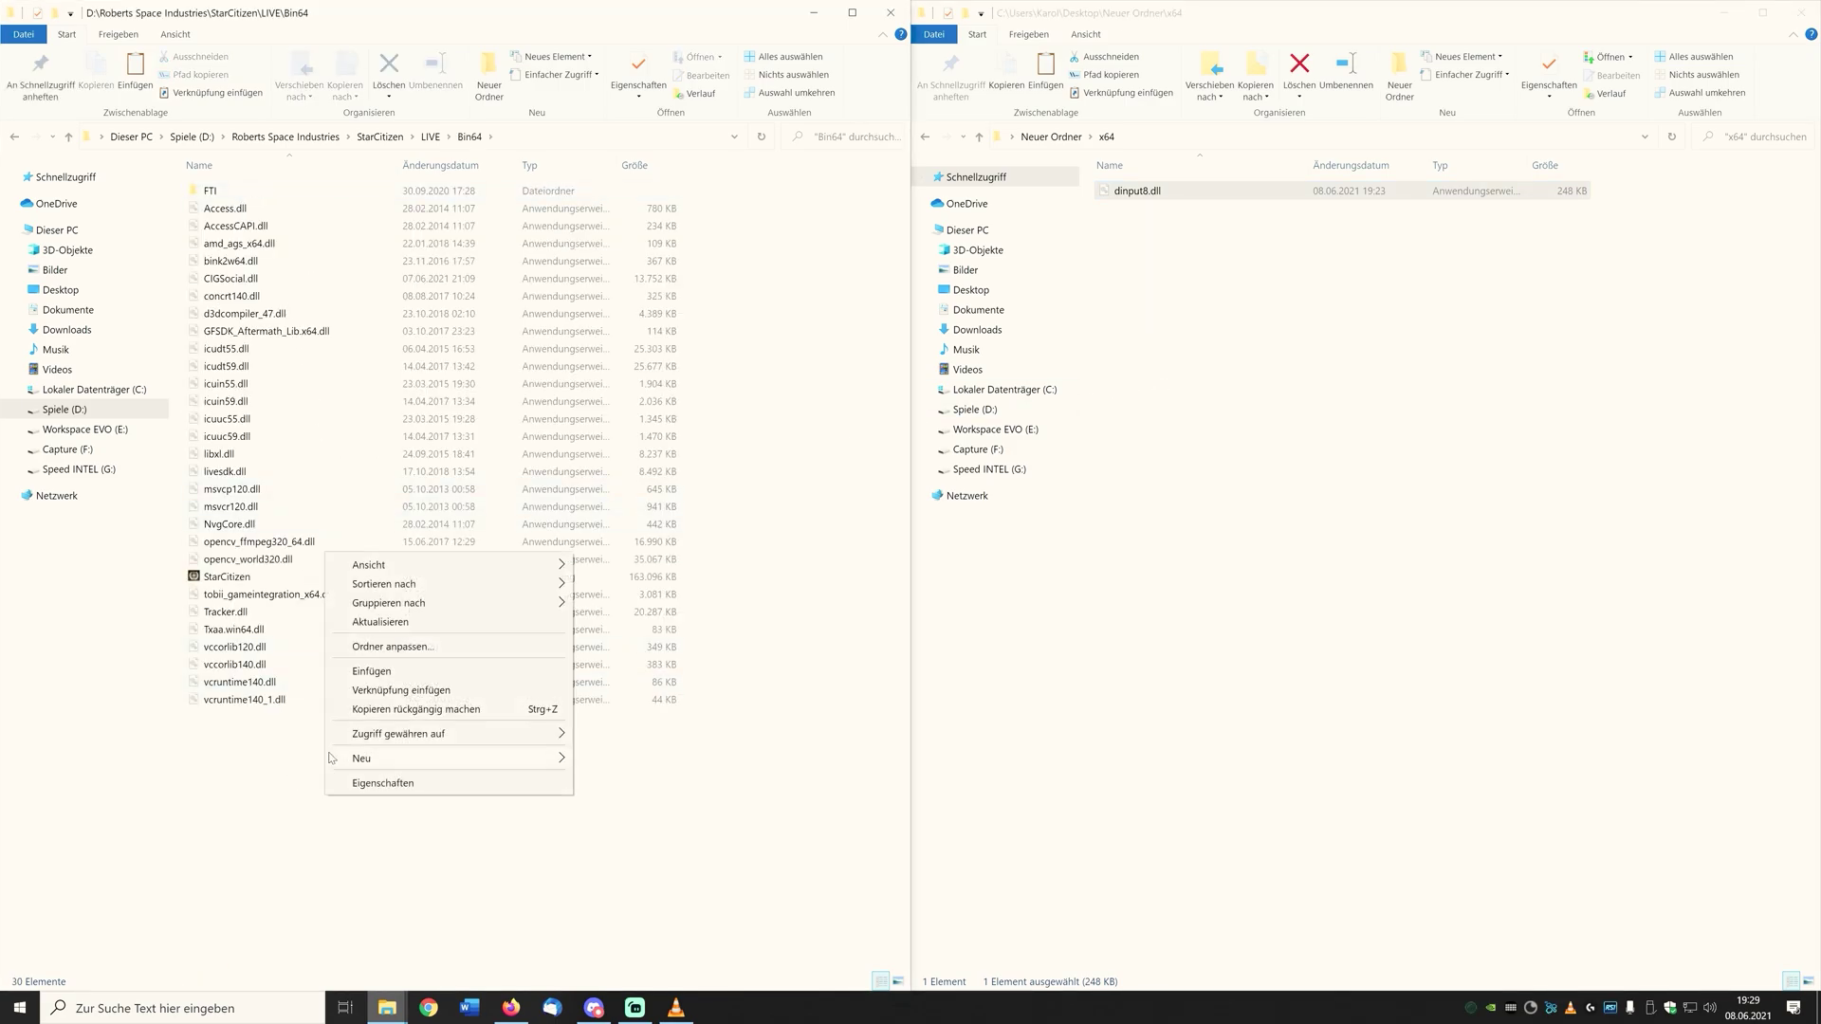
pyautogui.click(371, 671)
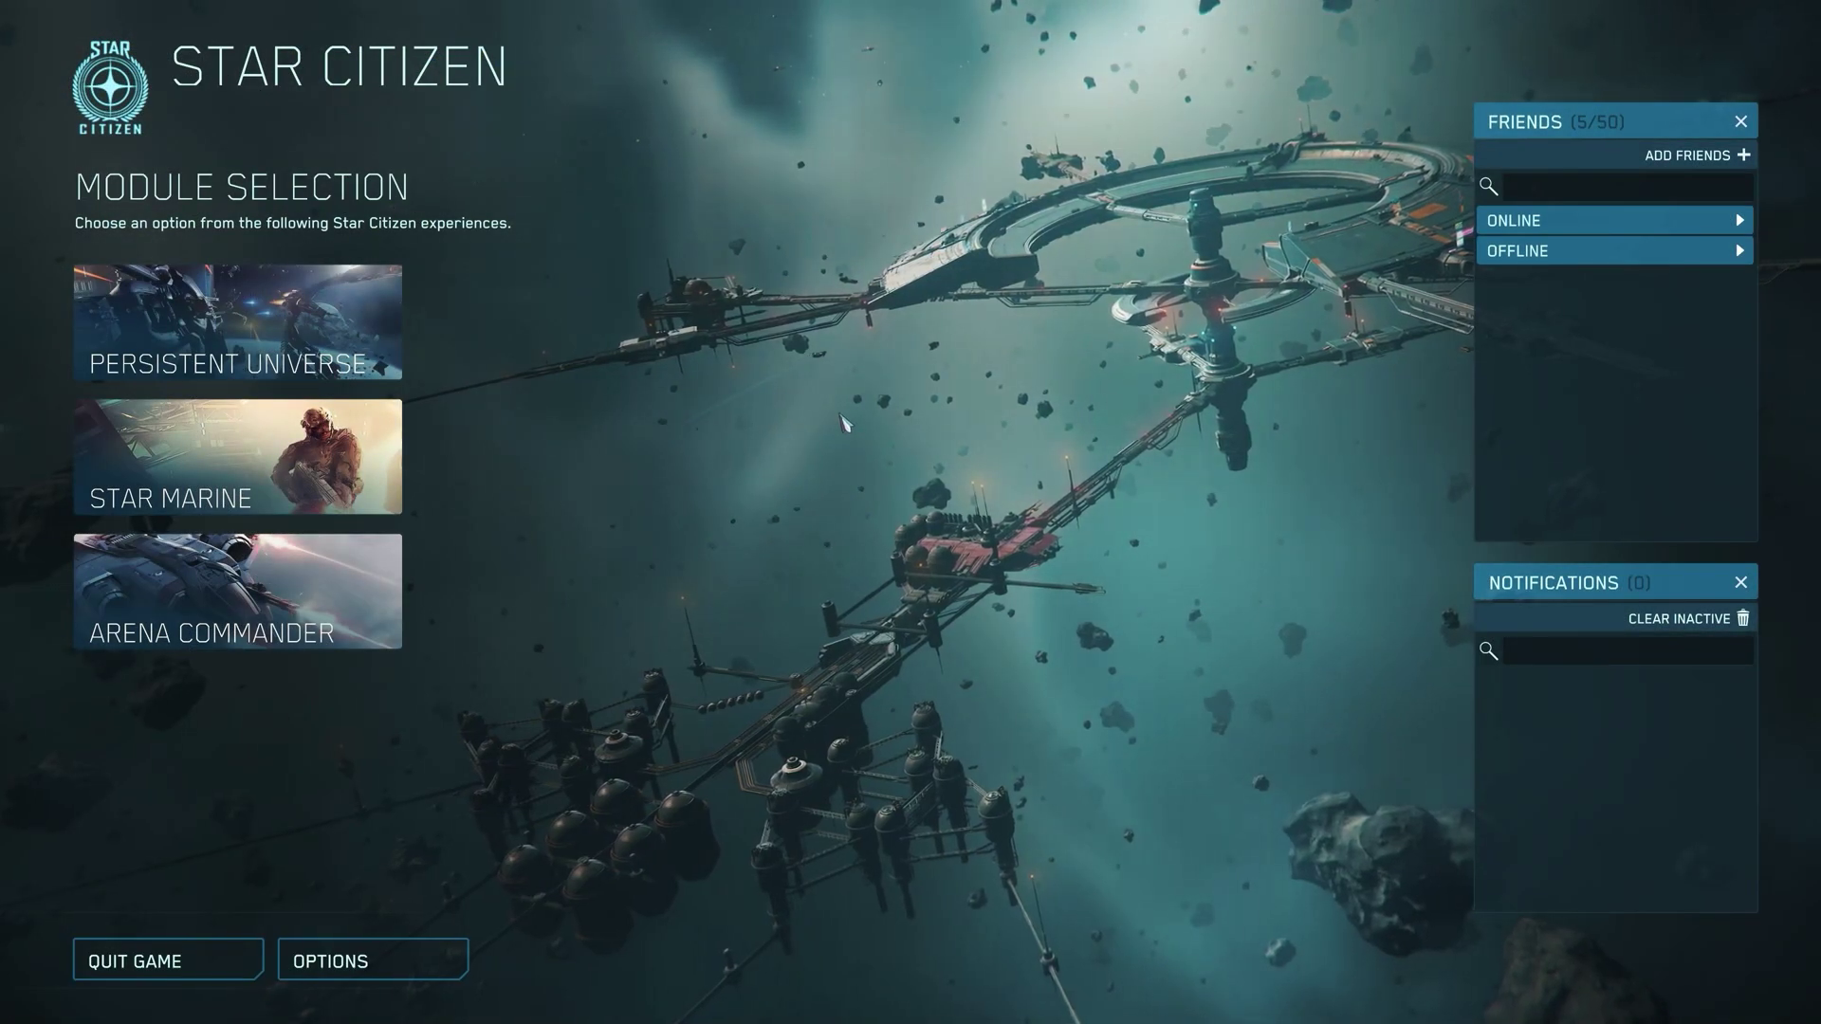
# Run i_DumpDeviceInformation in the console, listing T.16000M as joystick0 and TWCS Throttle as joystick1
pyautogui.press('`')
pyautogui.write('i')
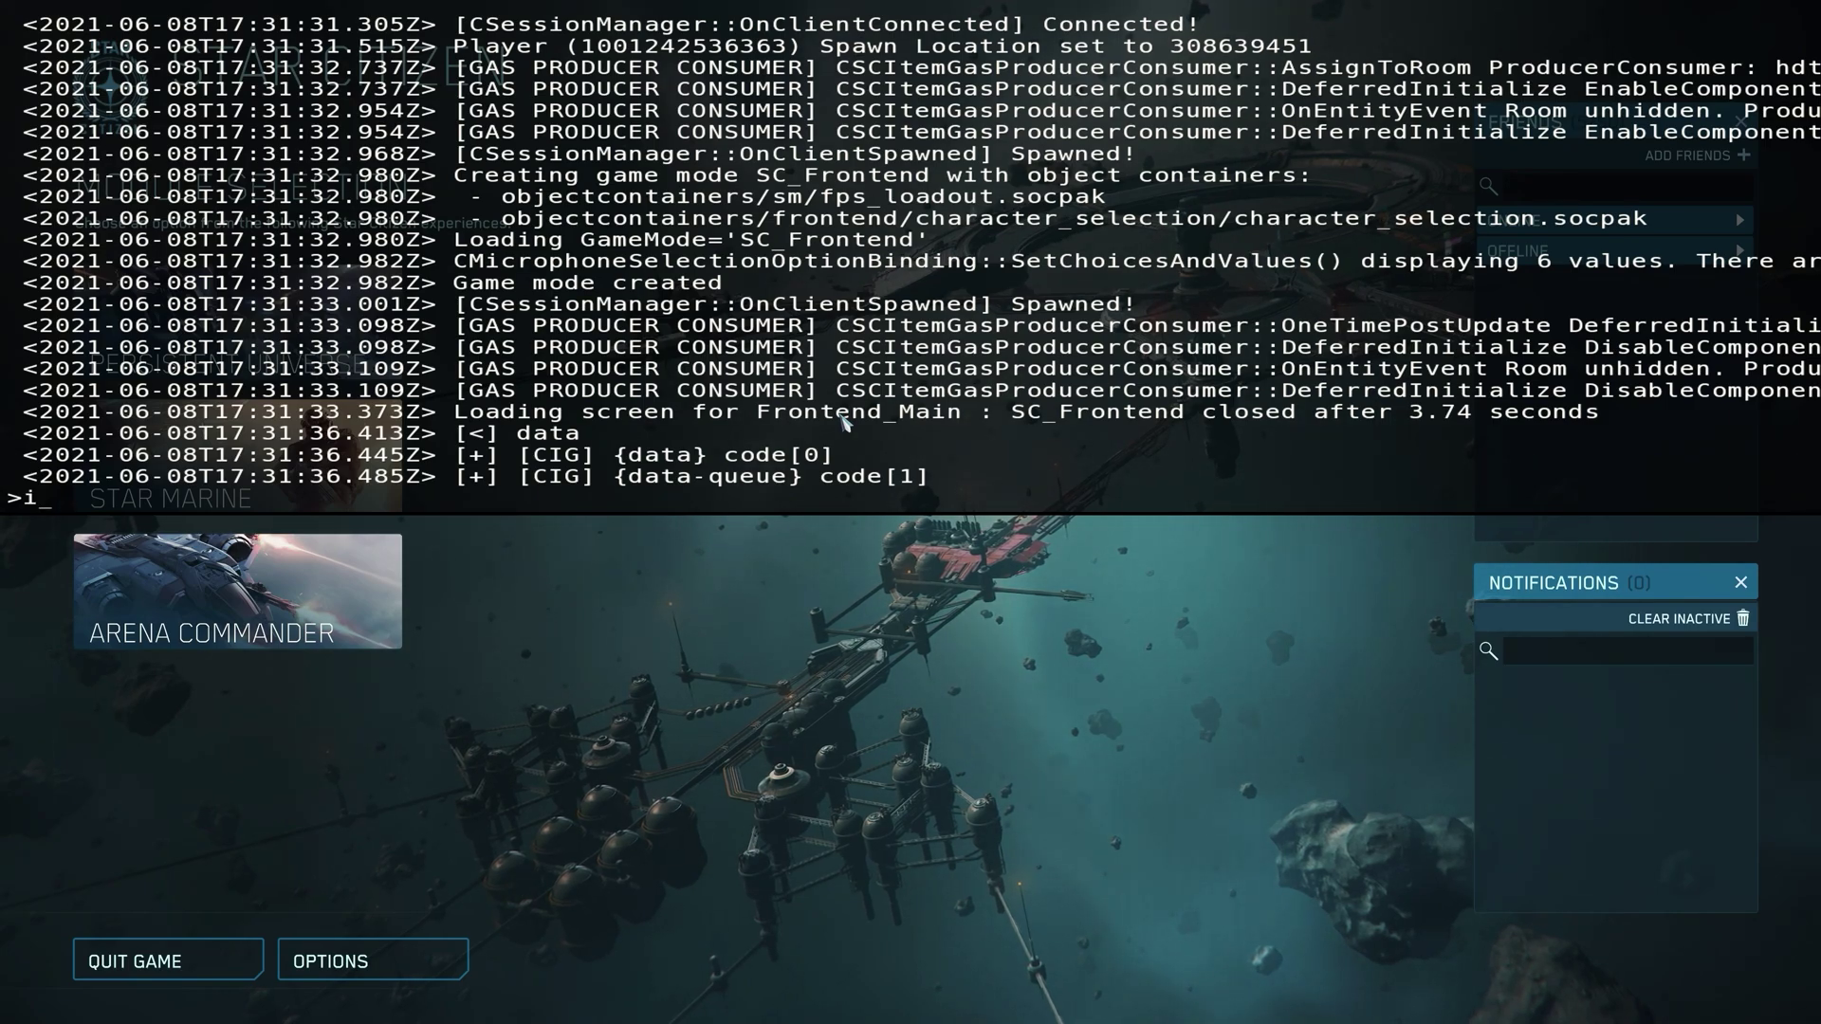
pyautogui.write('_d')
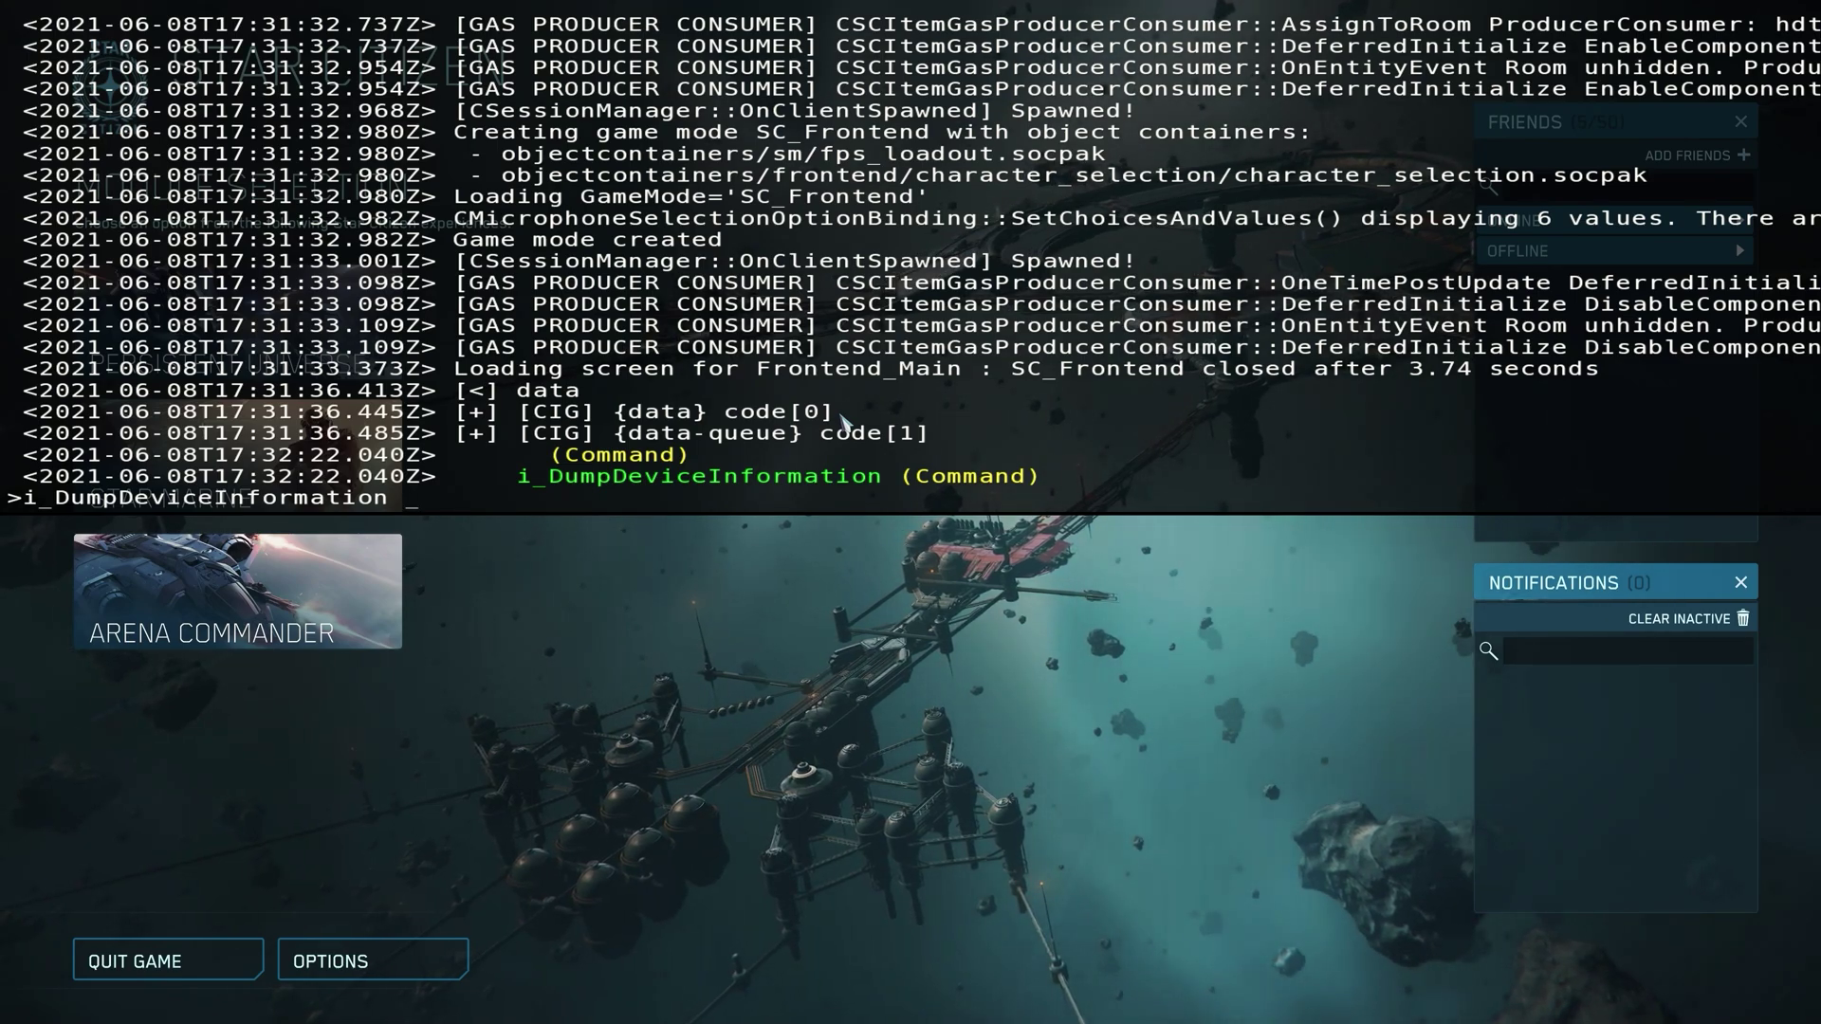
pyautogui.press('Return')
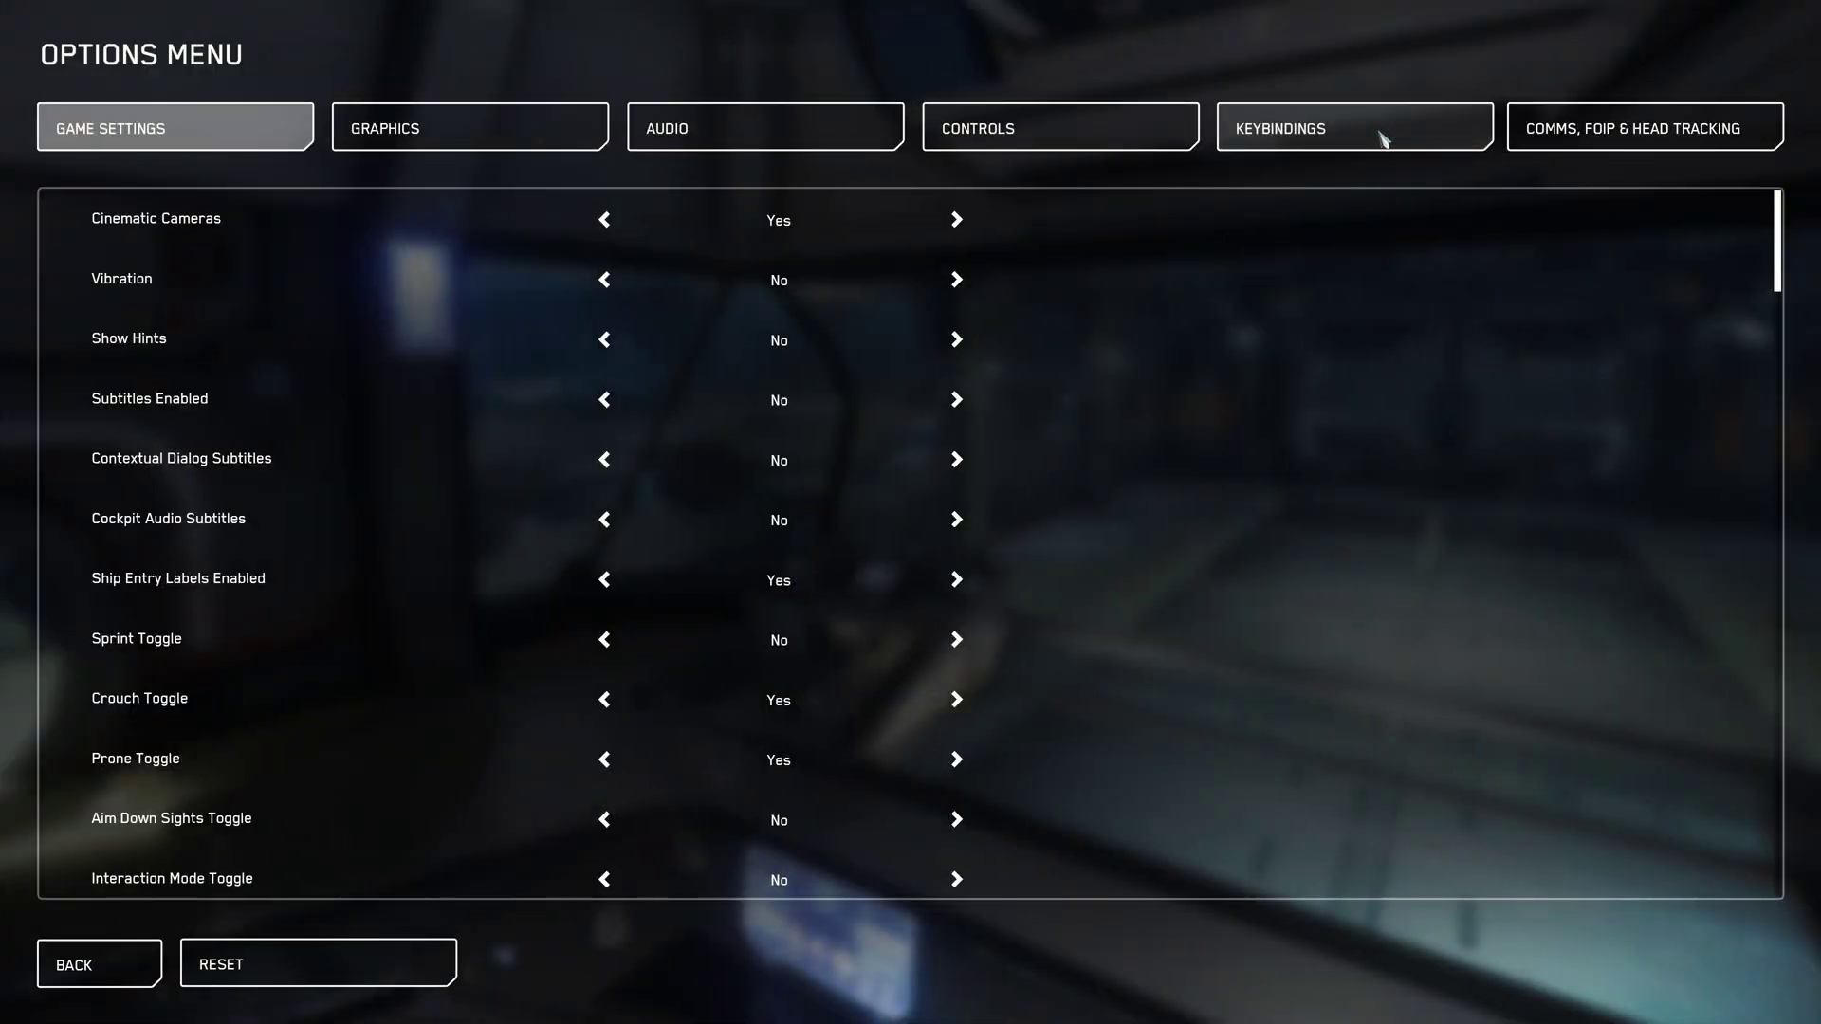
# Switch Keybindings to Joystick / HOTAS and open Advanced Controls Customization
pyautogui.click(1375, 127)
pyautogui.click(1009, 140)
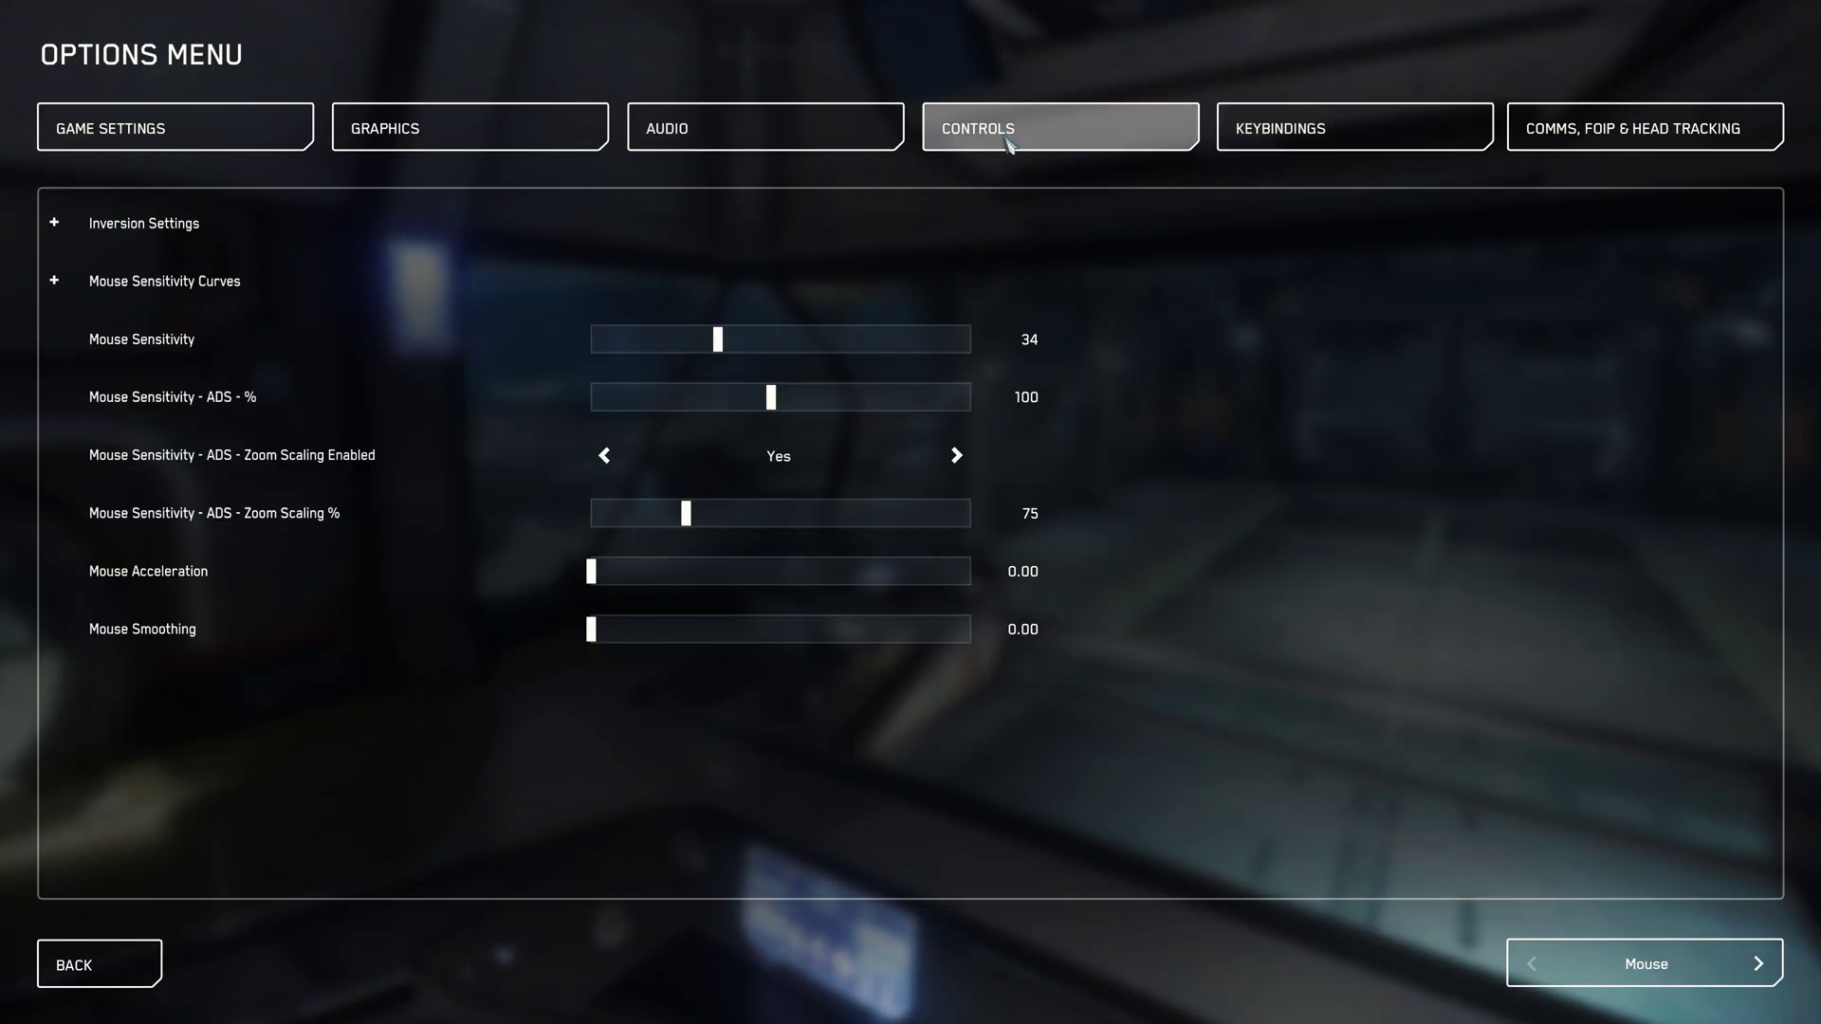
pyautogui.click(55, 224)
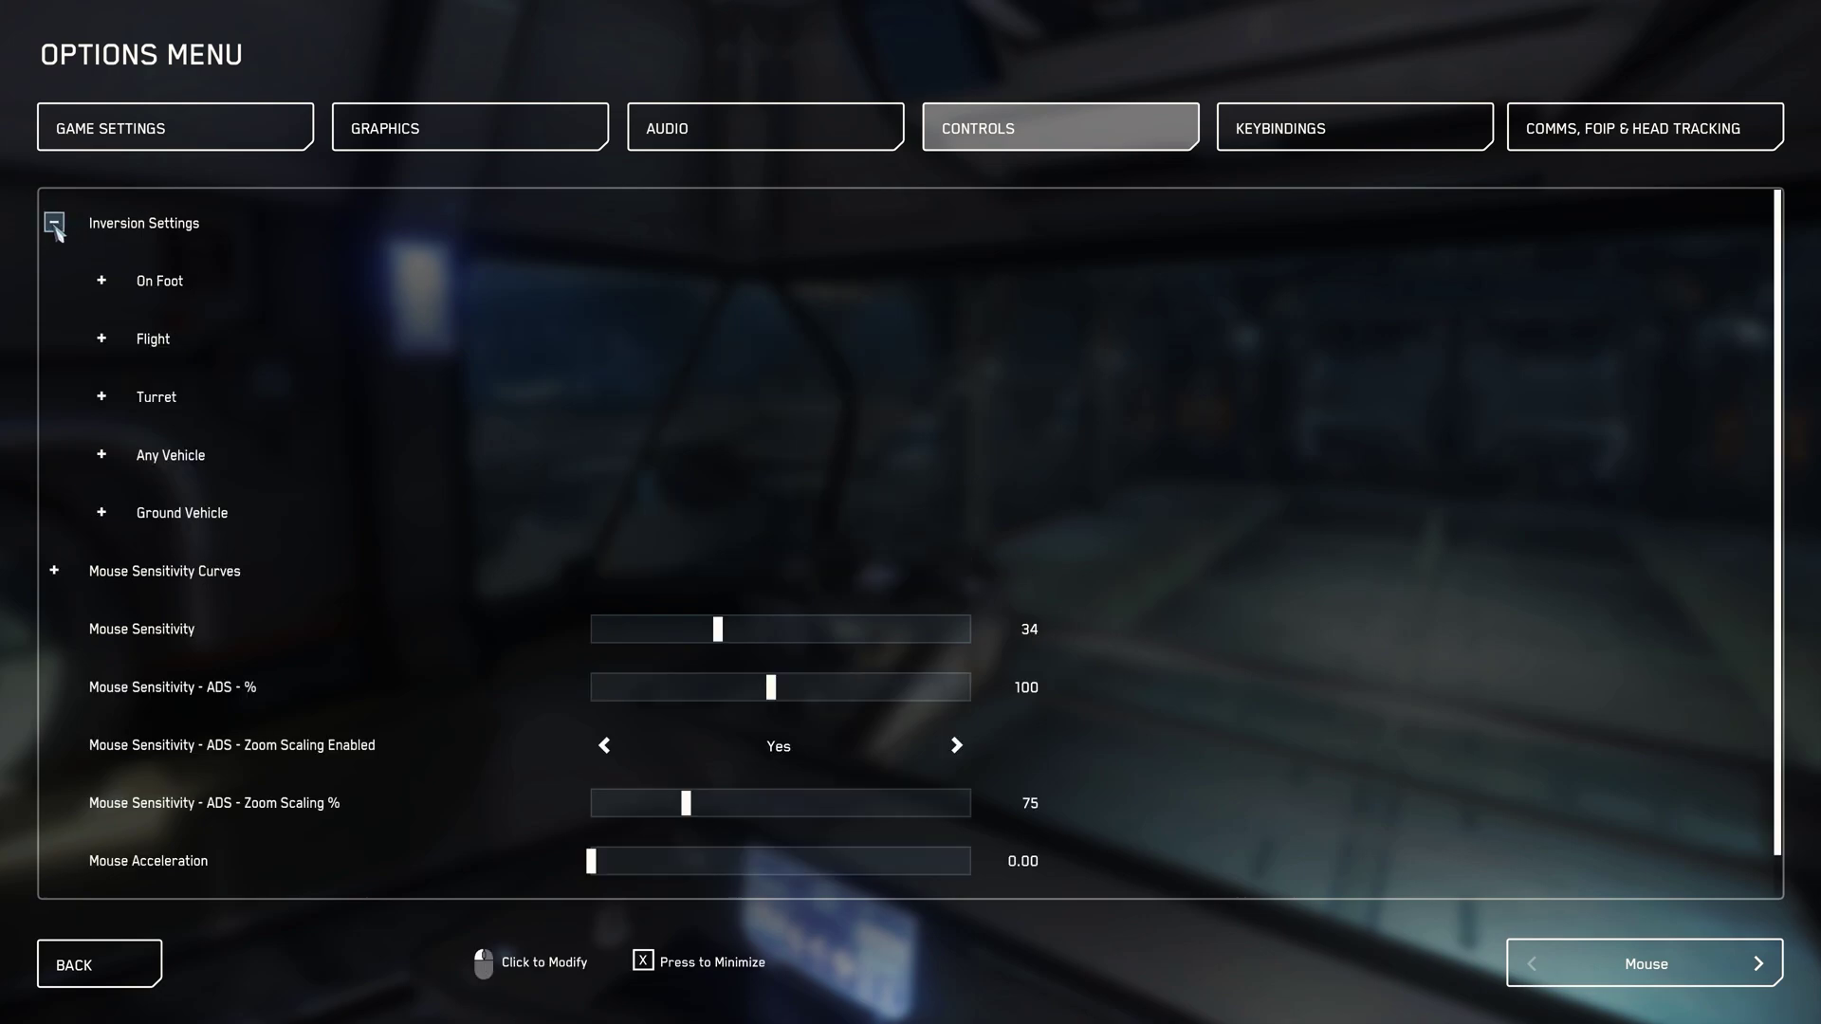
pyautogui.click(55, 223)
pyautogui.click(1343, 128)
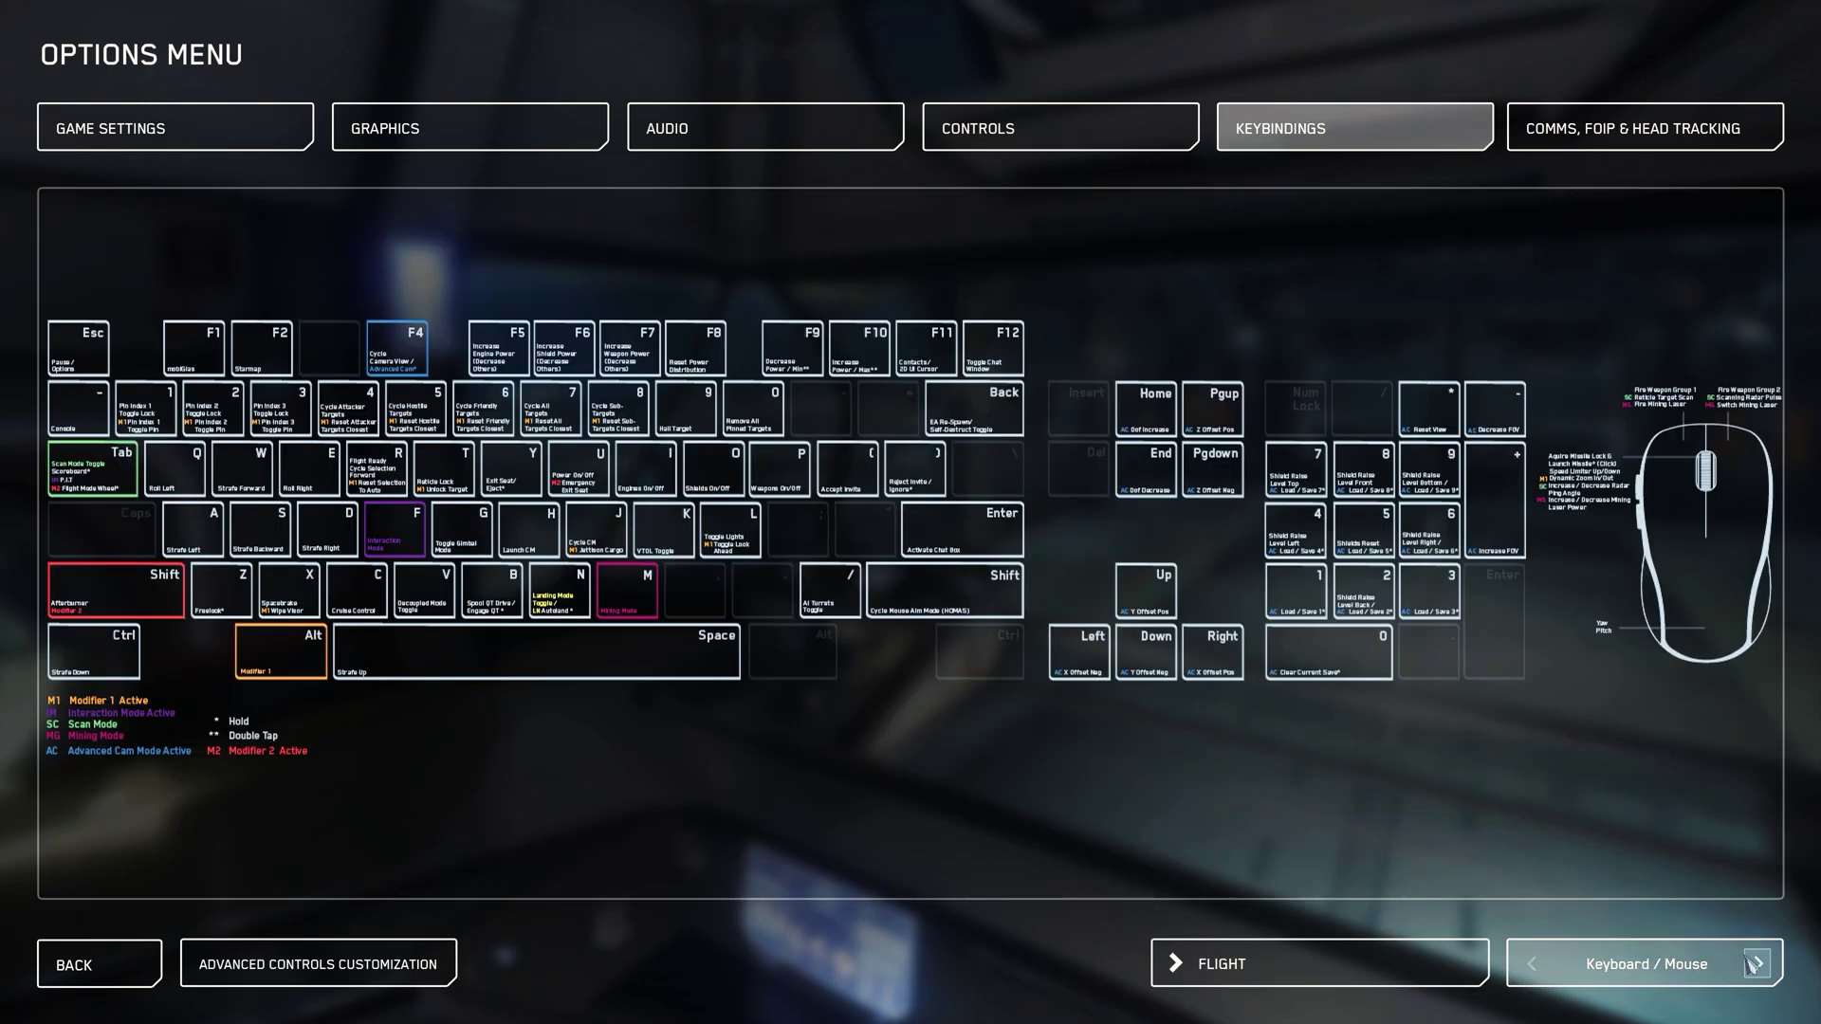
pyautogui.click(1754, 964)
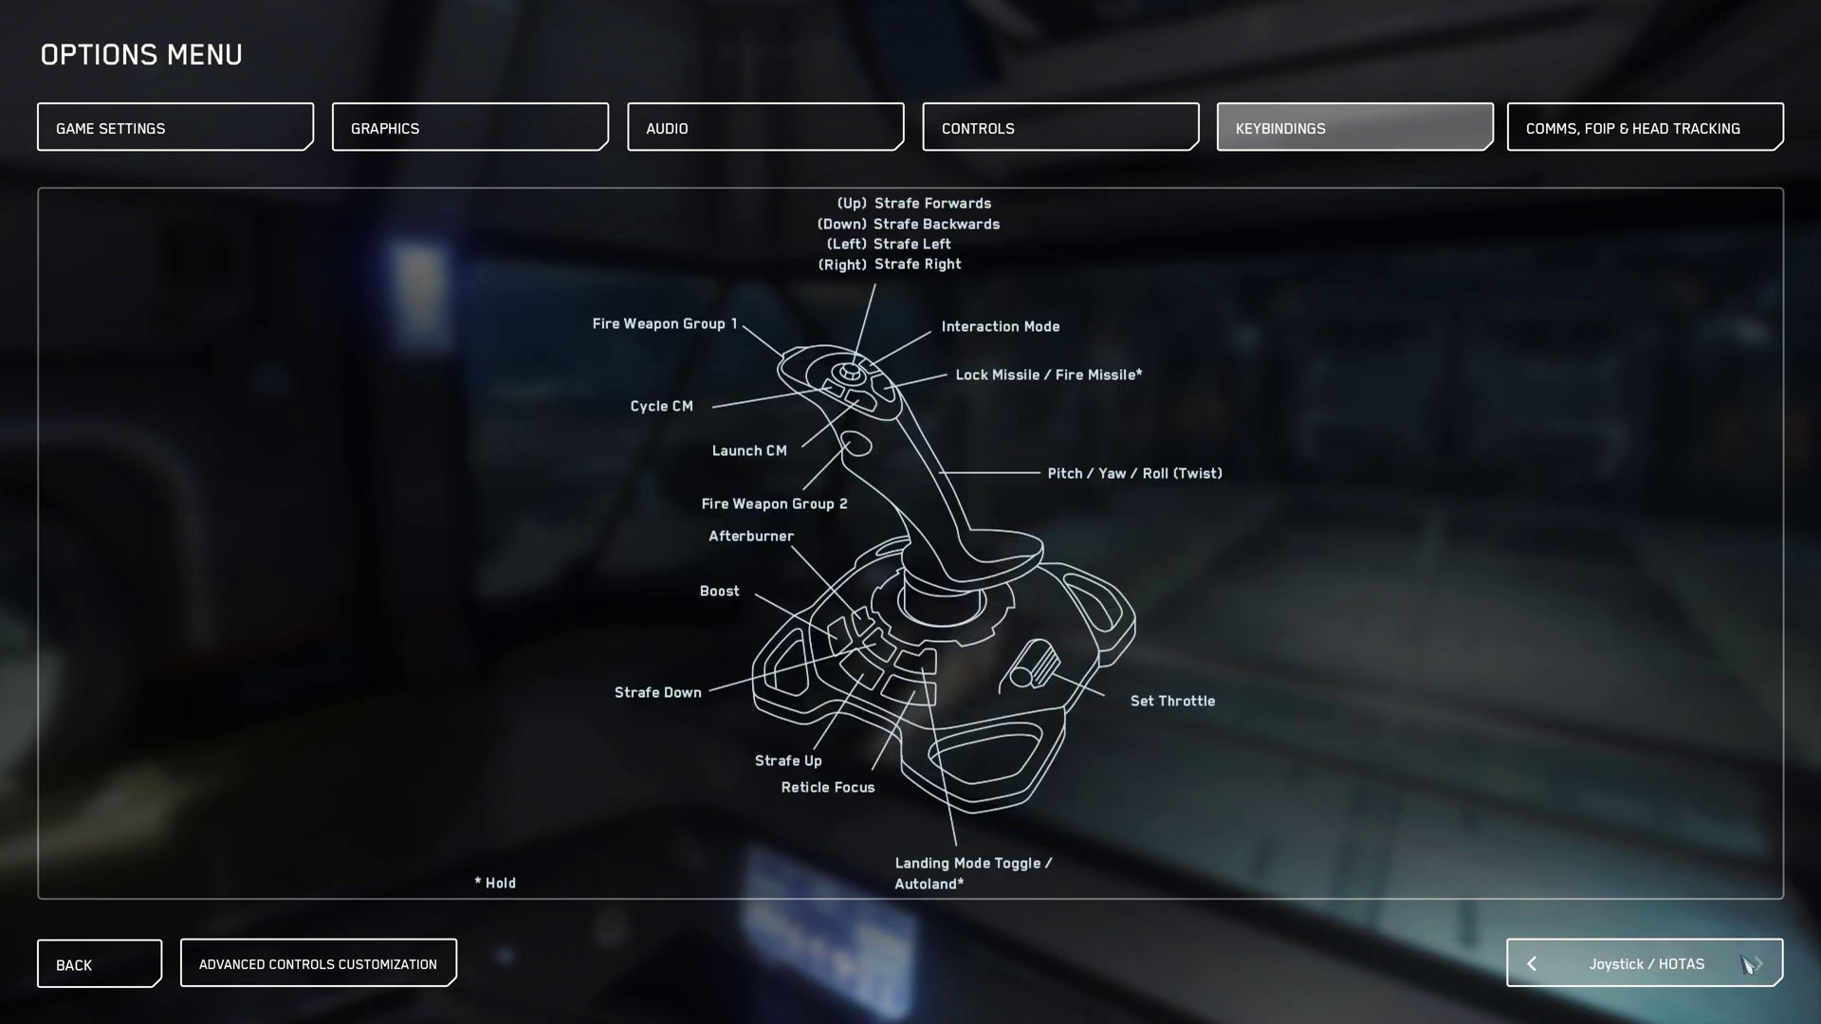
pyautogui.click(370, 969)
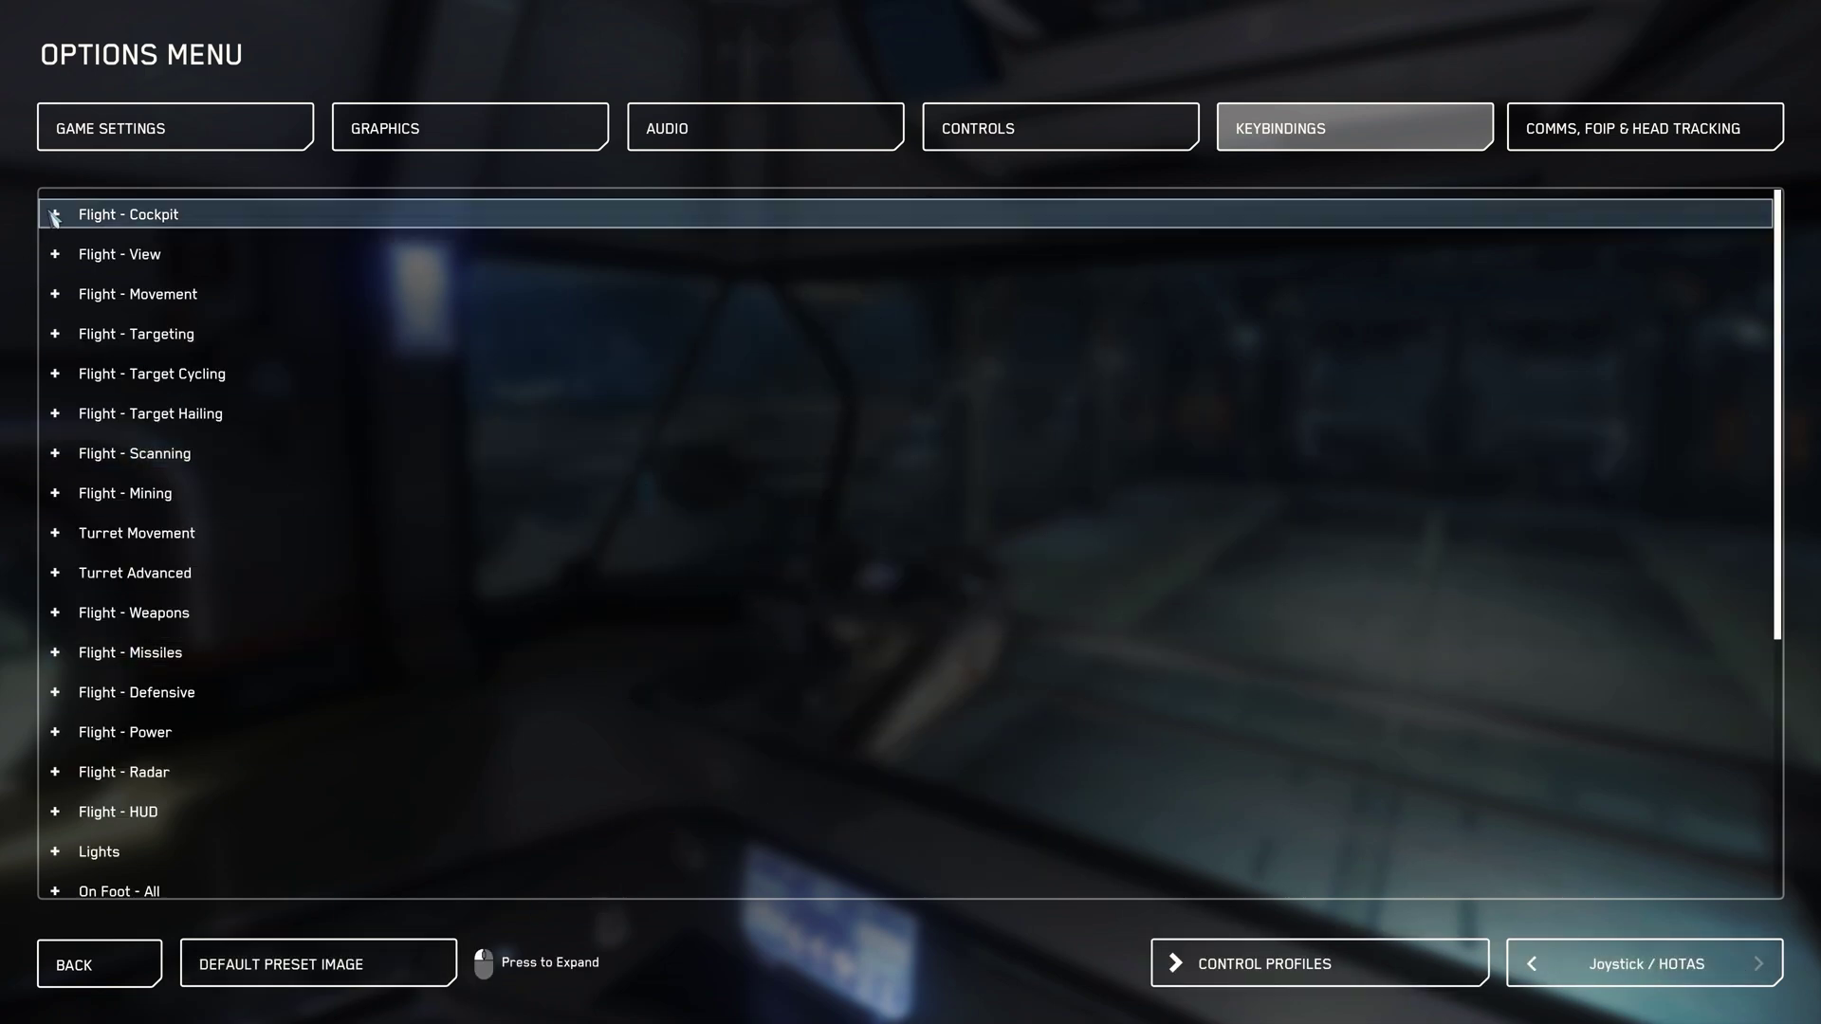
# Under Flight - Movement, clear the Strafe left and Strafe right hat bindings
pyautogui.click(57, 297)
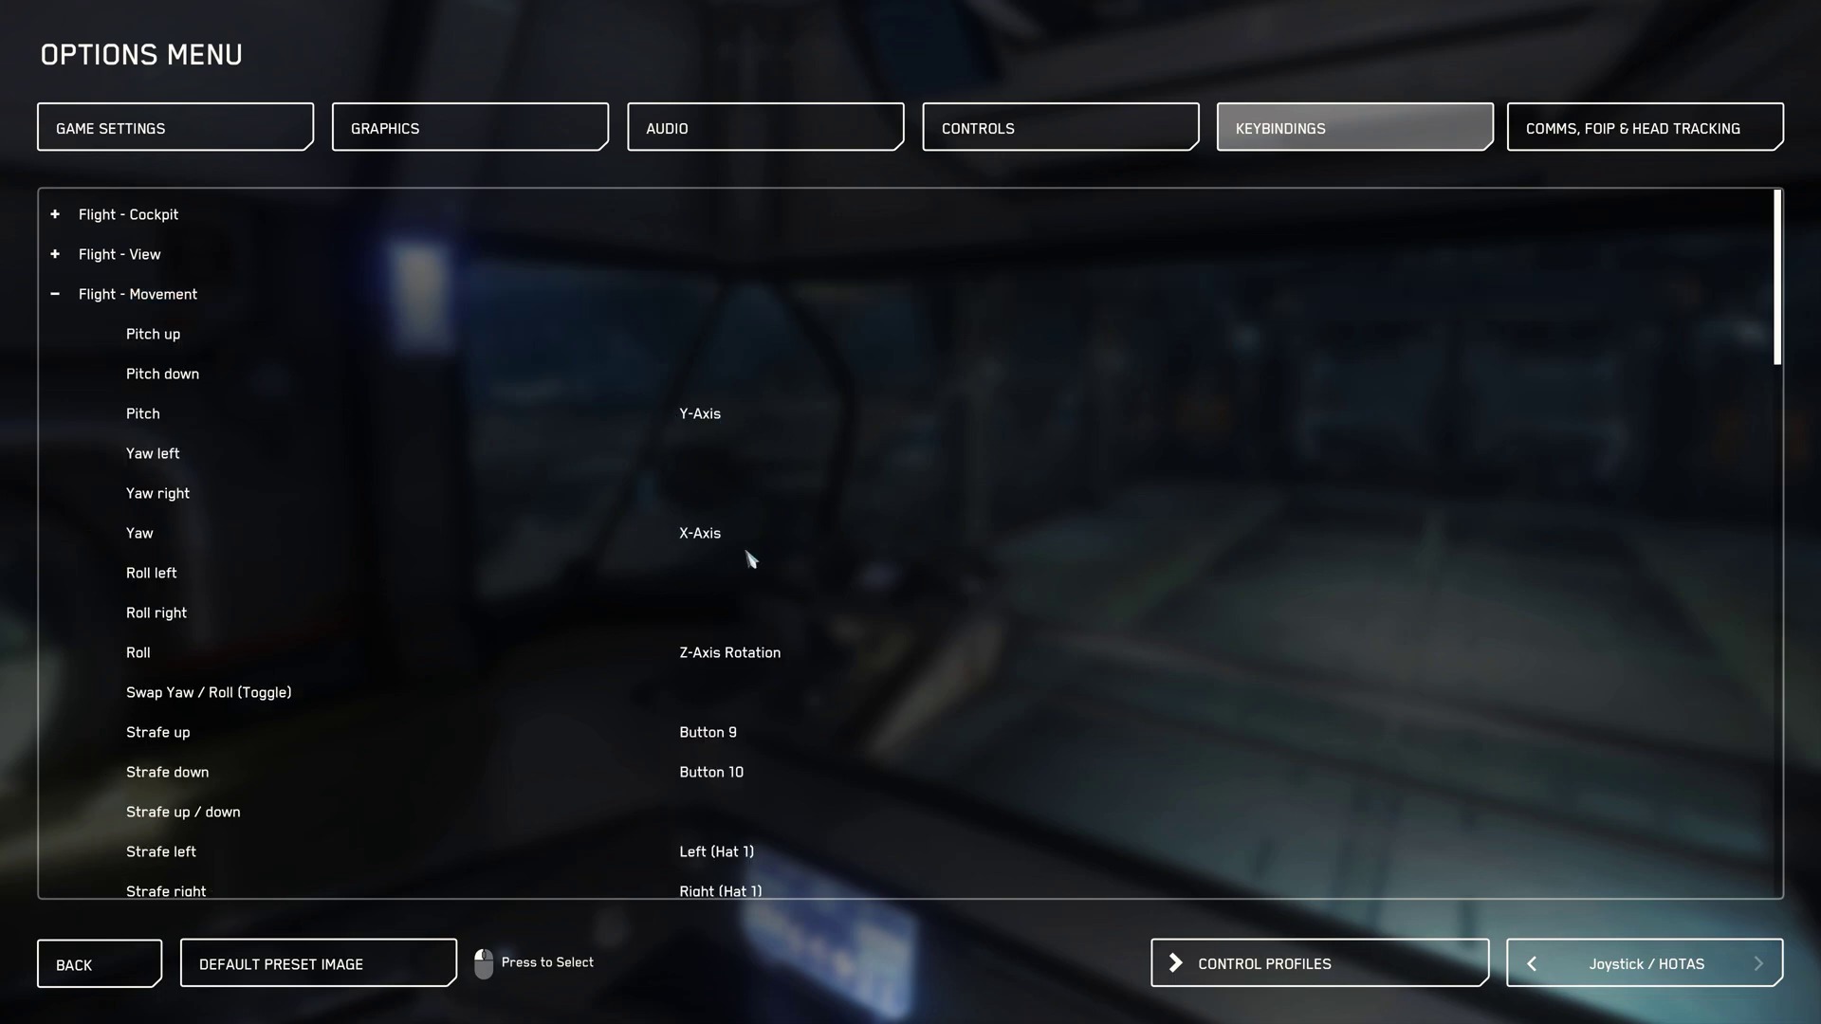
pyautogui.scroll(-10, 682, 526)
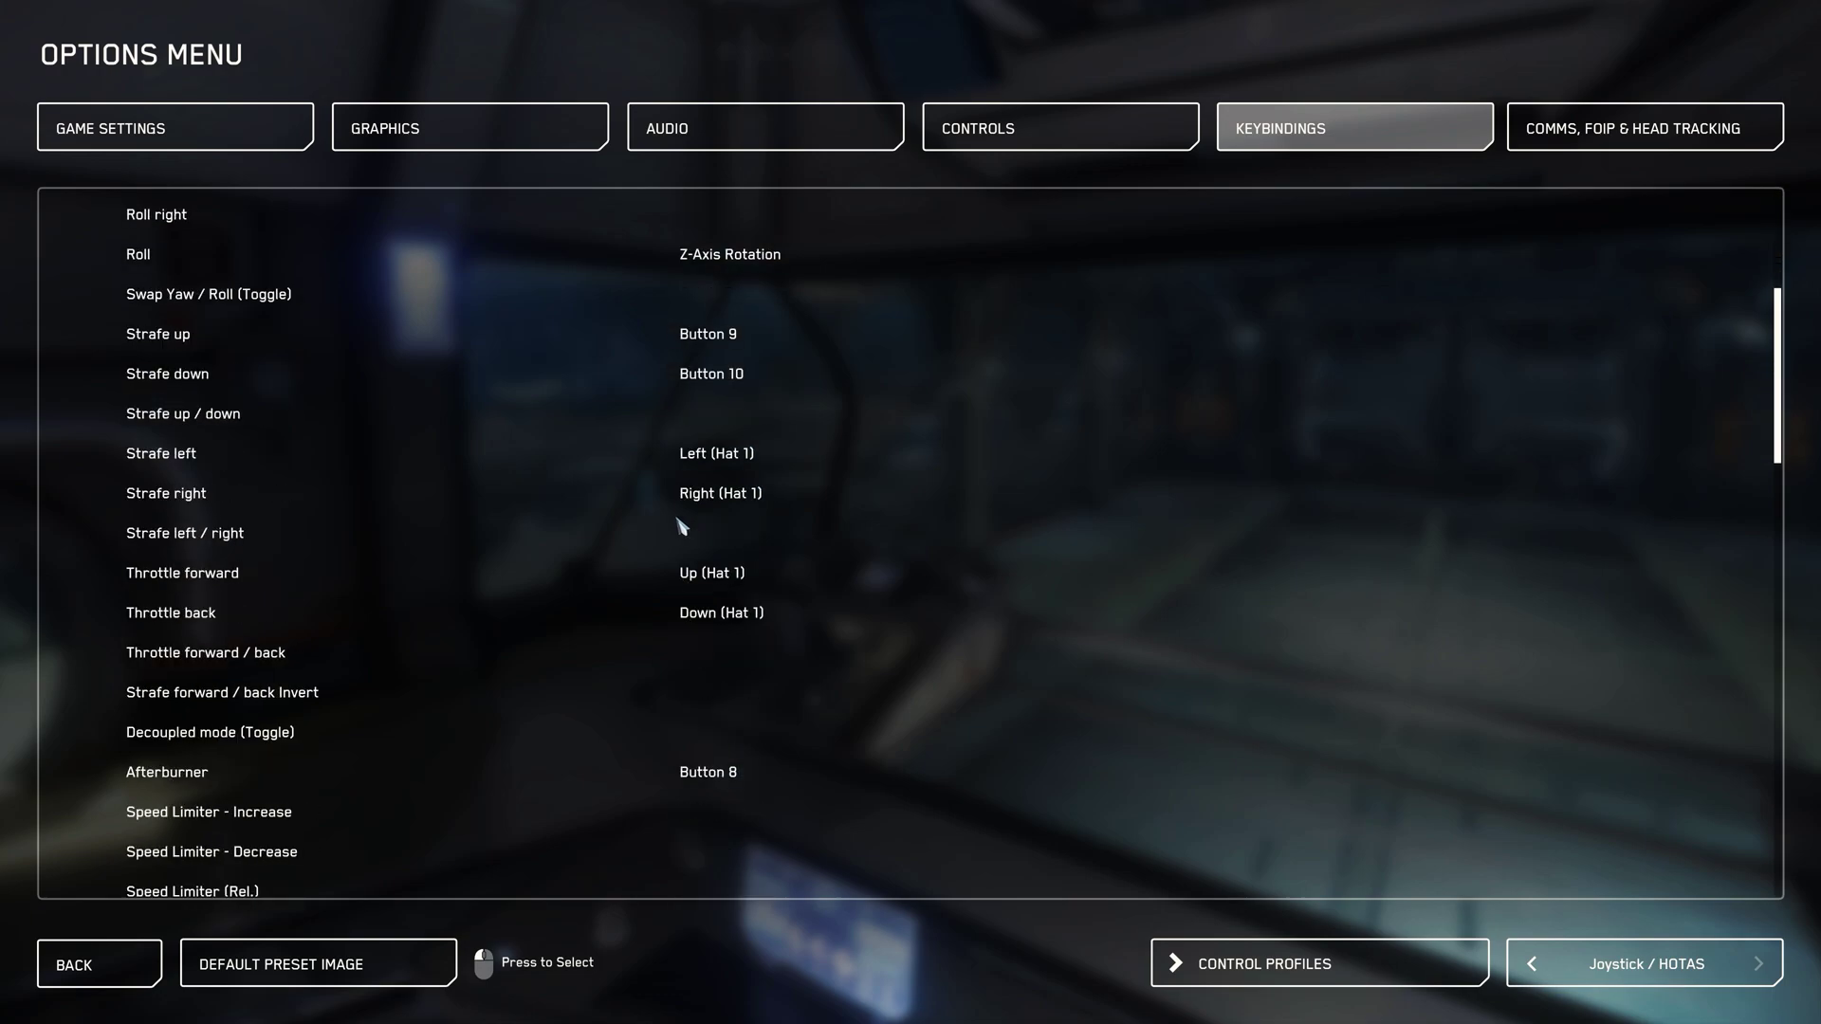
pyautogui.scroll(-18, 628, 585)
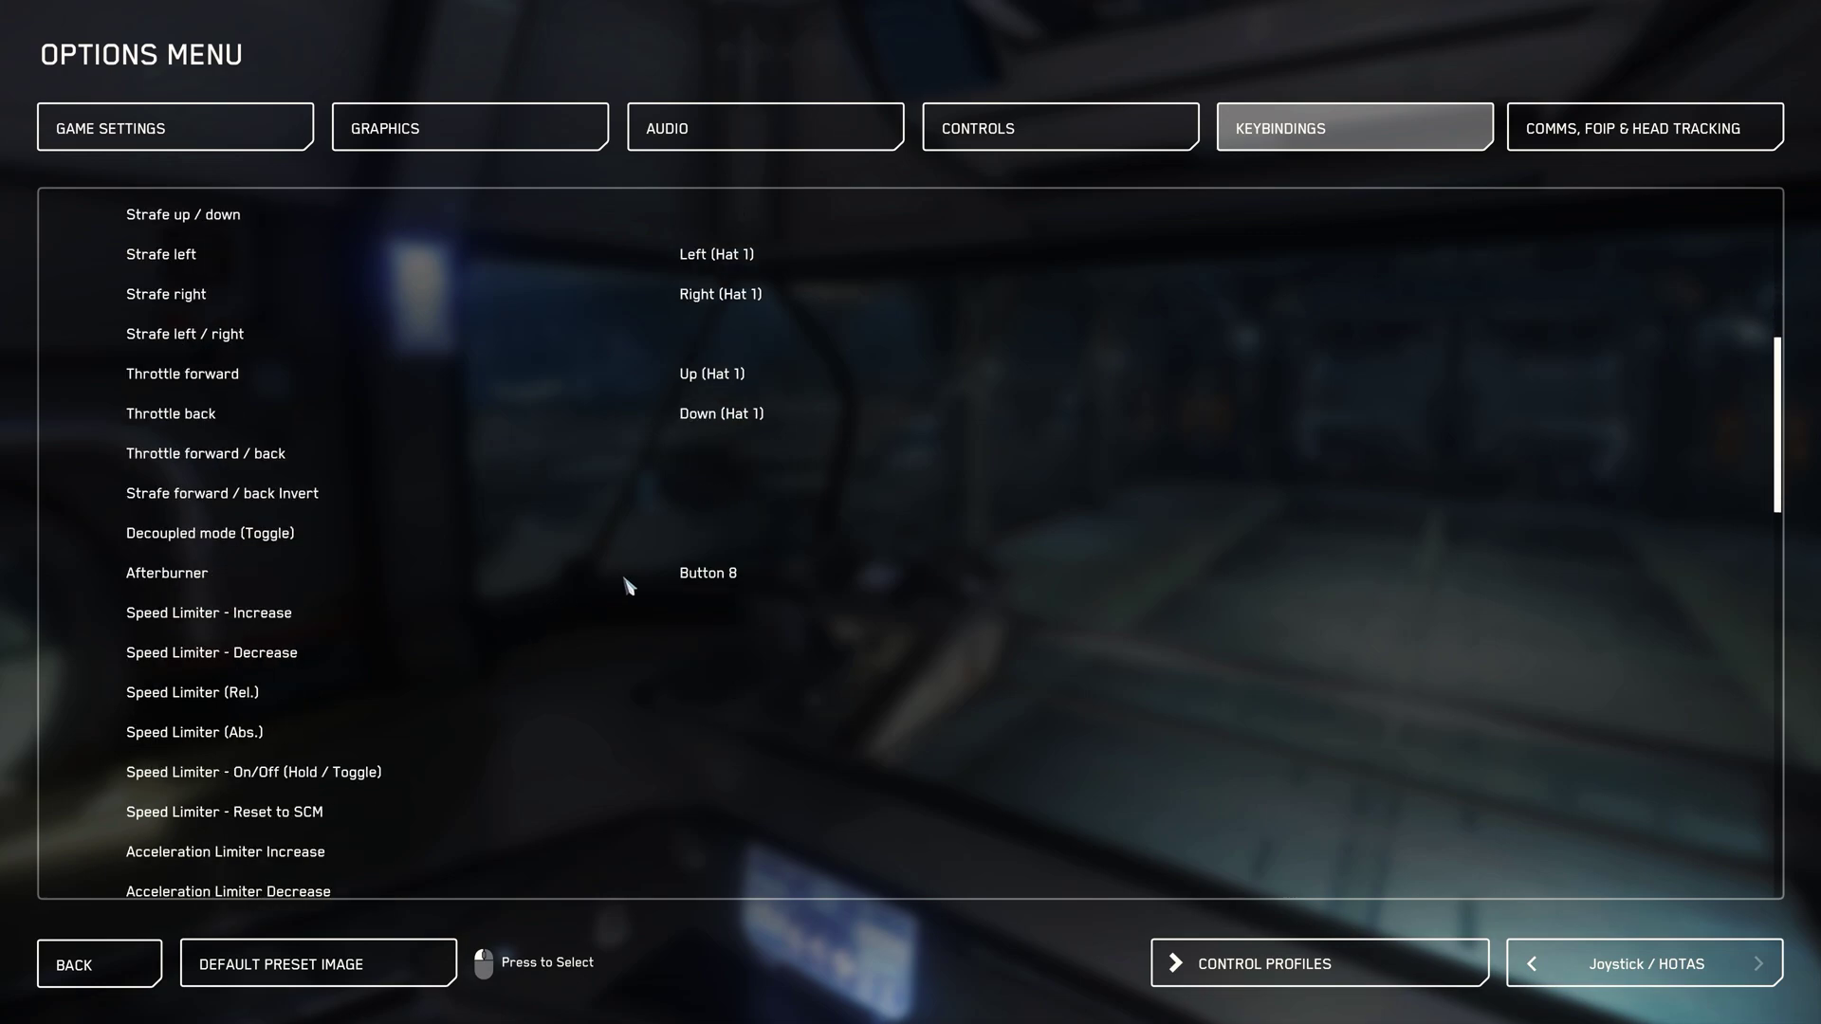
pyautogui.scroll(-3, 628, 585)
pyautogui.scroll(18, 631, 585)
pyautogui.scroll(3, 632, 583)
pyautogui.scroll(2, 640, 583)
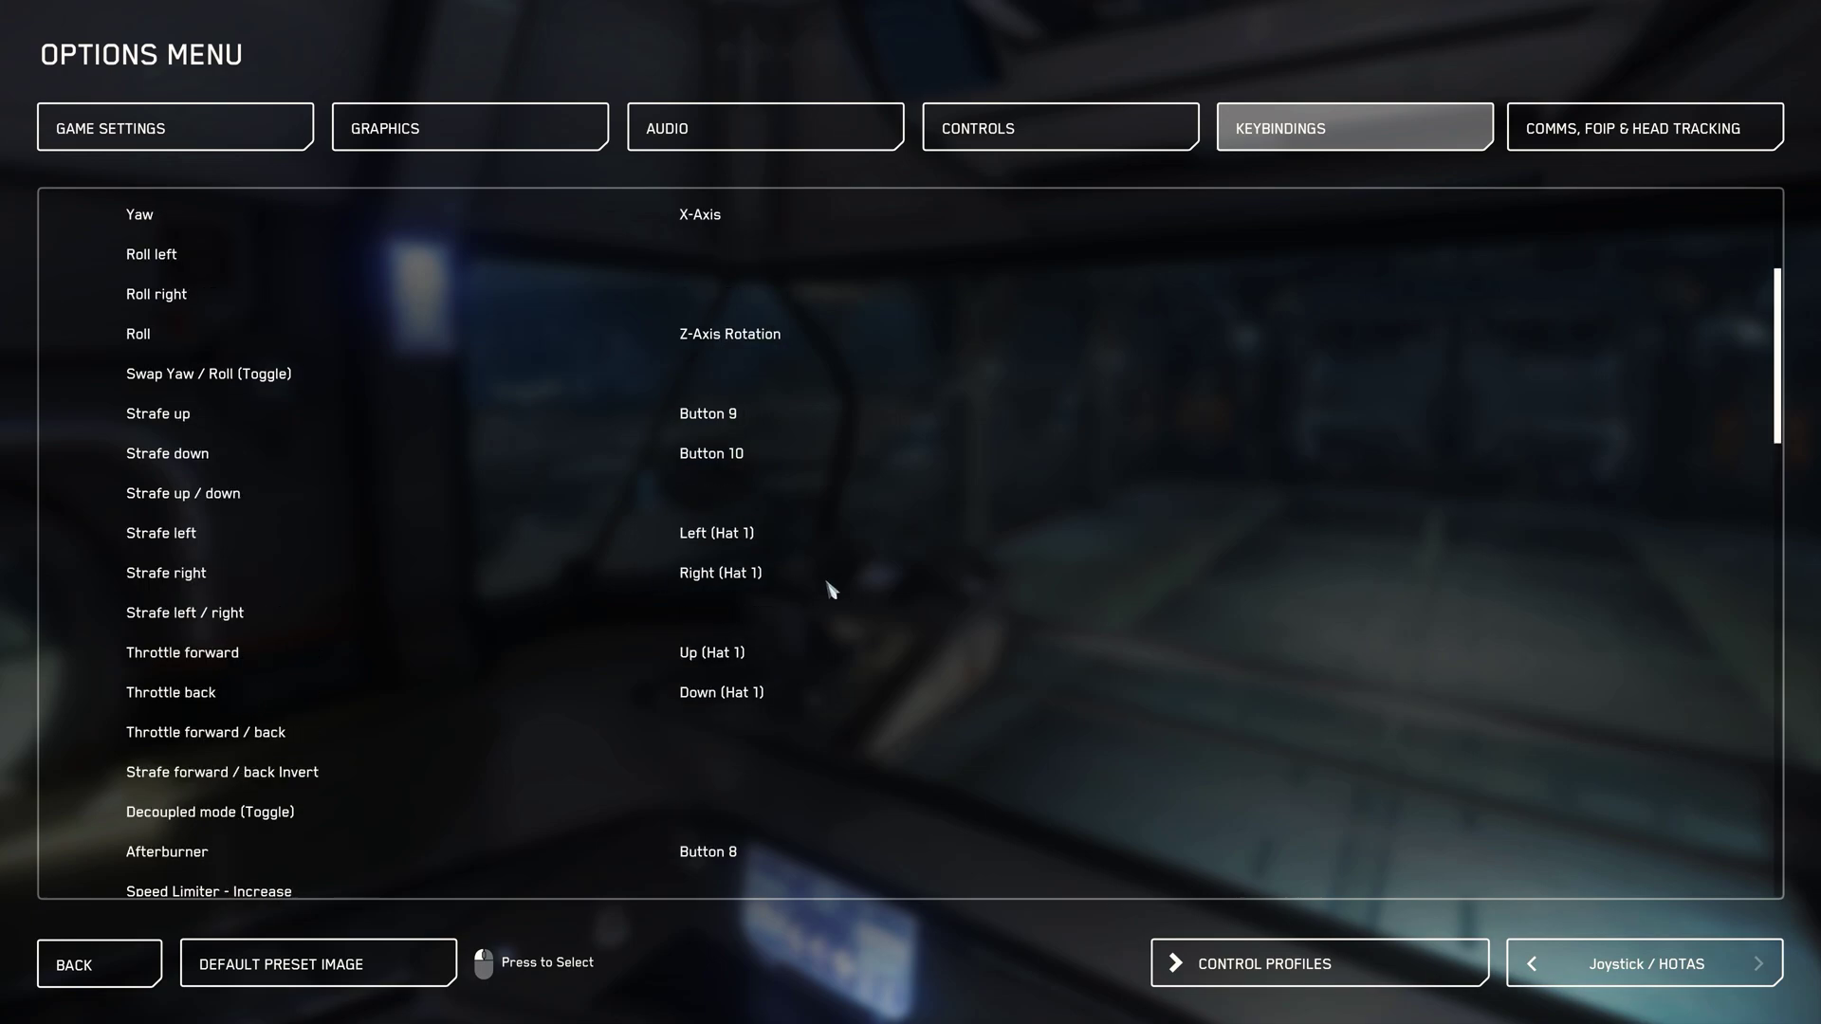
pyautogui.rightClick(761, 531)
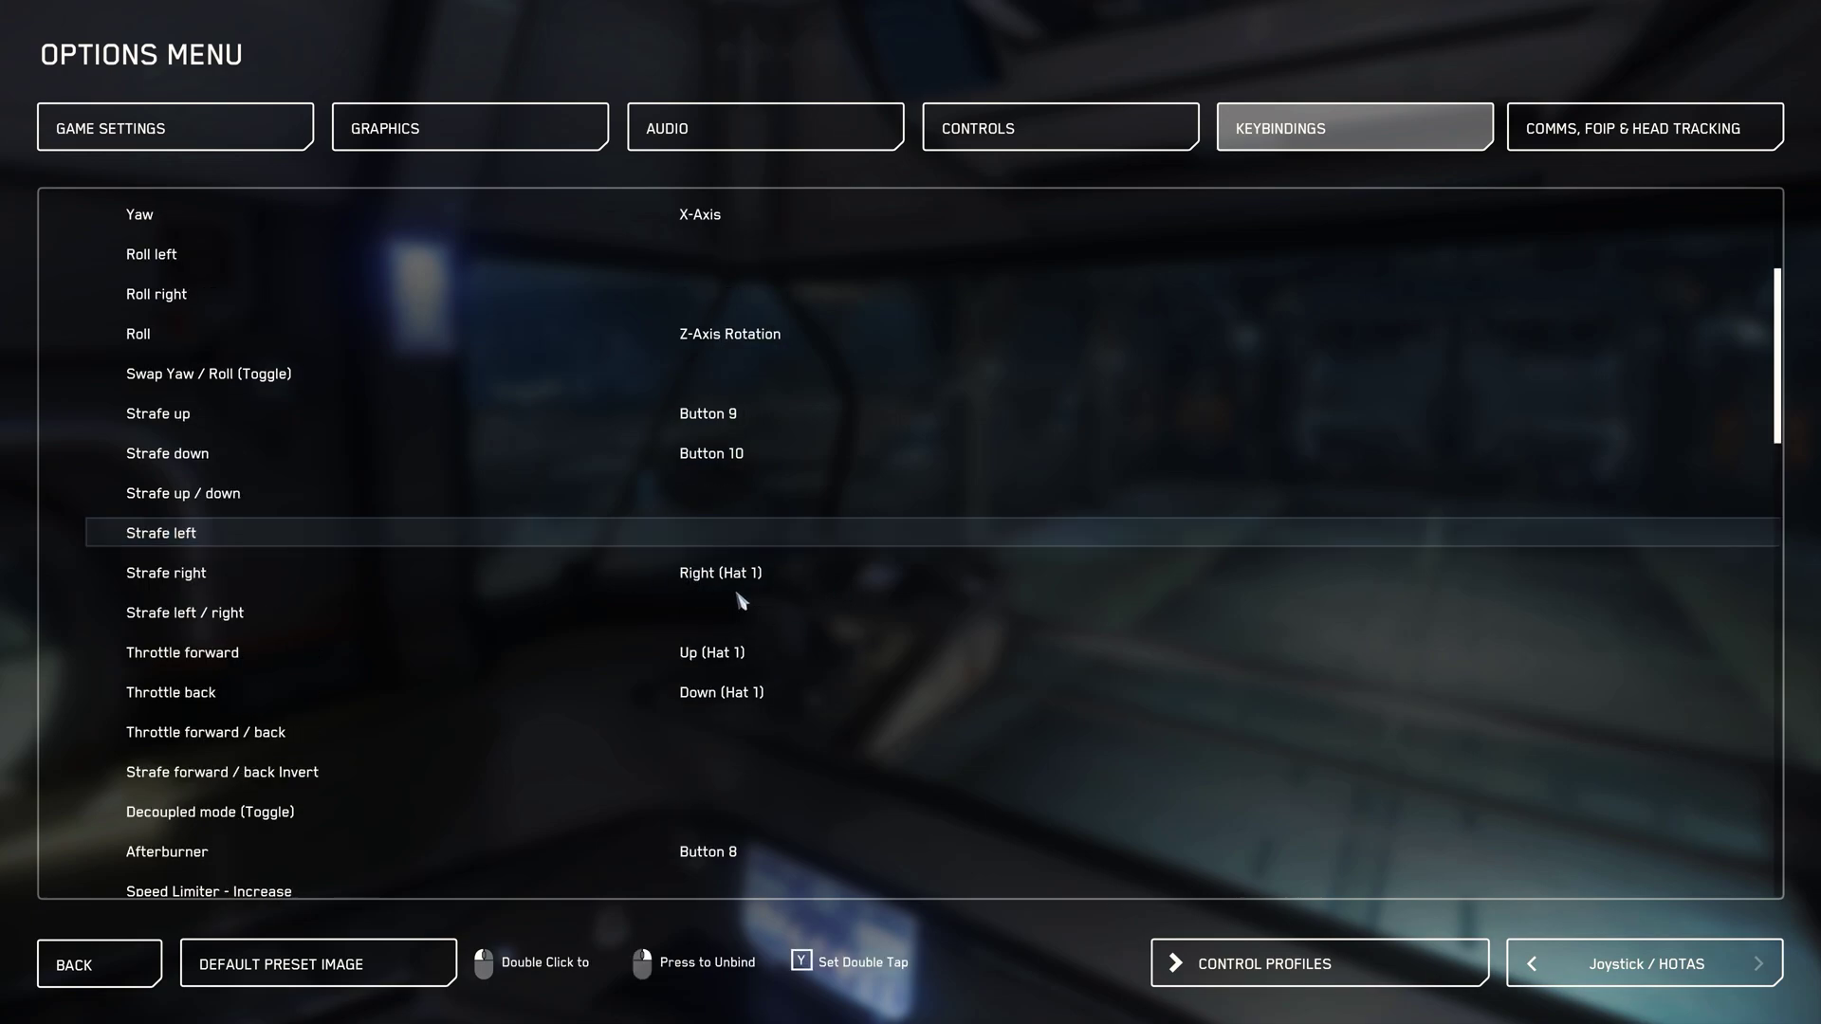
pyautogui.click(698, 573)
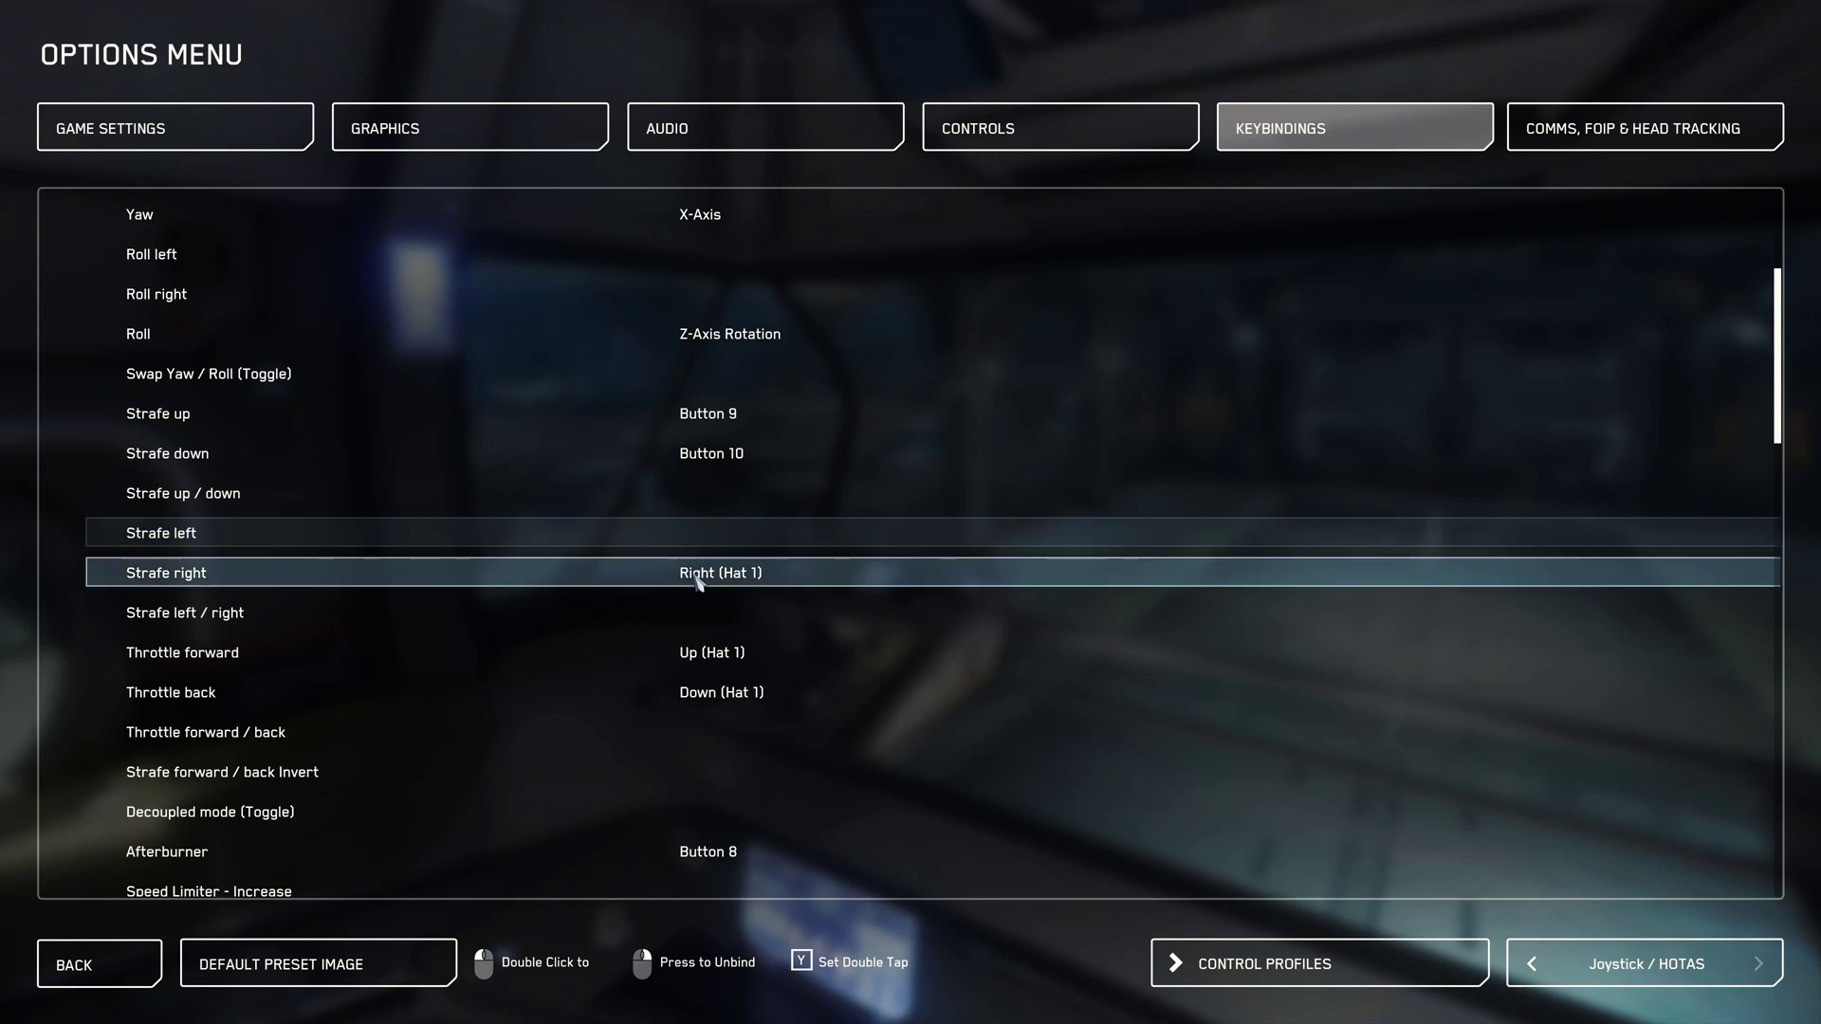
pyautogui.rightClick(707, 579)
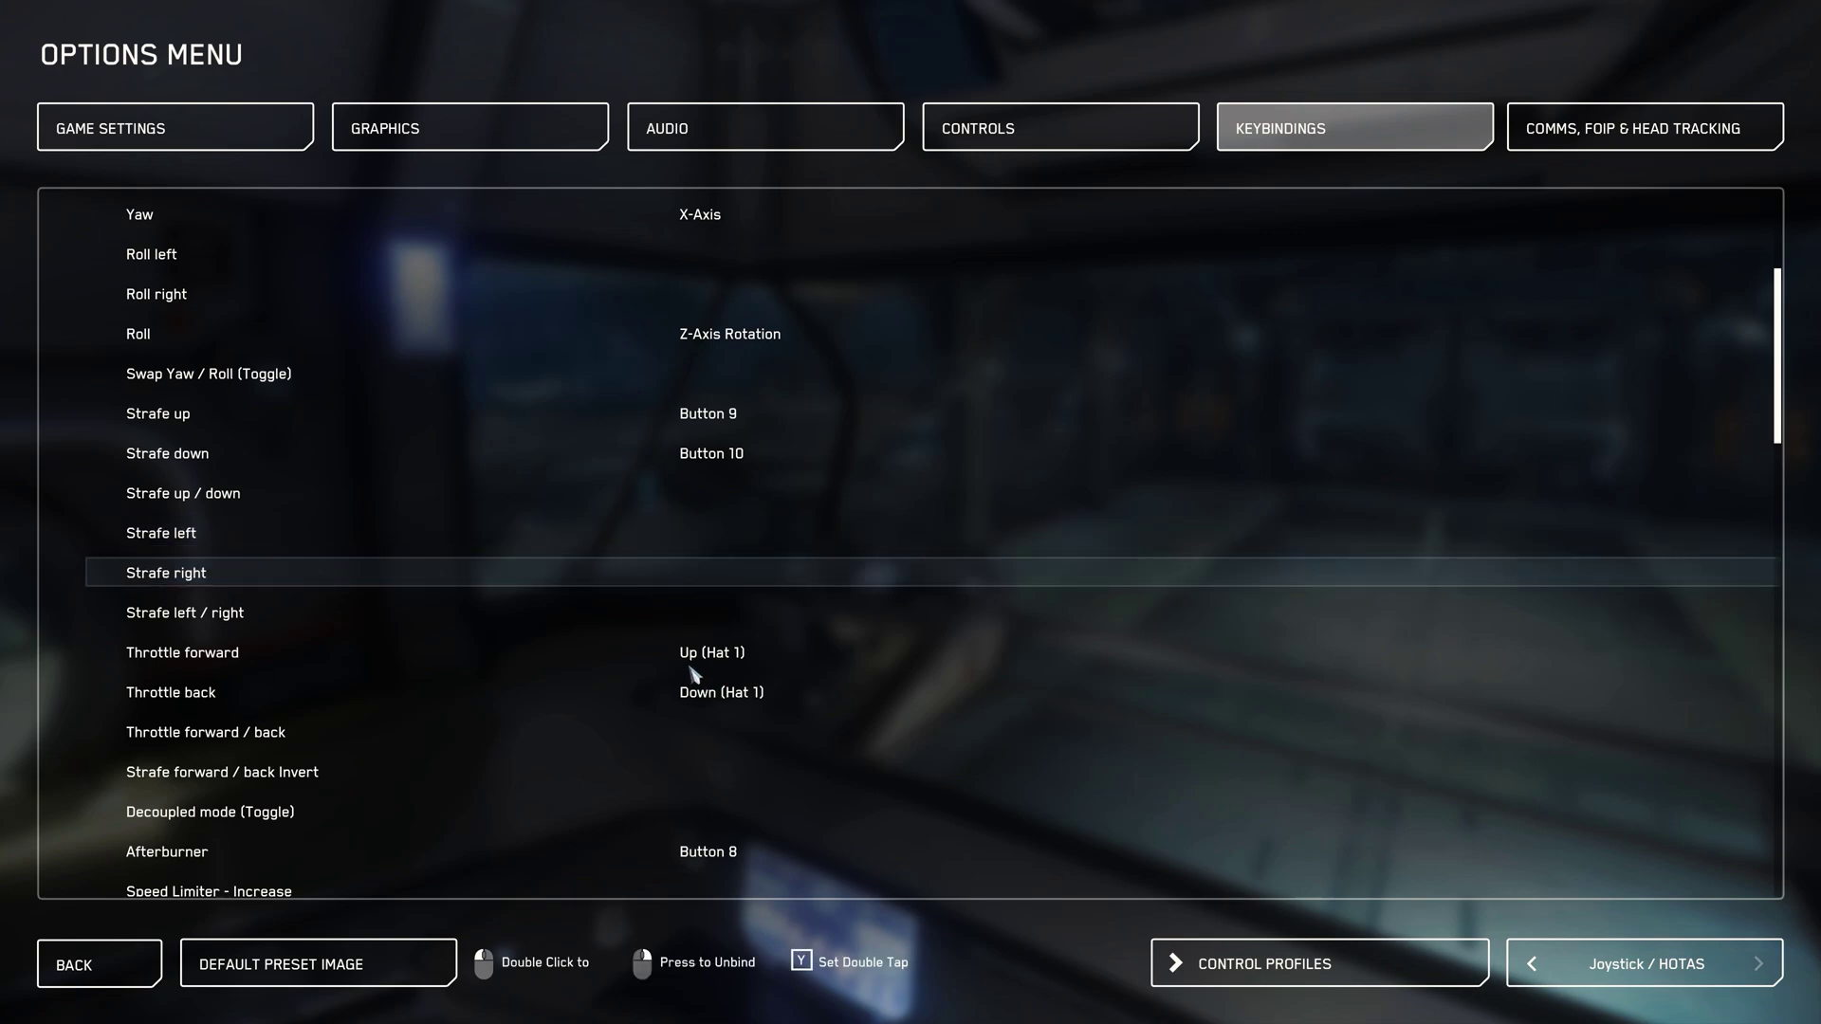
# Clear the Throttle forward and Throttle back hat bindings
pyautogui.doubleClick(707, 657)
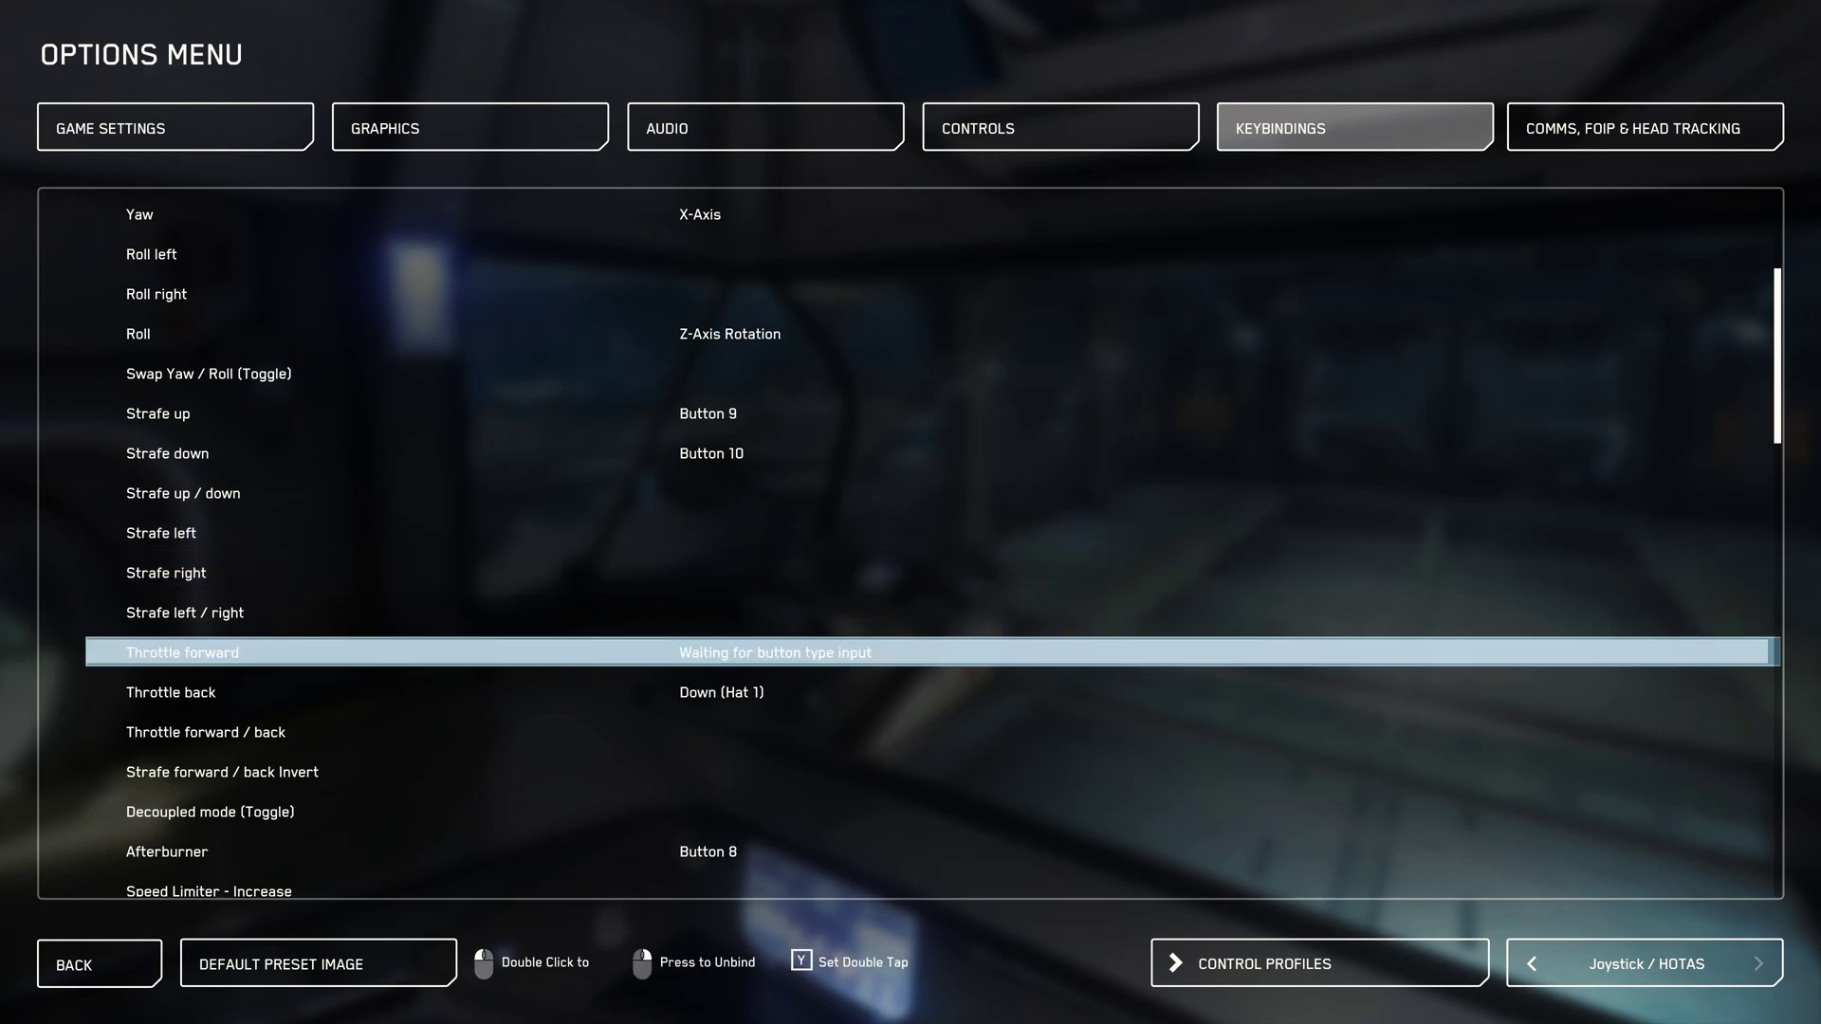
pyautogui.press('Up')
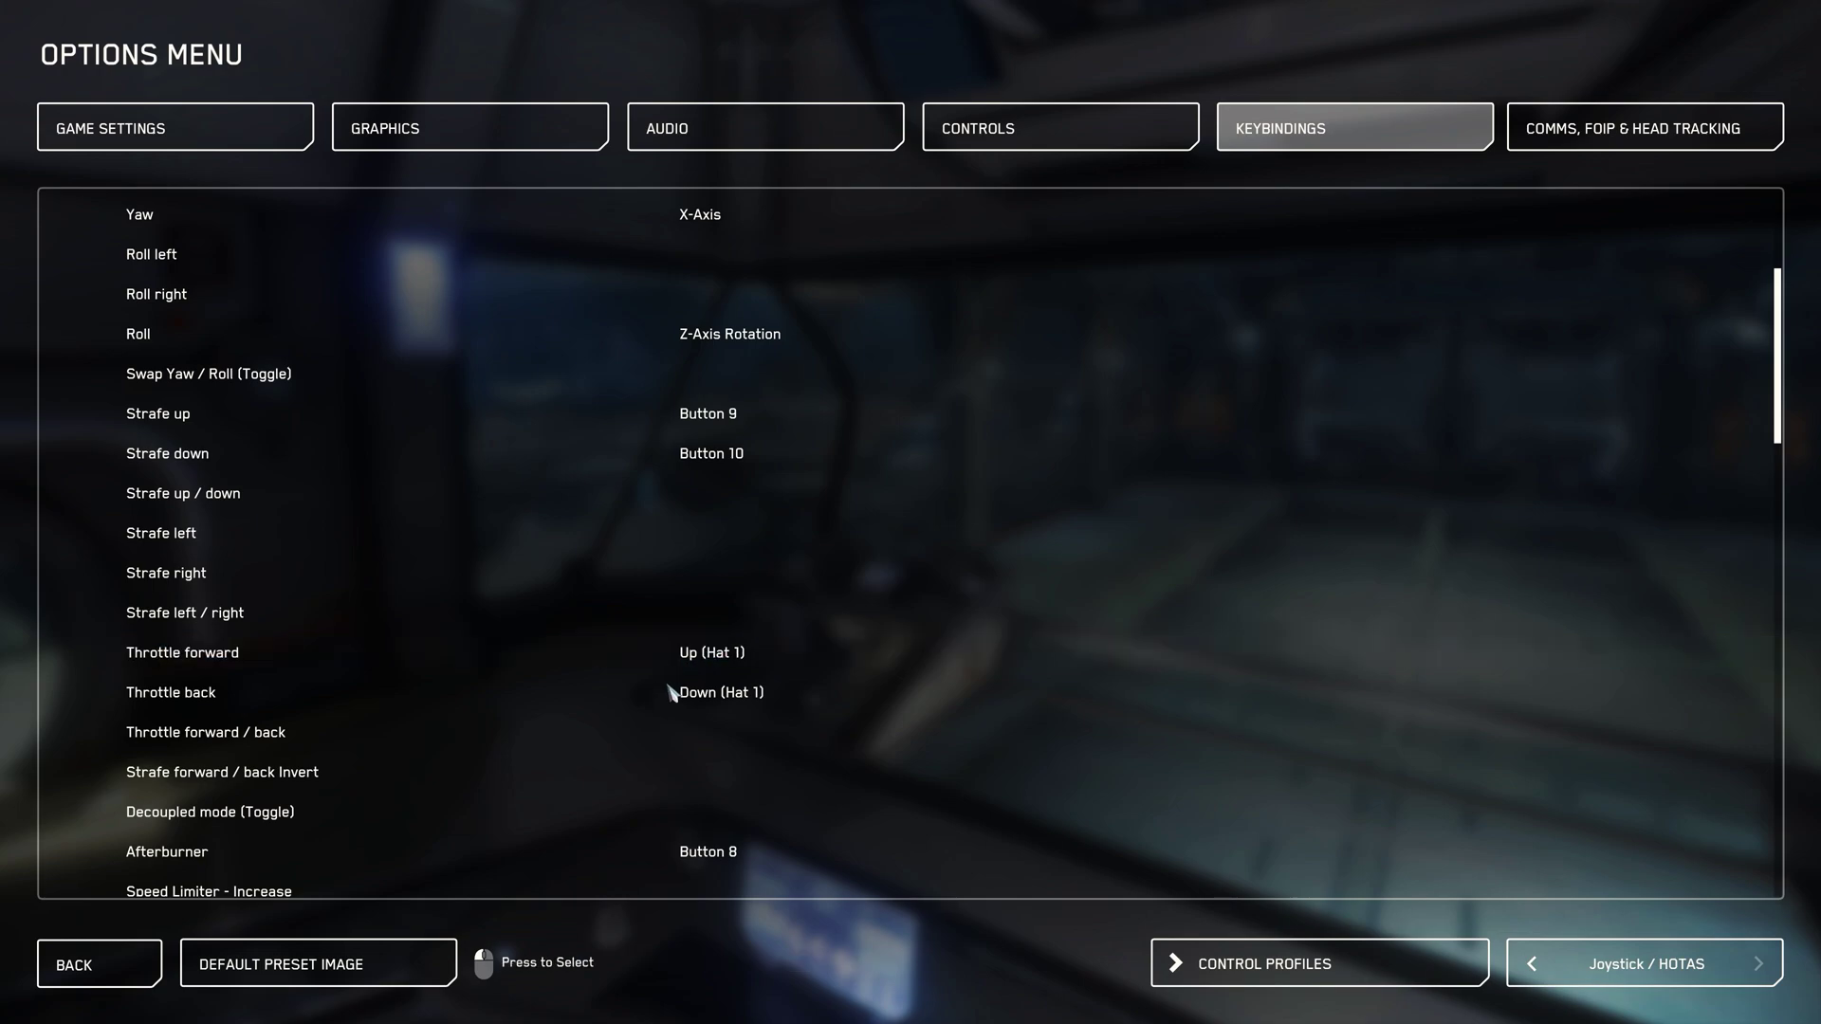
pyautogui.rightClick(712, 667)
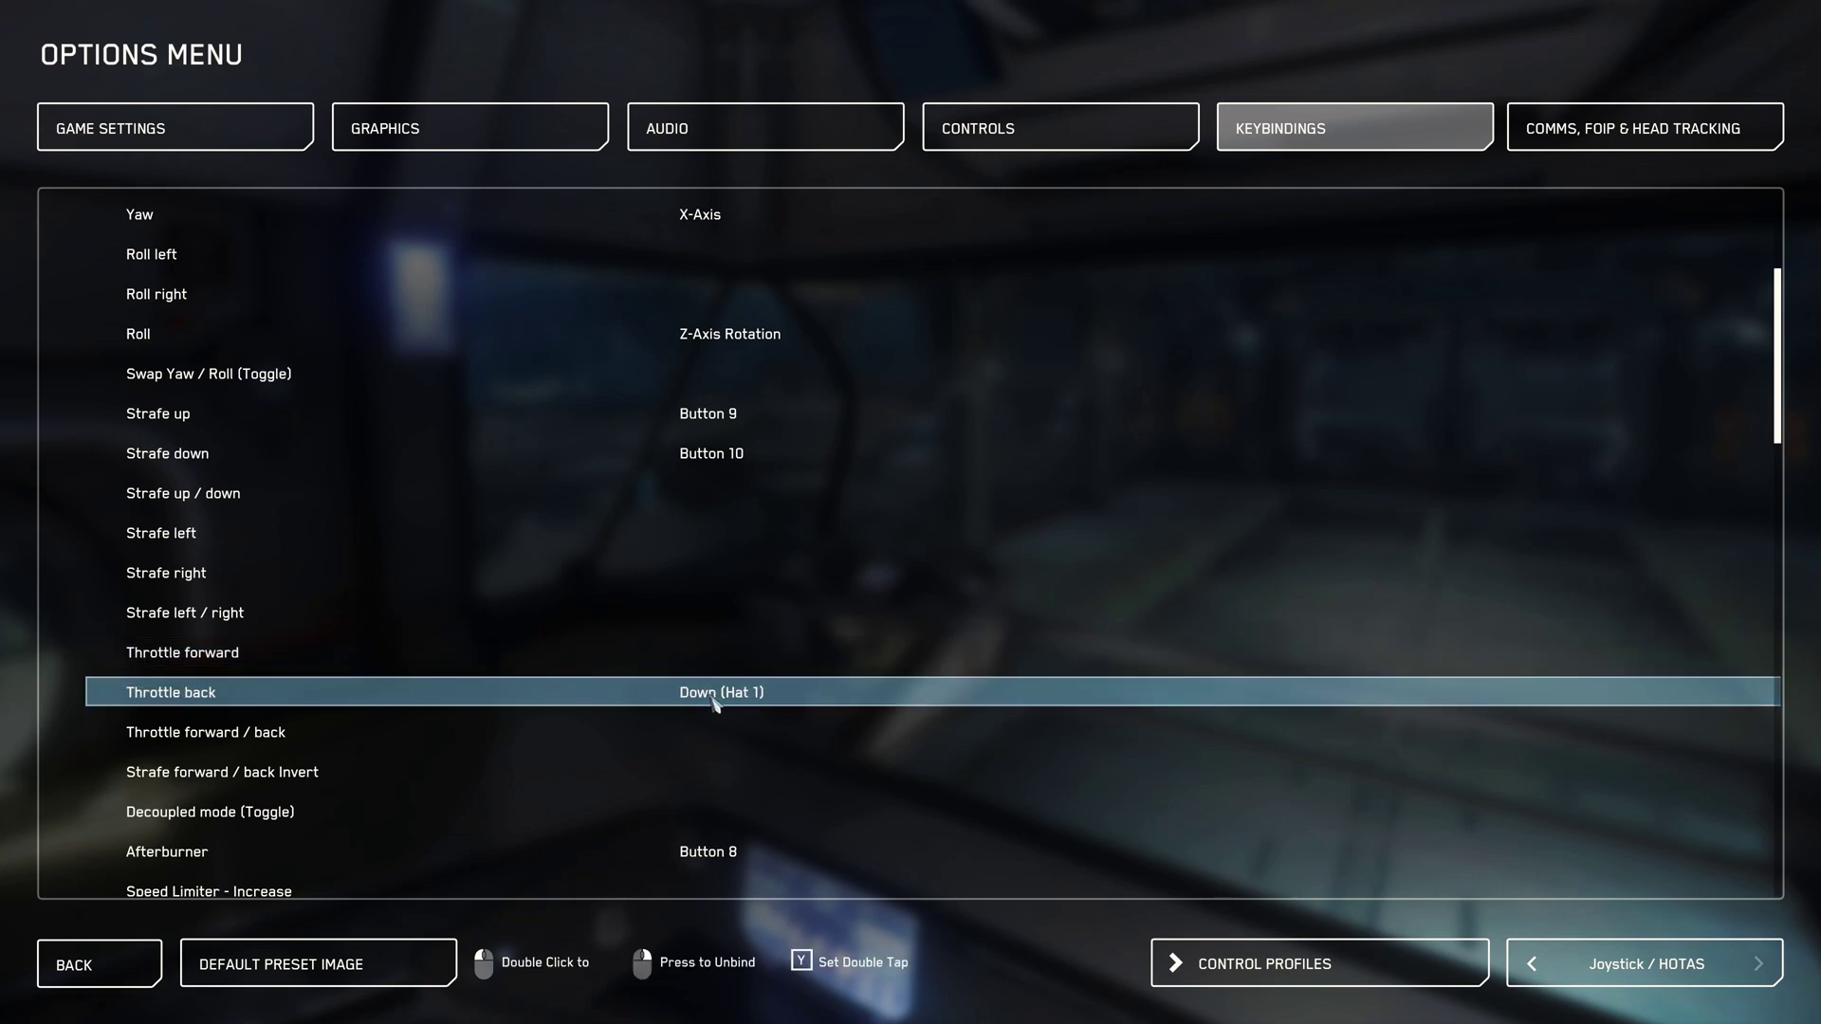
pyautogui.rightClick(713, 698)
# Bind Strafe left / right to Input 2's X axis and Strafe up / down to Y, then return to flight
pyautogui.doubleClick(703, 616)
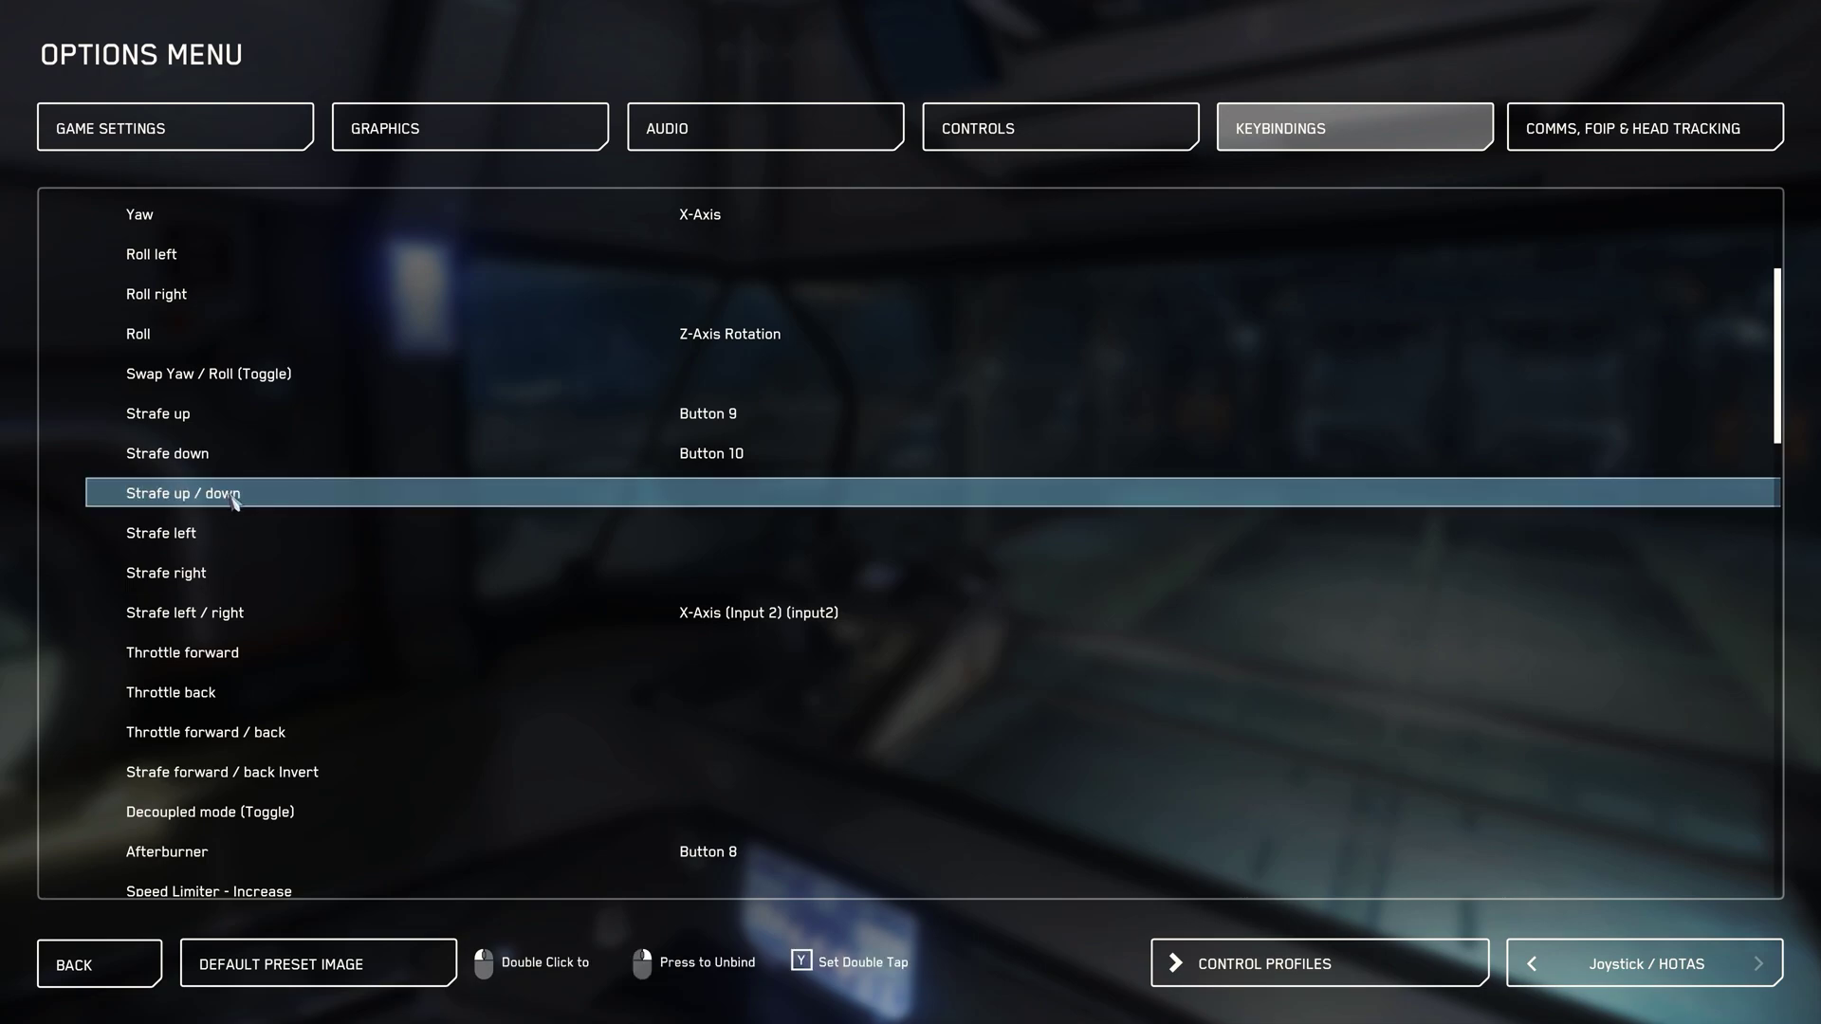
pyautogui.doubleClick(714, 500)
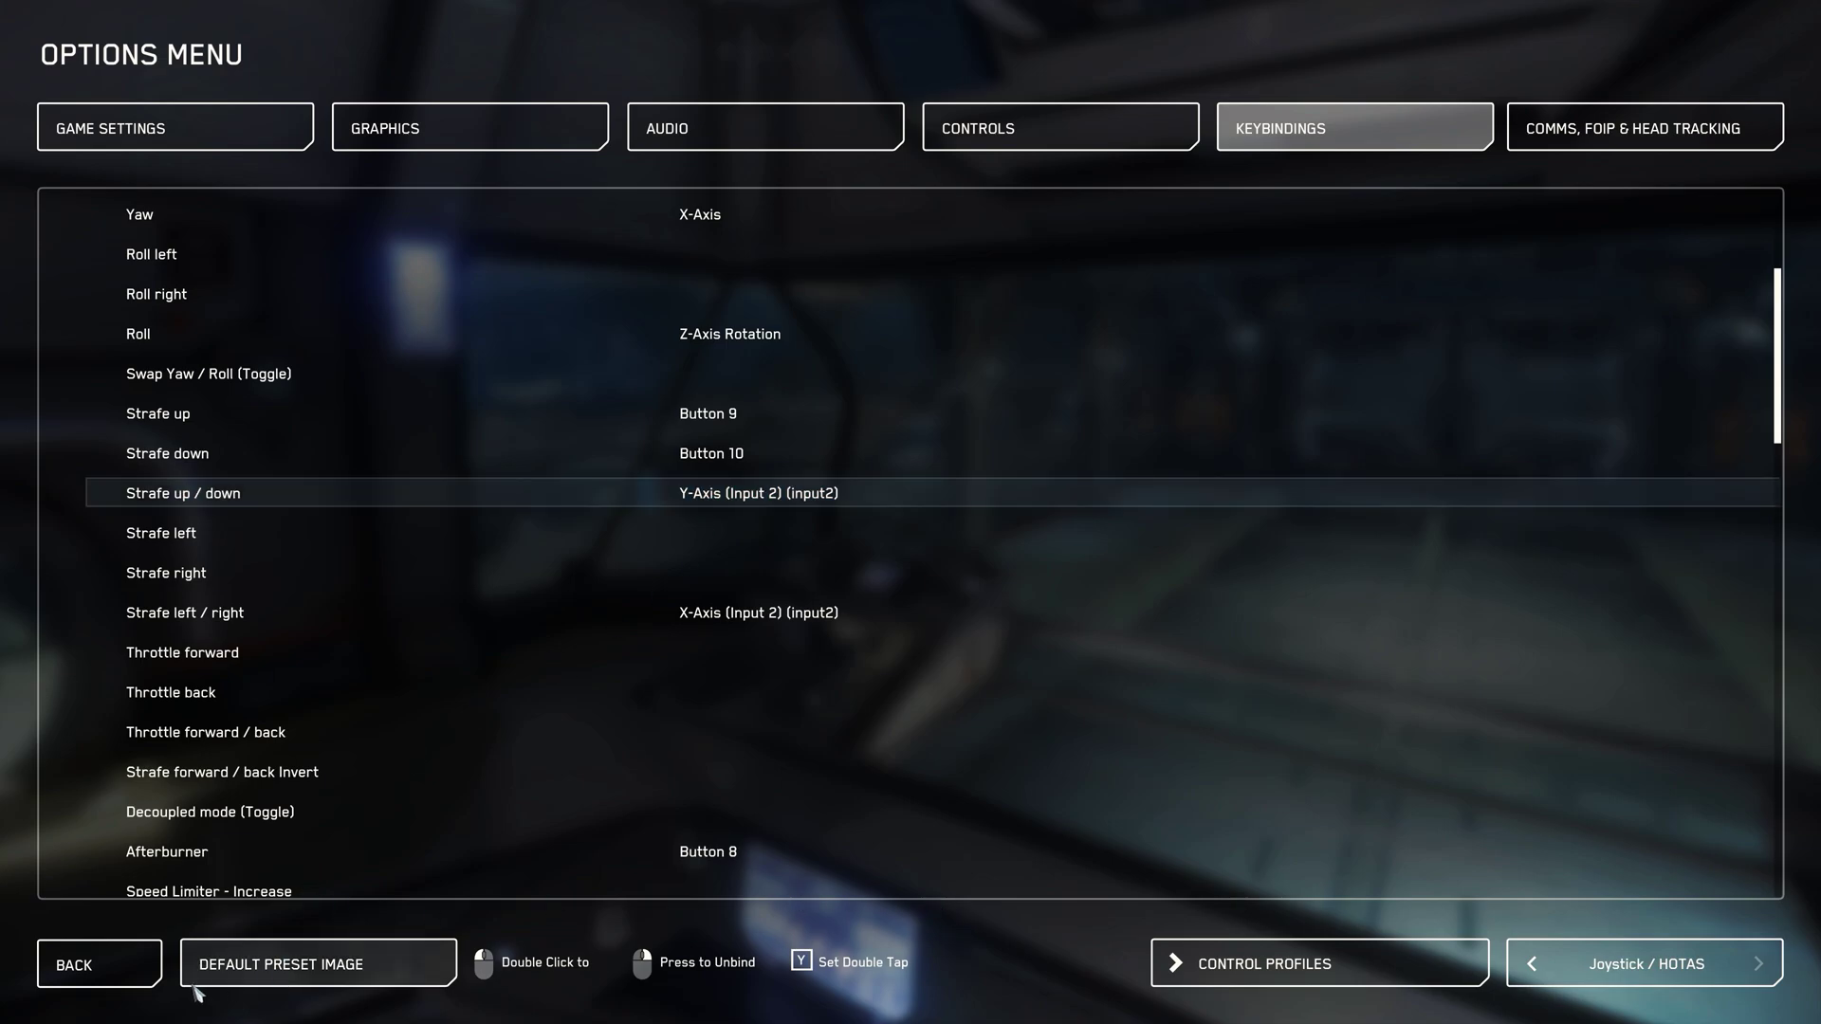
pyautogui.click(120, 979)
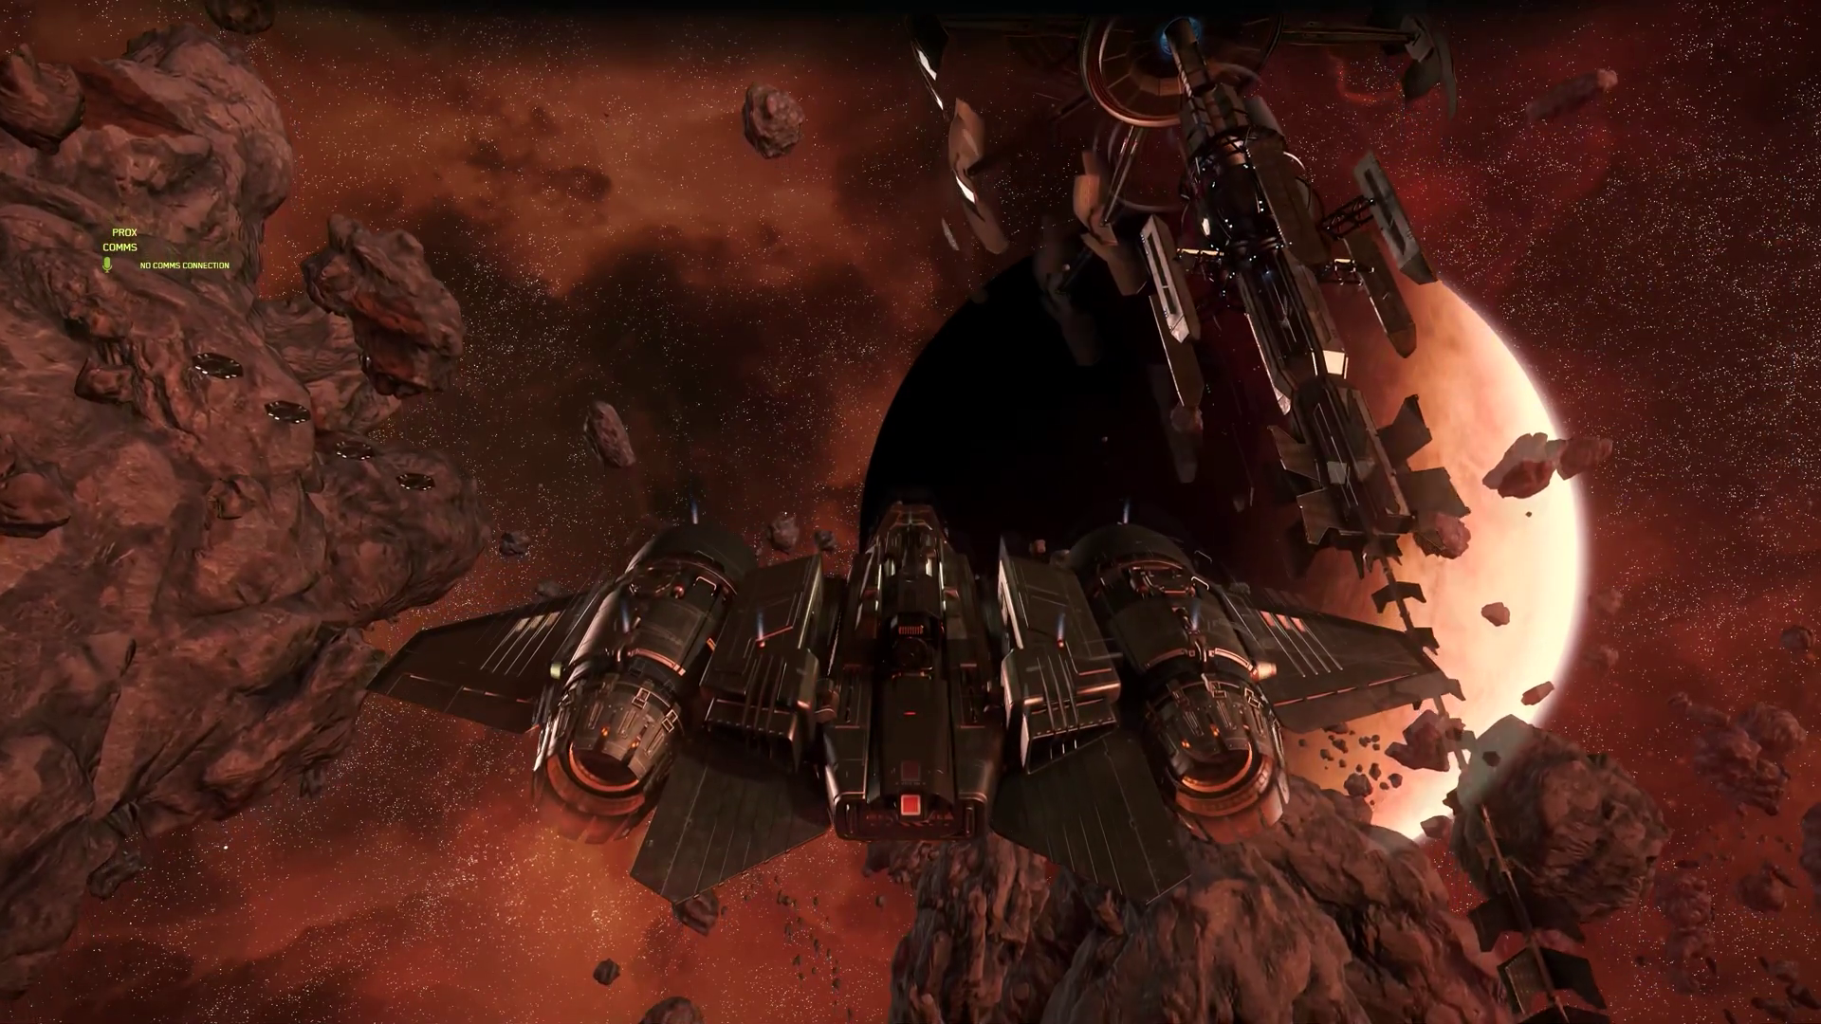
# Reopen Keybindings for Joystick / HOTAS in Advanced Controls Customization
pyautogui.press('Escape')
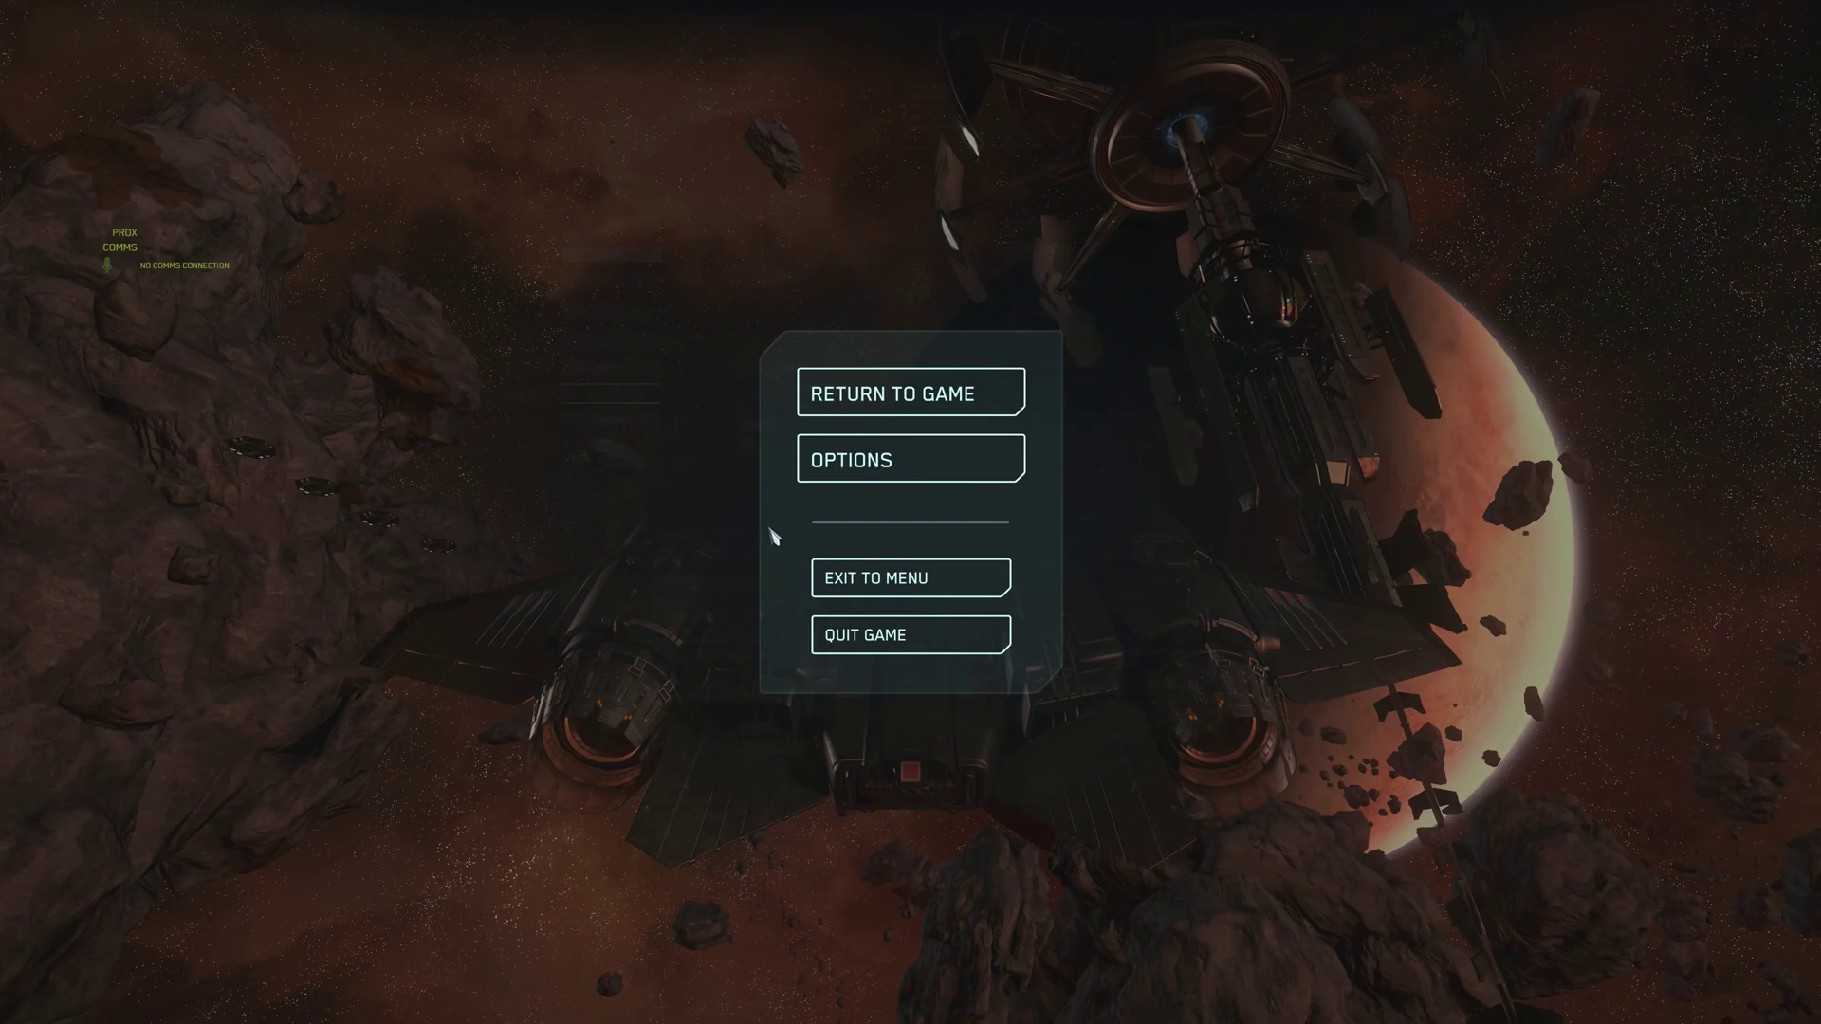
pyautogui.click(861, 459)
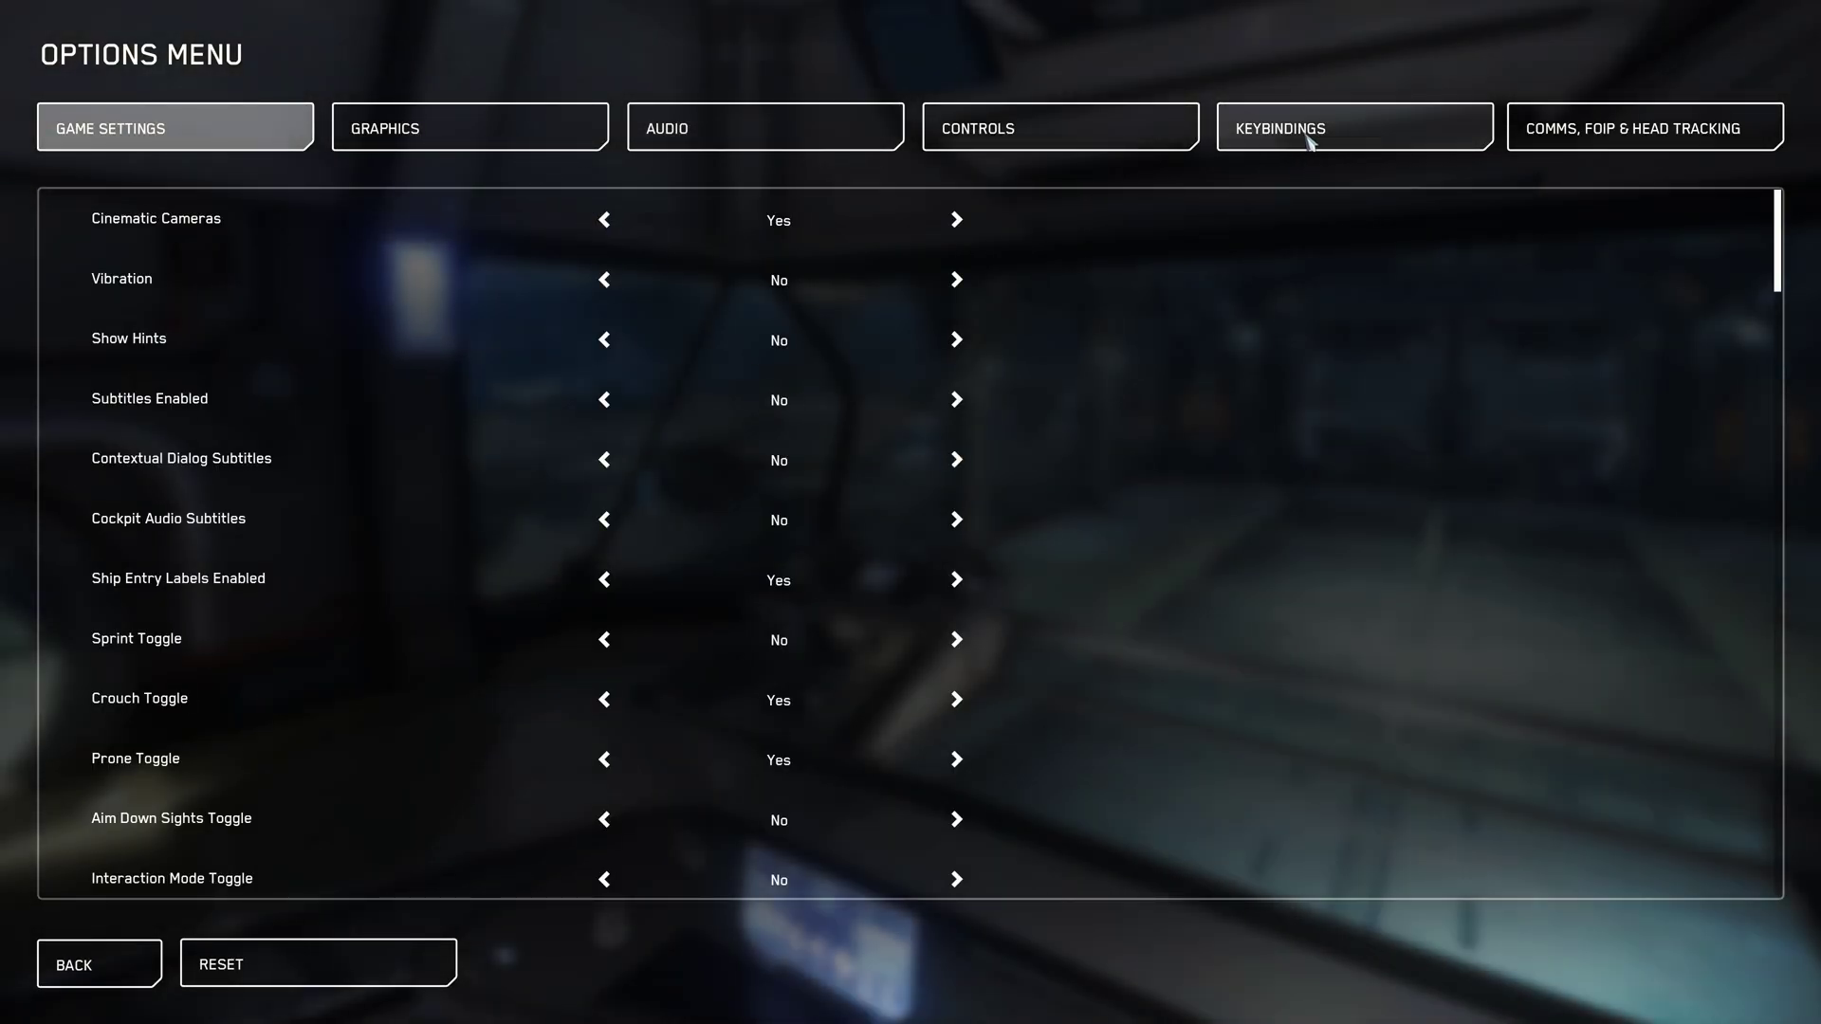
pyautogui.click(1309, 139)
pyautogui.click(1758, 963)
pyautogui.click(1758, 964)
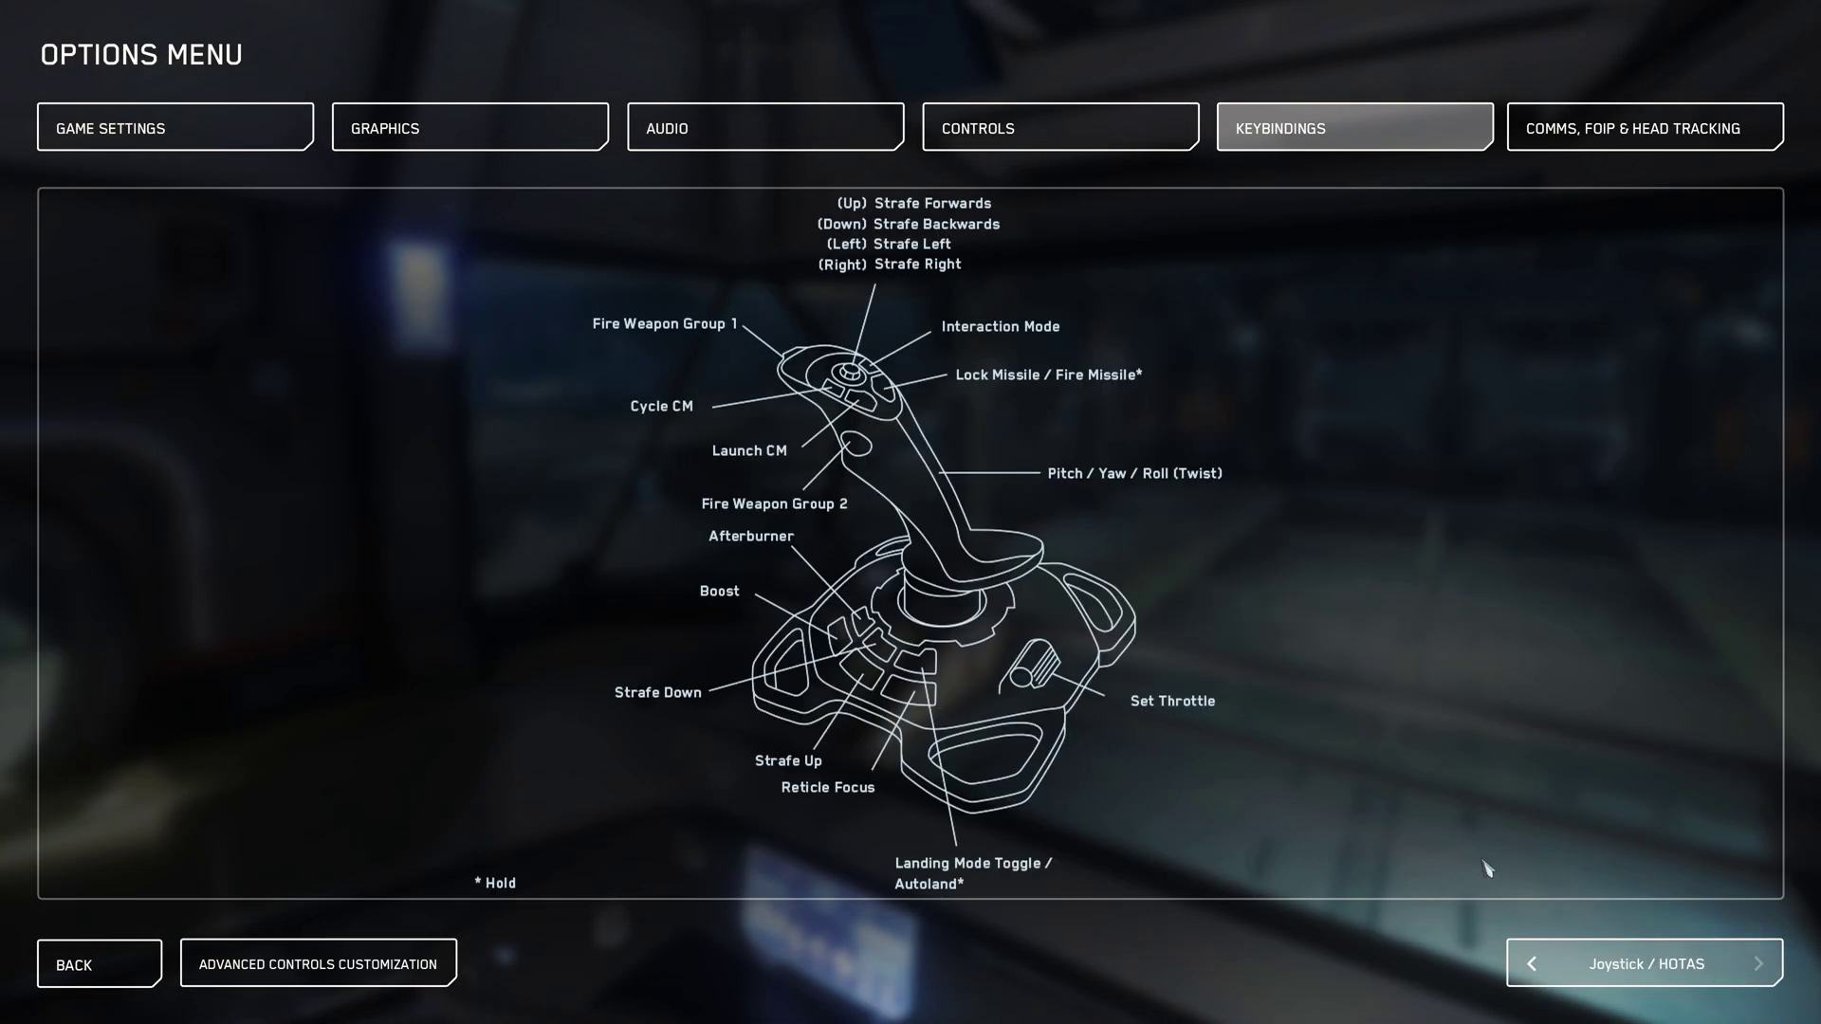
pyautogui.click(338, 966)
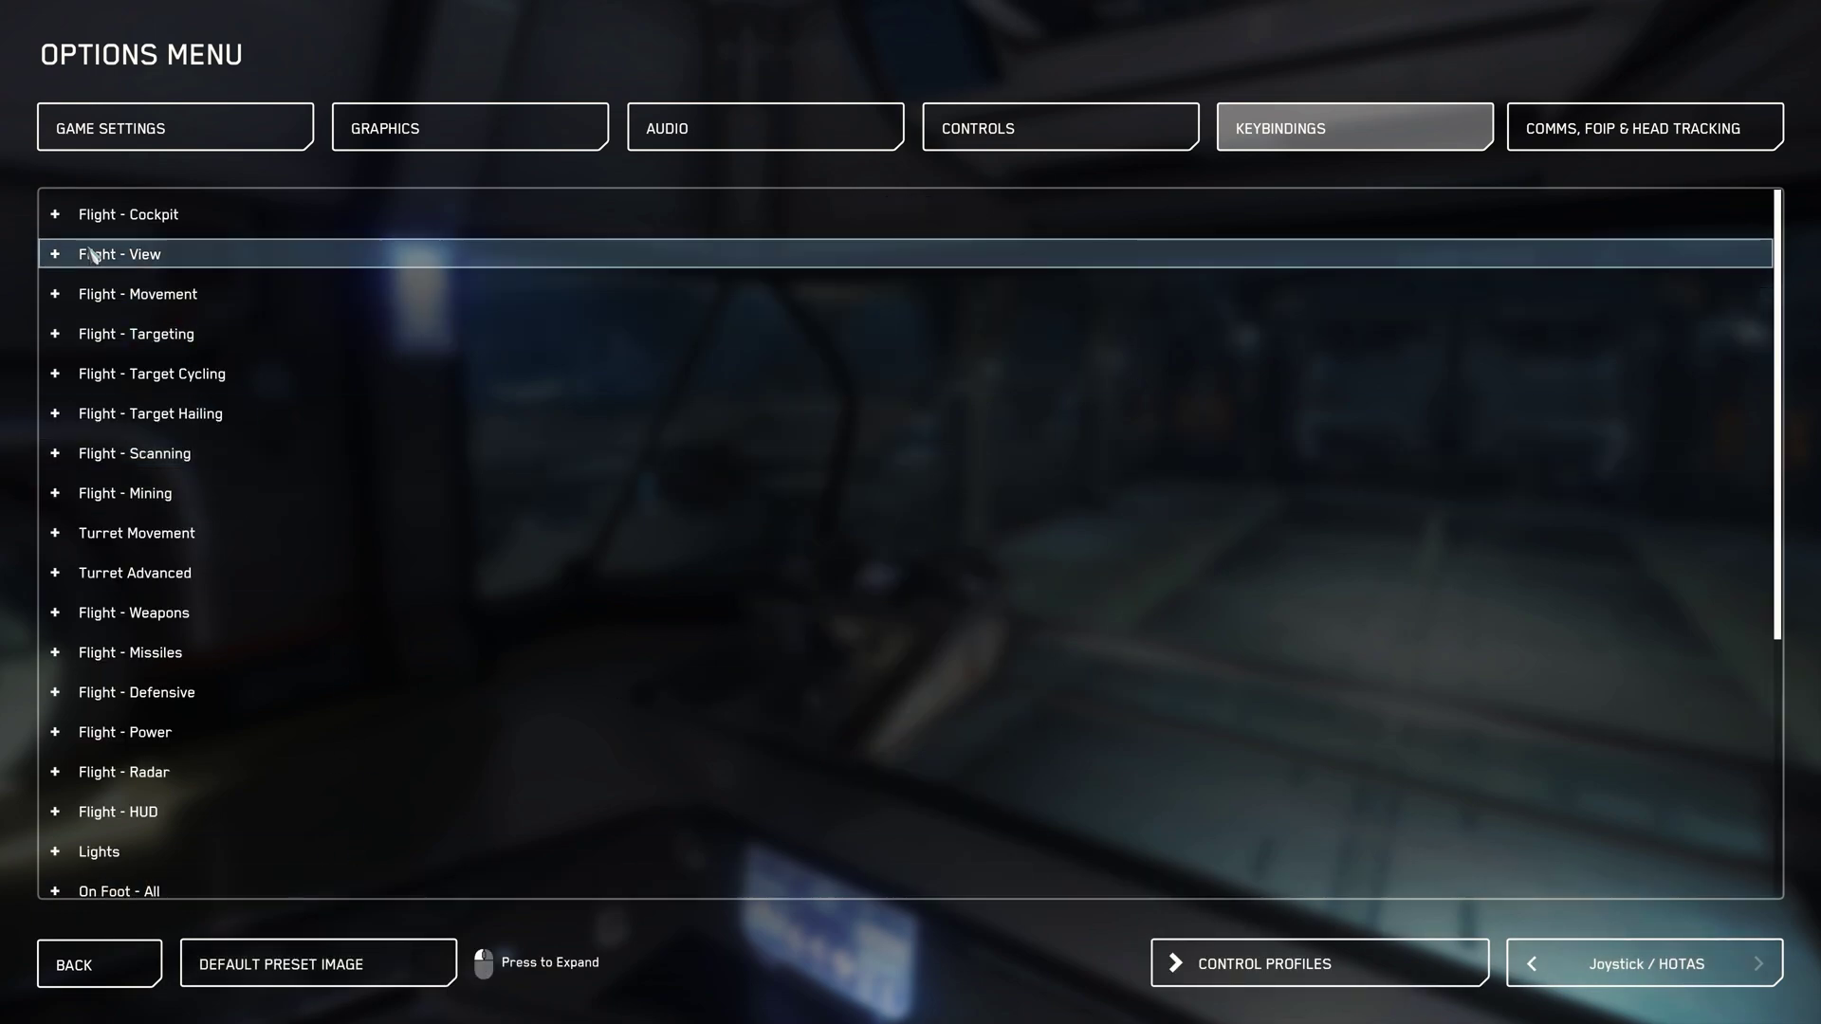
# Bind Throttle forward / back under Flight - Movement to Input 2's Z axis
pyautogui.click(59, 296)
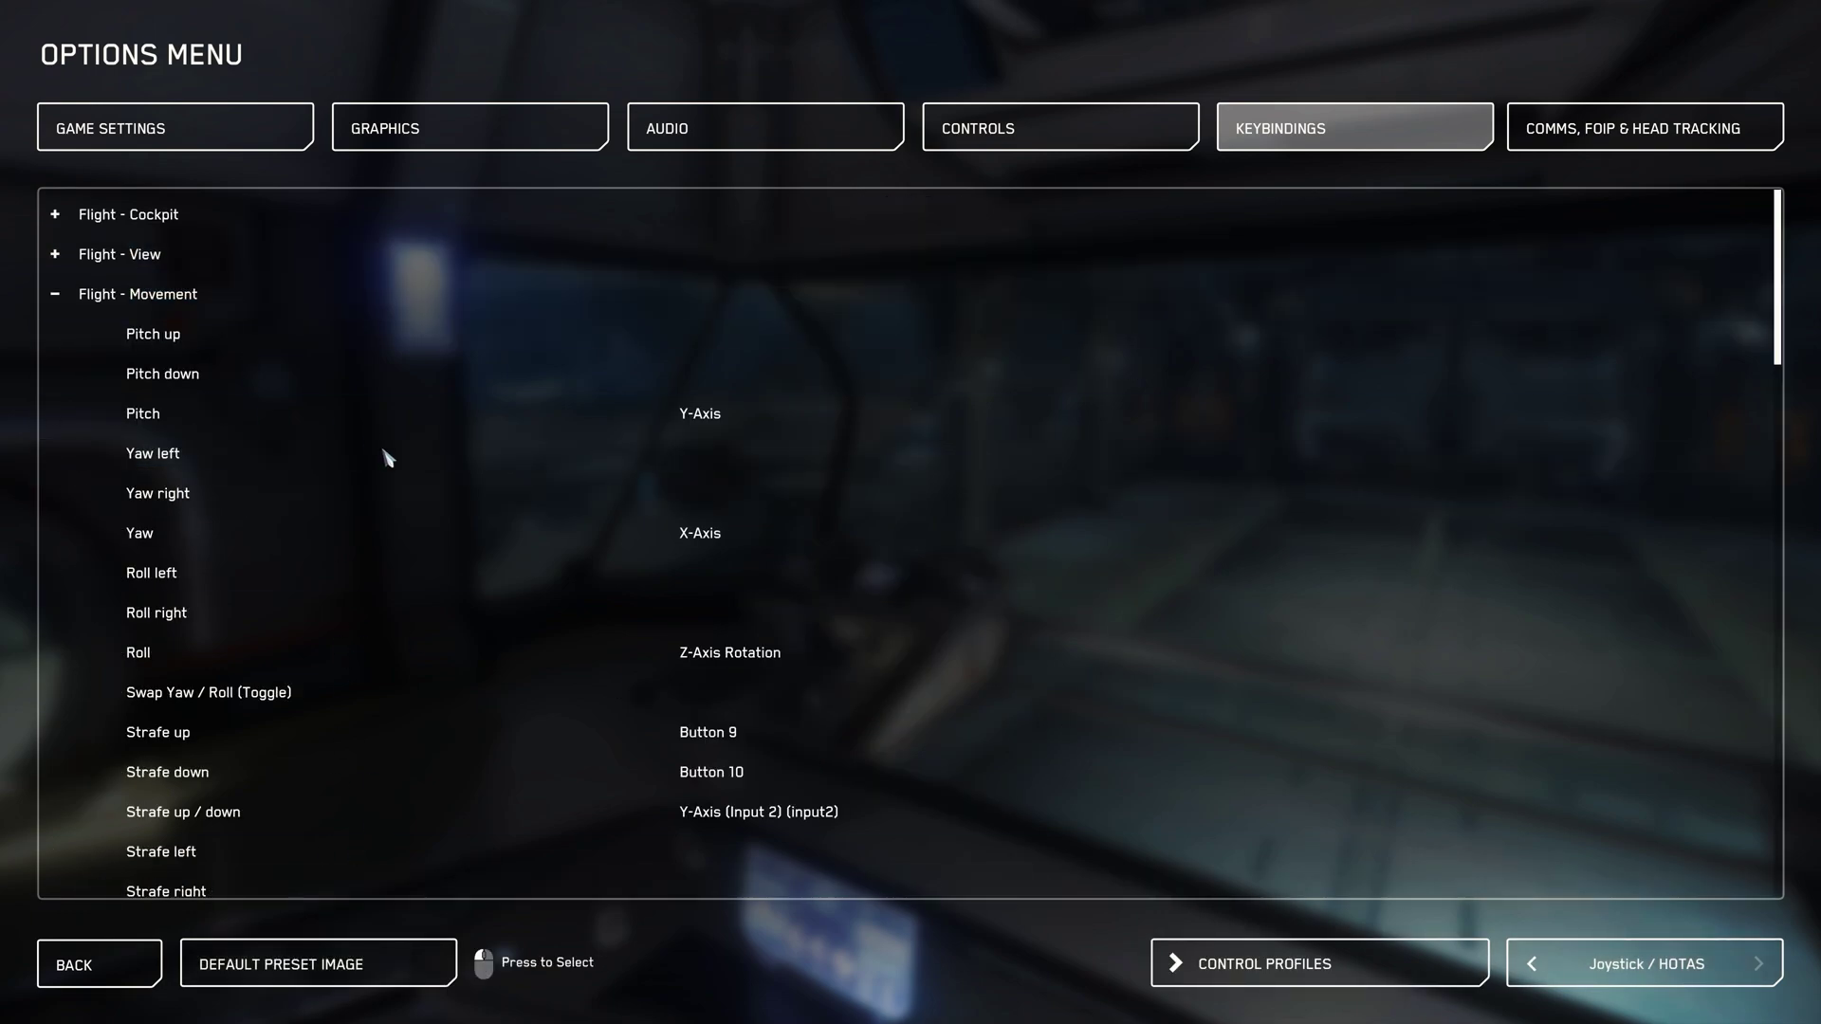
pyautogui.scroll(-5, 569, 669)
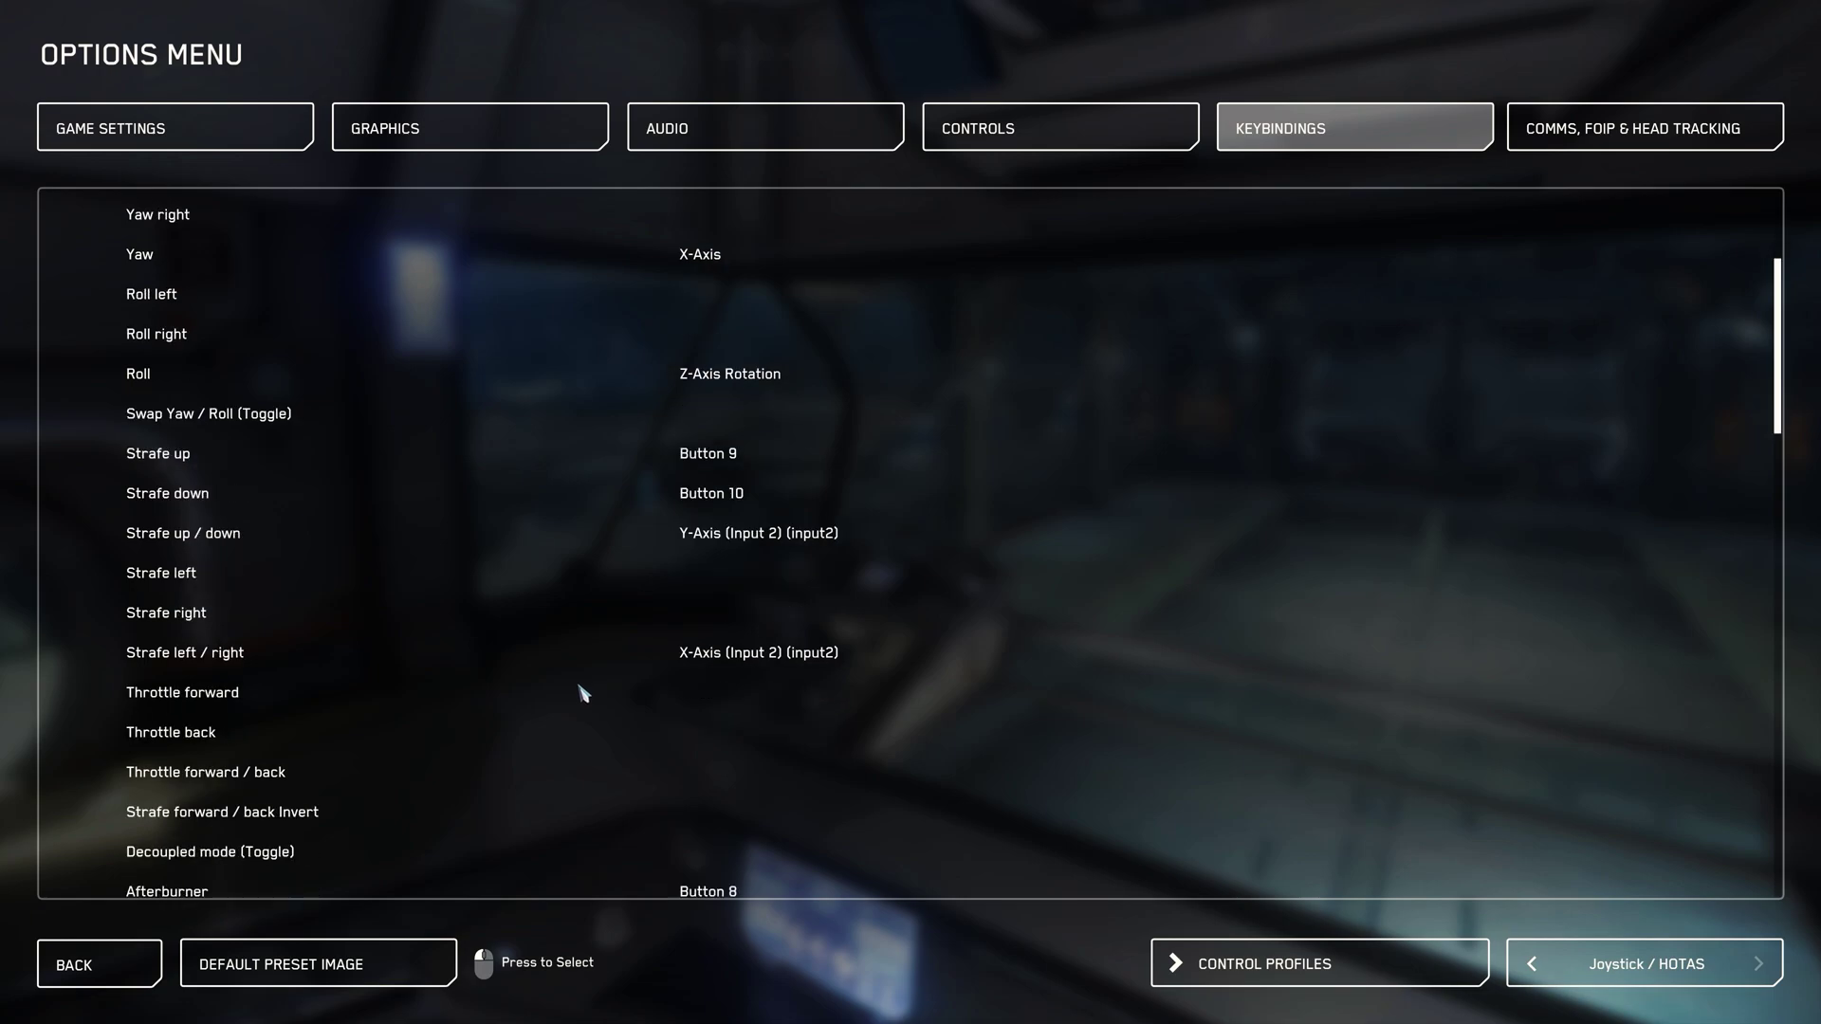
pyautogui.scroll(-1, 582, 687)
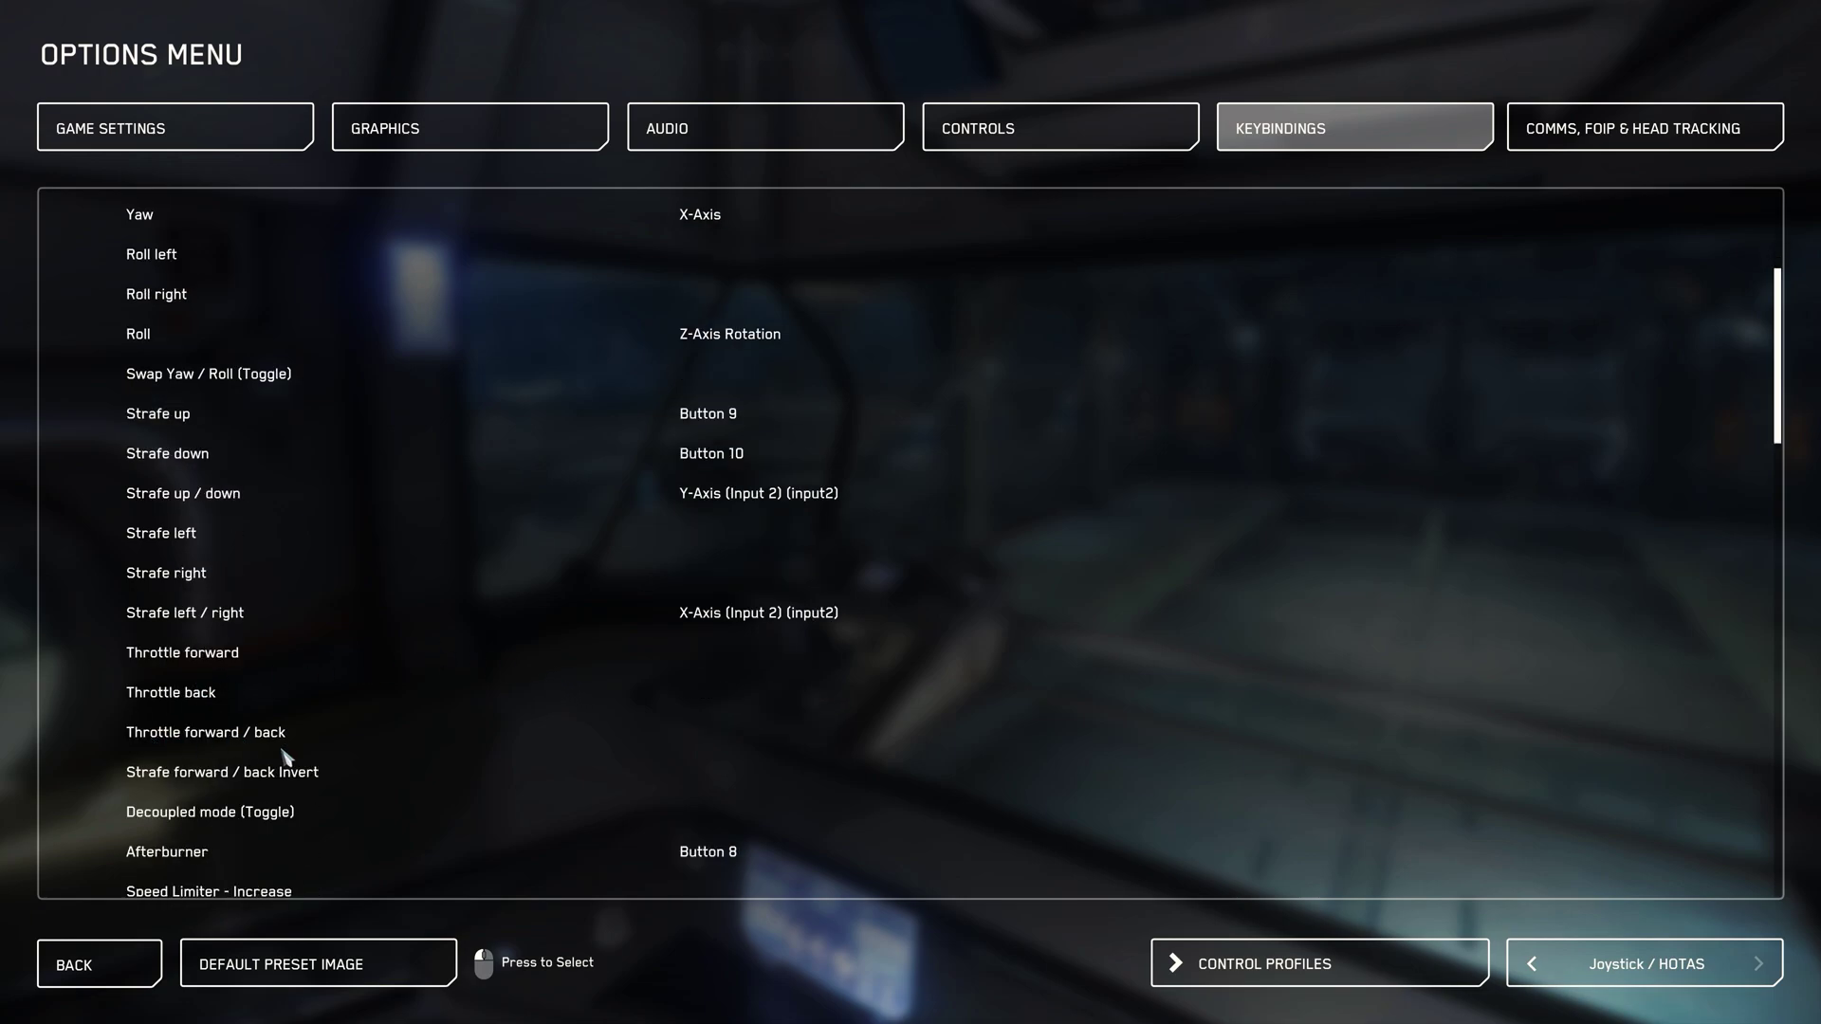
pyautogui.click(400, 743)
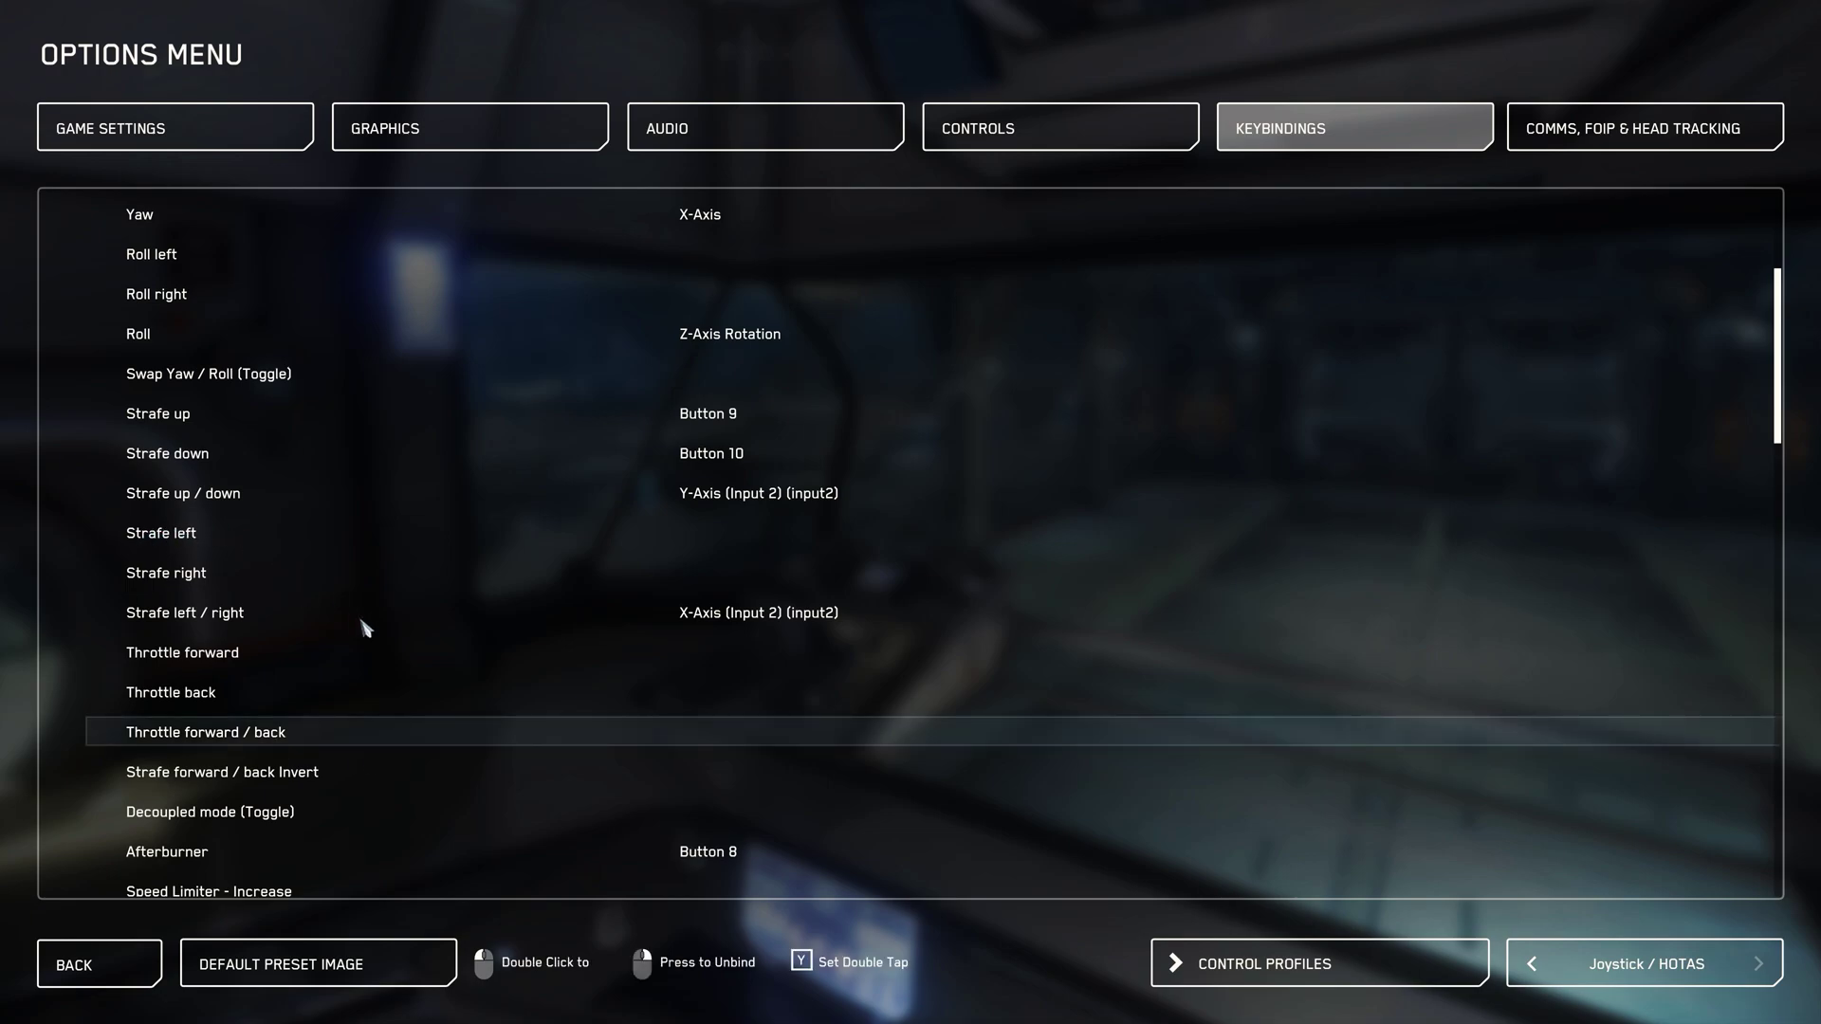
pyautogui.doubleClick(406, 745)
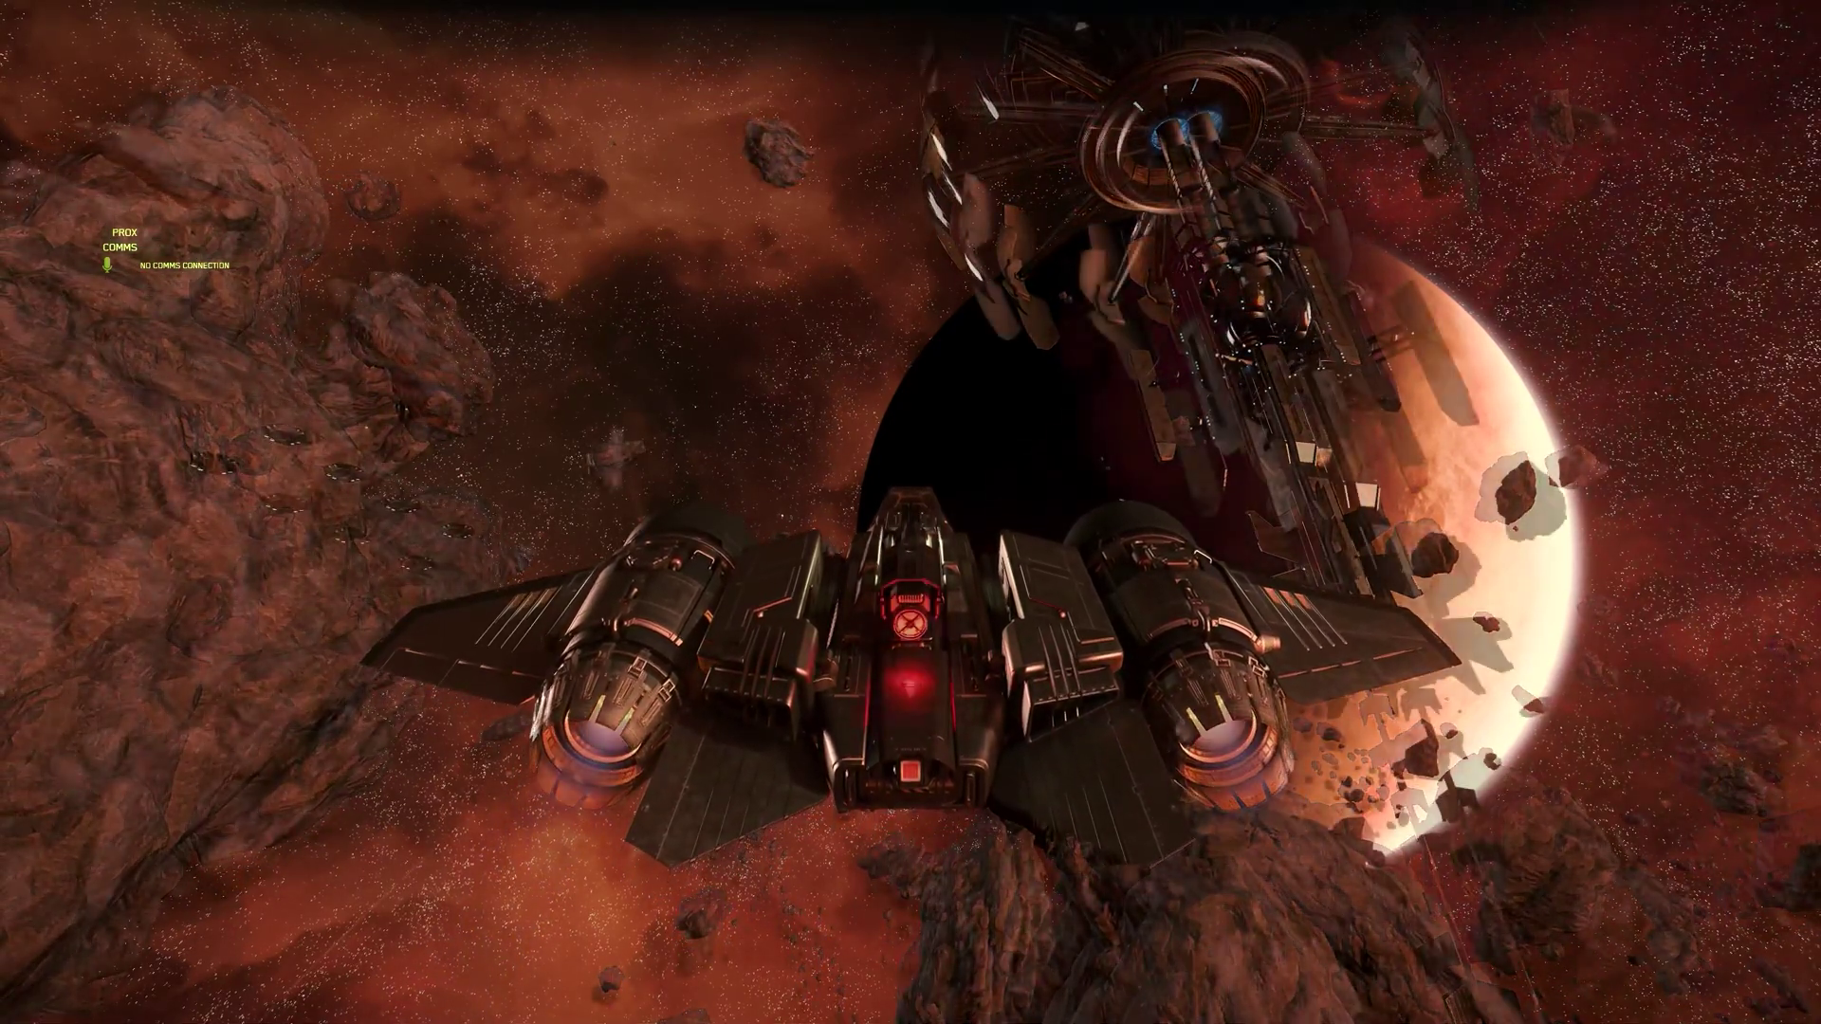
# Reopen the Joystick / HOTAS keybindings in Advanced Controls Customization
pyautogui.press('Escape')
pyautogui.click(906, 464)
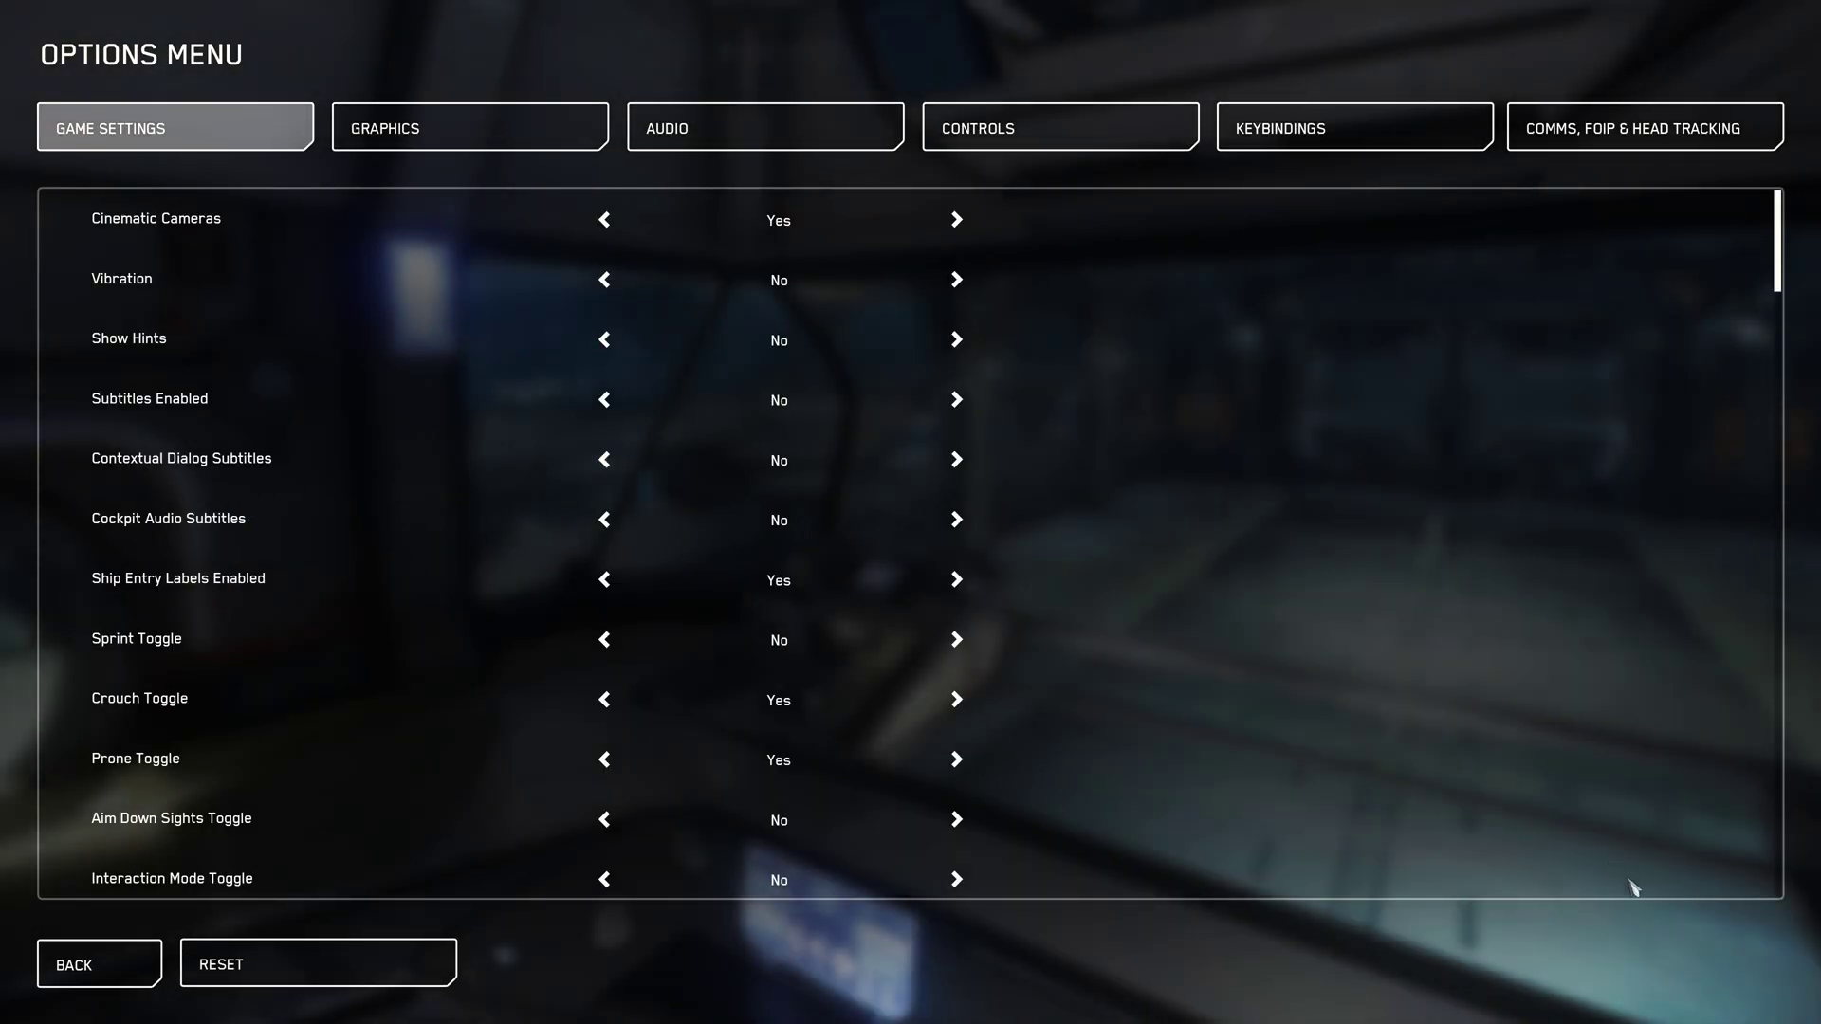
pyautogui.click(1281, 132)
pyautogui.click(1758, 964)
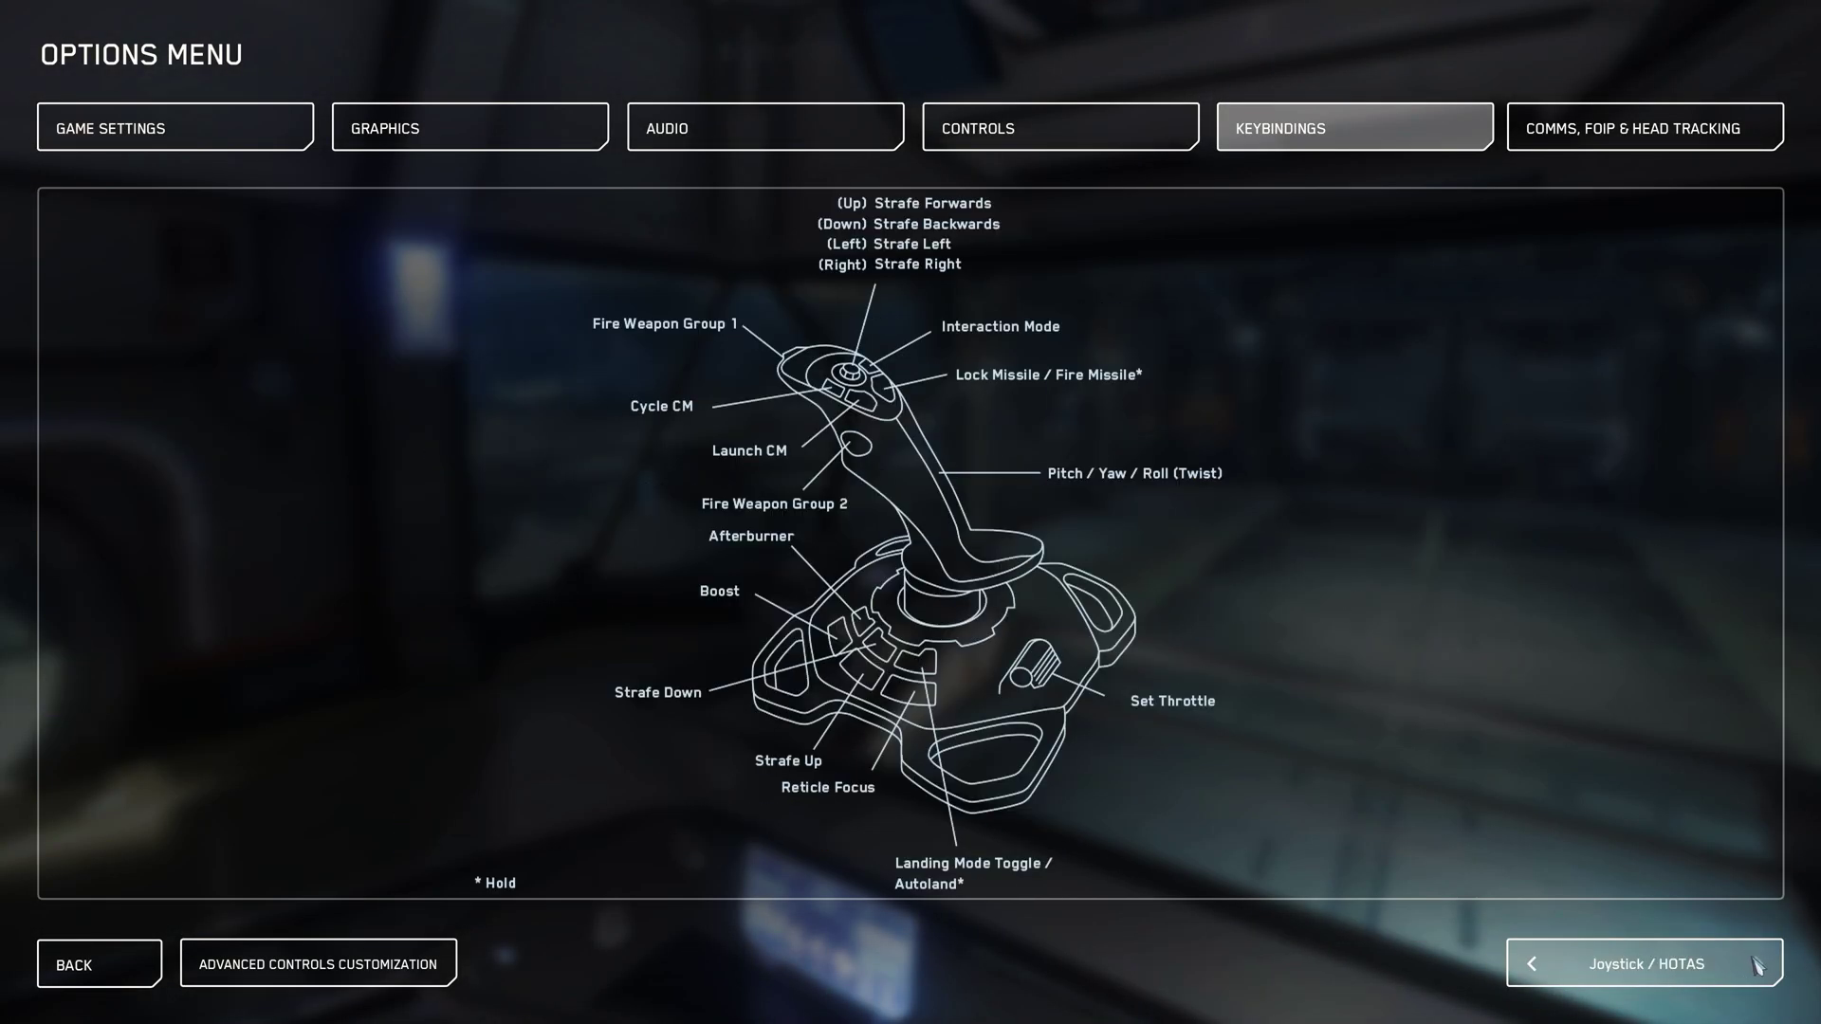
pyautogui.click(265, 964)
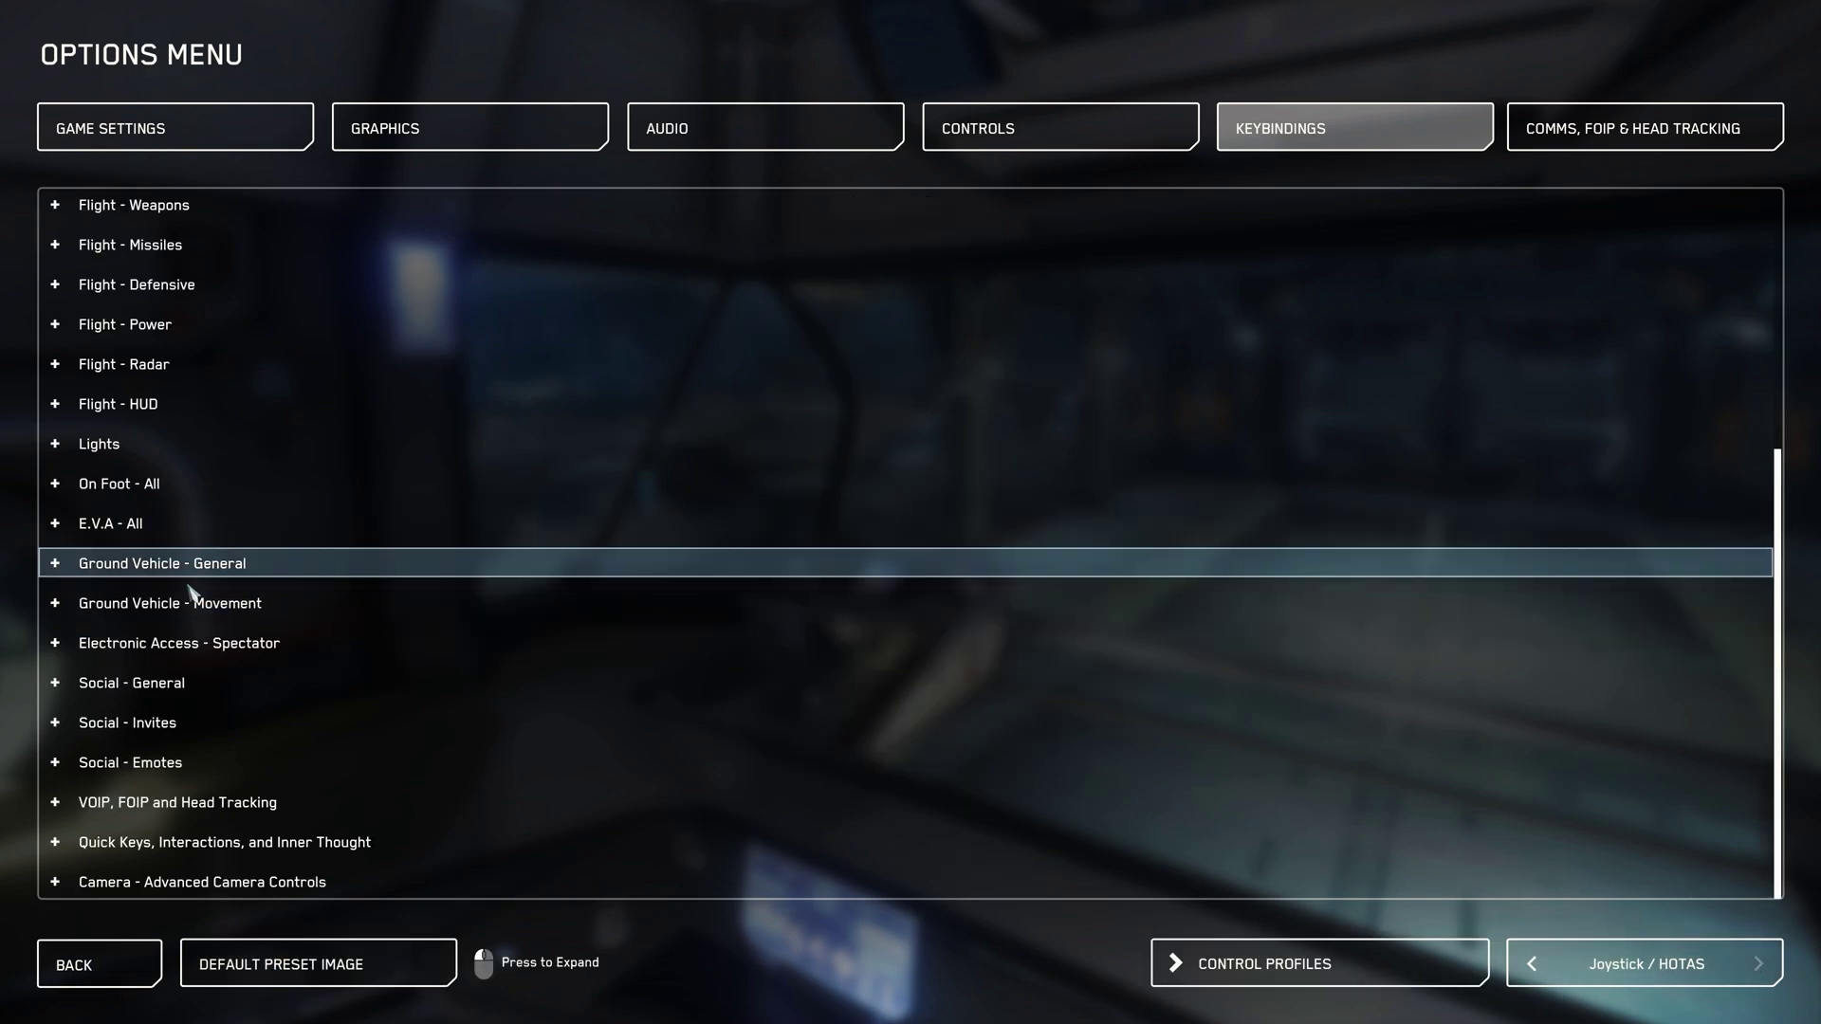
# Review the Flight - Movement bindings, then switch to the Controls settings page
pyautogui.scroll(5, 59, 341)
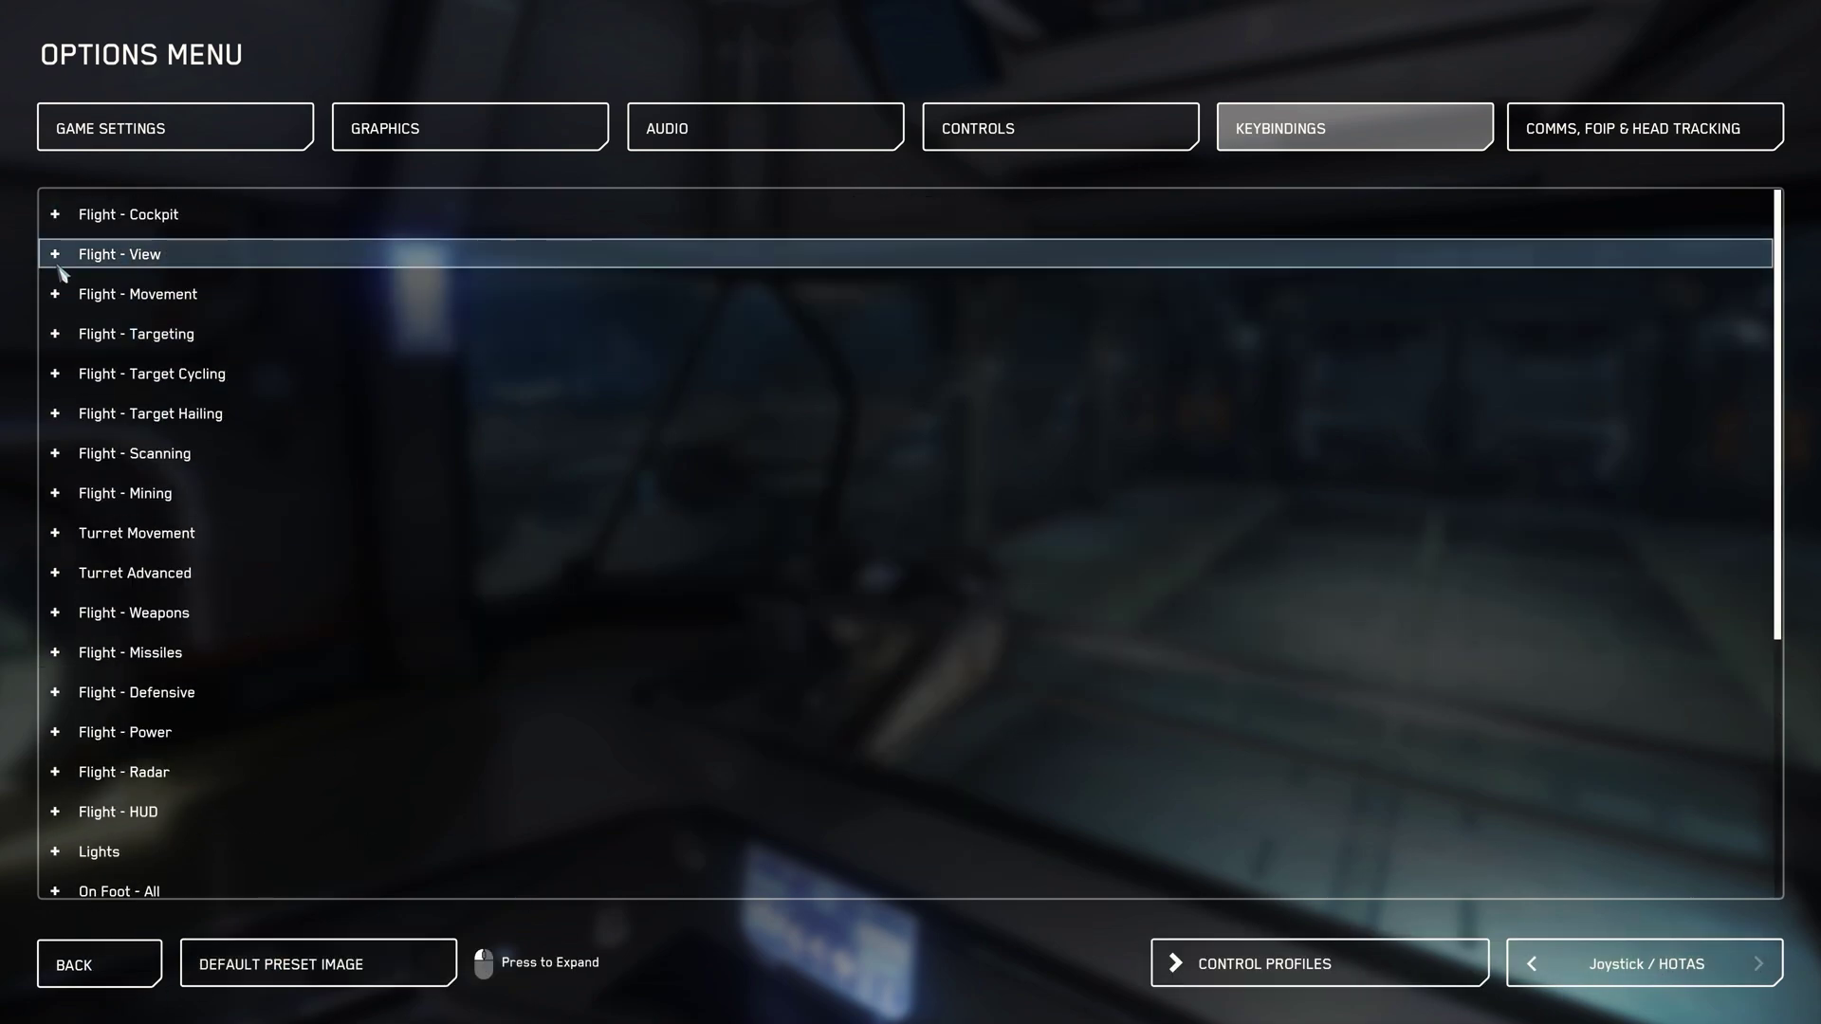
pyautogui.click(57, 296)
pyautogui.scroll(-5, 423, 721)
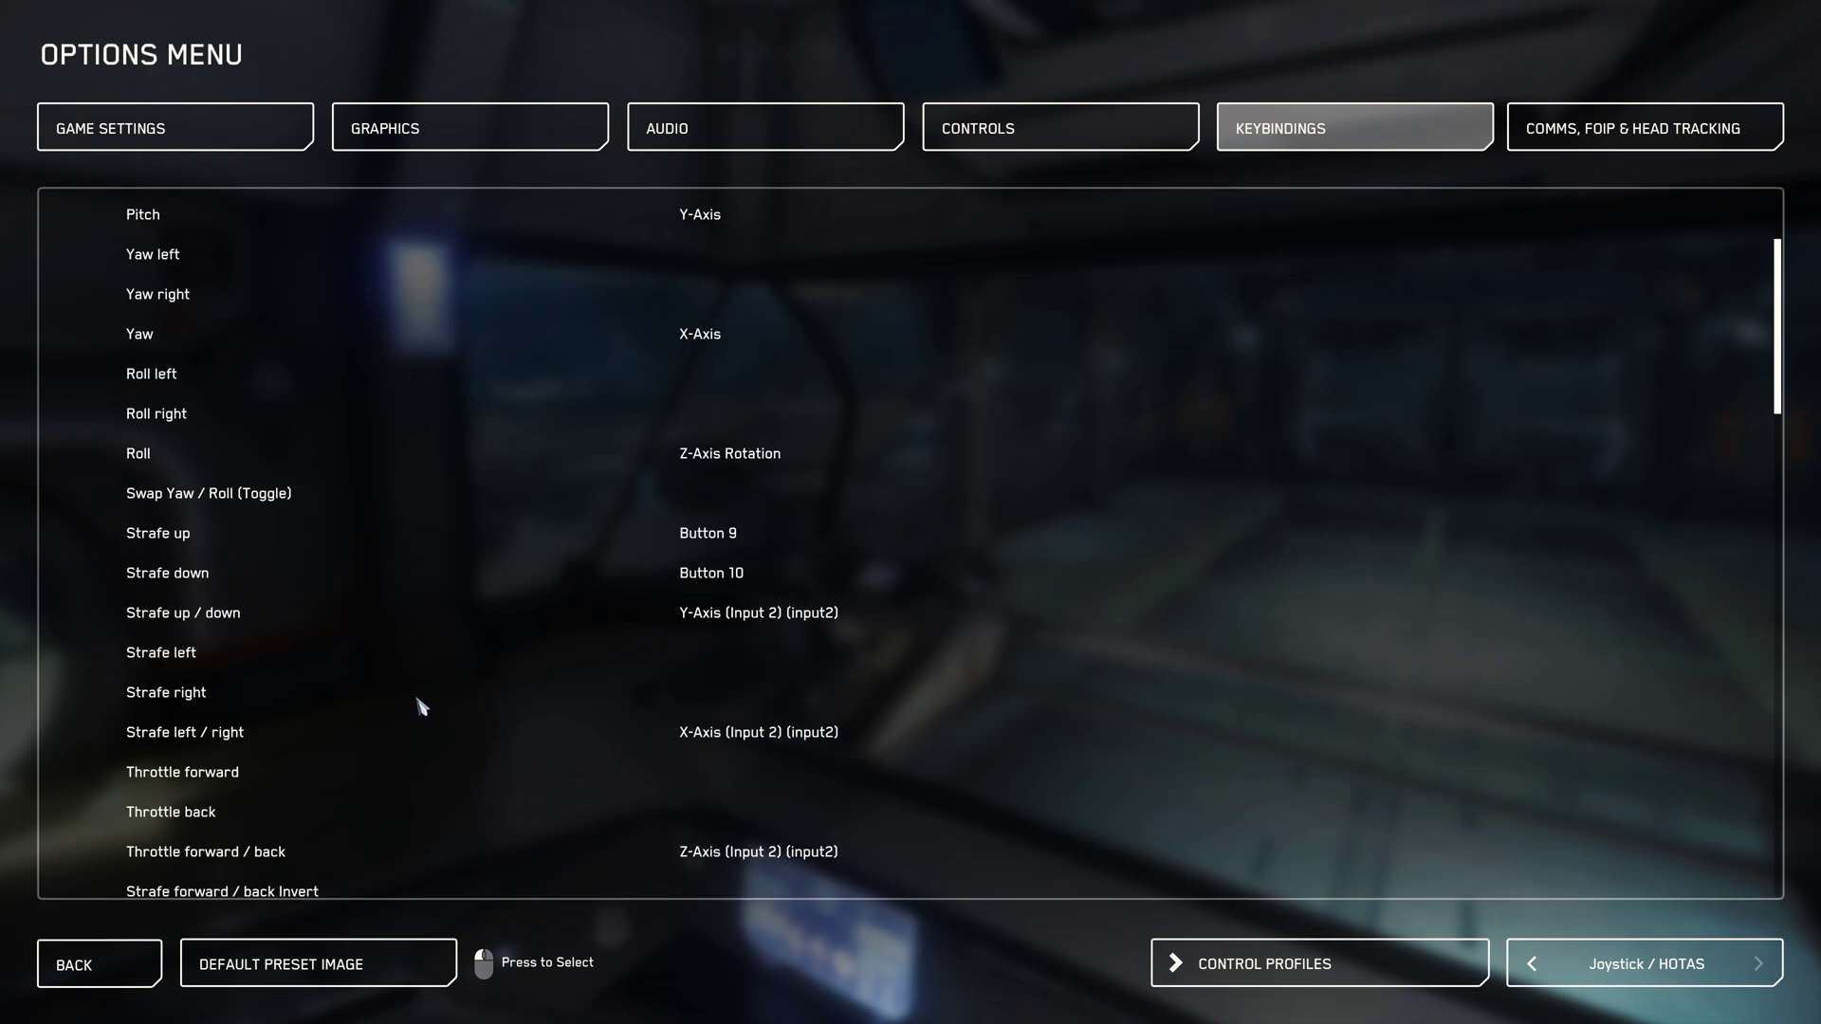
pyautogui.scroll(-1, 422, 692)
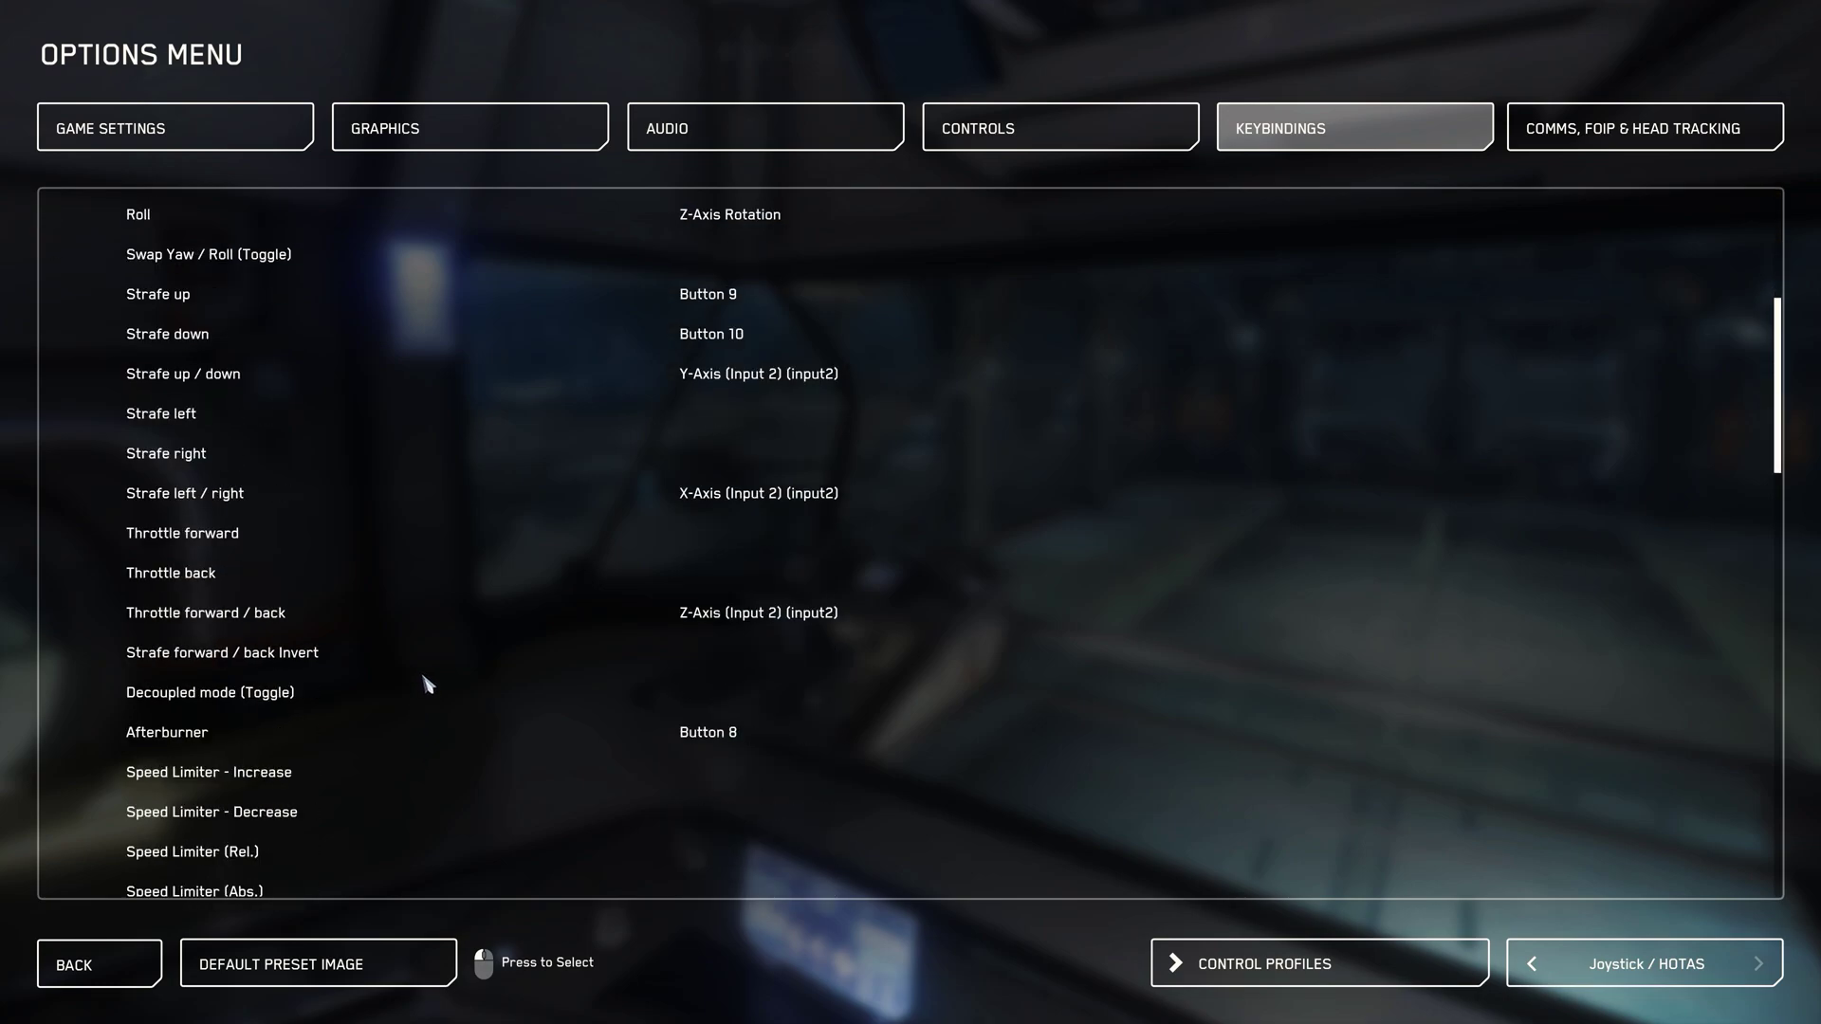
pyautogui.click(987, 140)
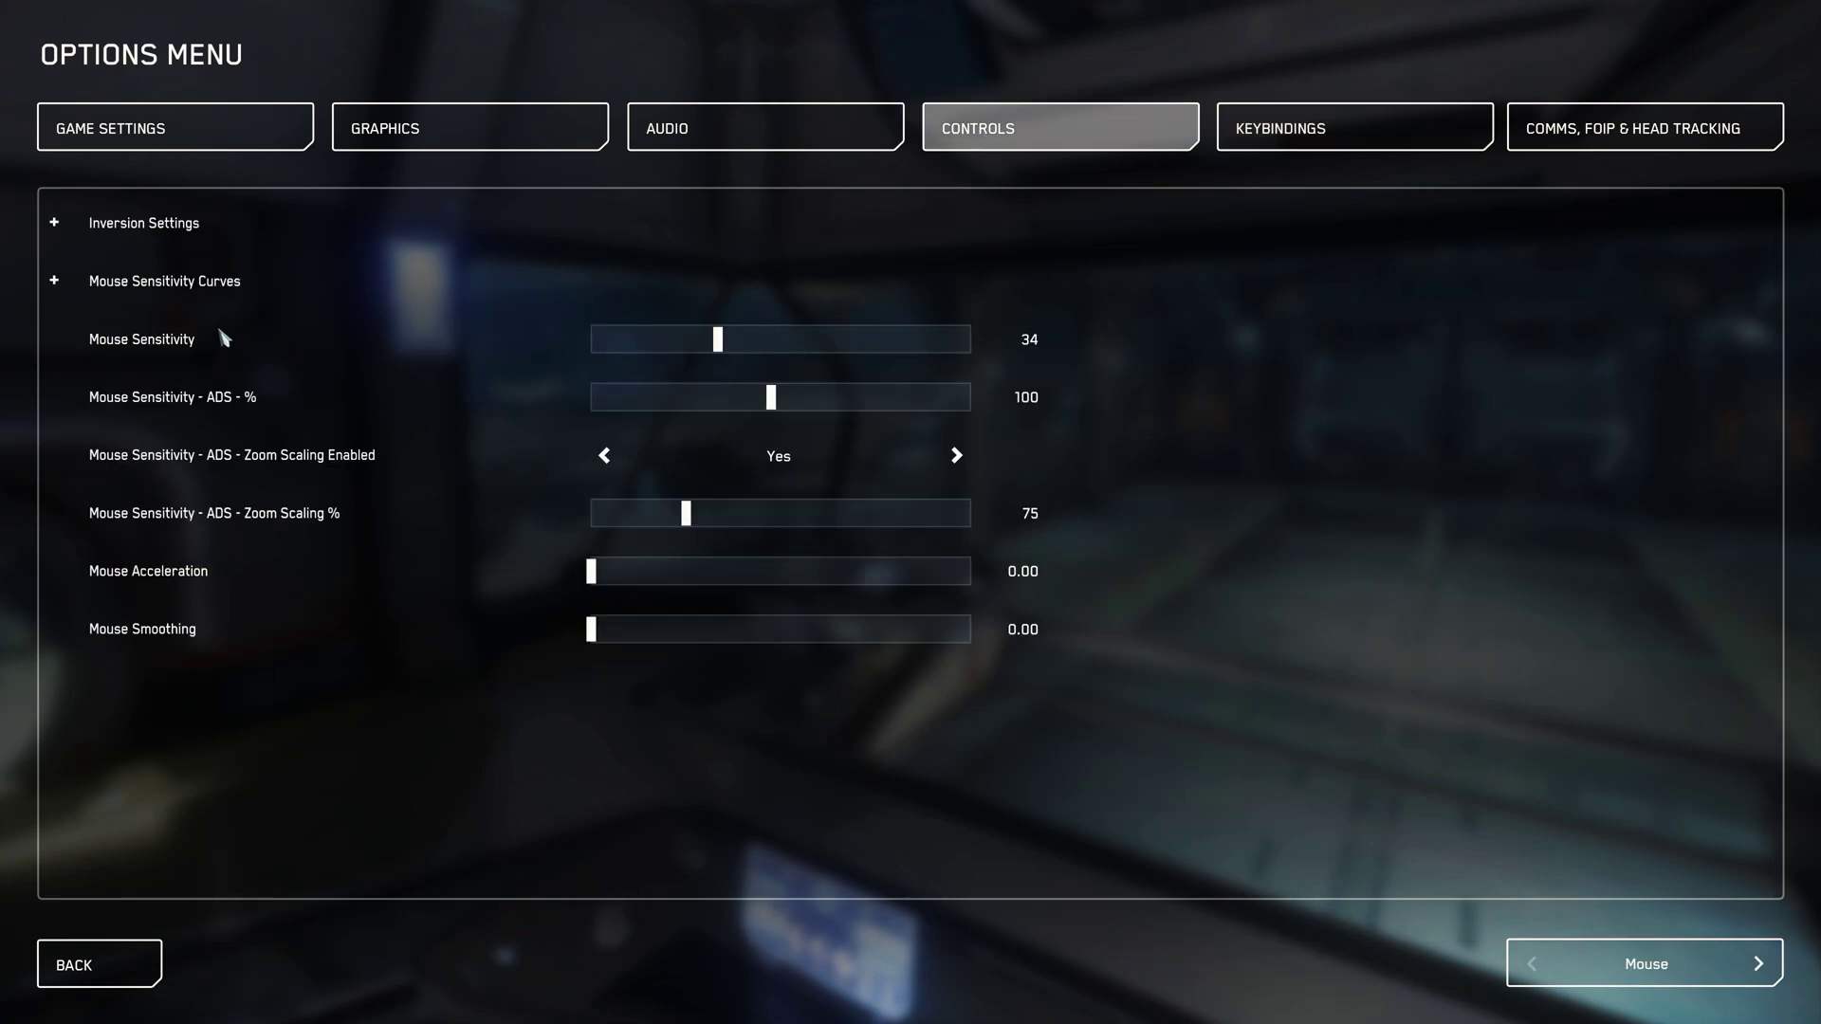
# For Joystick / HOTAS 2, set Flight Strafe (Up/Down) and (Forward/Backward) inversion to Yes
pyautogui.click(1759, 965)
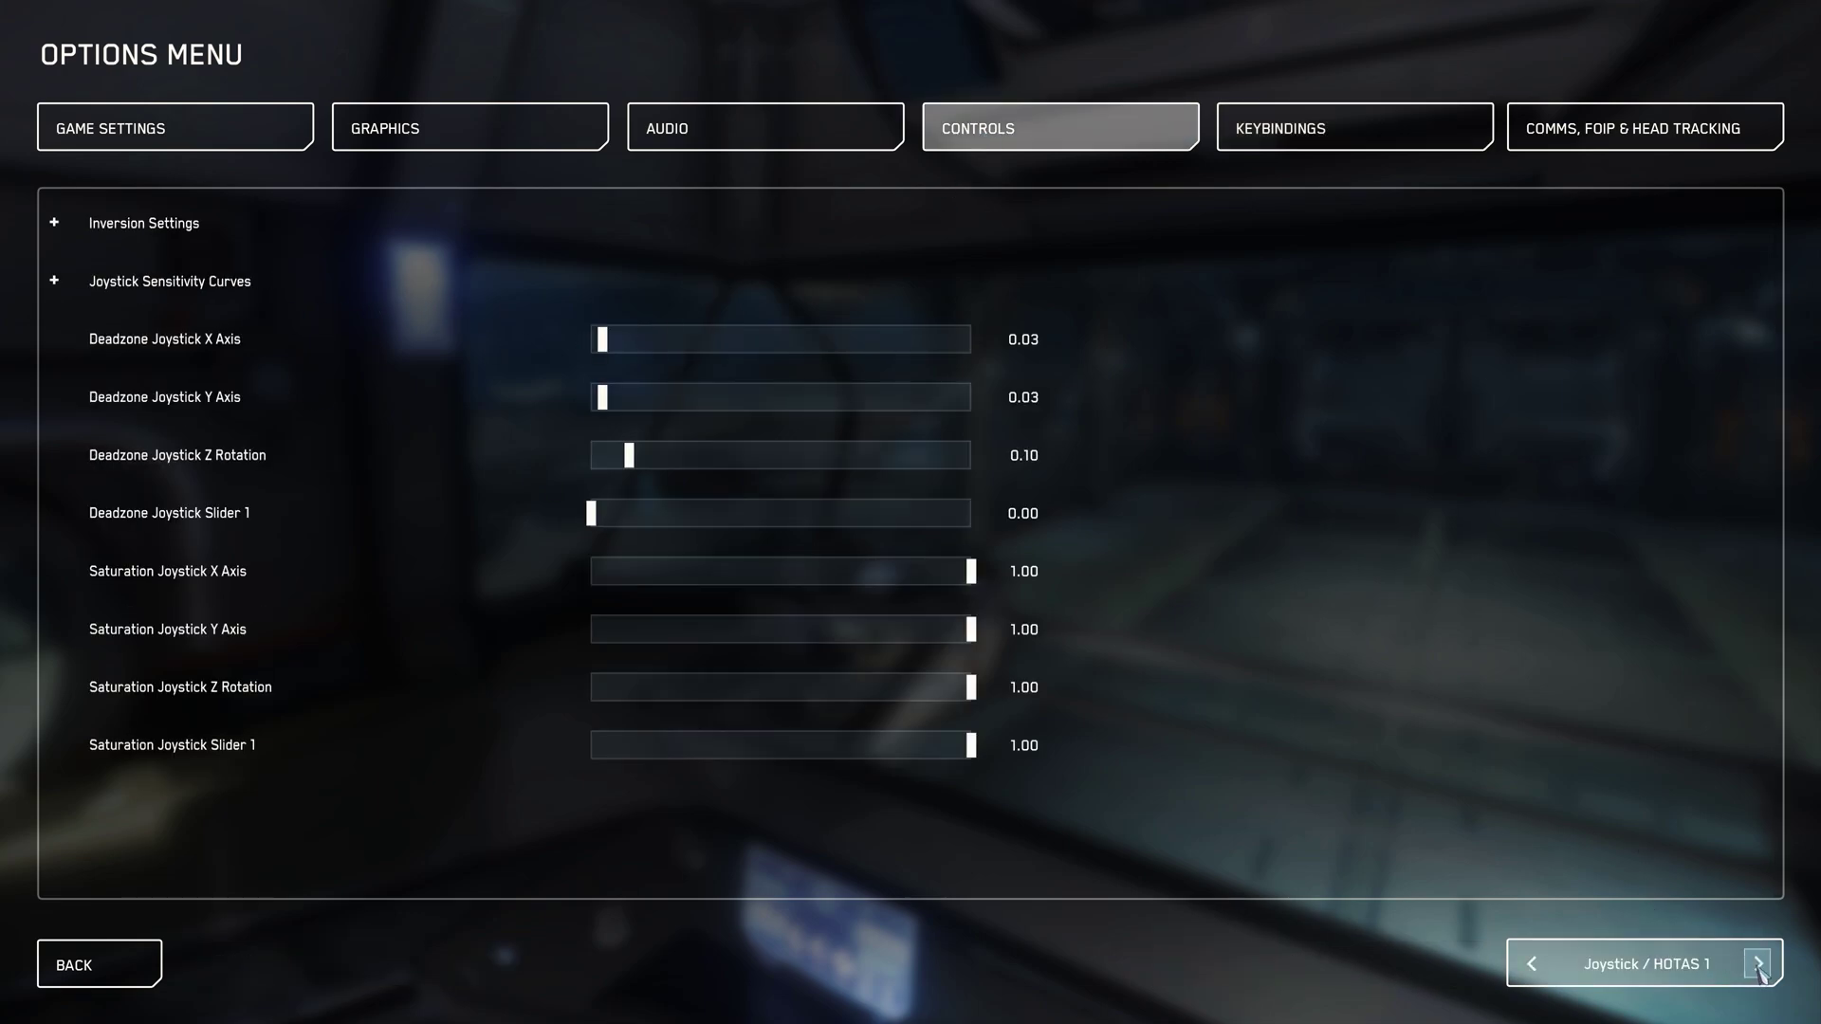
pyautogui.click(1759, 965)
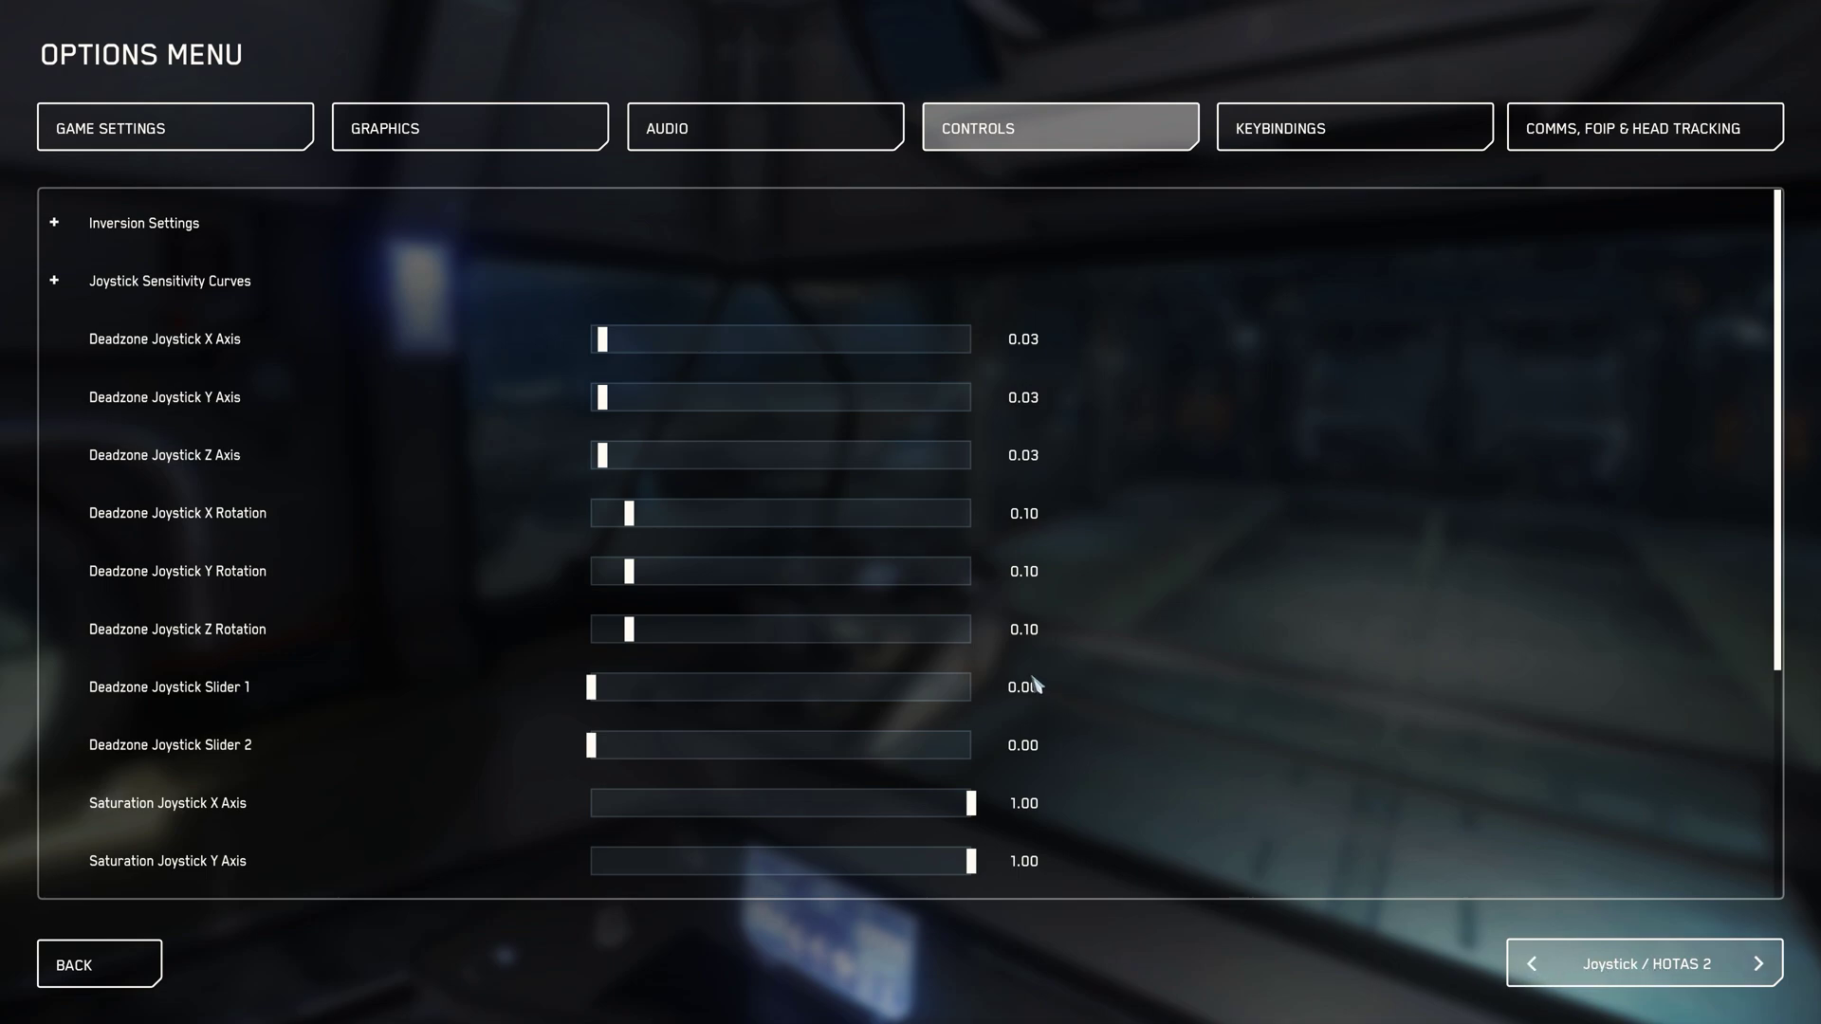
pyautogui.click(54, 224)
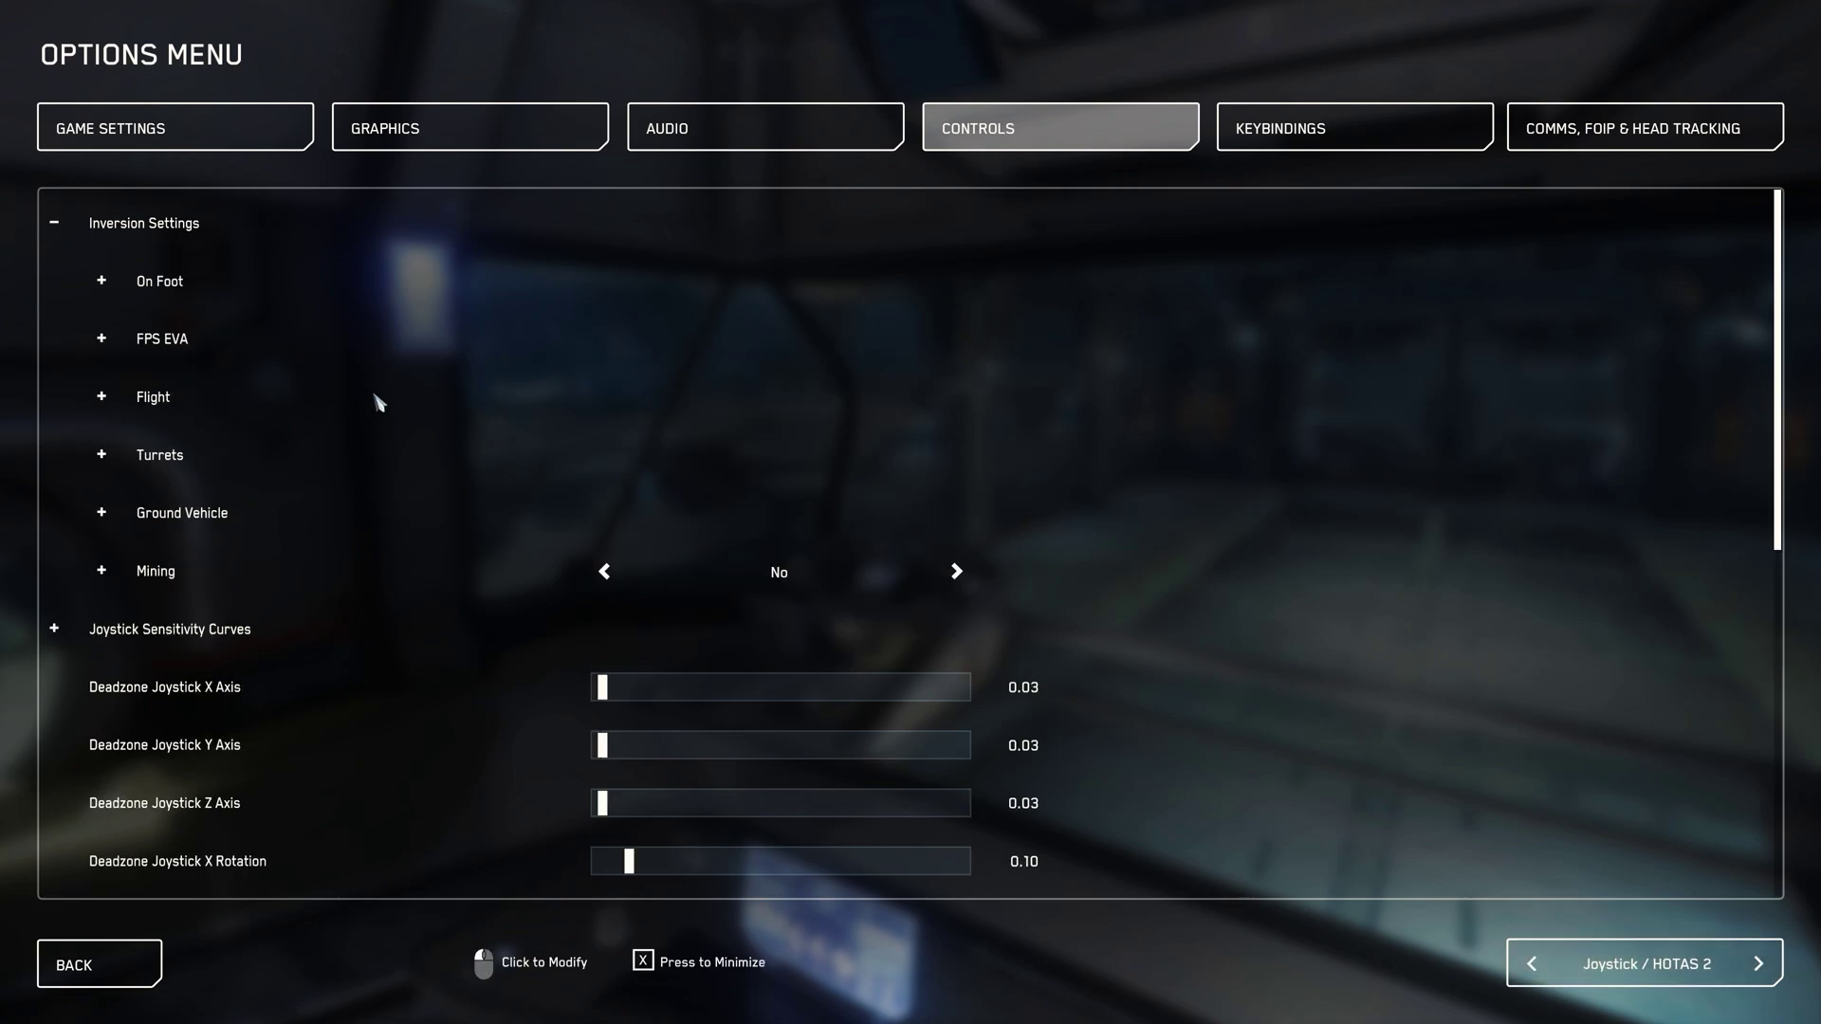
pyautogui.click(101, 398)
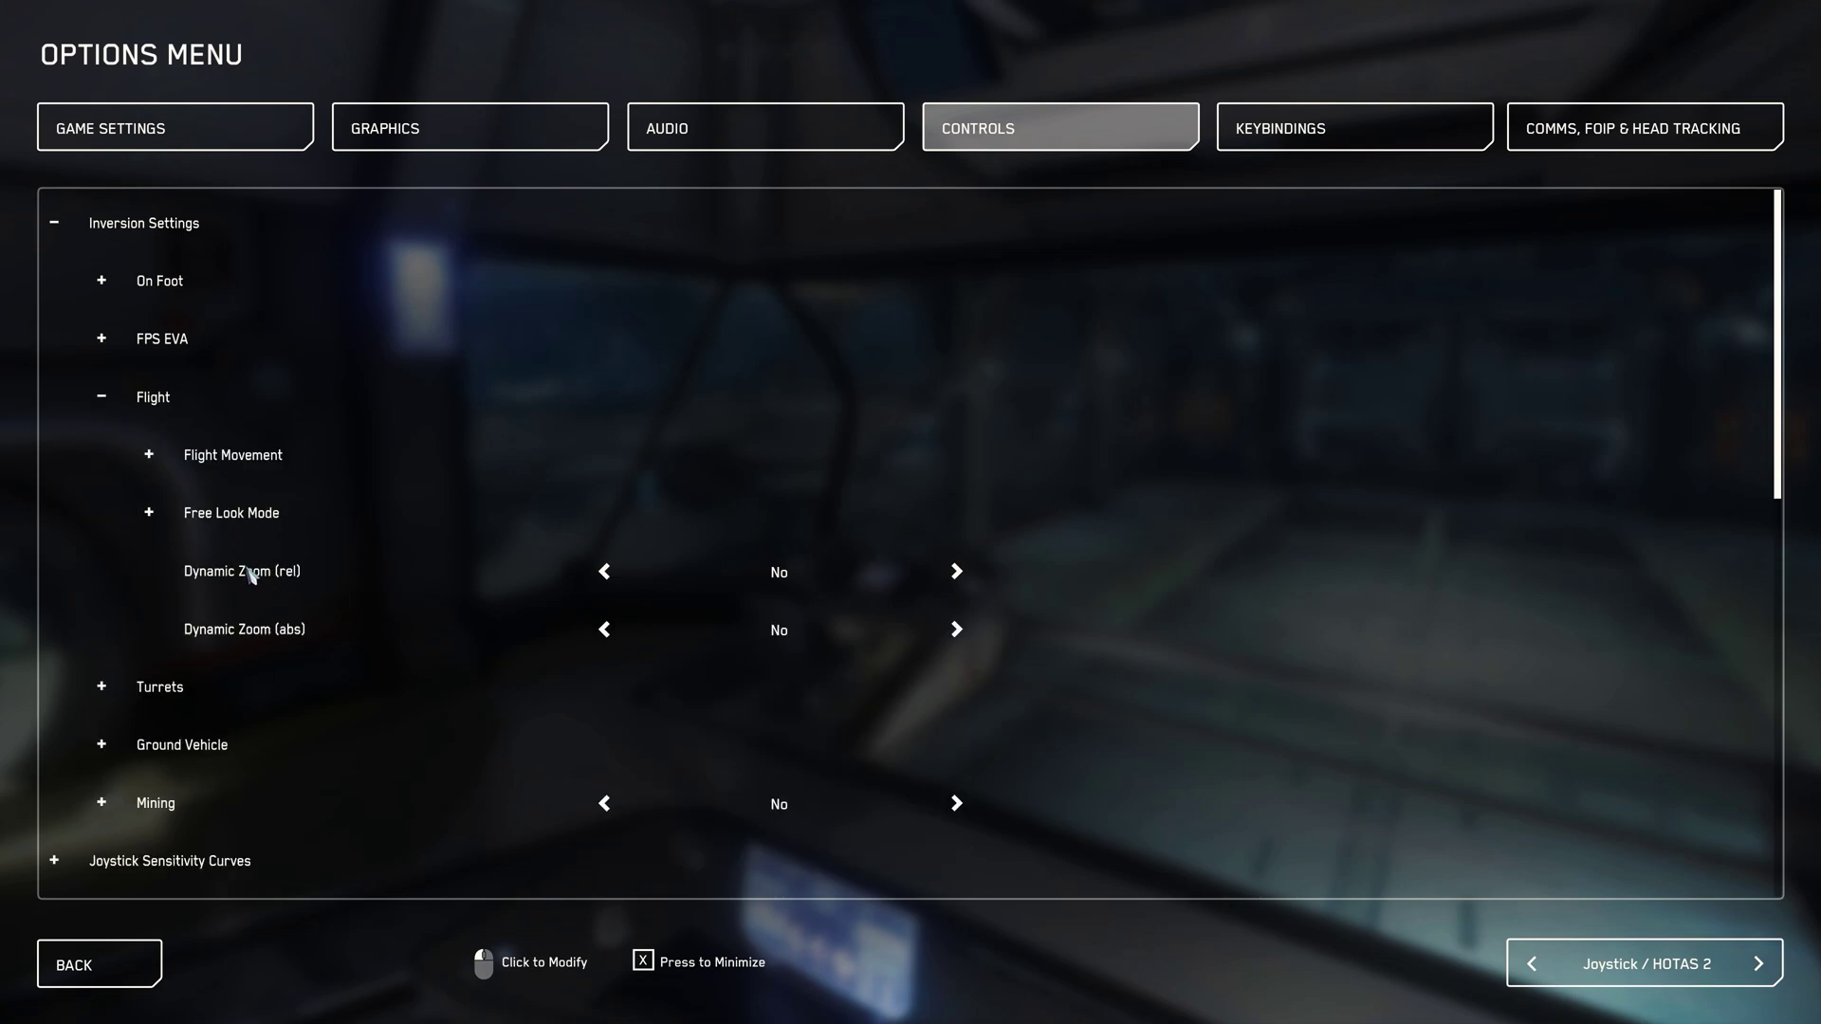
pyautogui.click(147, 455)
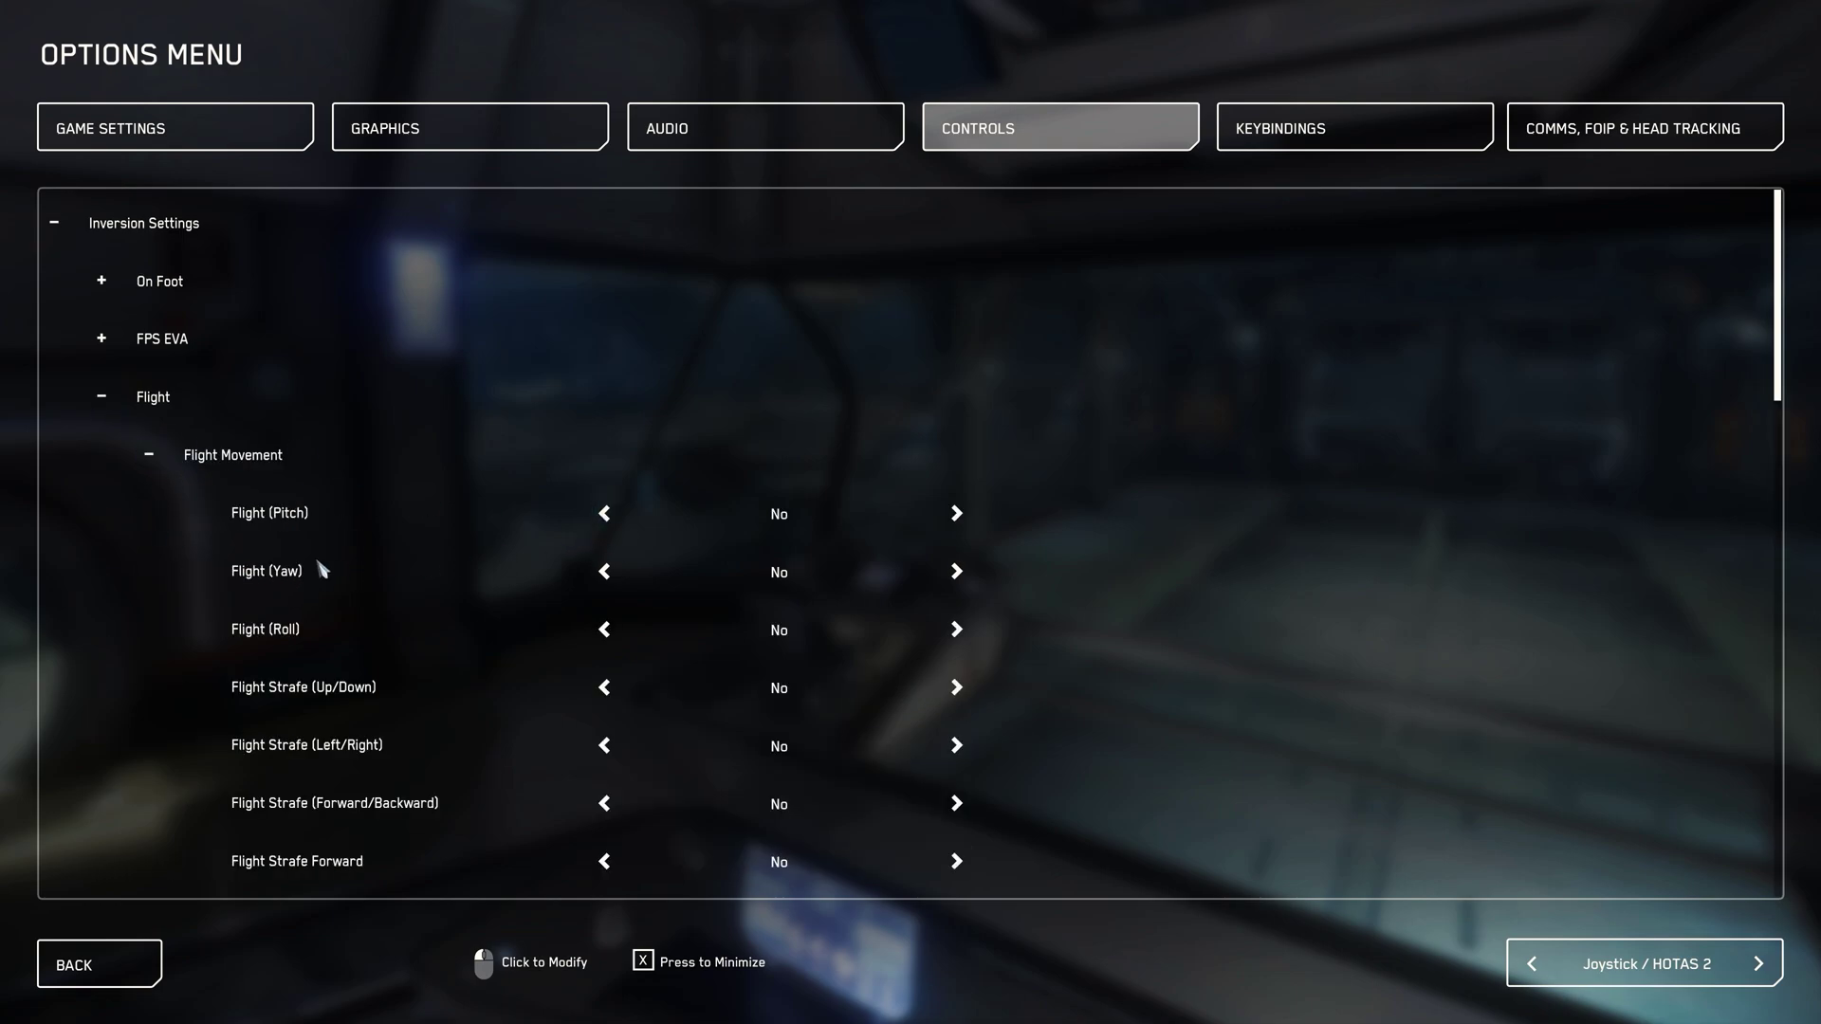
pyautogui.scroll(-1, 322, 569)
pyautogui.scroll(-2, 317, 551)
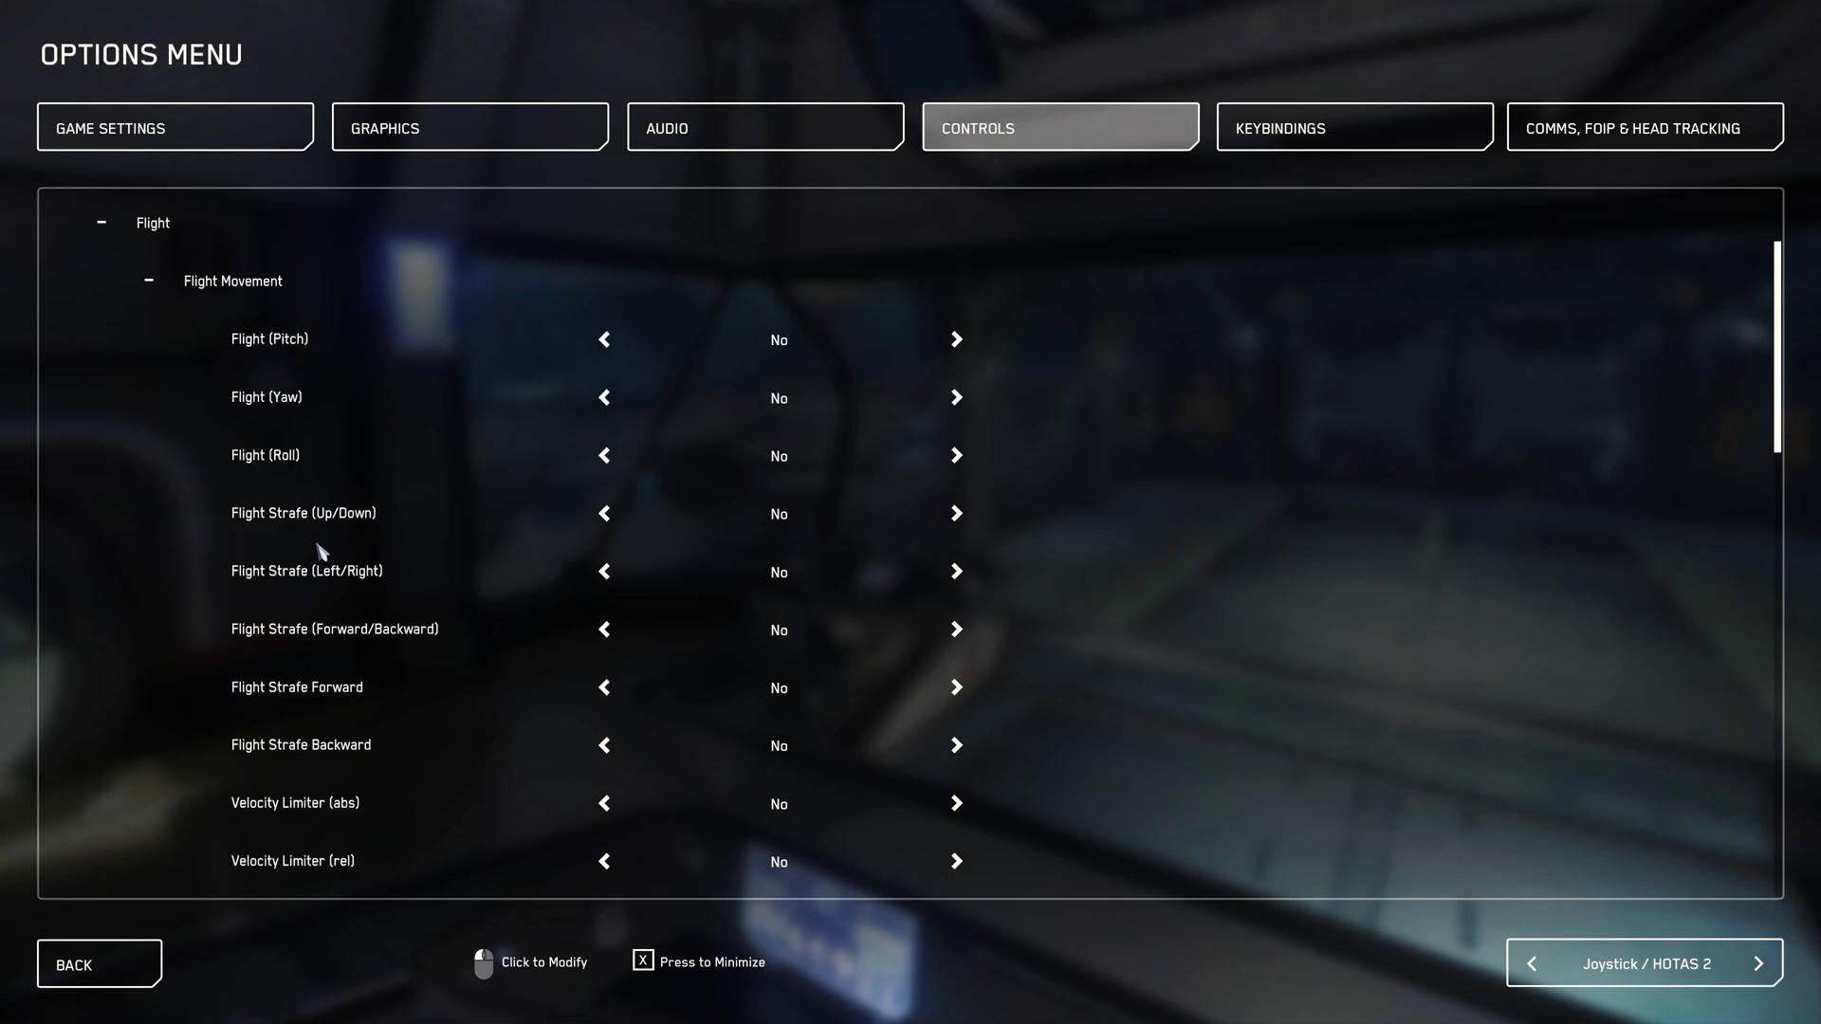
pyautogui.scroll(-1, 322, 547)
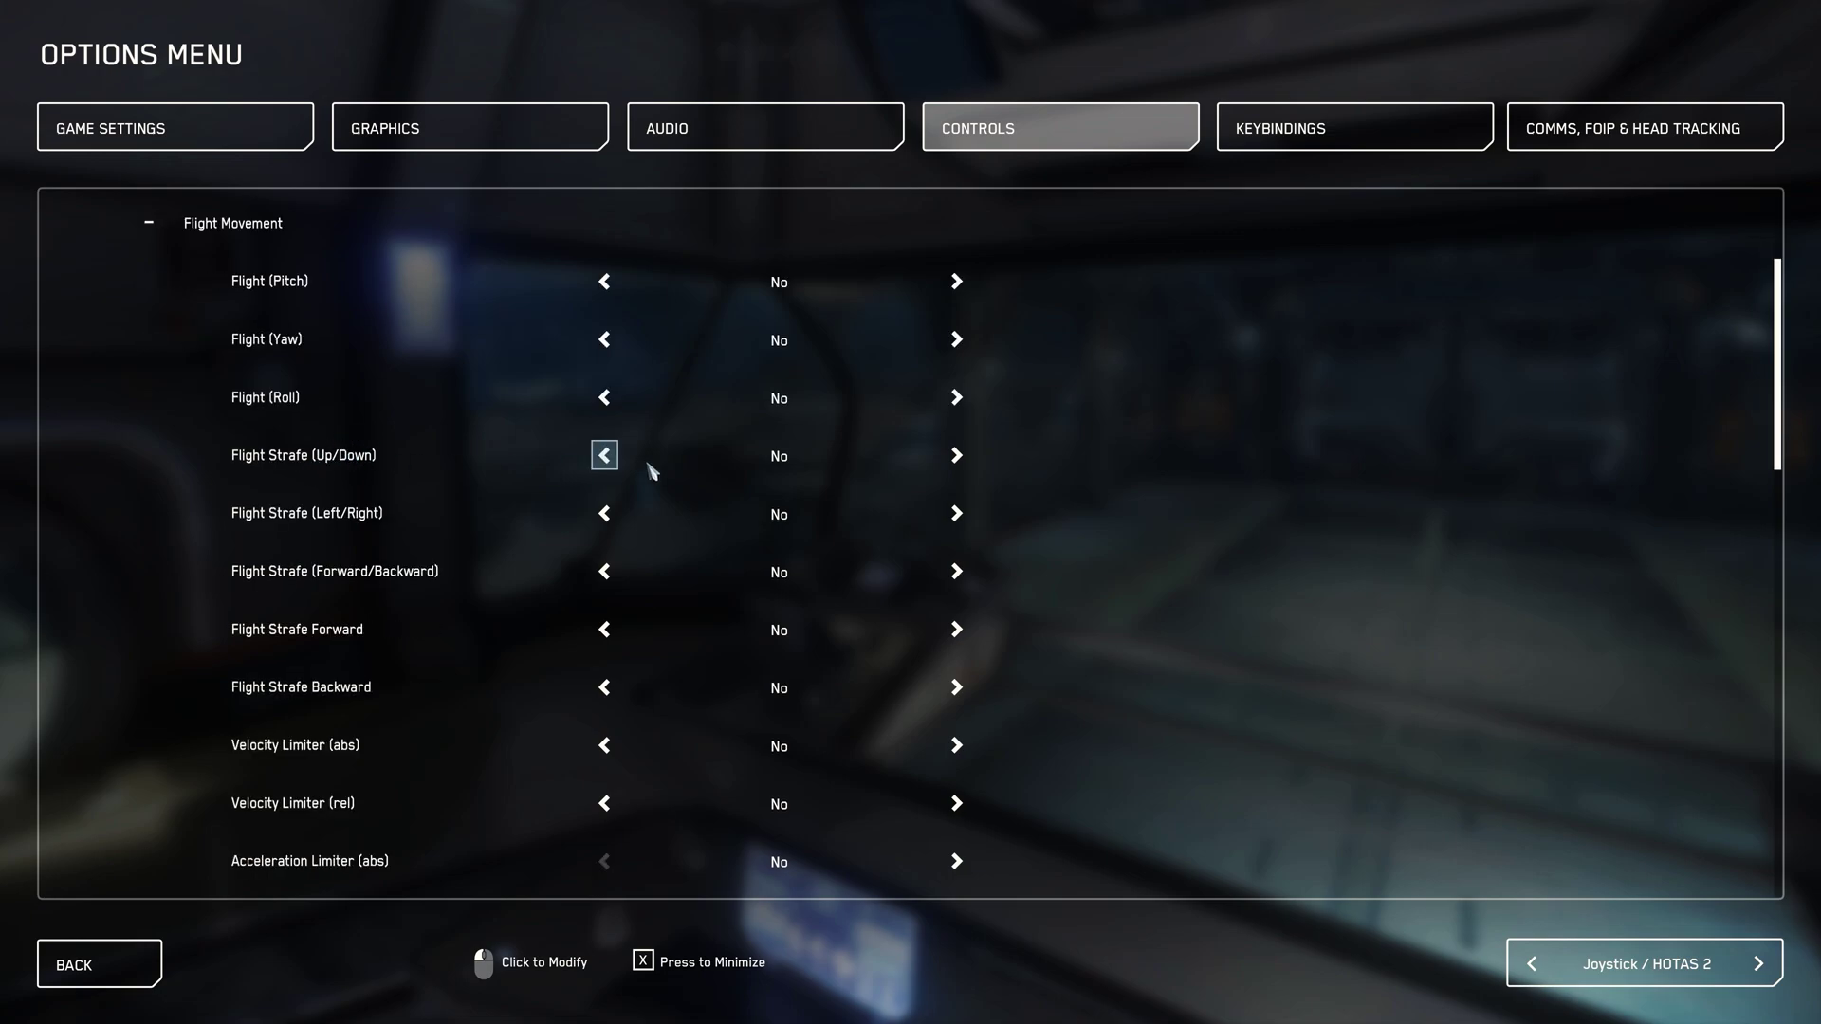
pyautogui.click(956, 457)
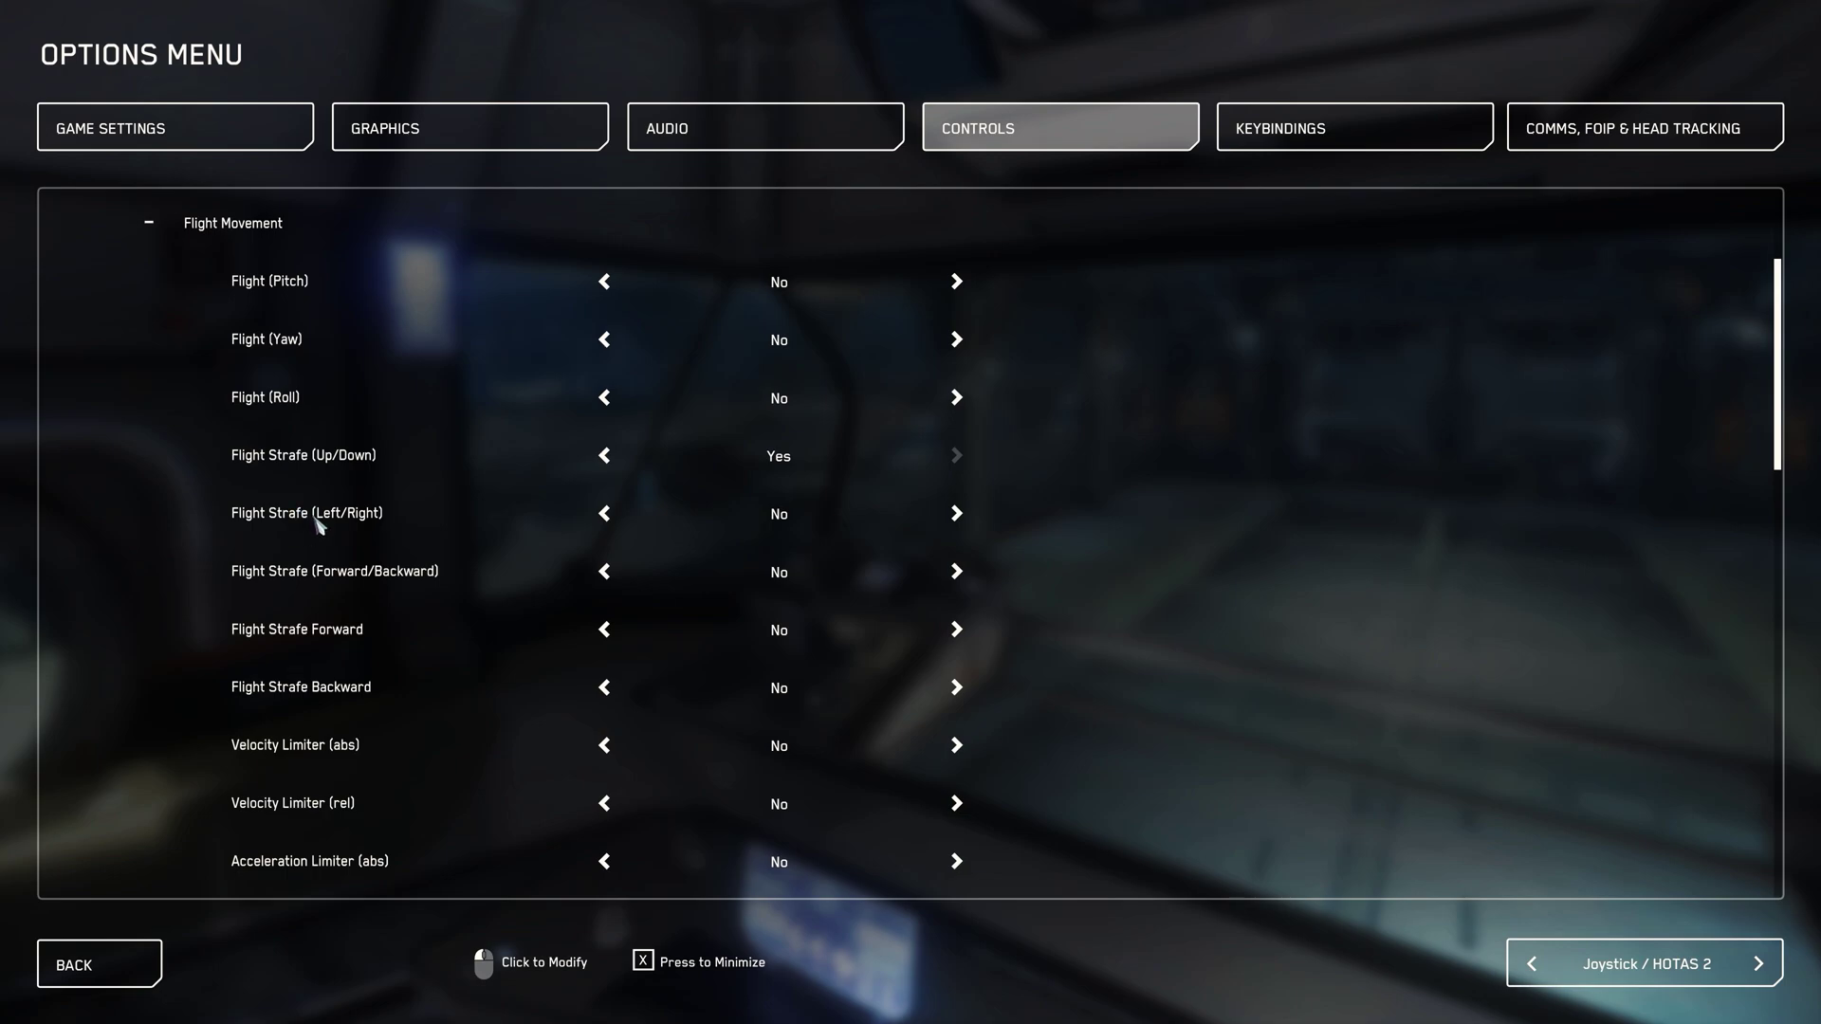
pyautogui.click(956, 572)
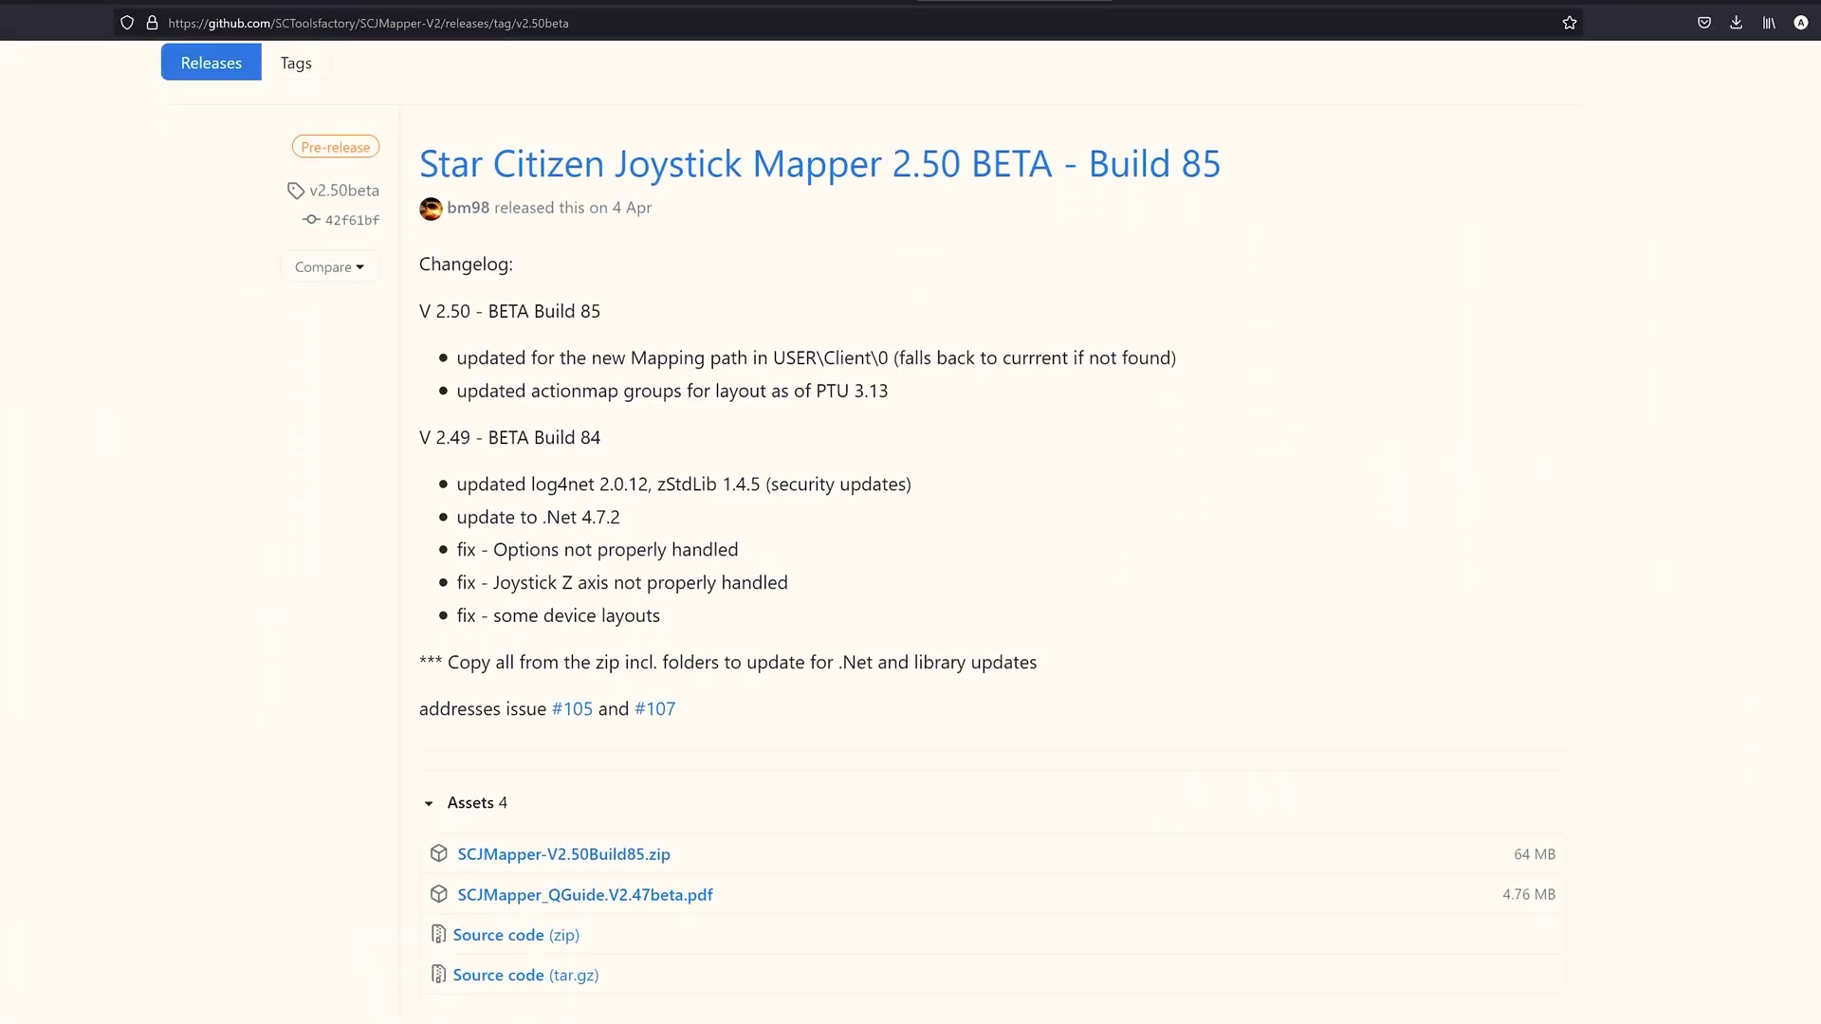
# Scroll down the SCJMapper-V2 v2.50beta release page to its Assets list
pyautogui.scroll(-2, 515, 834)
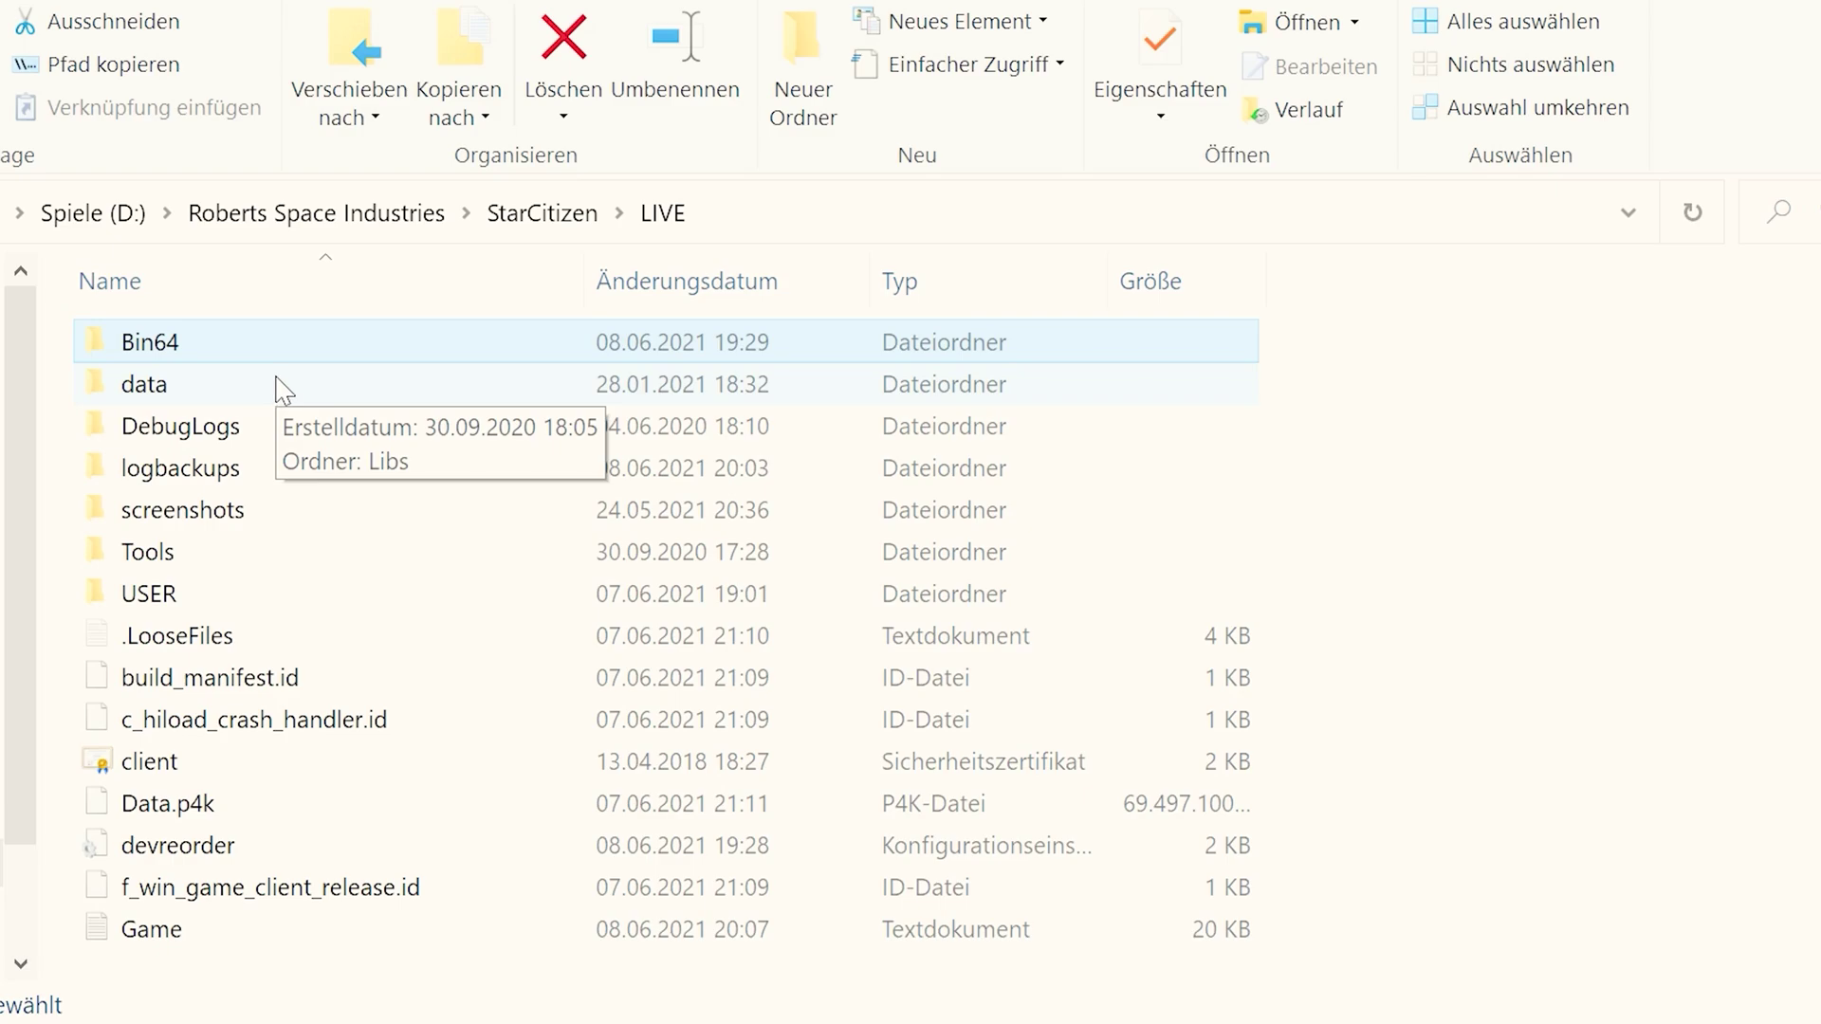
# Browse to USER\Client\0\Profiles\default and open the actionmaps file
pyautogui.doubleClick(149, 594)
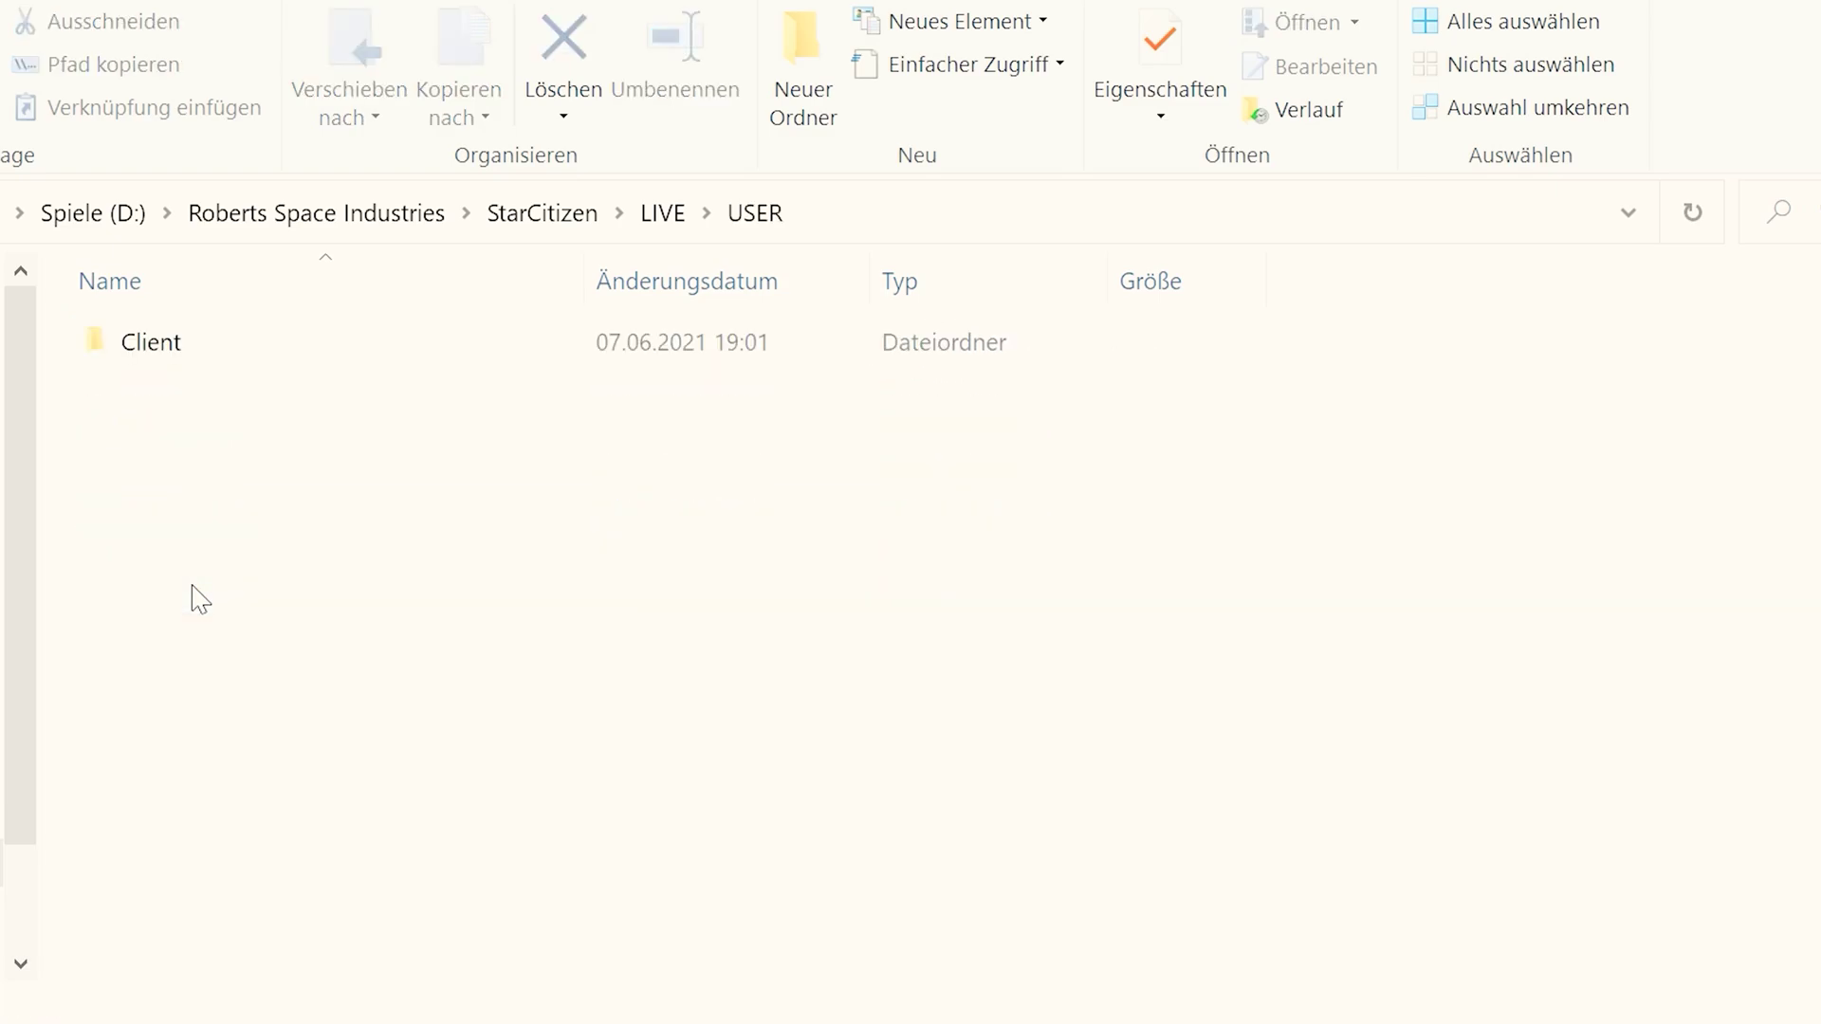
pyautogui.doubleClick(196, 369)
pyautogui.doubleClick(191, 358)
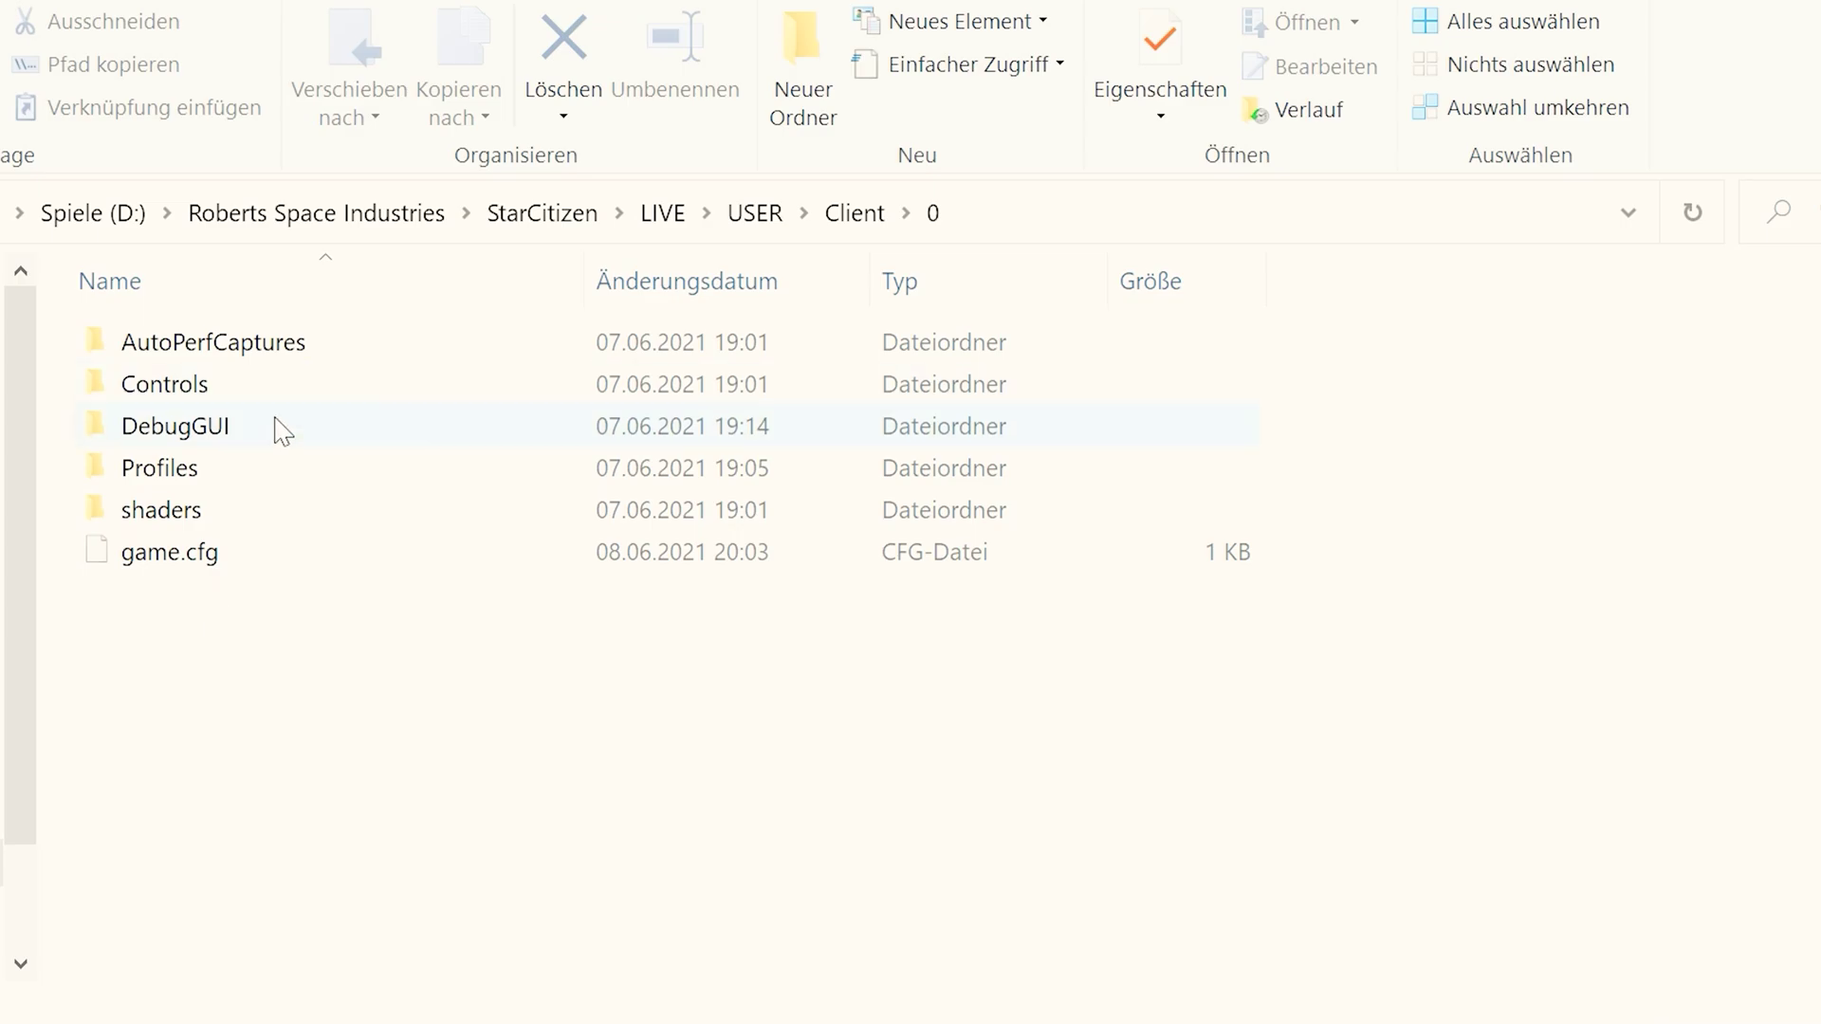
pyautogui.doubleClick(239, 467)
pyautogui.doubleClick(297, 359)
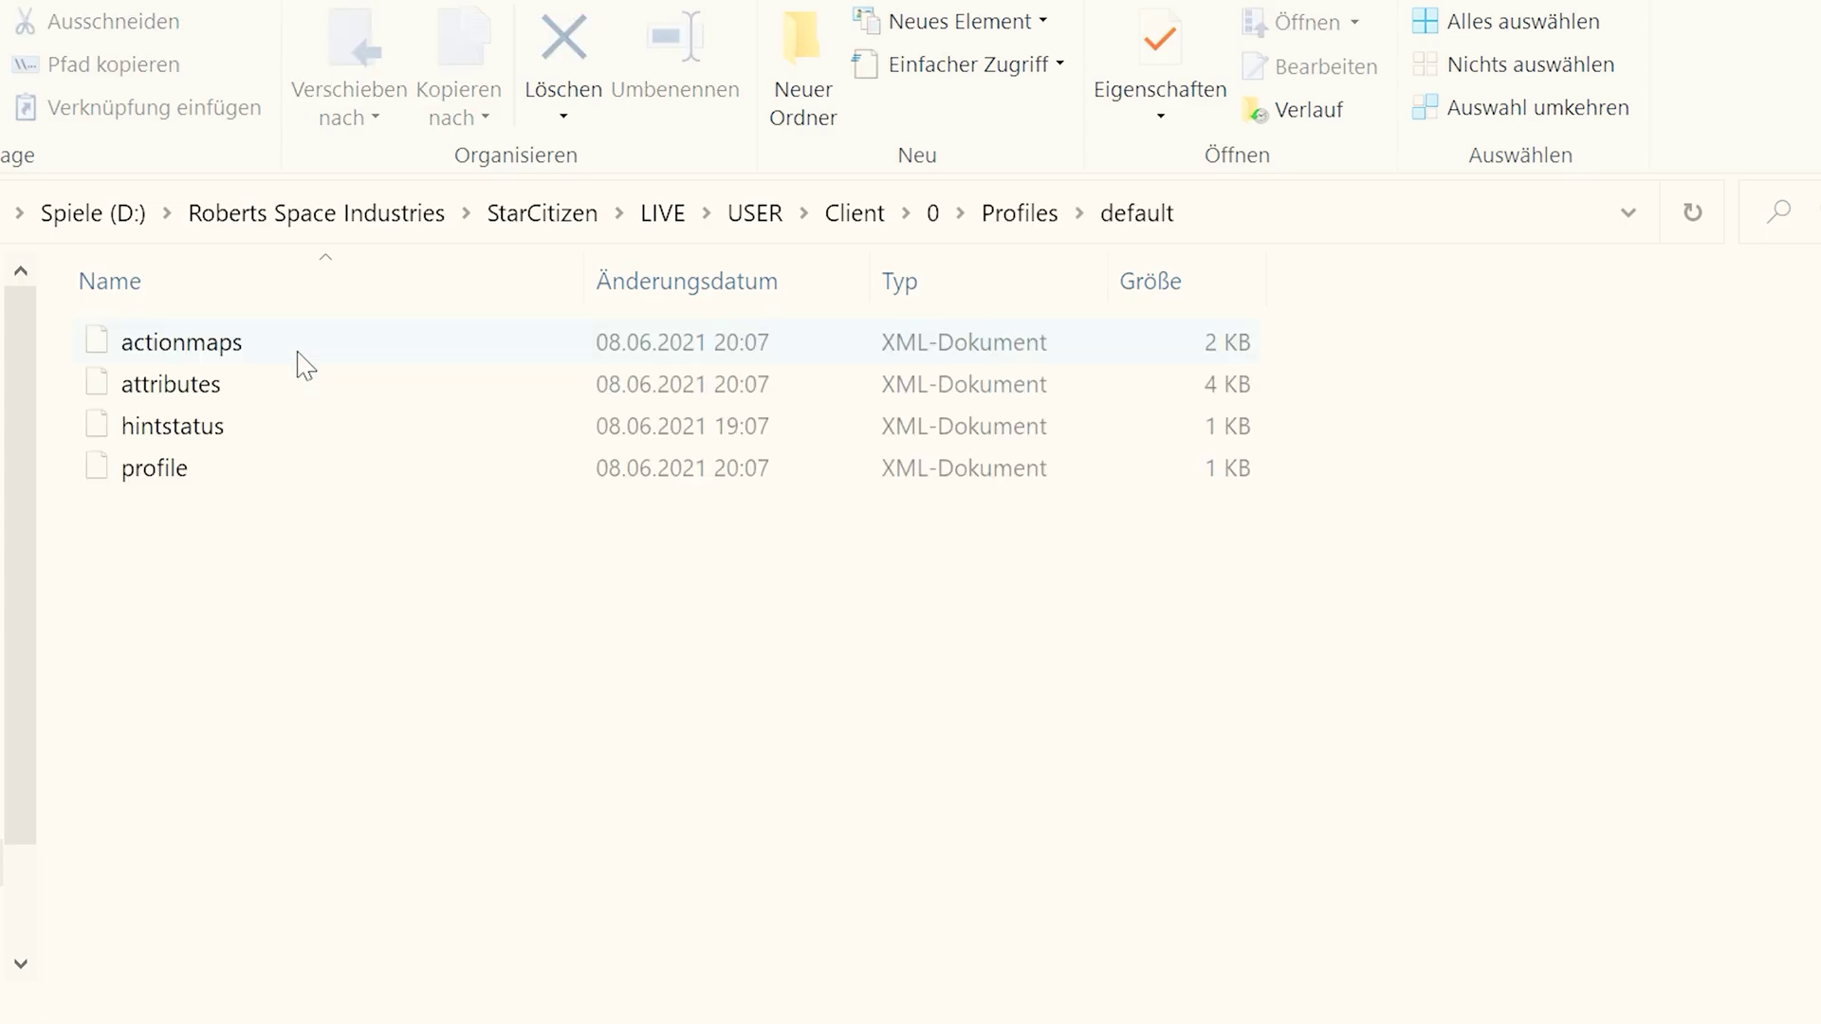
pyautogui.click(298, 352)
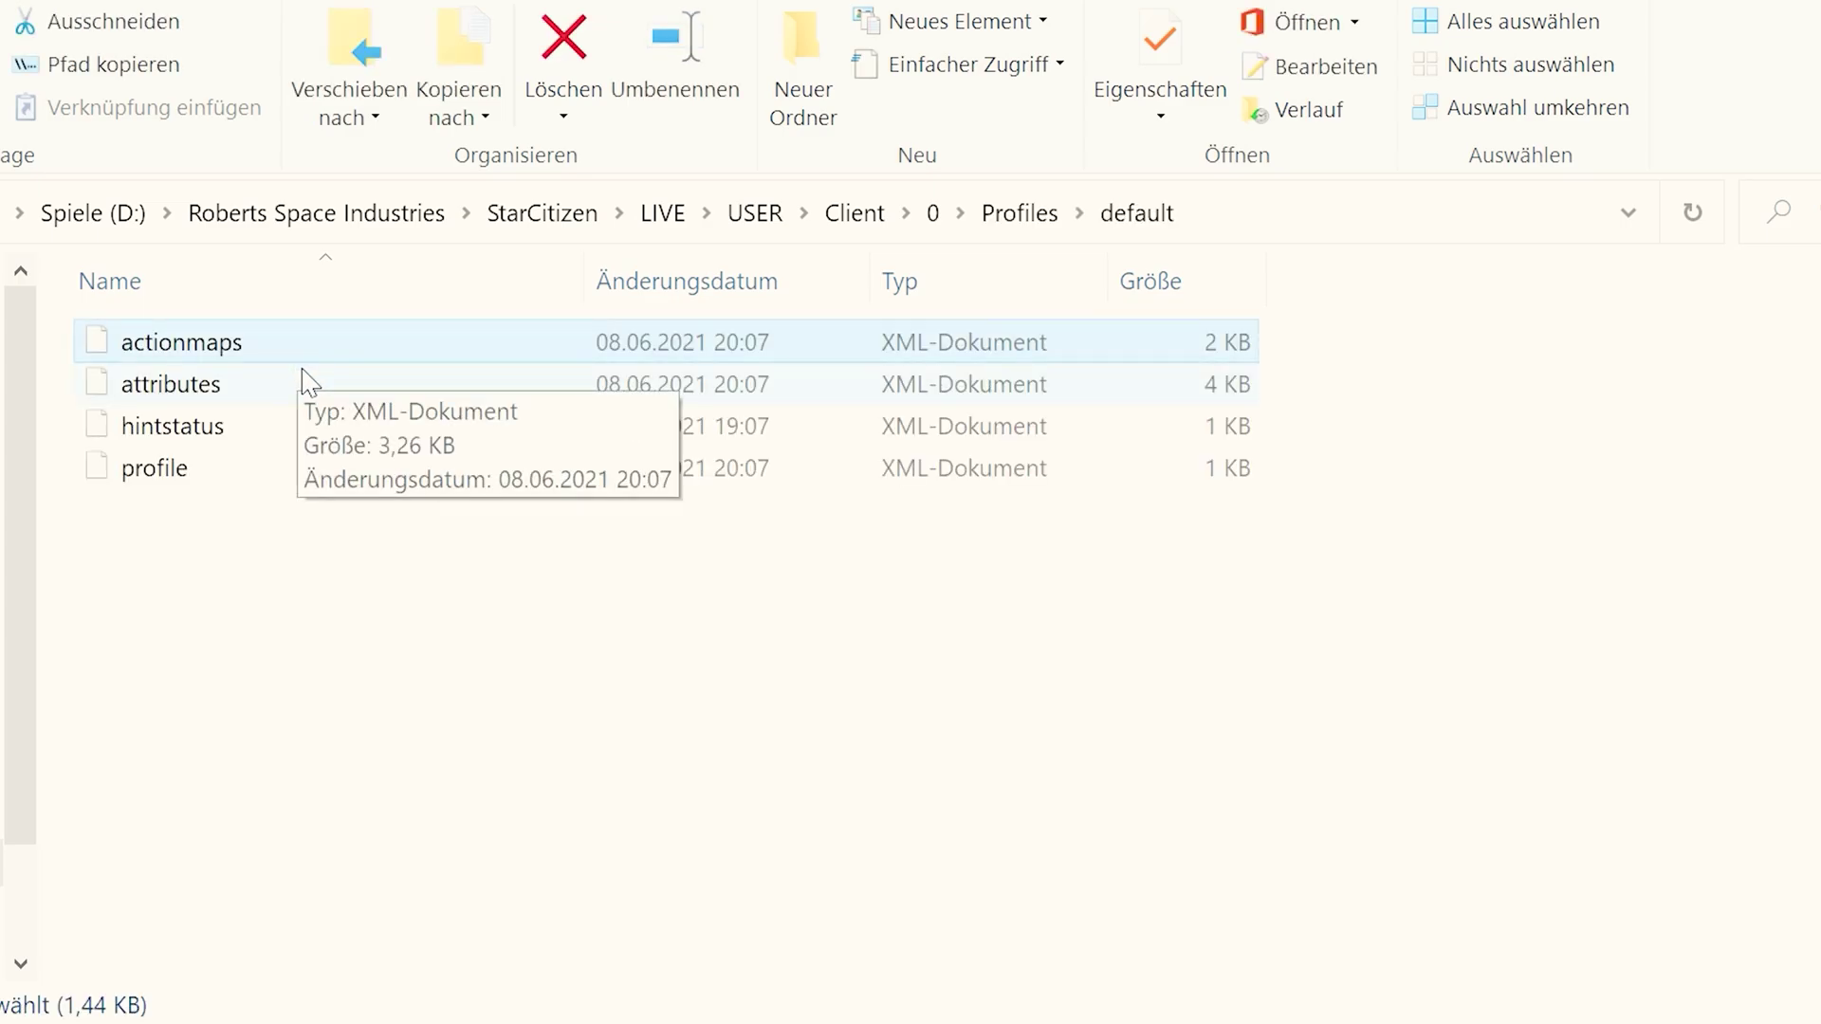
pyautogui.press('Return')
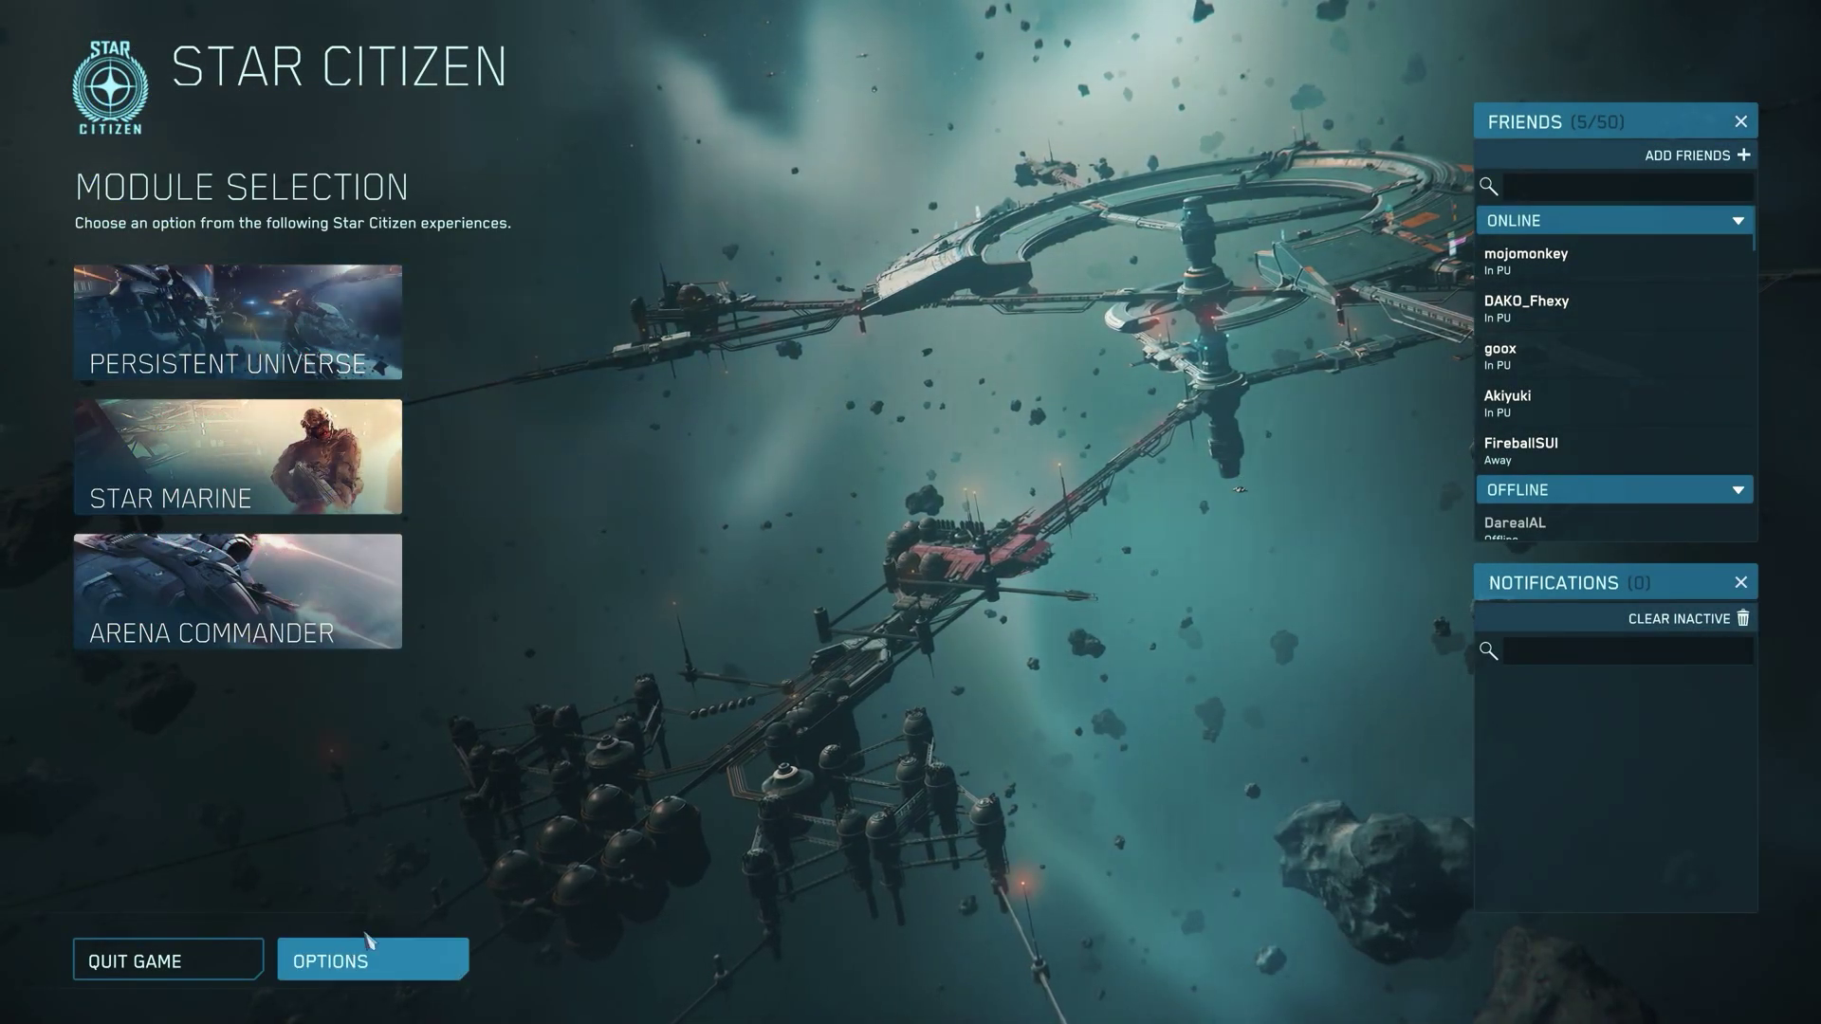
# Show Advanced Controls Customization keybindings for the Joystick / HOTAS device
pyautogui.click(368, 958)
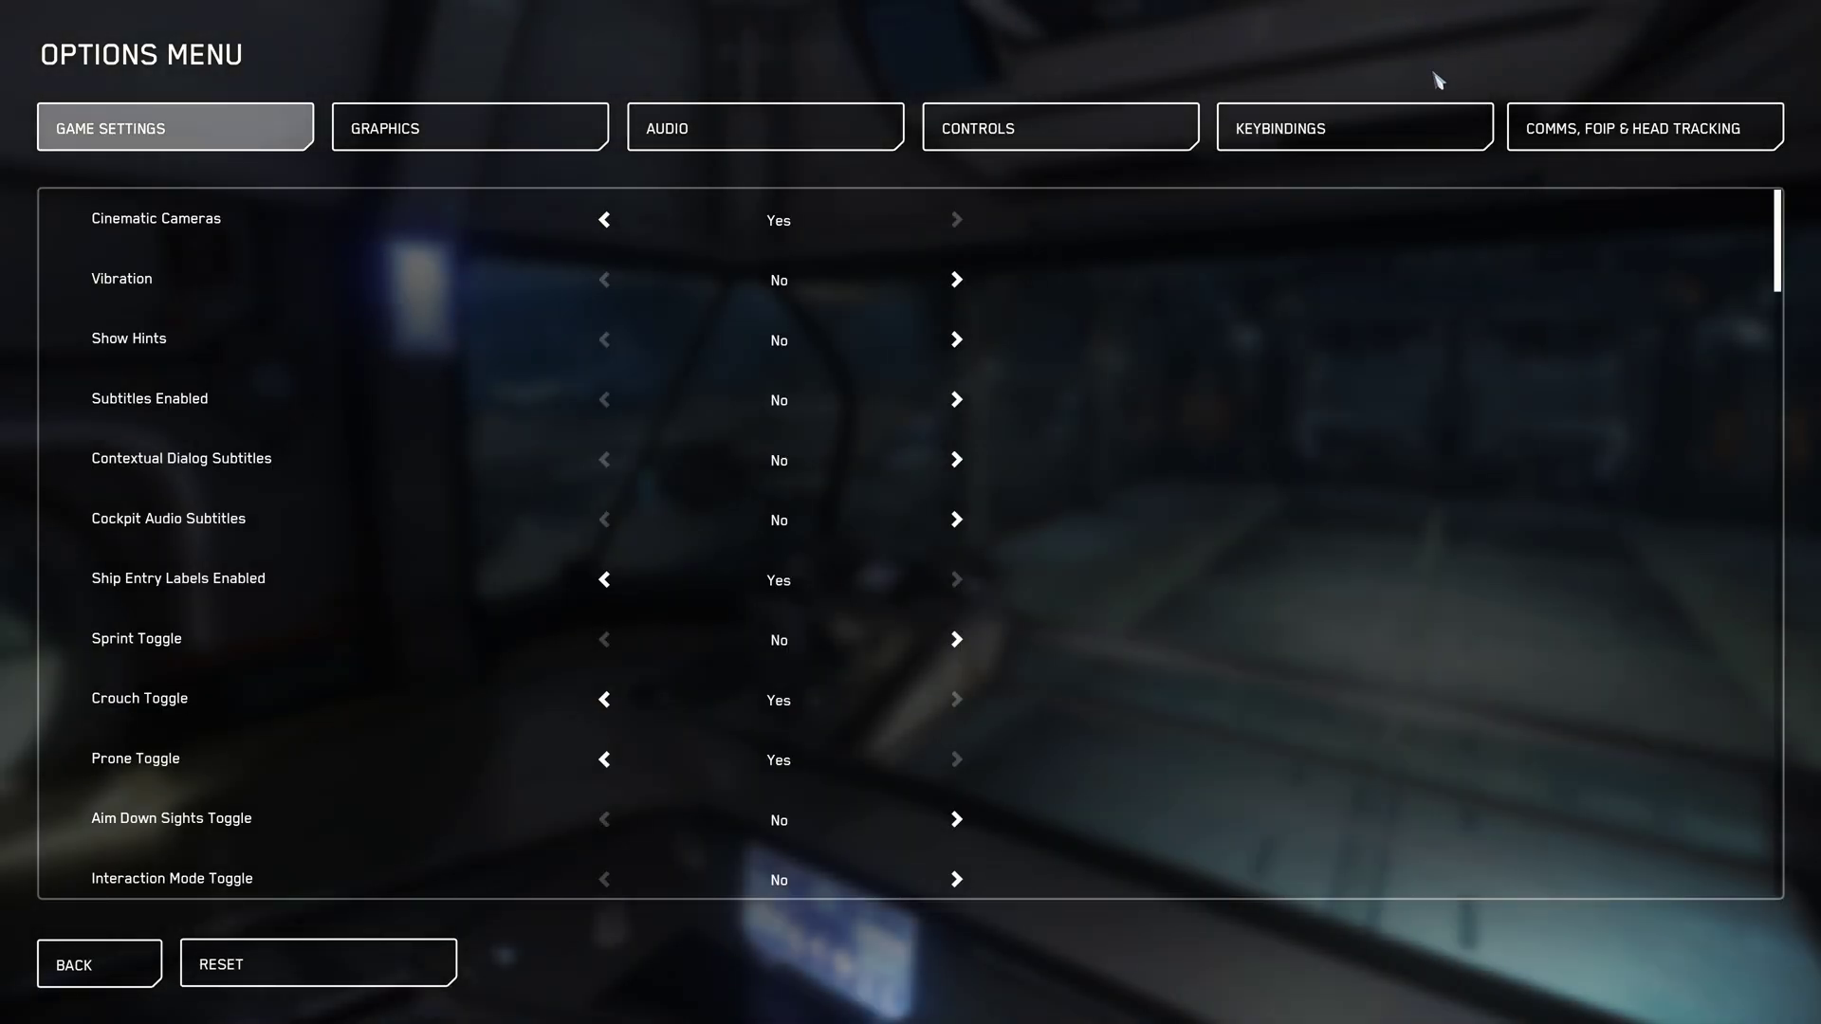
pyautogui.click(1340, 123)
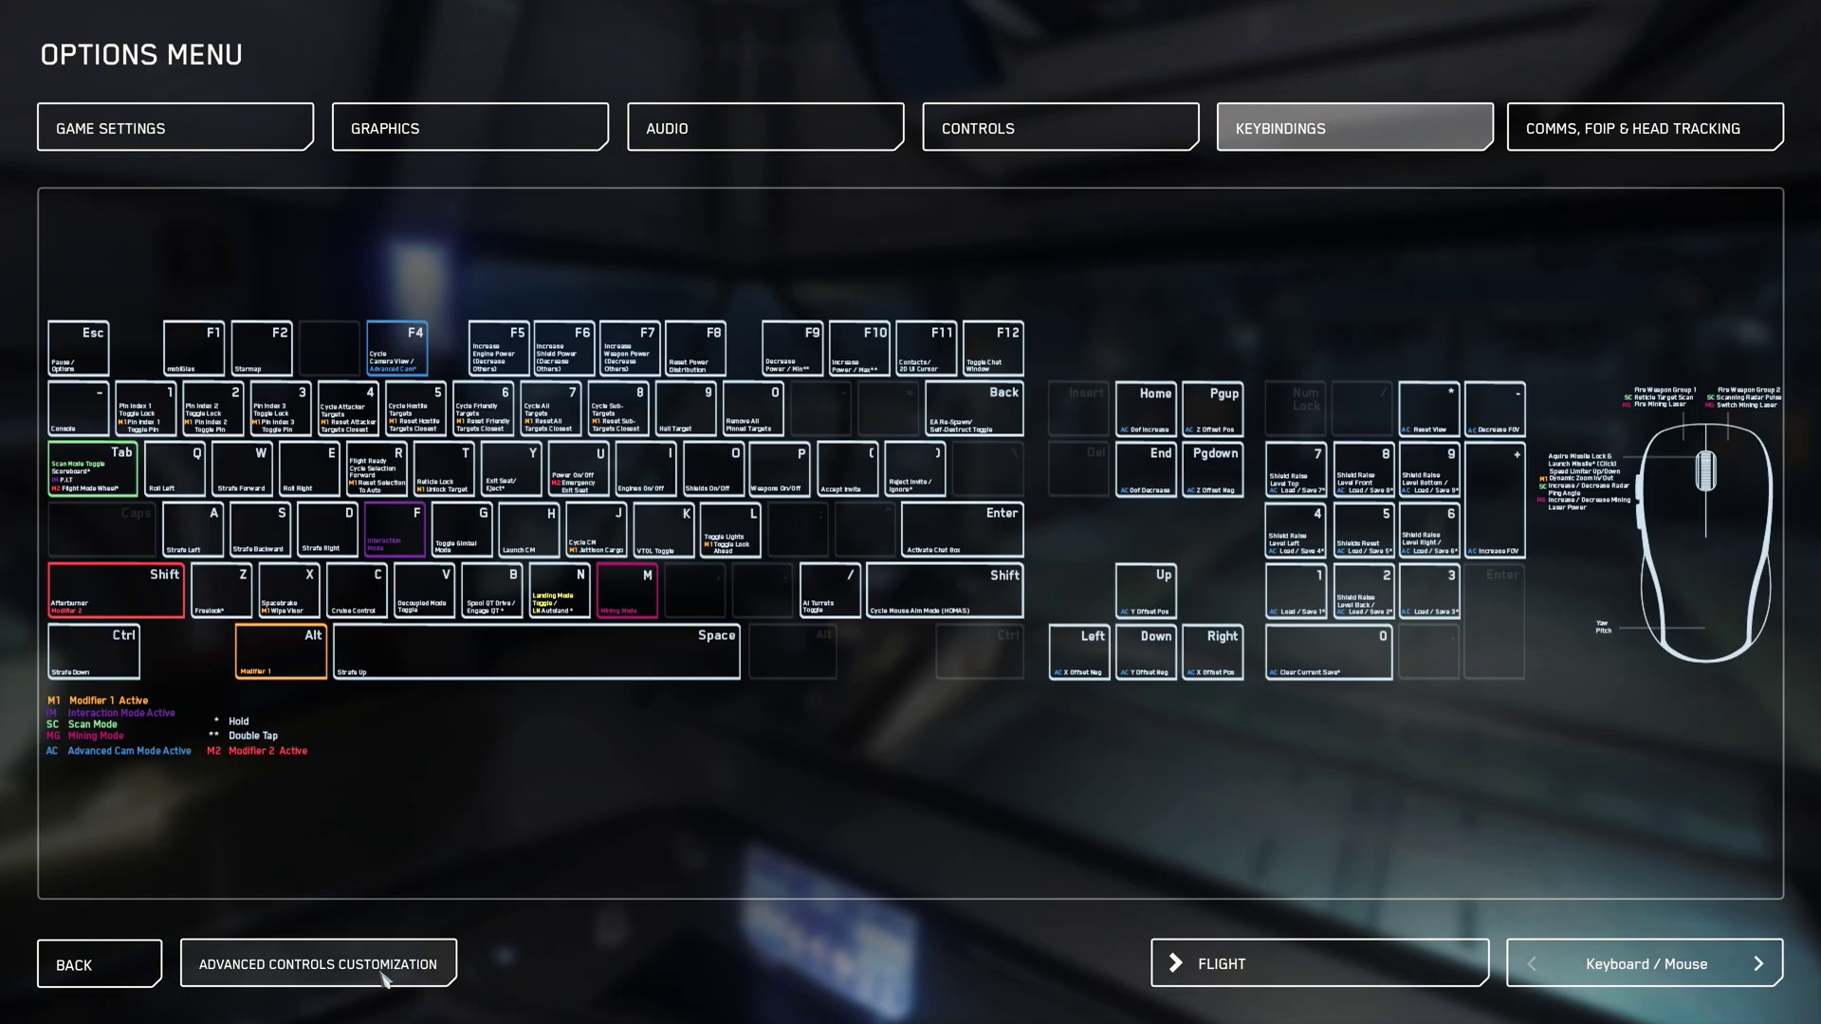
pyautogui.click(1224, 964)
pyautogui.click(318, 964)
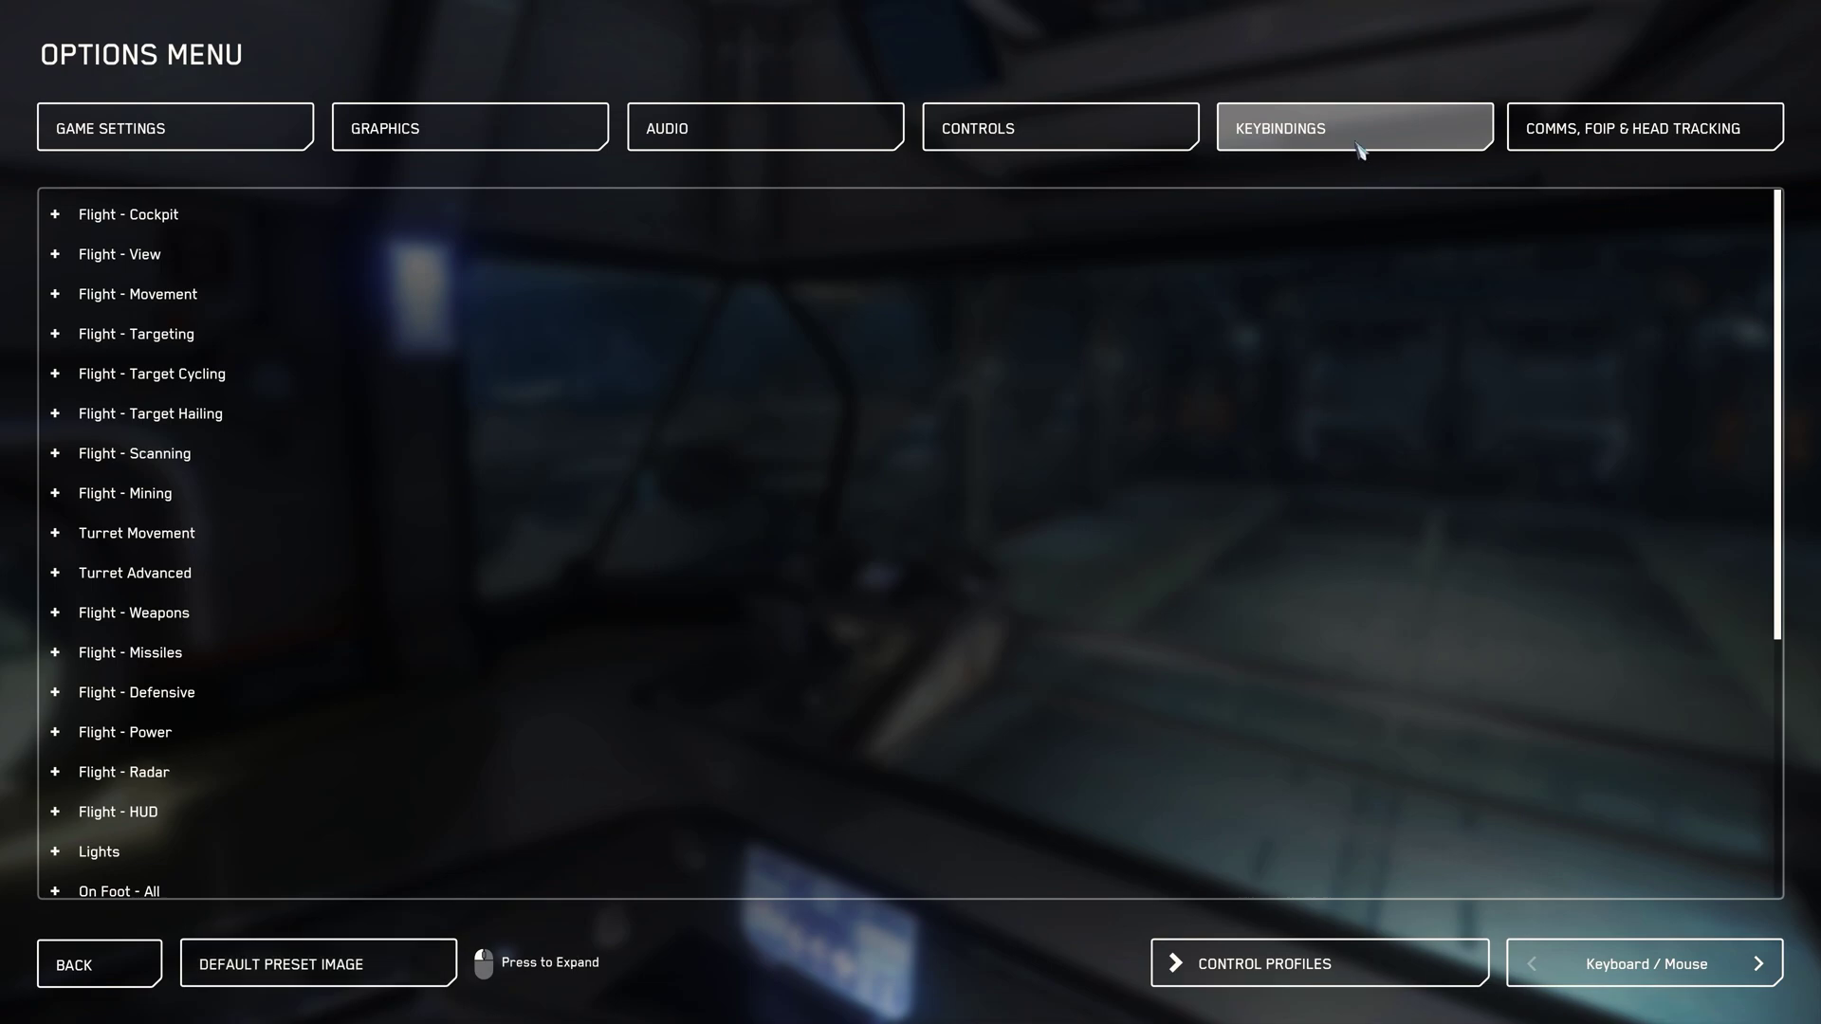
pyautogui.click(1758, 963)
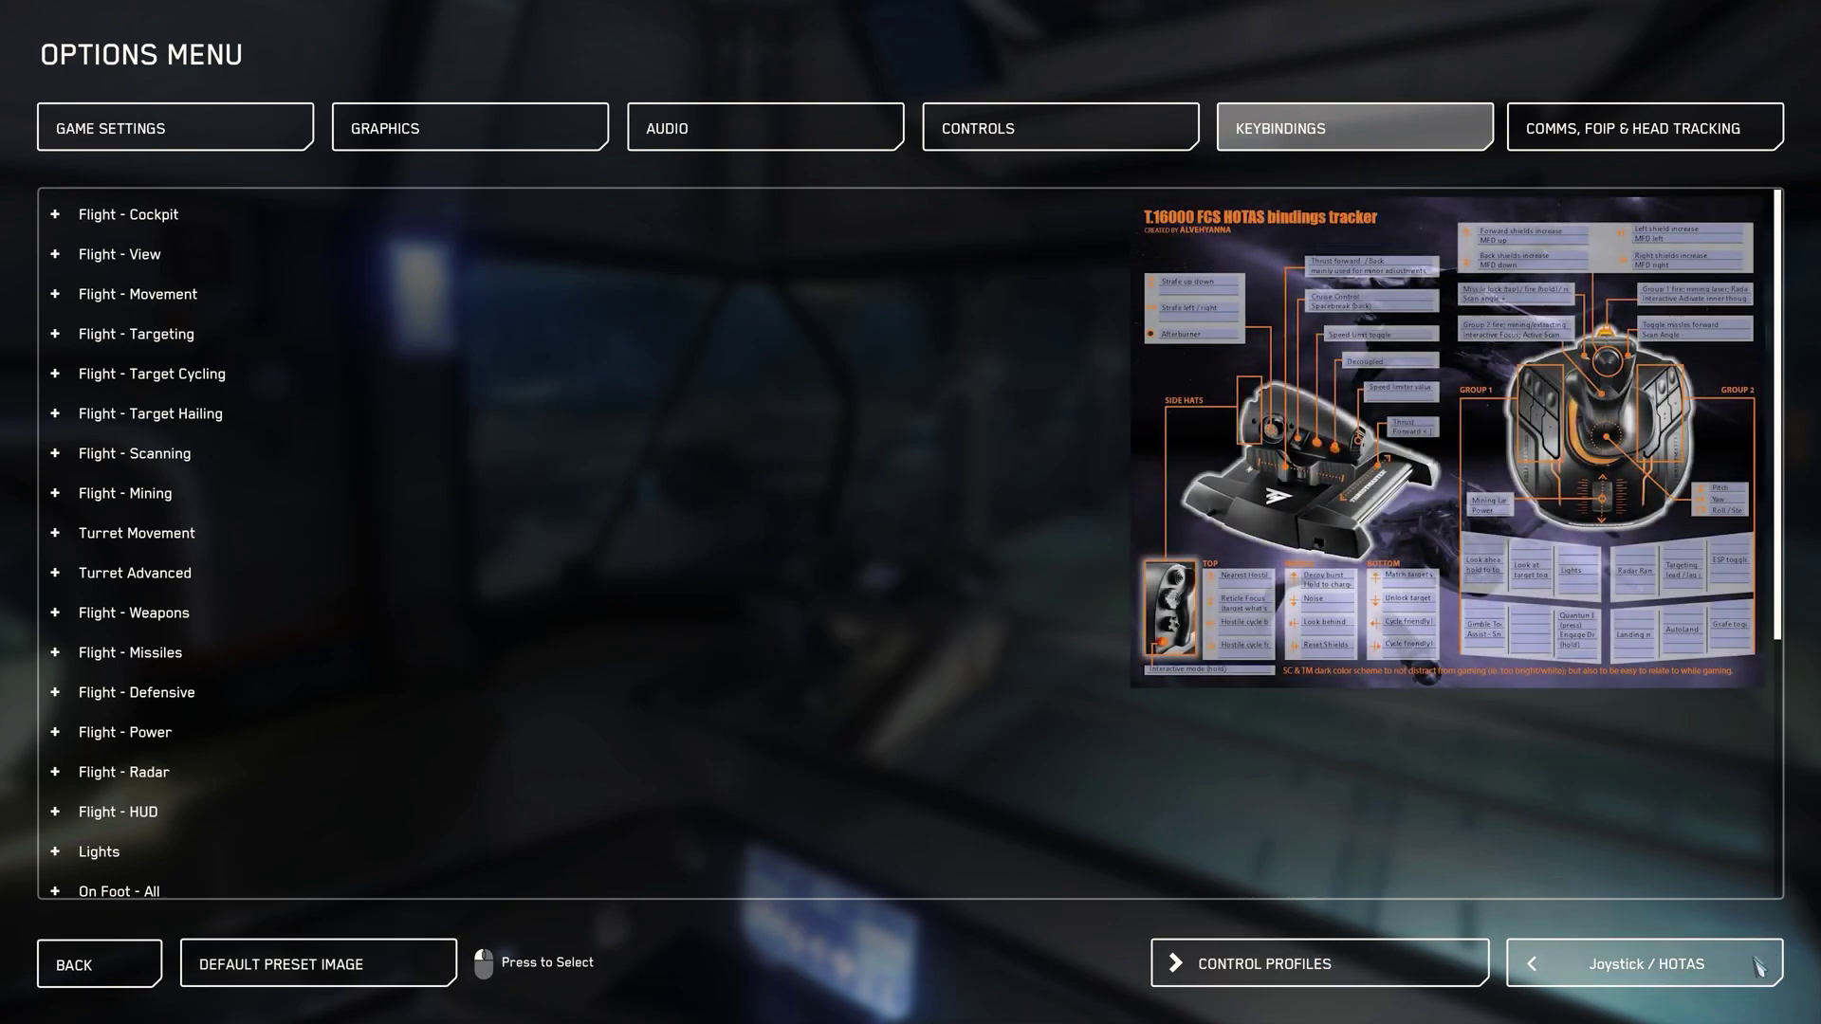
# Save the control settings as a new profile named TEST123
pyautogui.click(1275, 968)
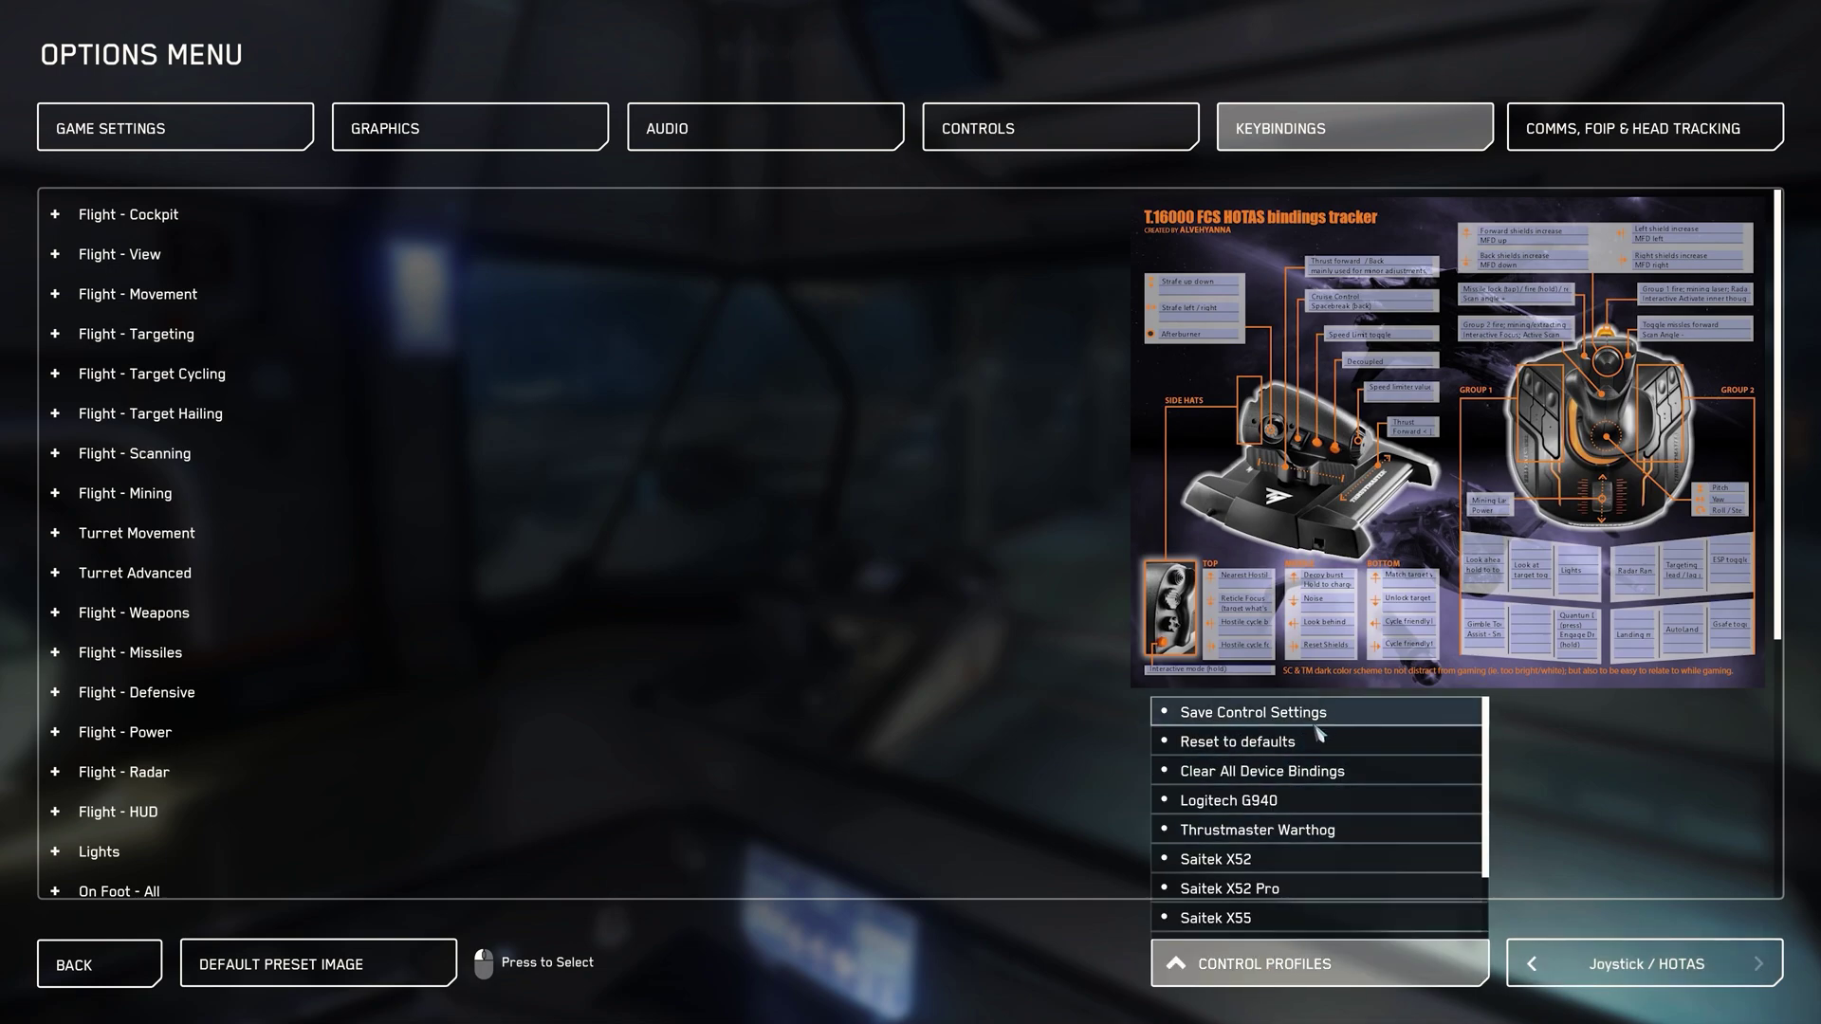
pyautogui.scroll(-1, 1335, 811)
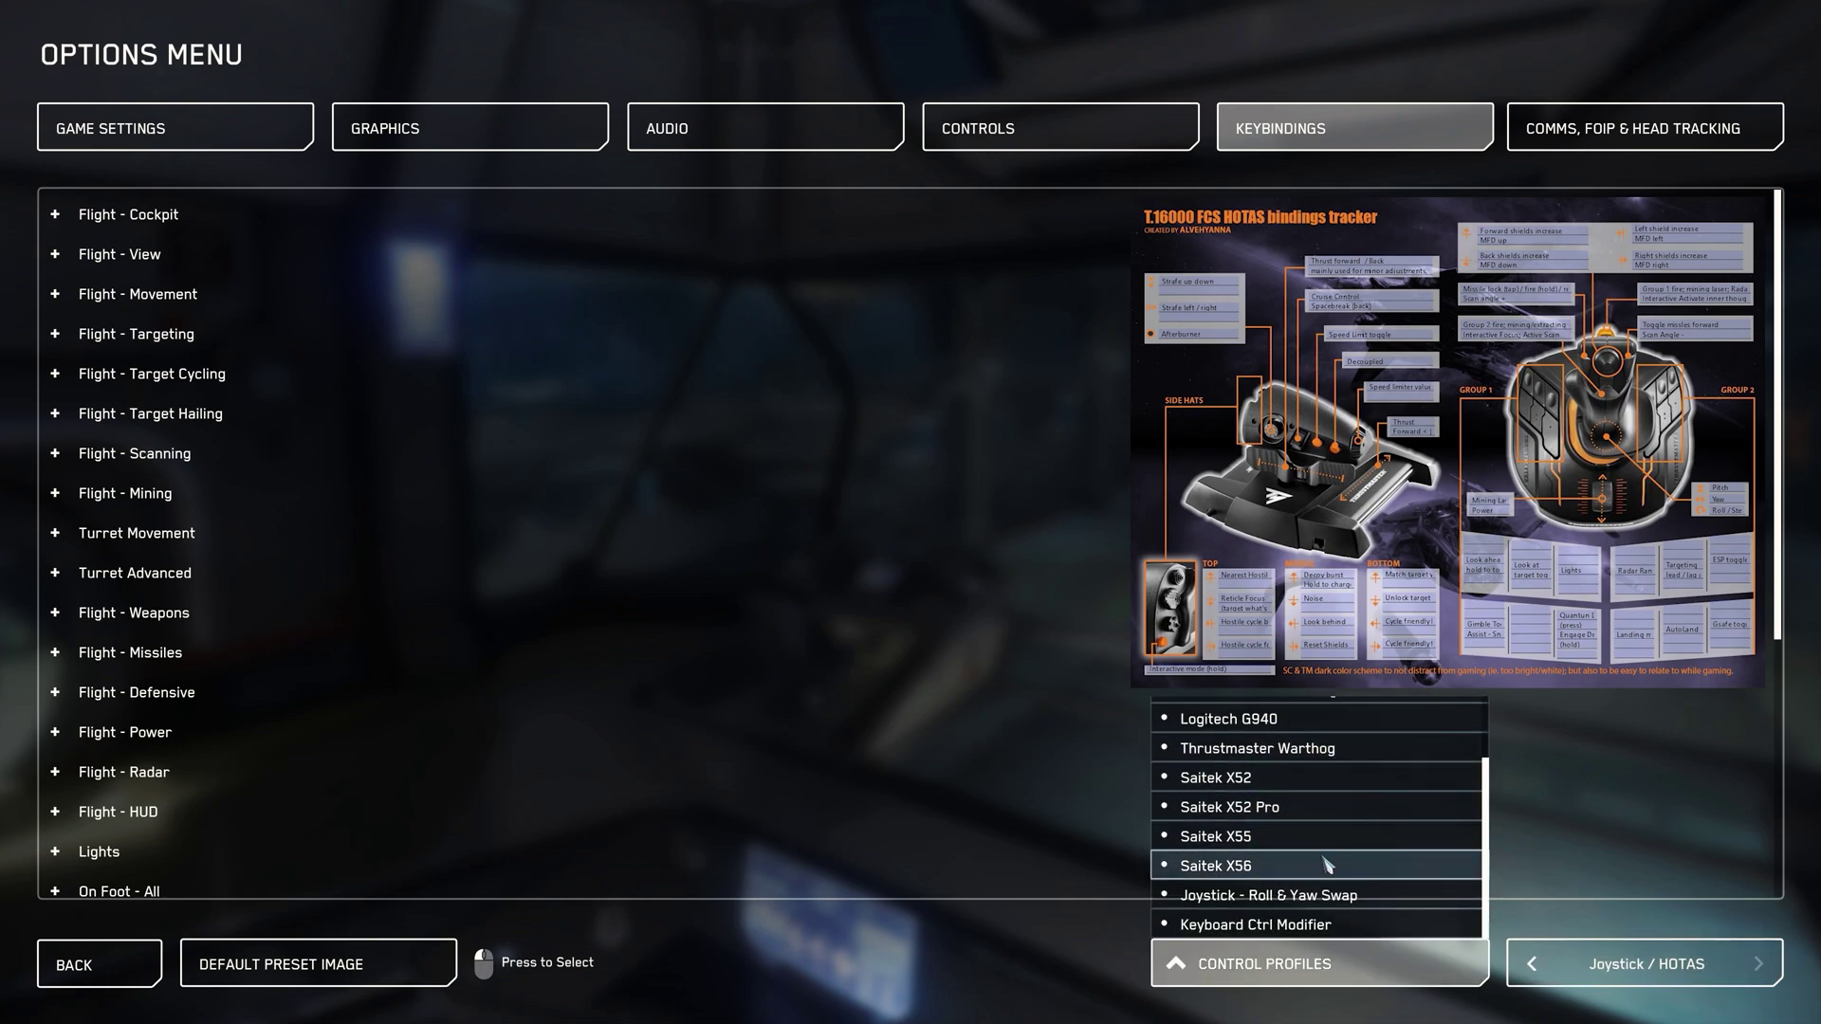
pyautogui.scroll(1, 1208, 849)
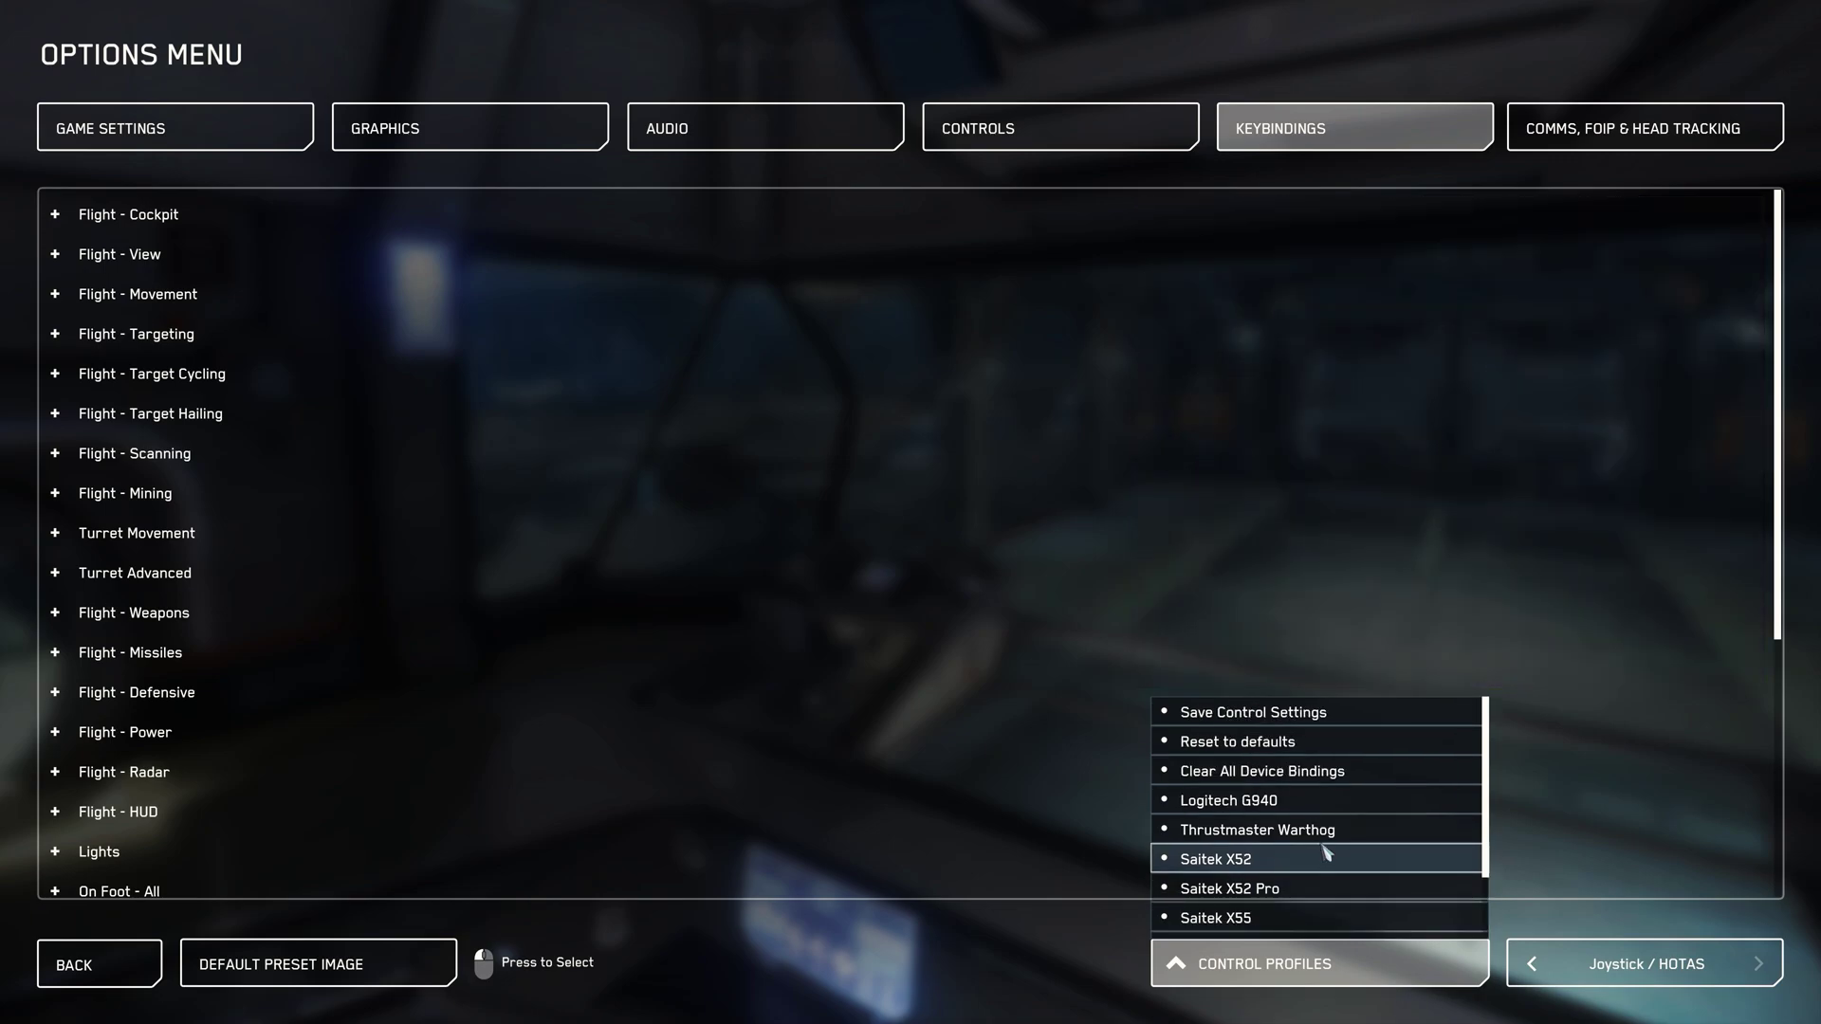
pyautogui.click(1300, 714)
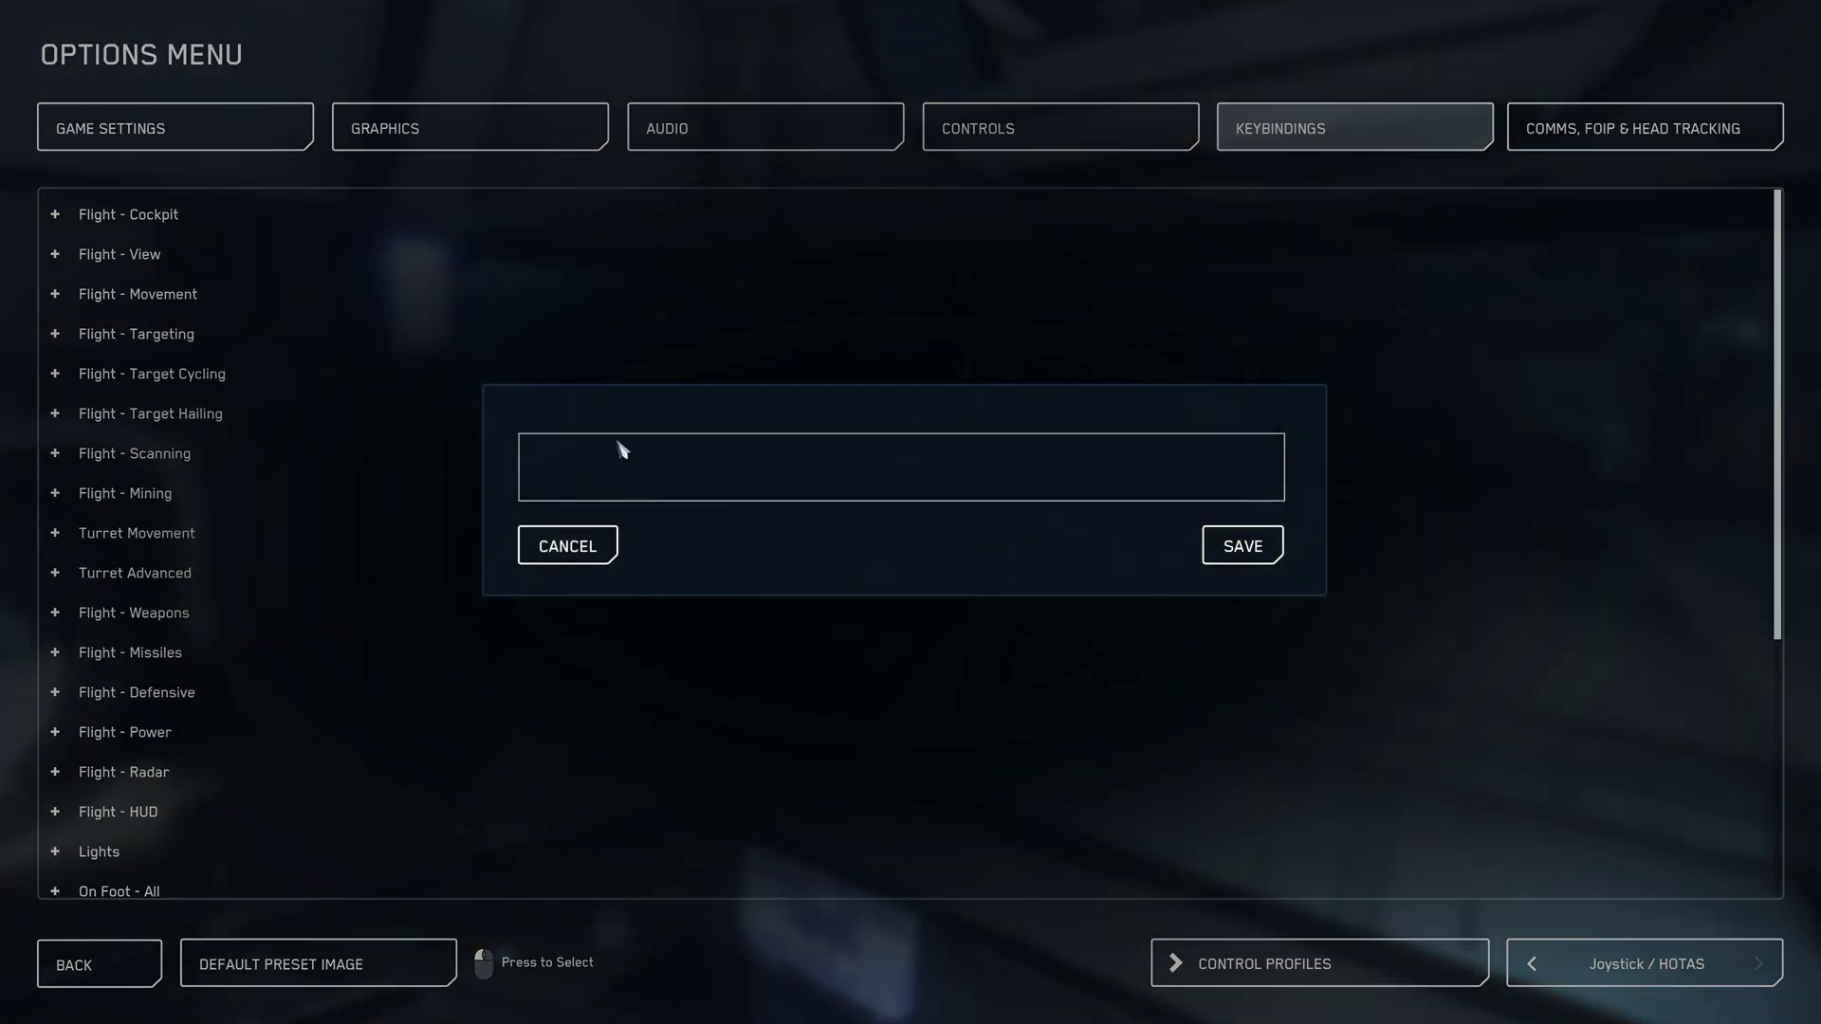
pyautogui.write('TEST123')
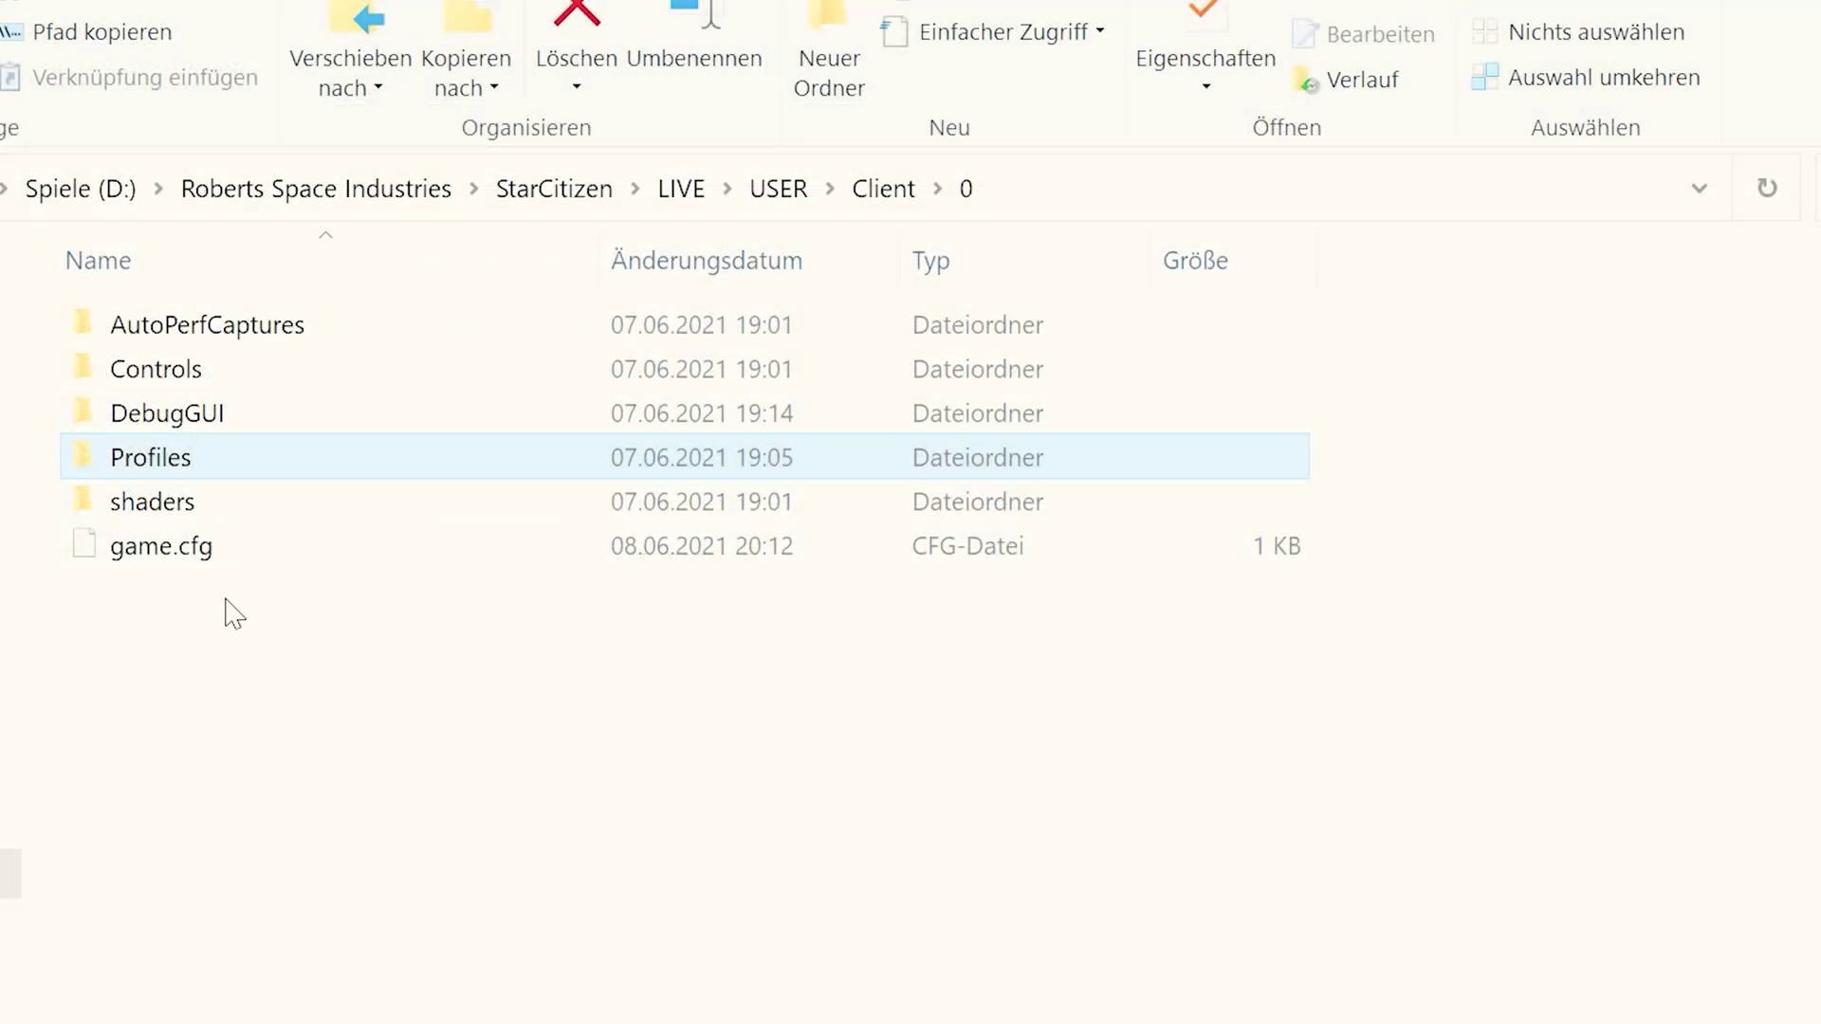
# Open the Mappings folder and select the layout_TEST123_exported file
pyautogui.doubleClick(211, 370)
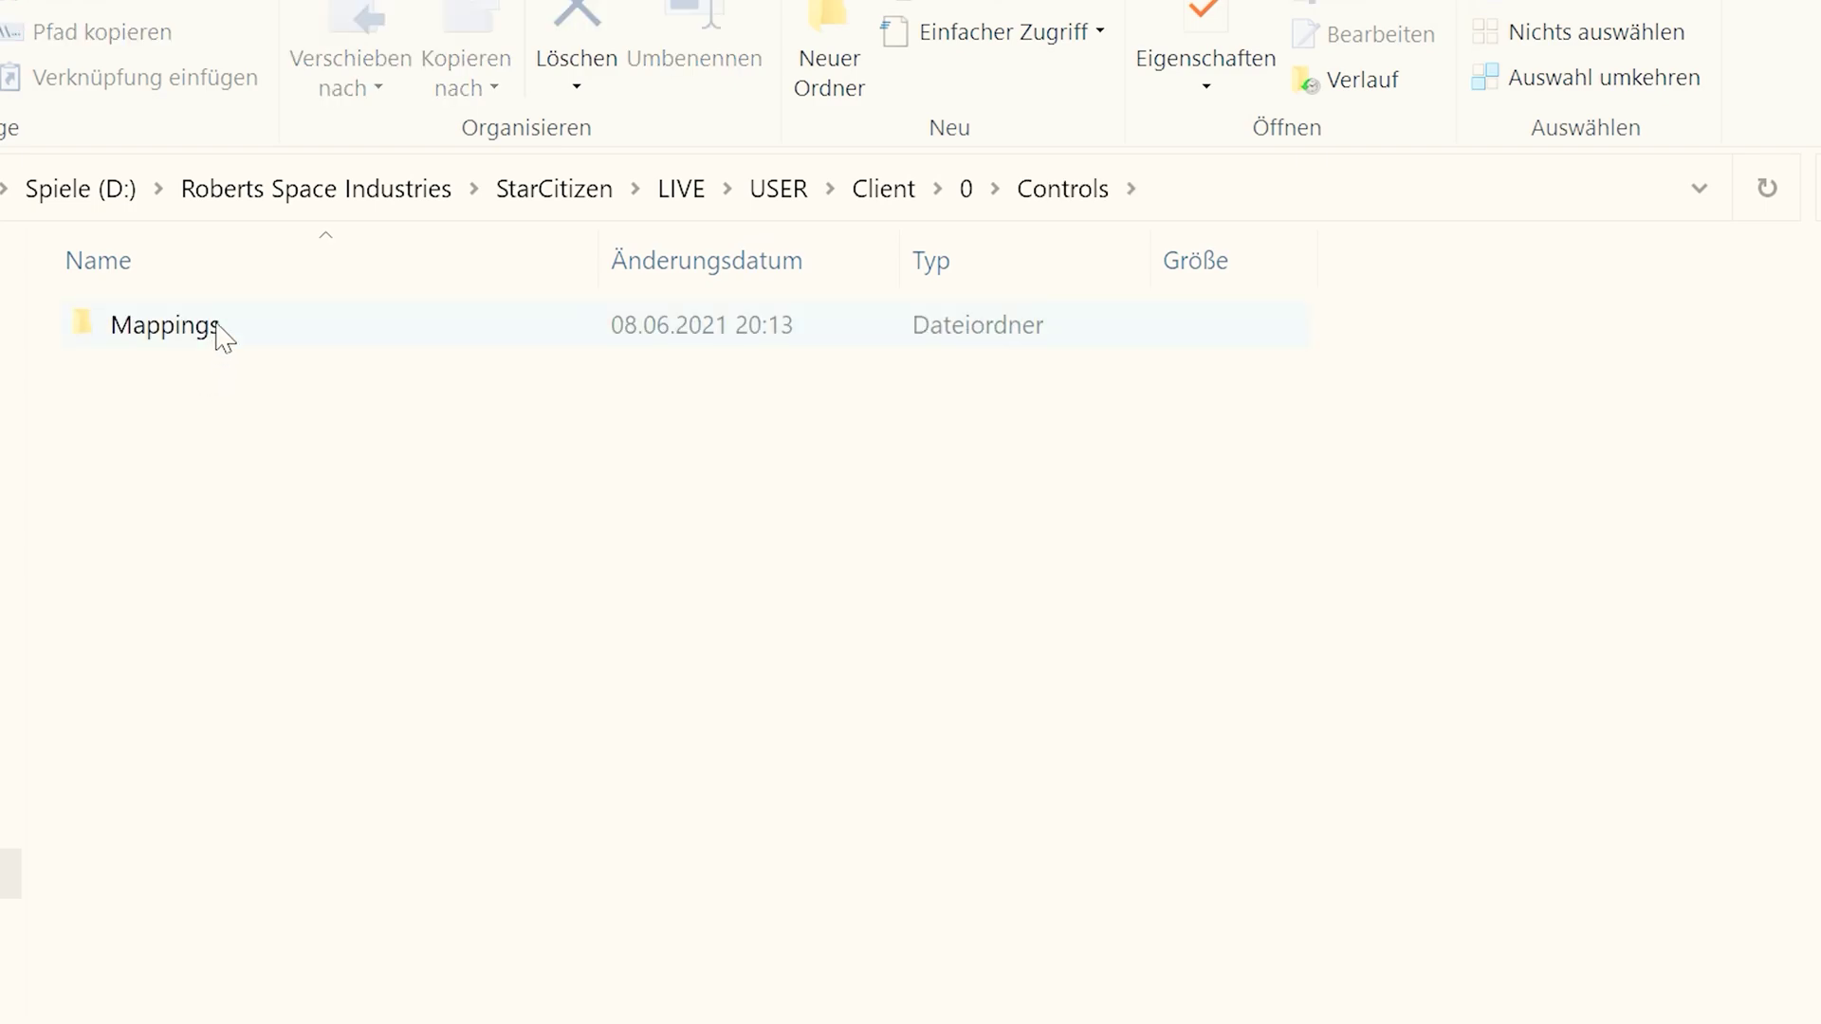
pyautogui.doubleClick(221, 327)
pyautogui.click(239, 332)
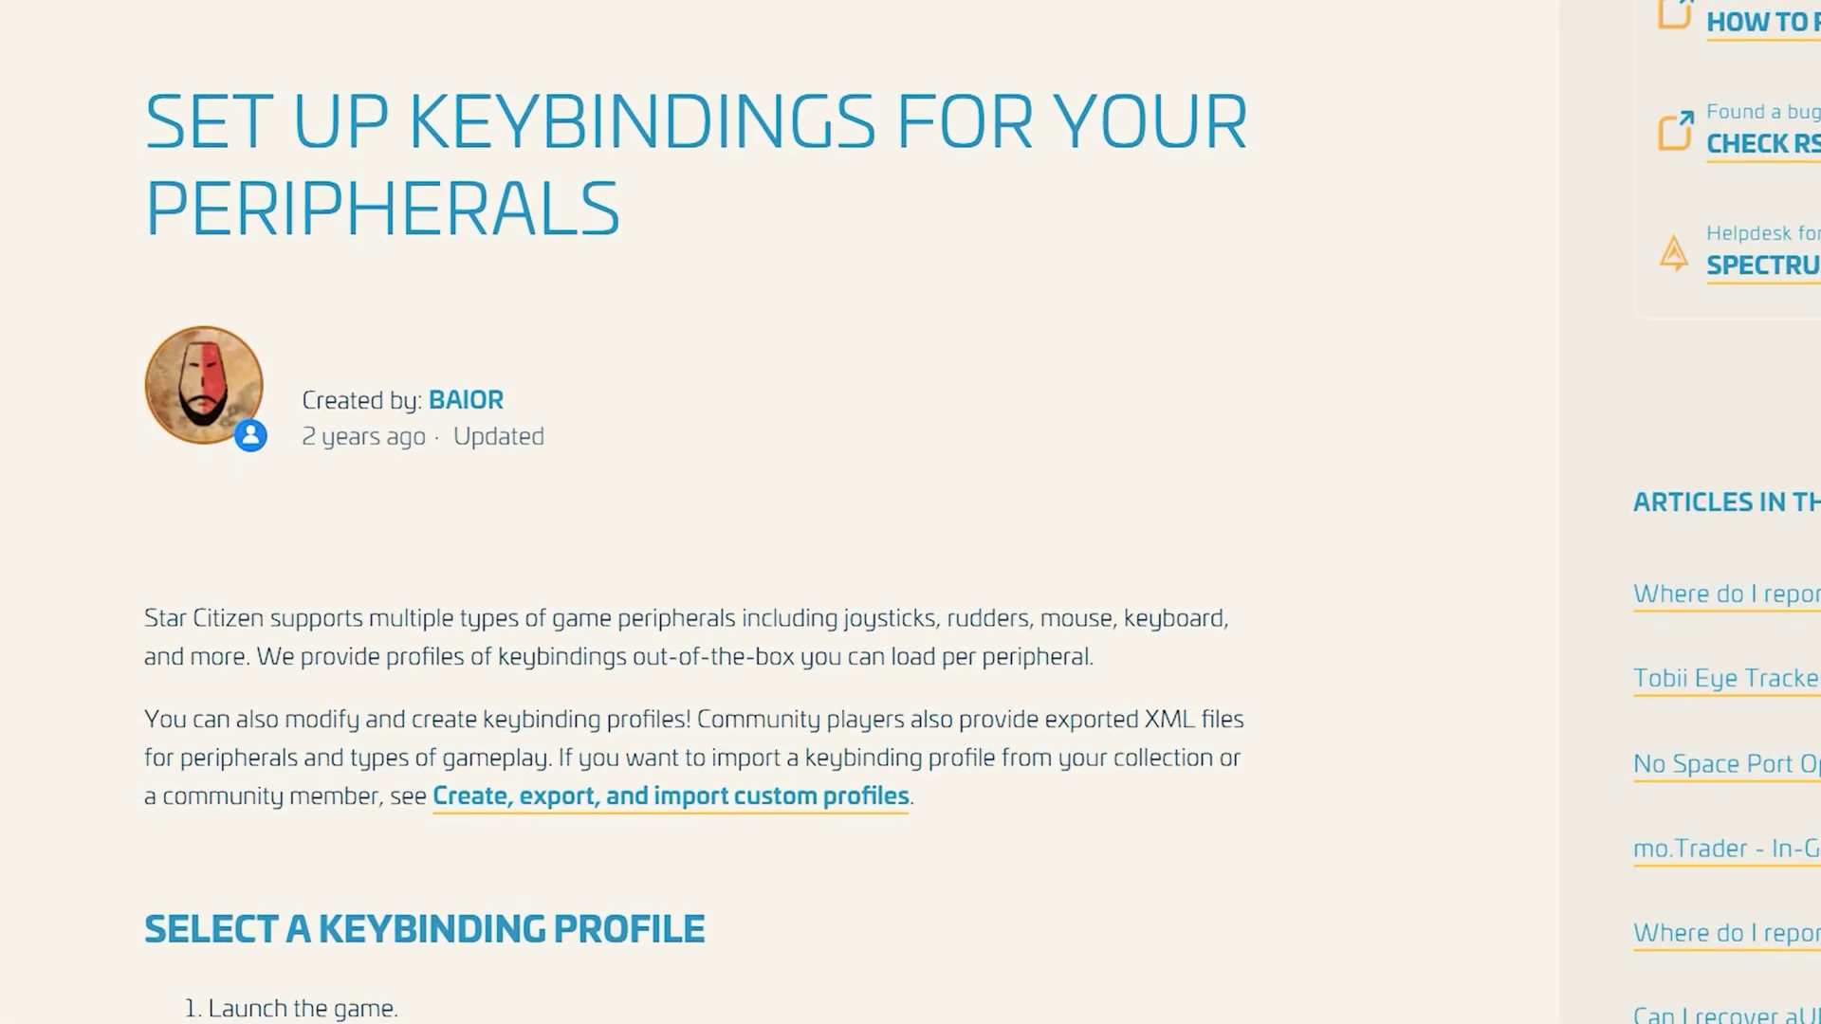
# Scroll through the TEST123 XML and the help page to the Change a Keybinding steps
pyautogui.scroll(-3, 911, 512)
pyautogui.scroll(-6, 910, 512)
pyautogui.scroll(-6, 911, 512)
pyautogui.scroll(-6, 911, 512)
pyautogui.scroll(-6, 911, 513)
pyautogui.scroll(-6, 911, 512)
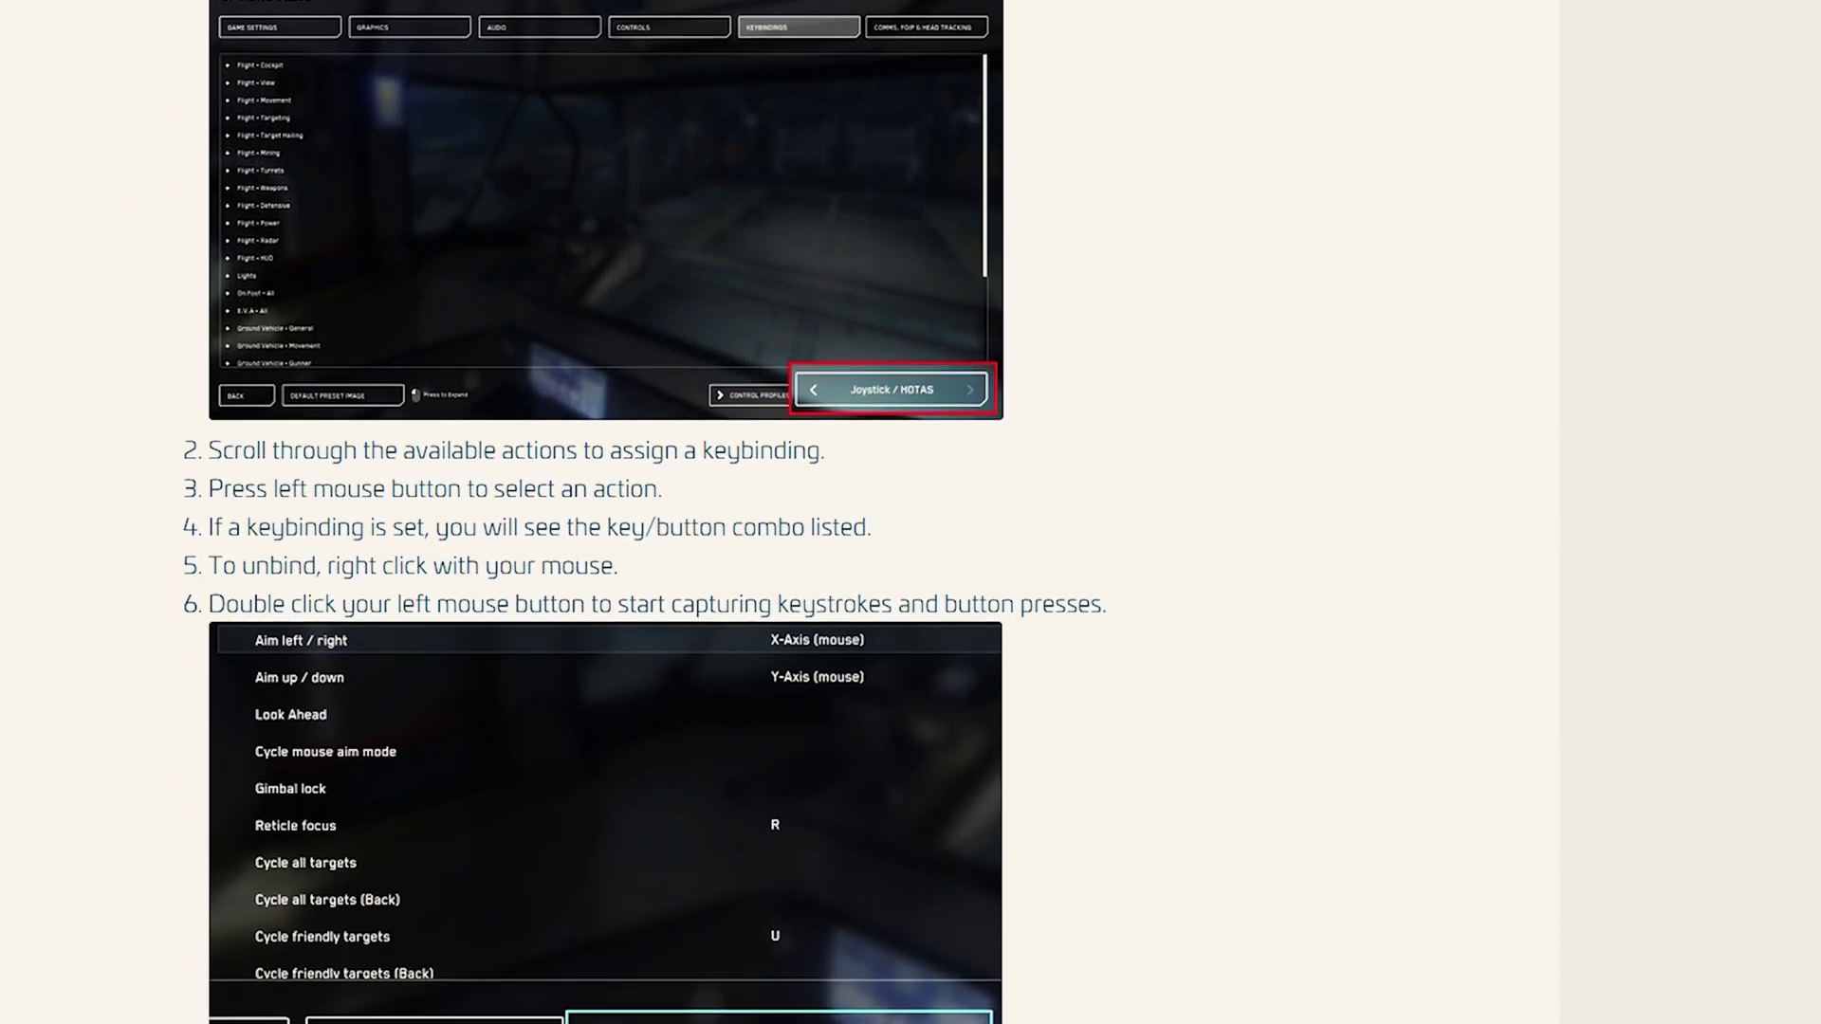
# Scroll the Spectrum HOTAS post past the XML bindings and Mining sections to Gaming Interface Client
pyautogui.scroll(-5, 910, 512)
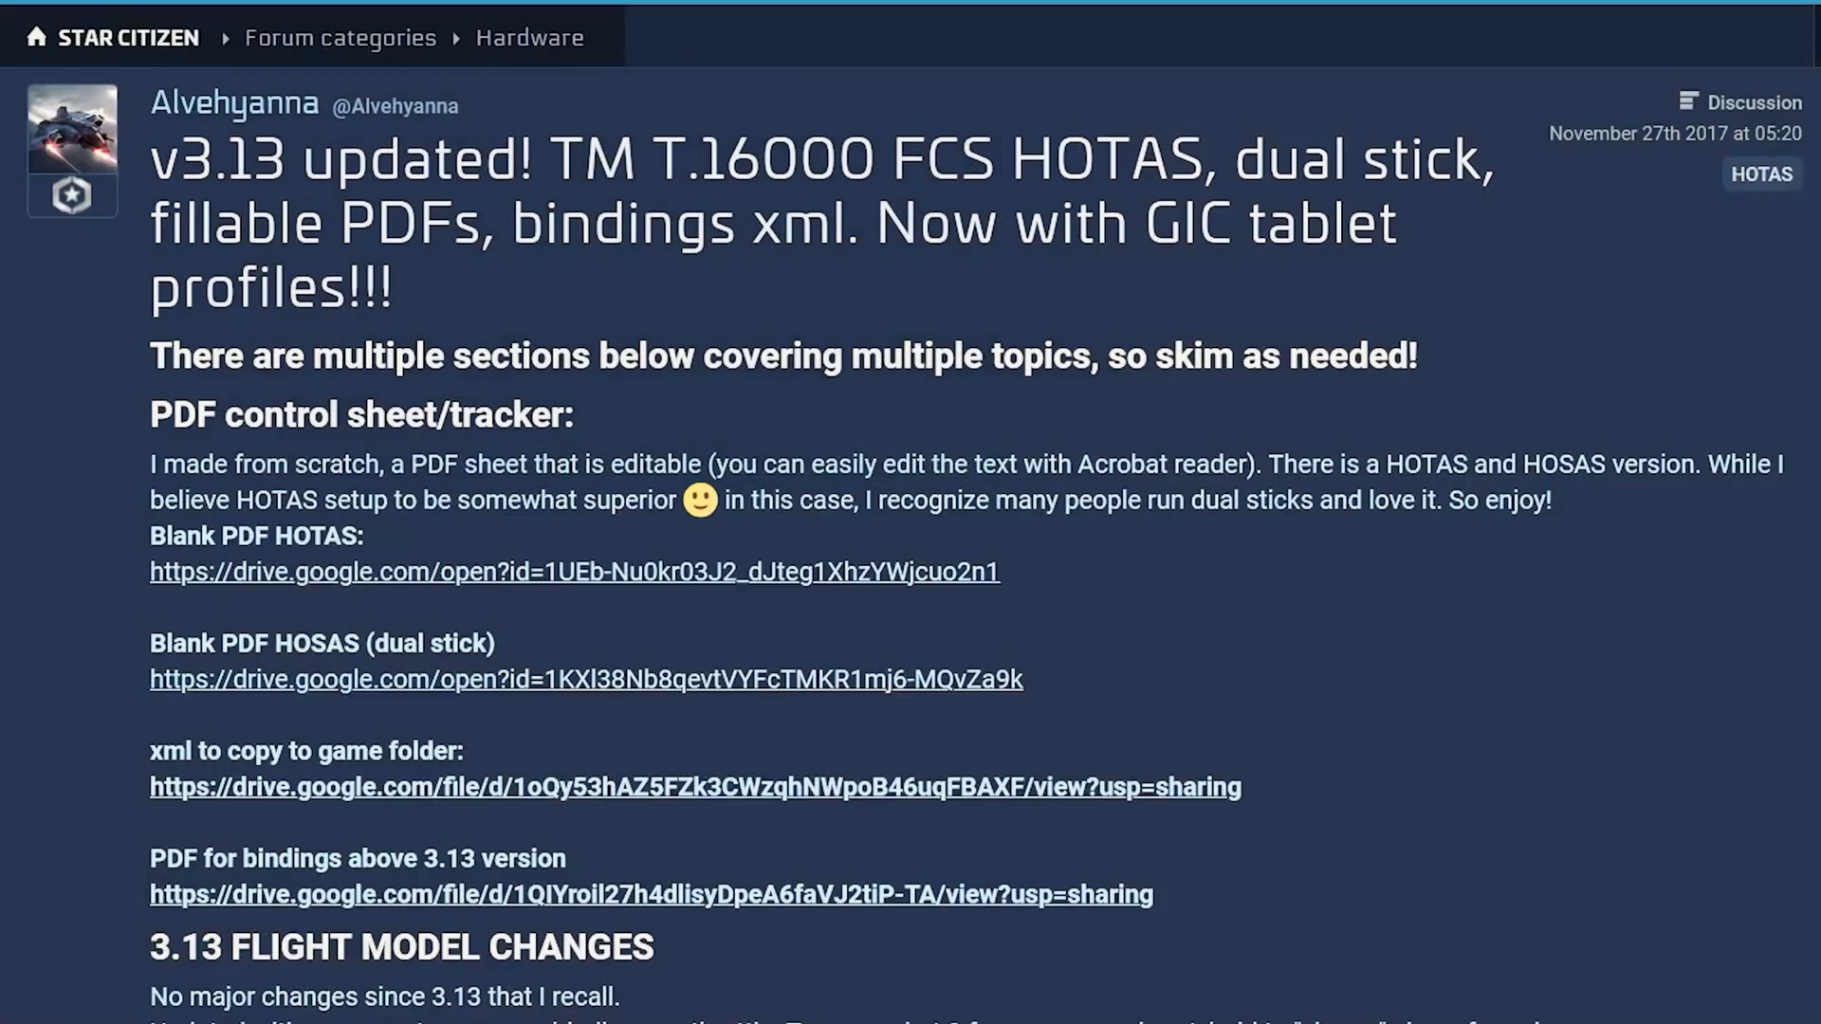
pyautogui.scroll(-4, 911, 512)
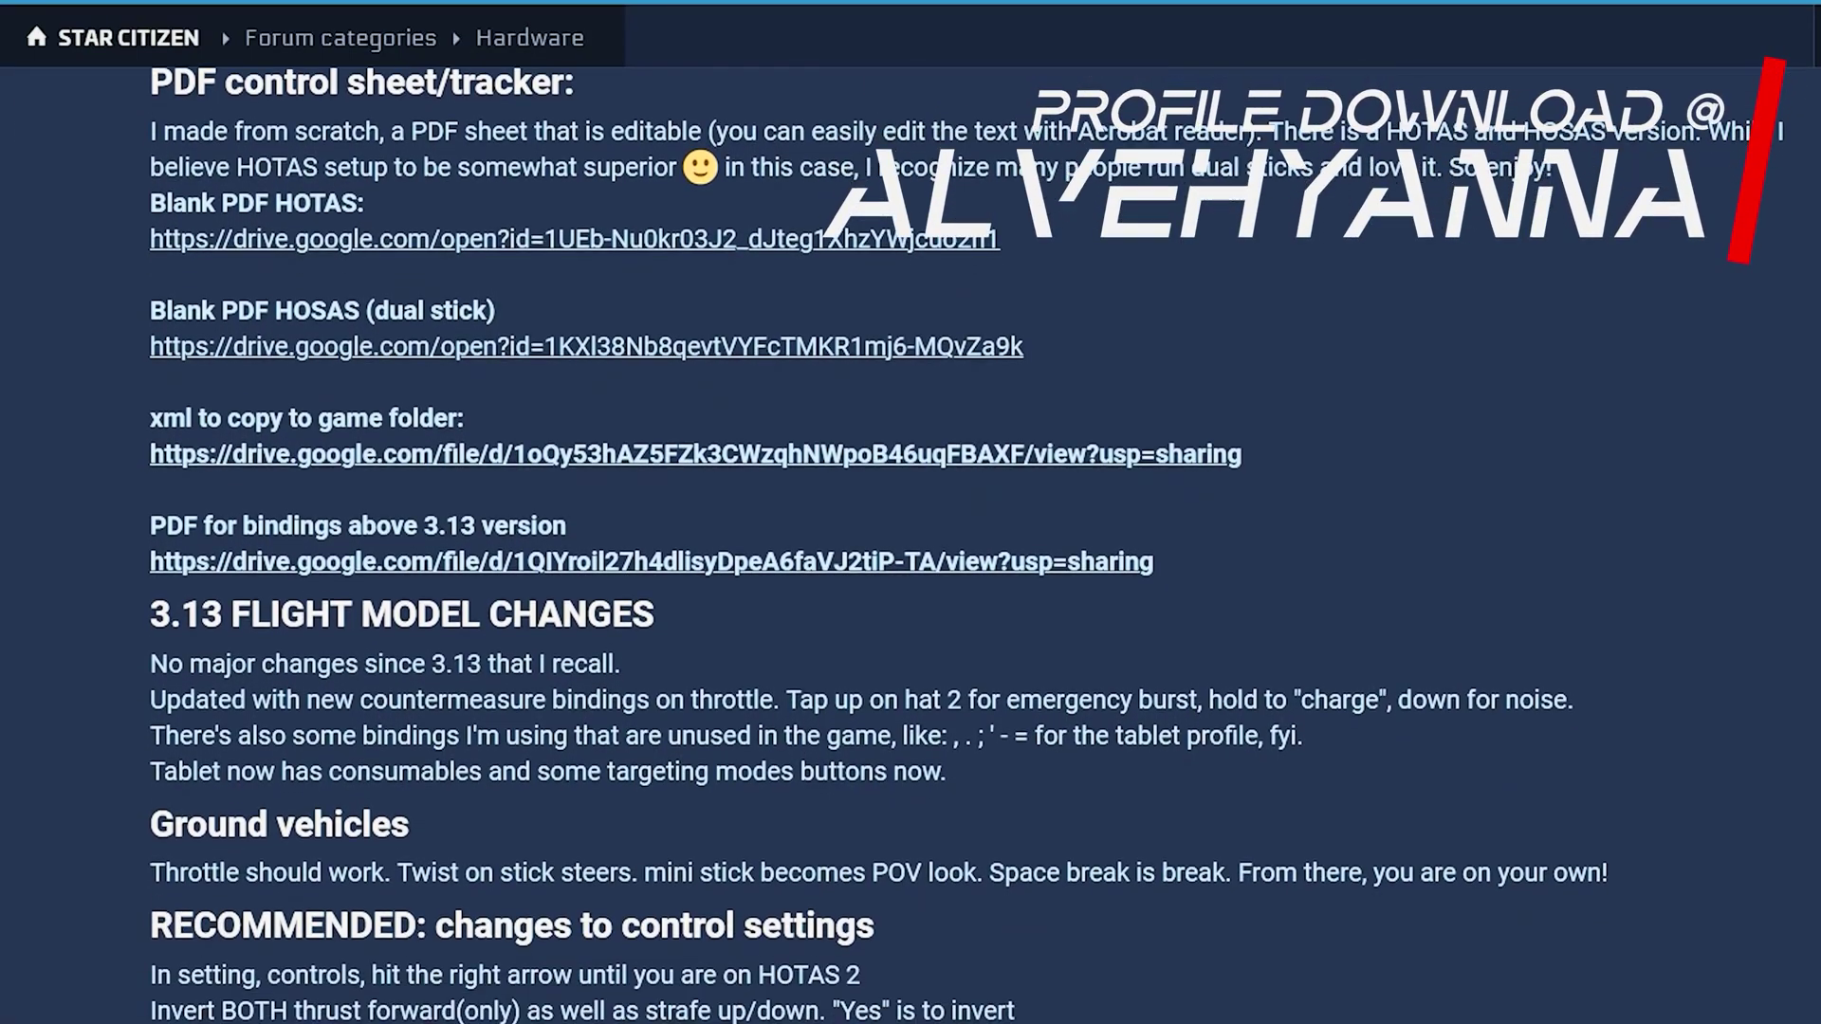
pyautogui.scroll(-4, 910, 512)
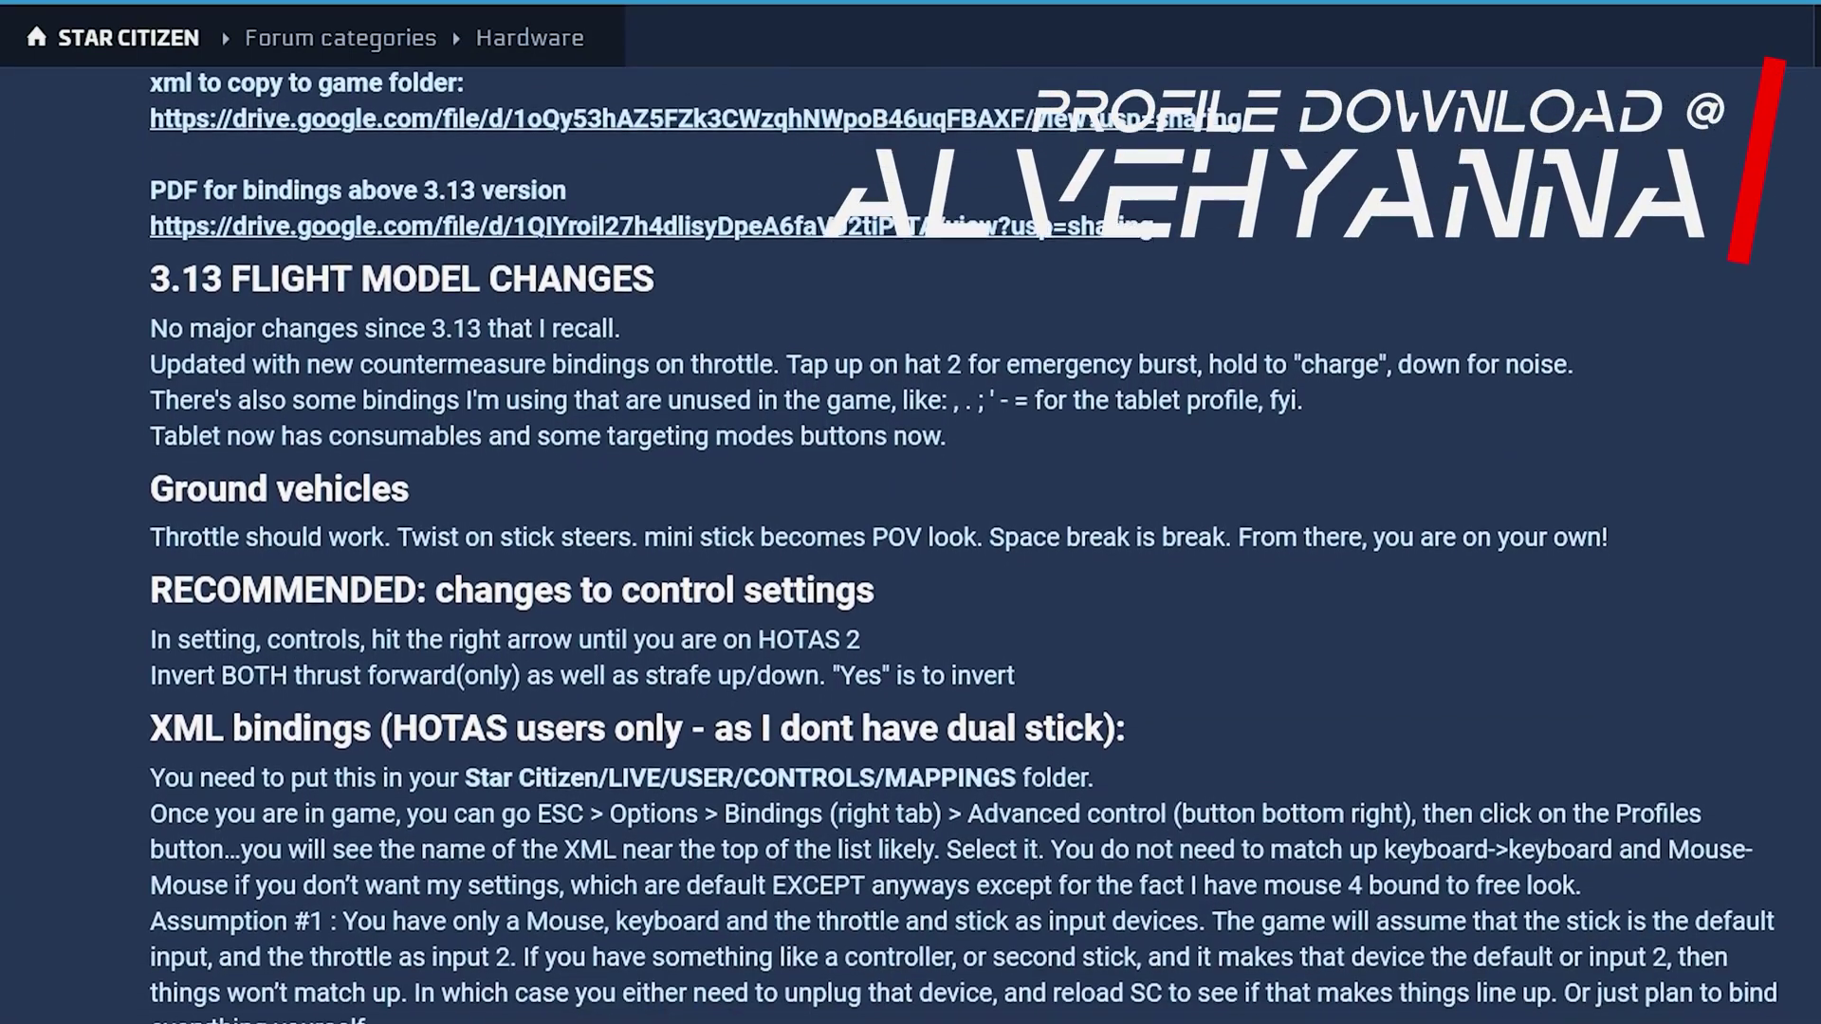
pyautogui.scroll(-4, 910, 512)
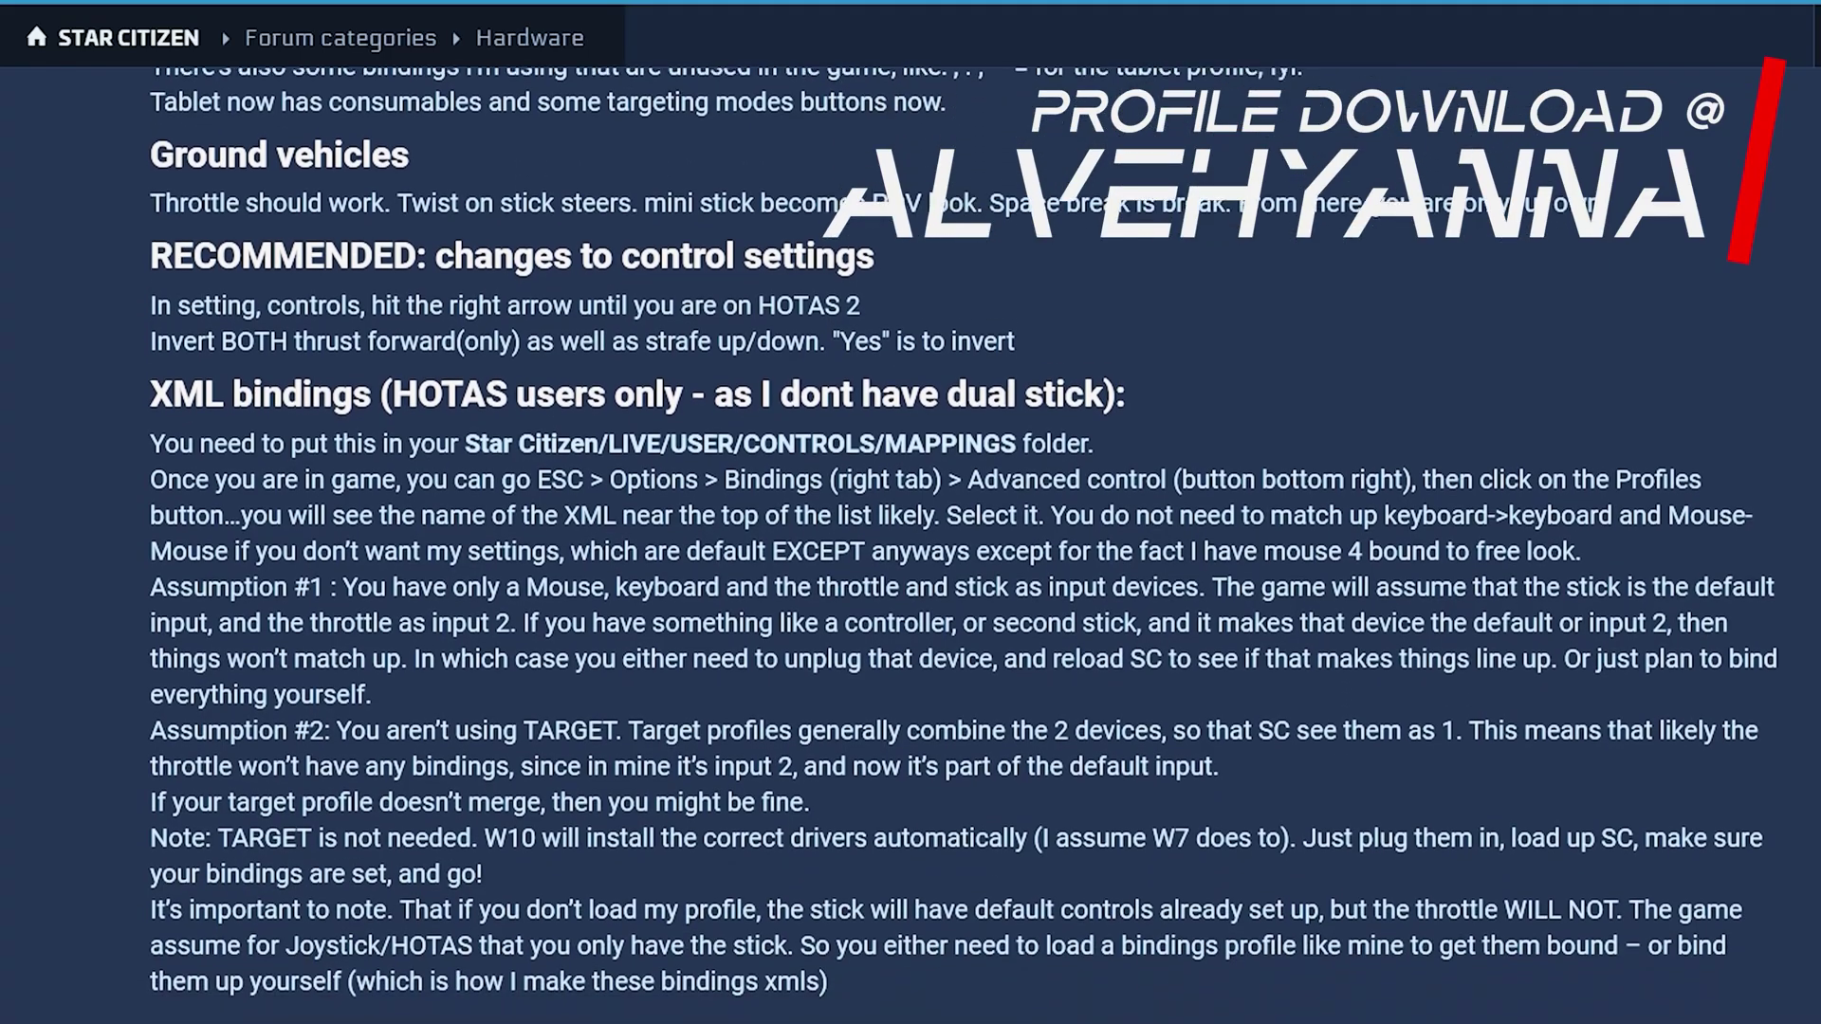
pyautogui.scroll(-4, 911, 512)
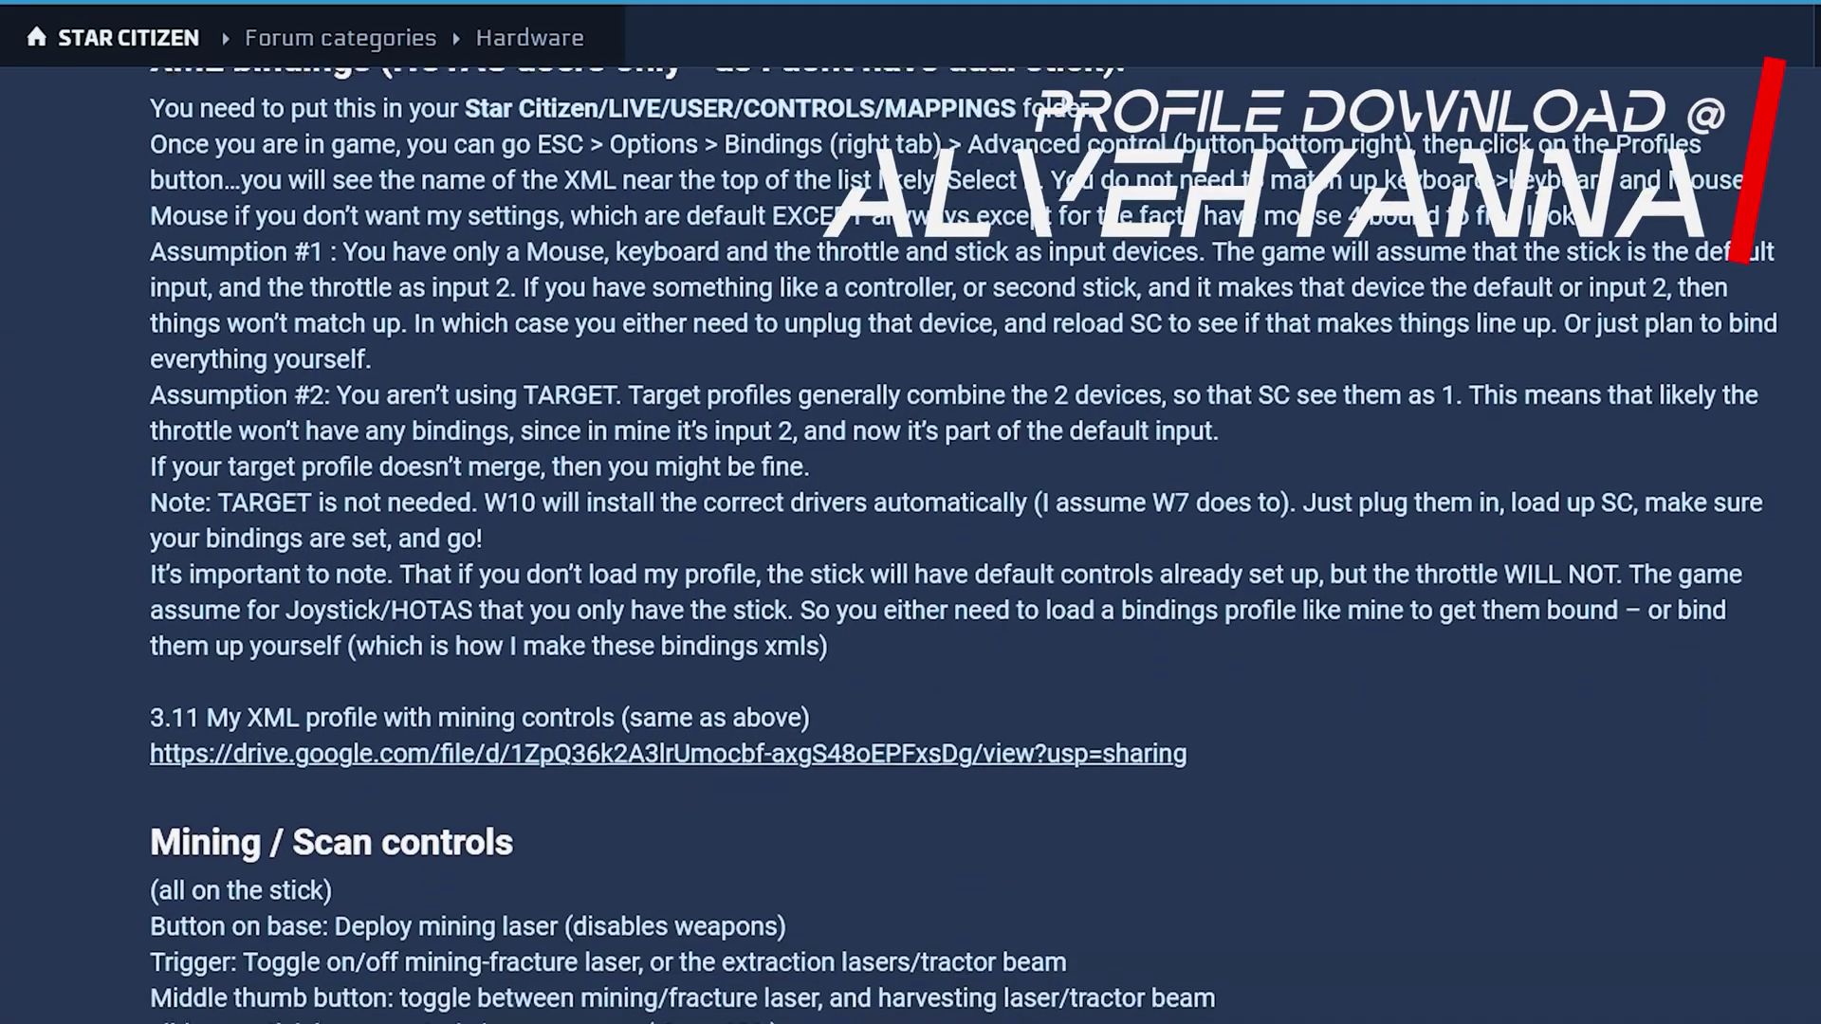
pyautogui.scroll(-4, 911, 512)
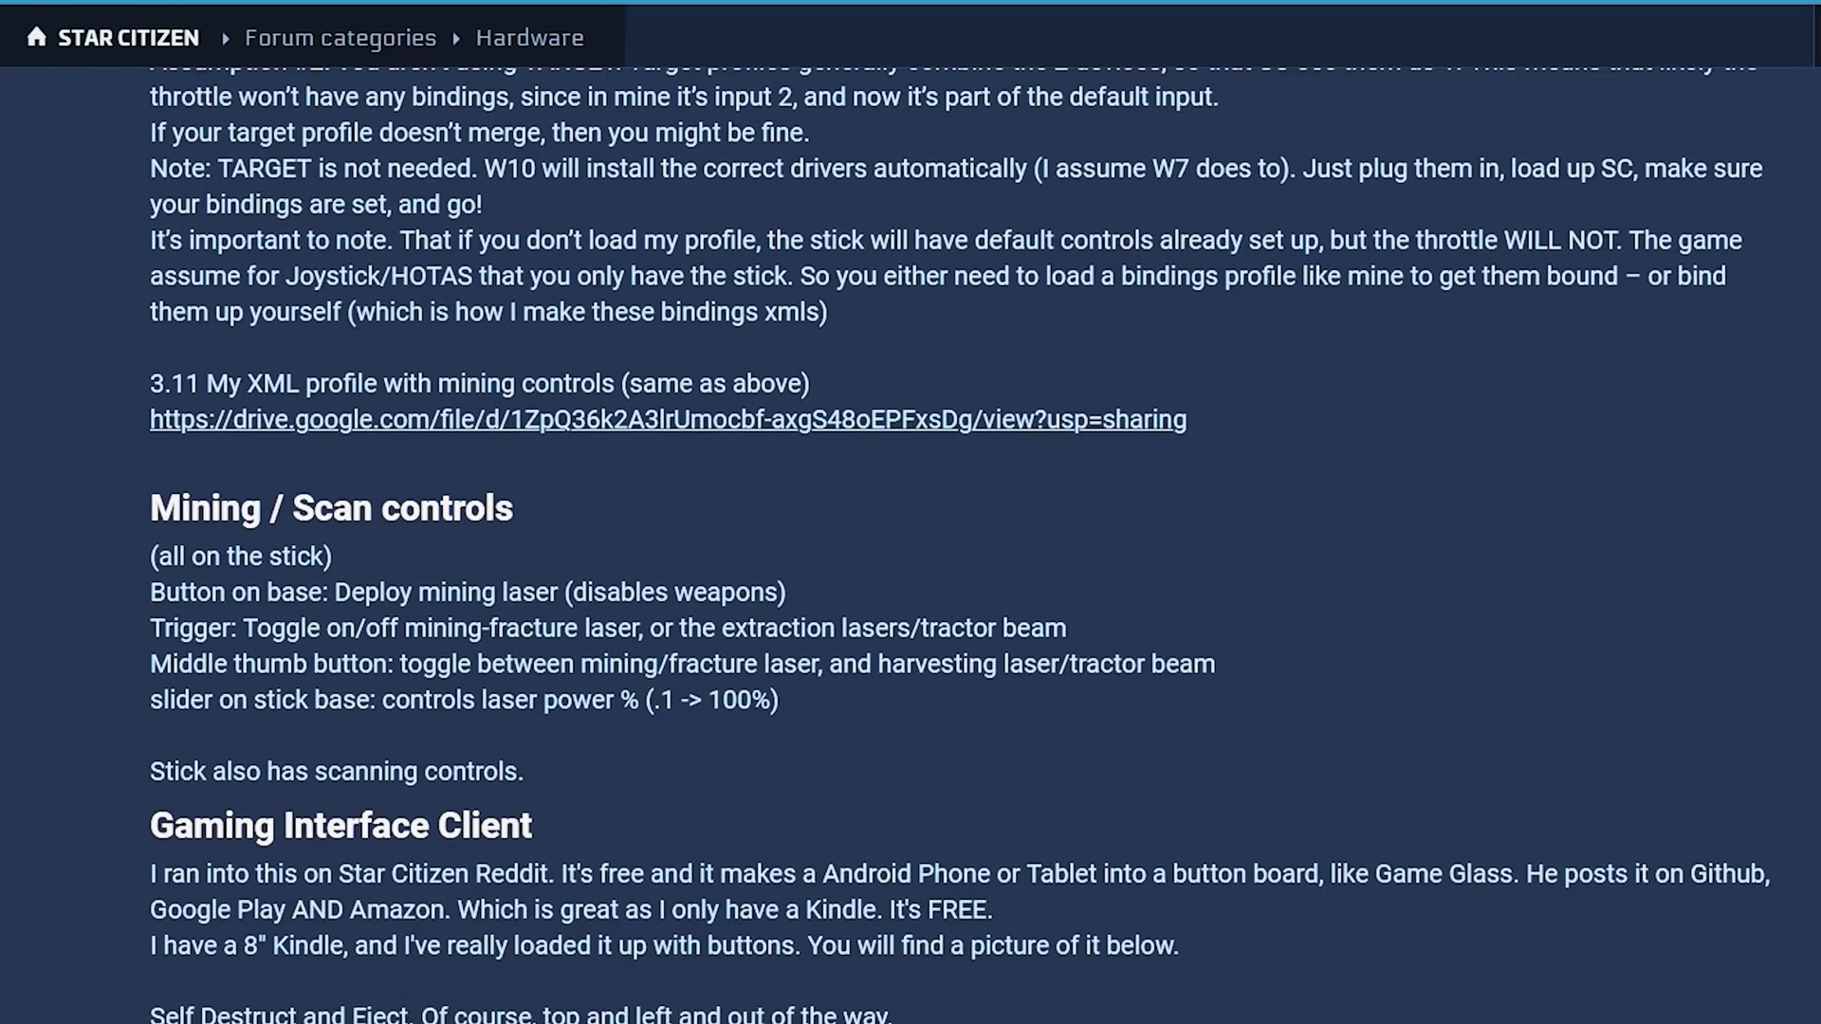
pyautogui.scroll(-4, 910, 513)
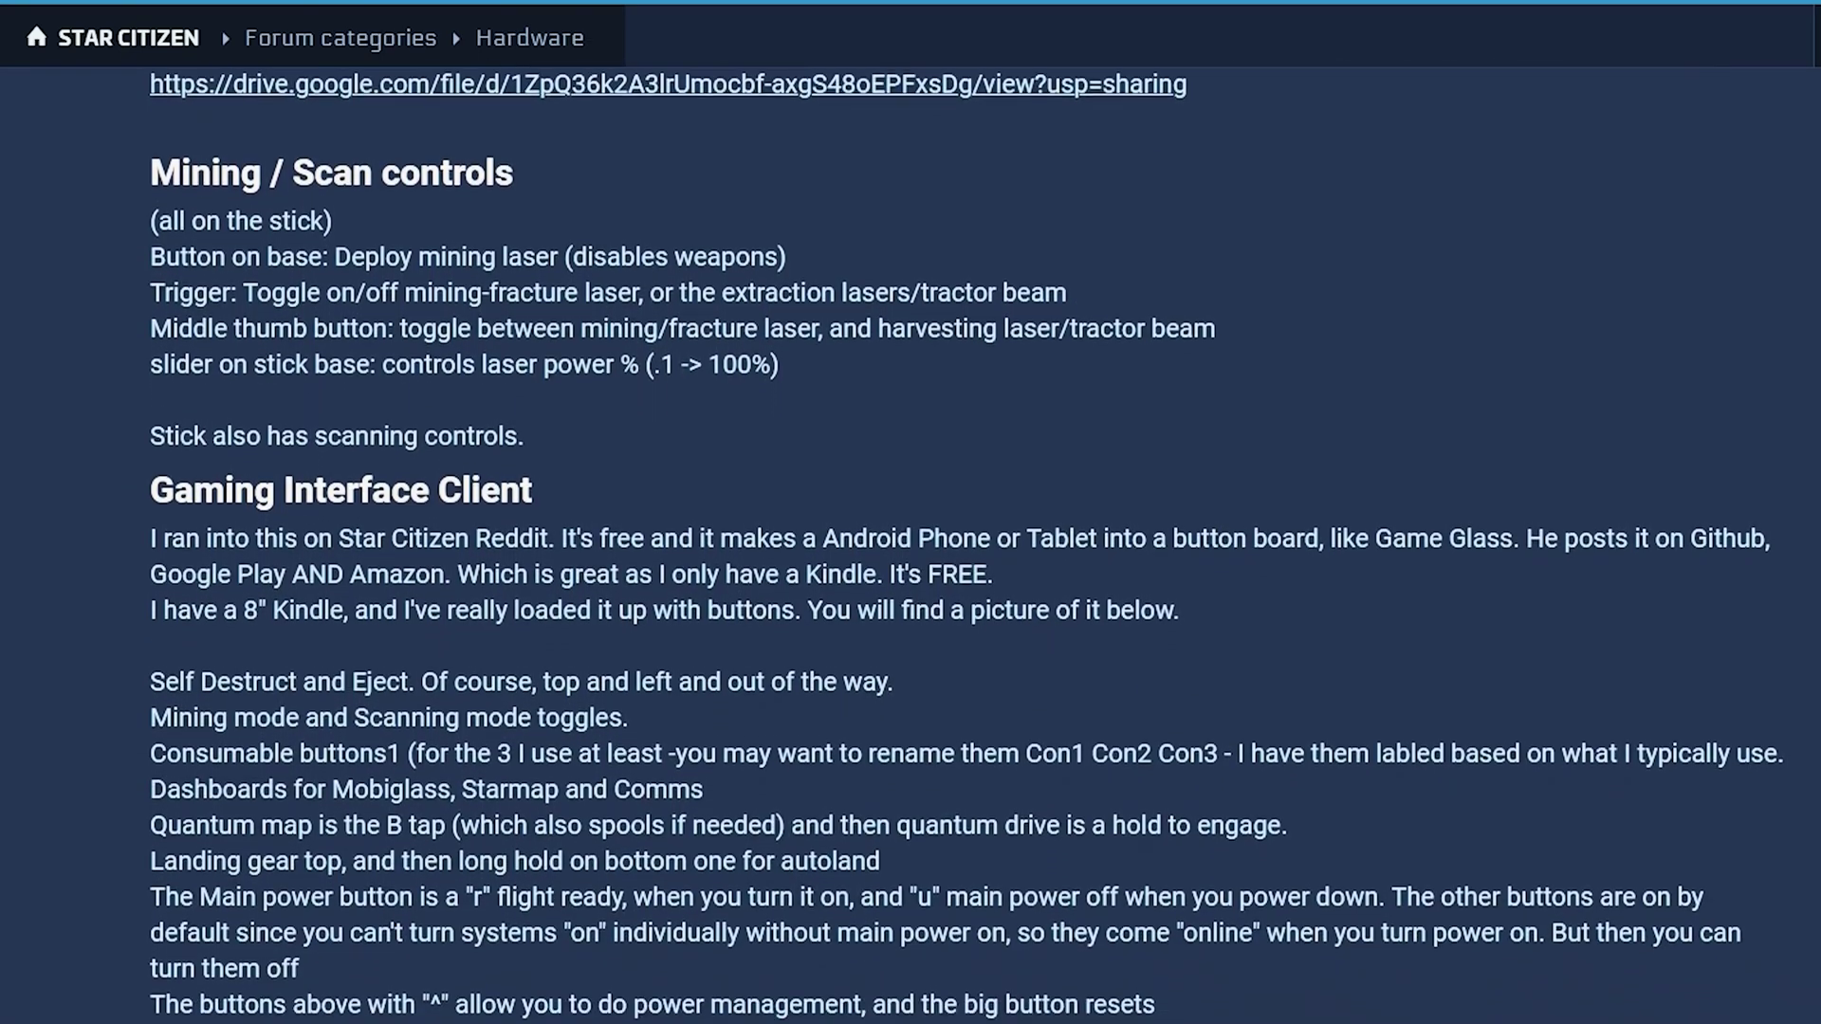
pyautogui.scroll(-3, 911, 513)
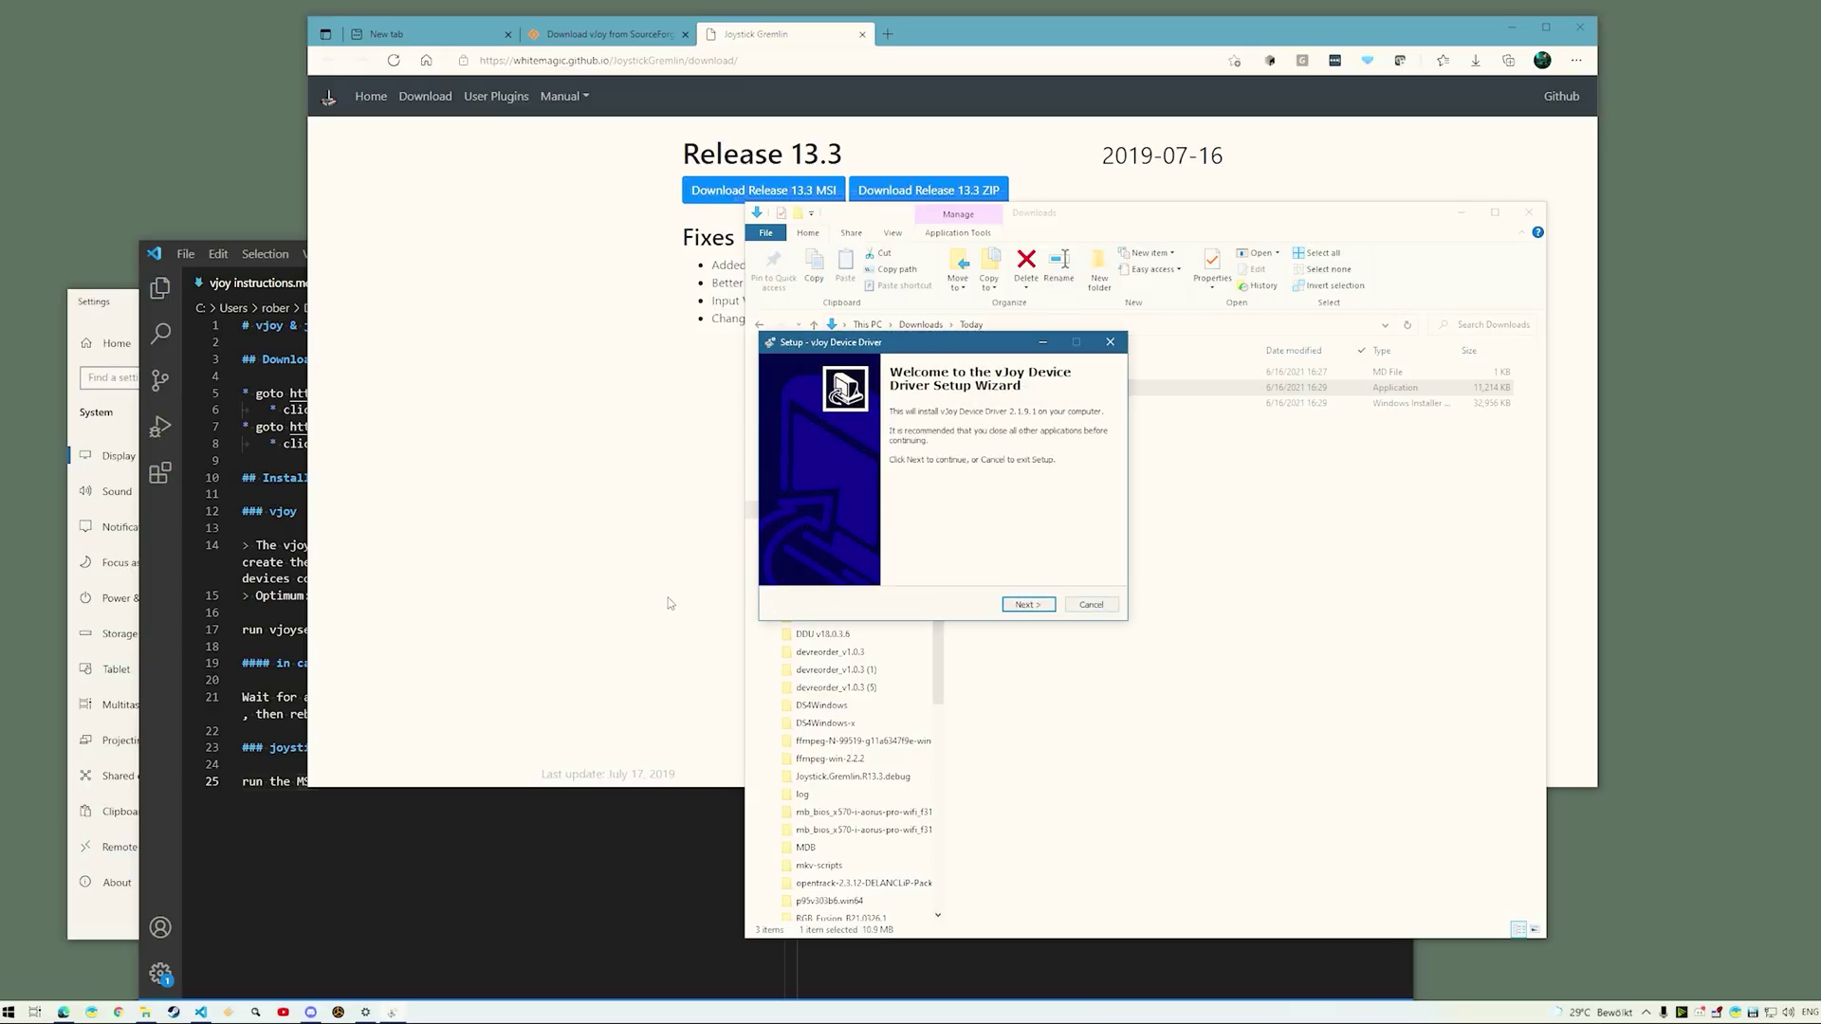
# Finish the vJoy setup, open Configure vJoy and adjust device 1's POV hat count
pyautogui.press('Return')
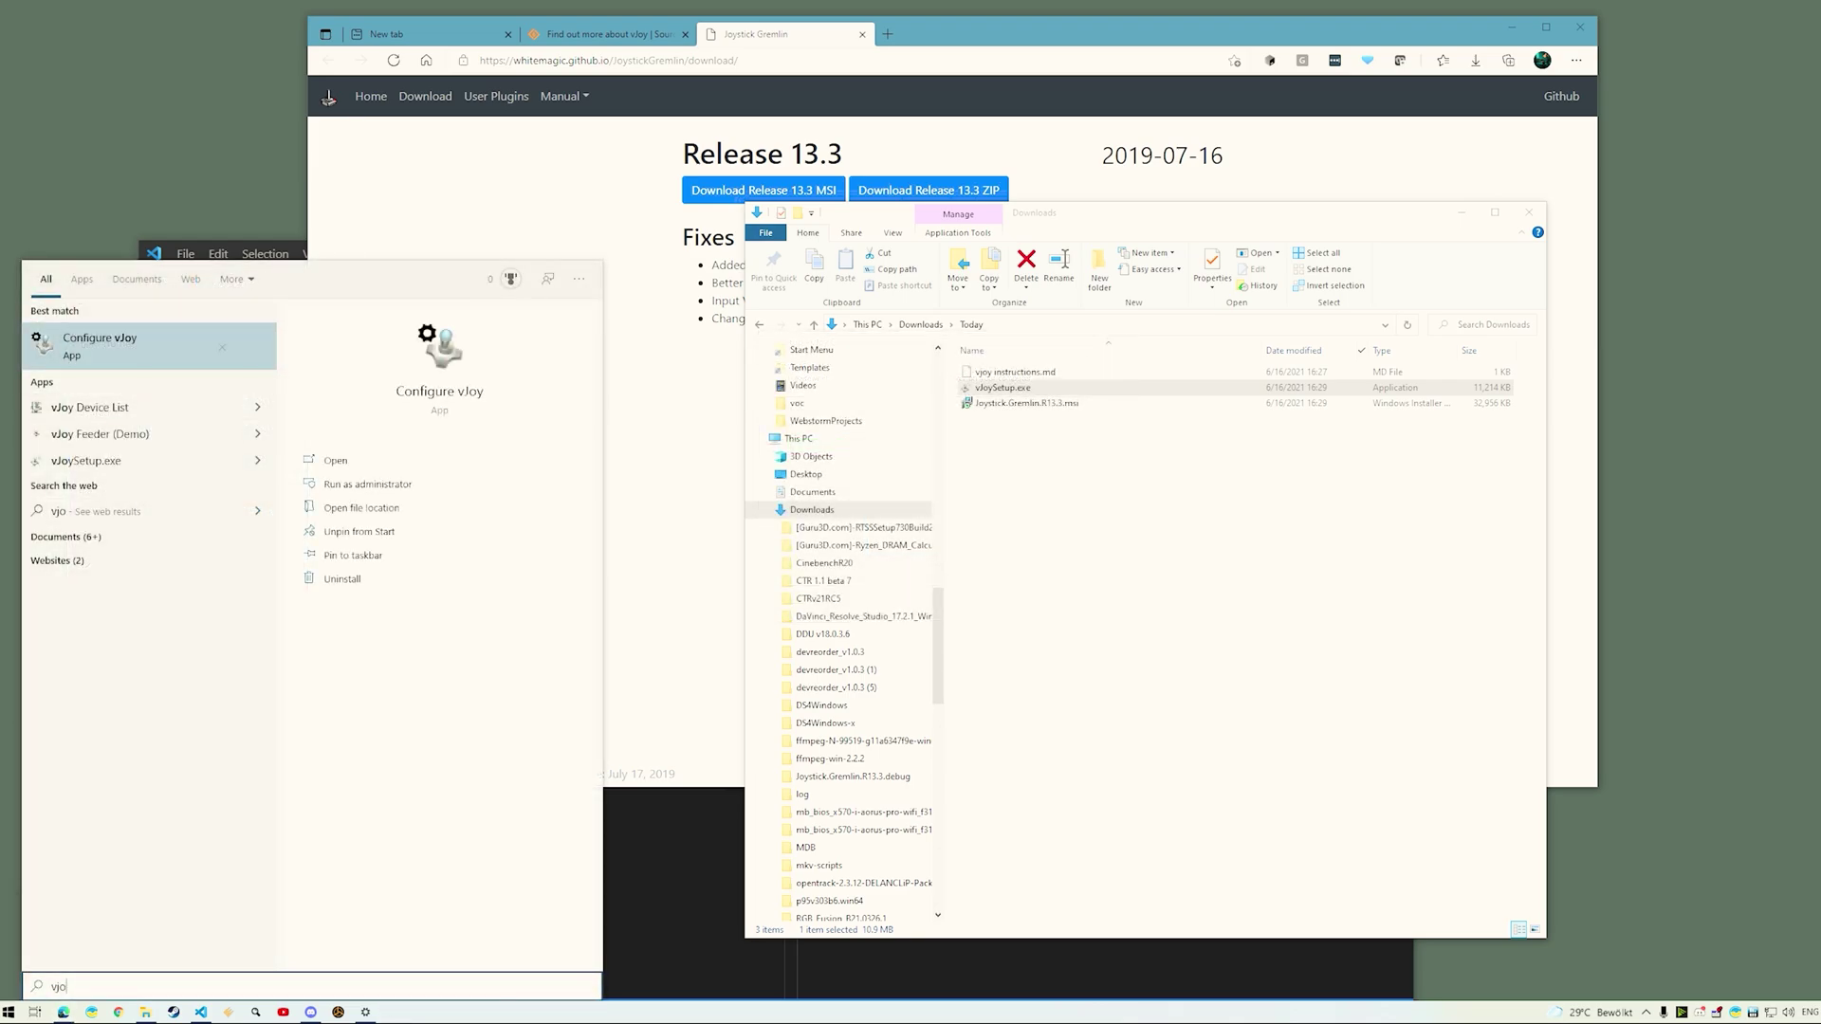
pyautogui.press('Return')
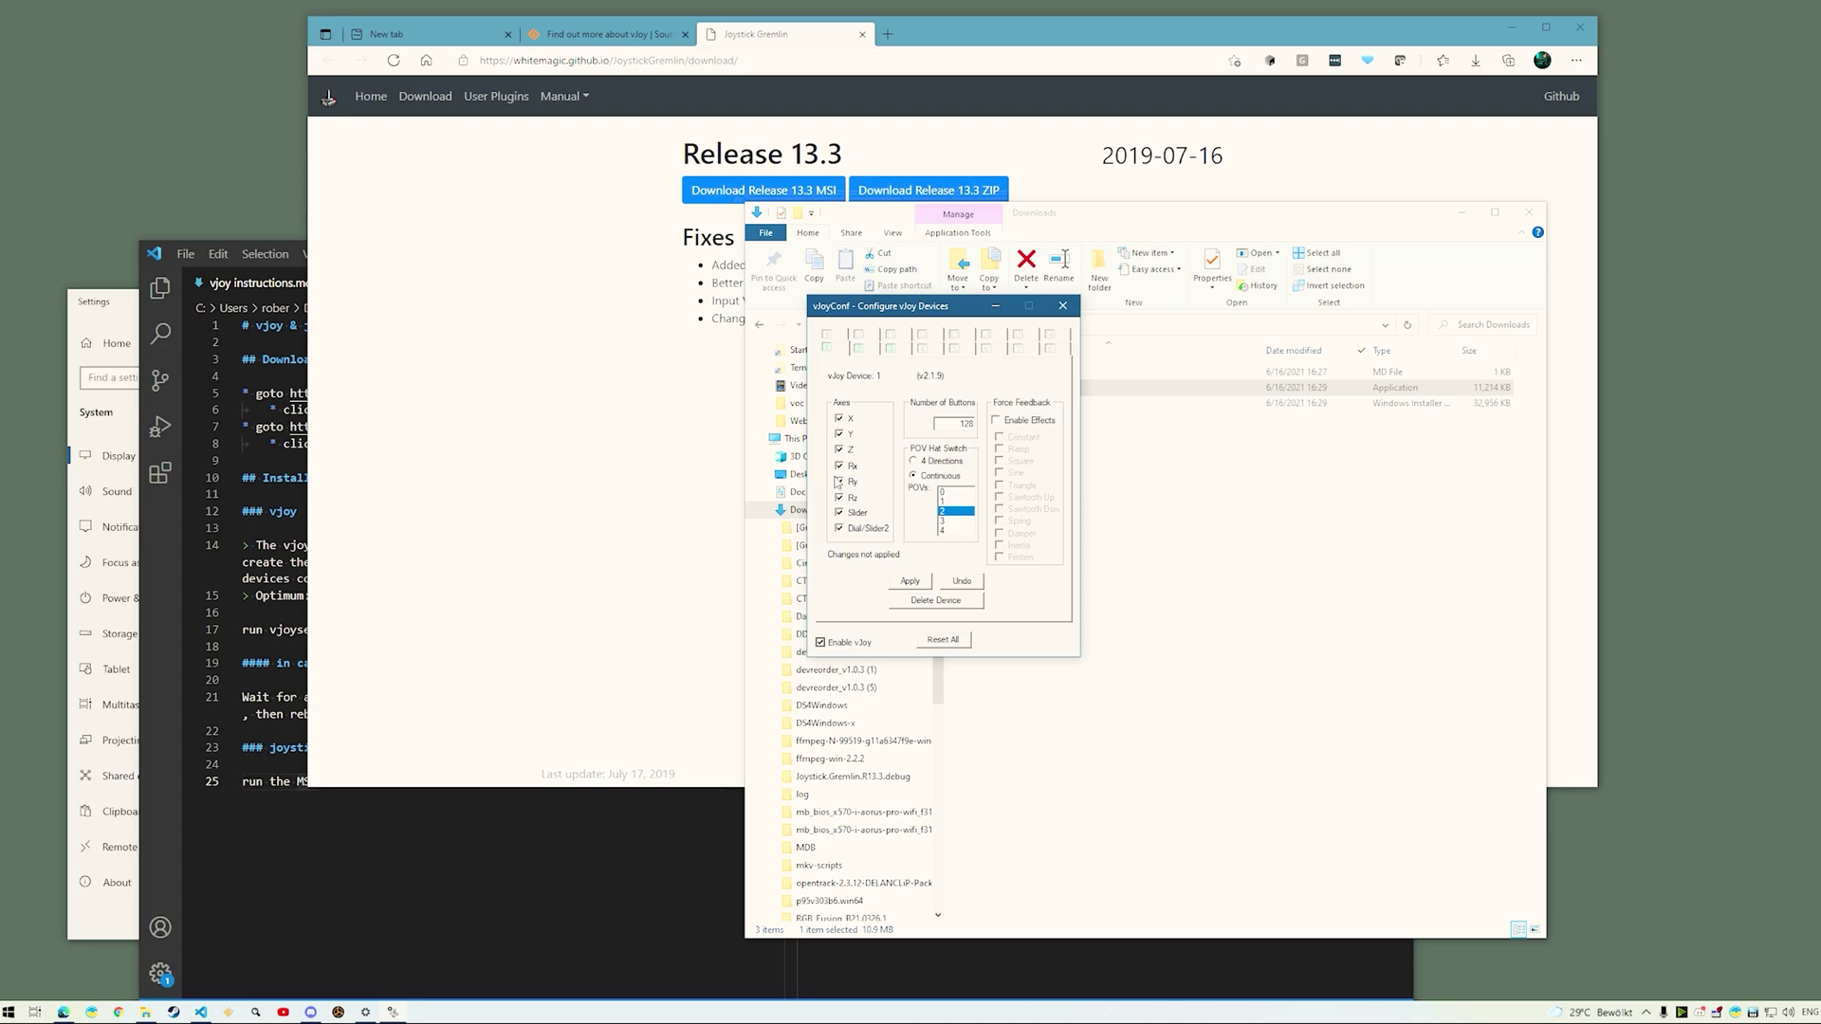
pyautogui.press('Down')
pyautogui.hotkey('alt', 'F4')
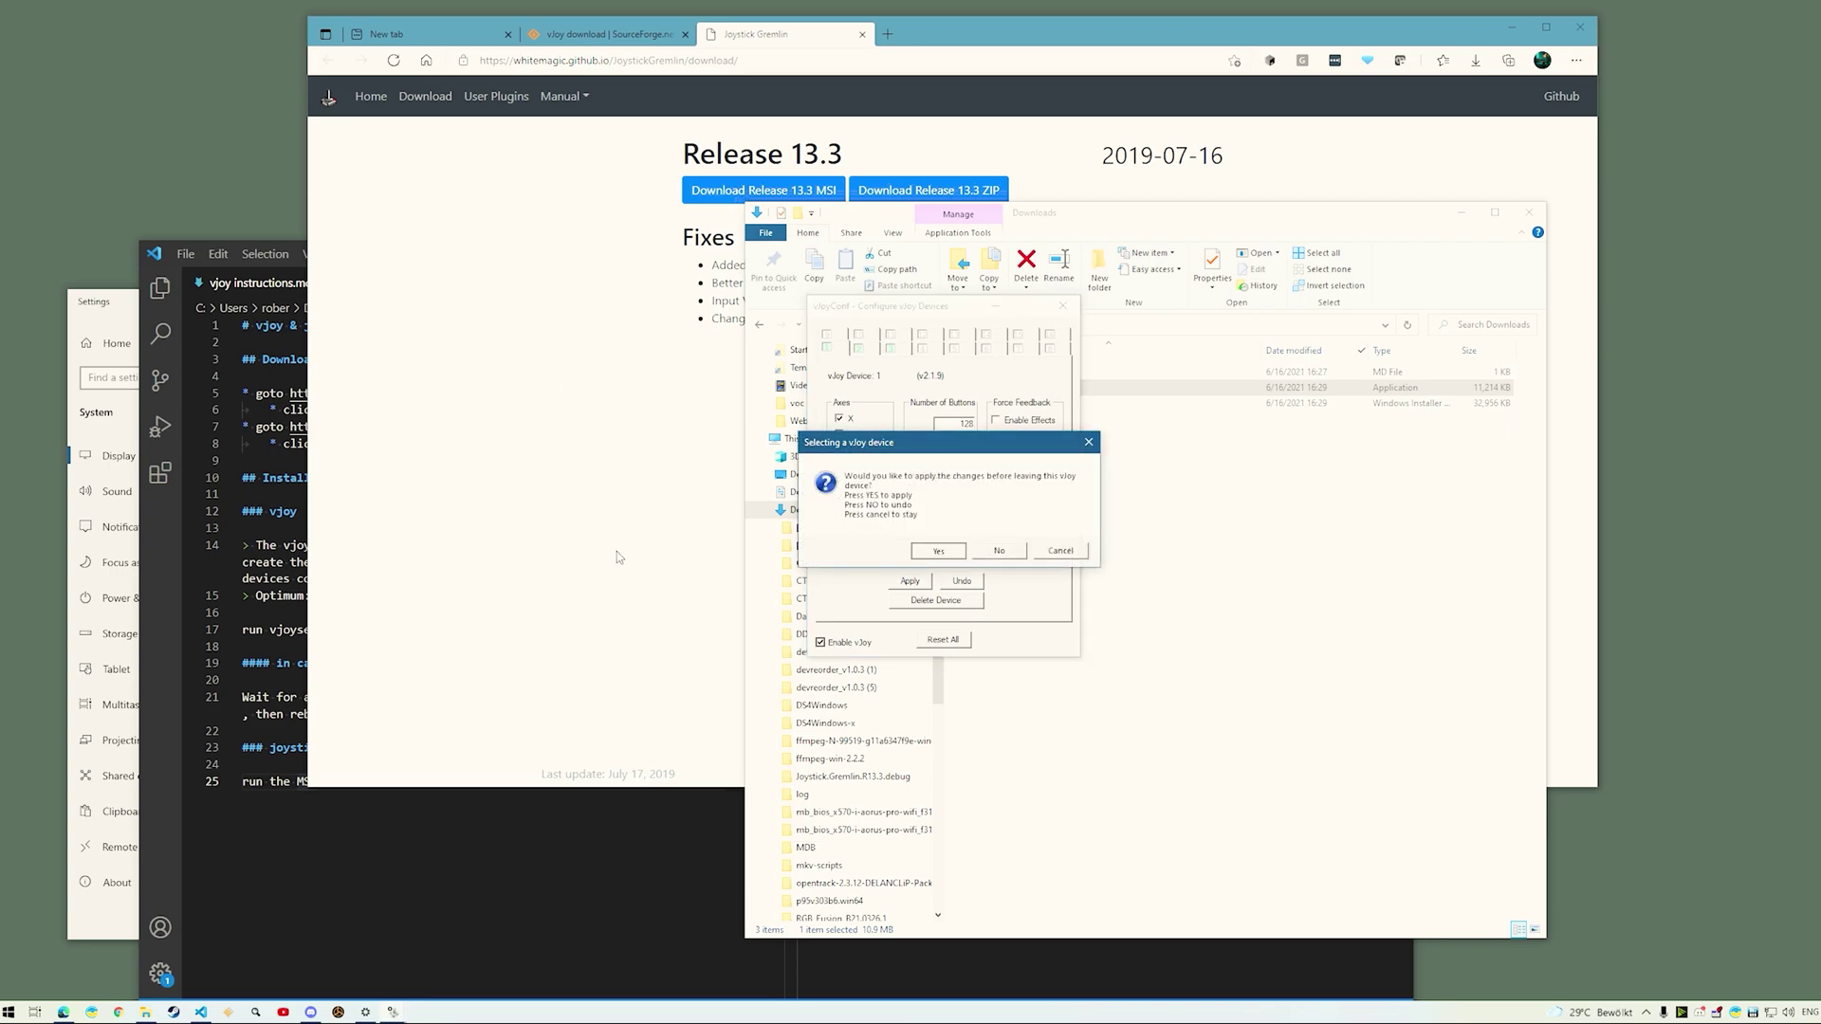
pyautogui.press('Escape')
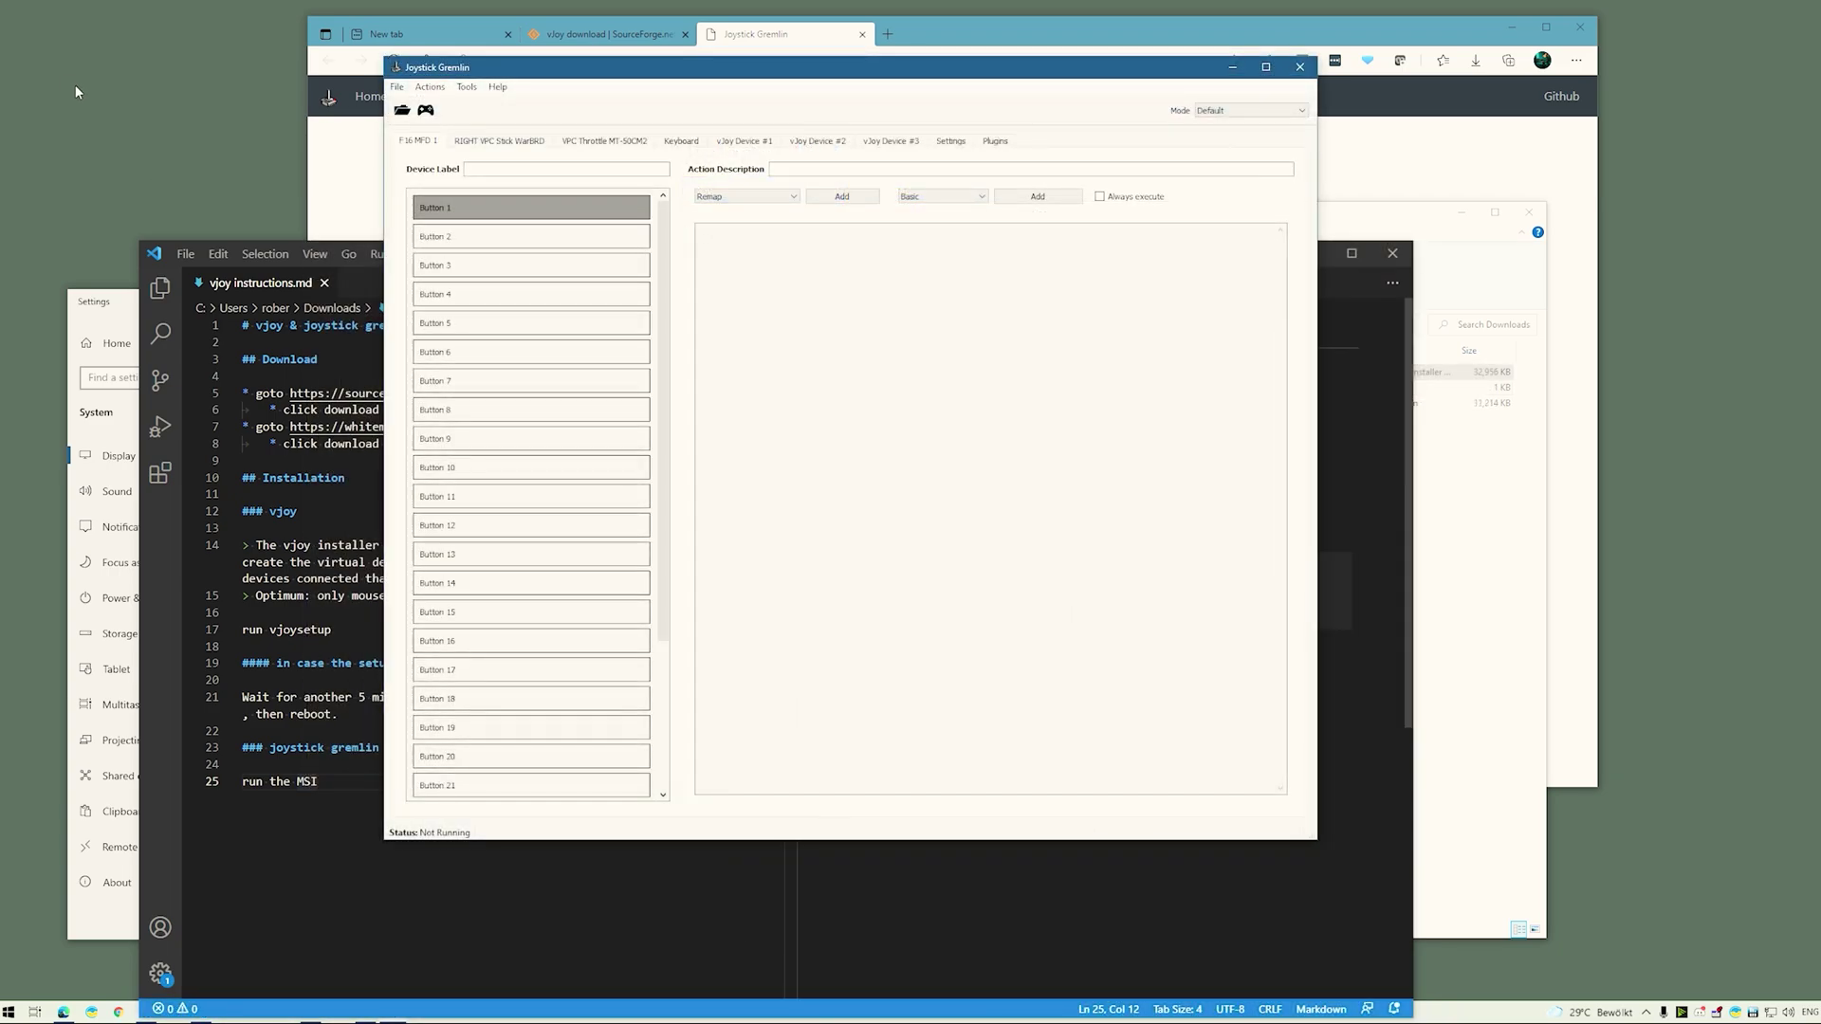
# Save the Joystick Gremlin profile as 'sample jg setup'
pyautogui.click(397, 86)
pyautogui.press('Return')
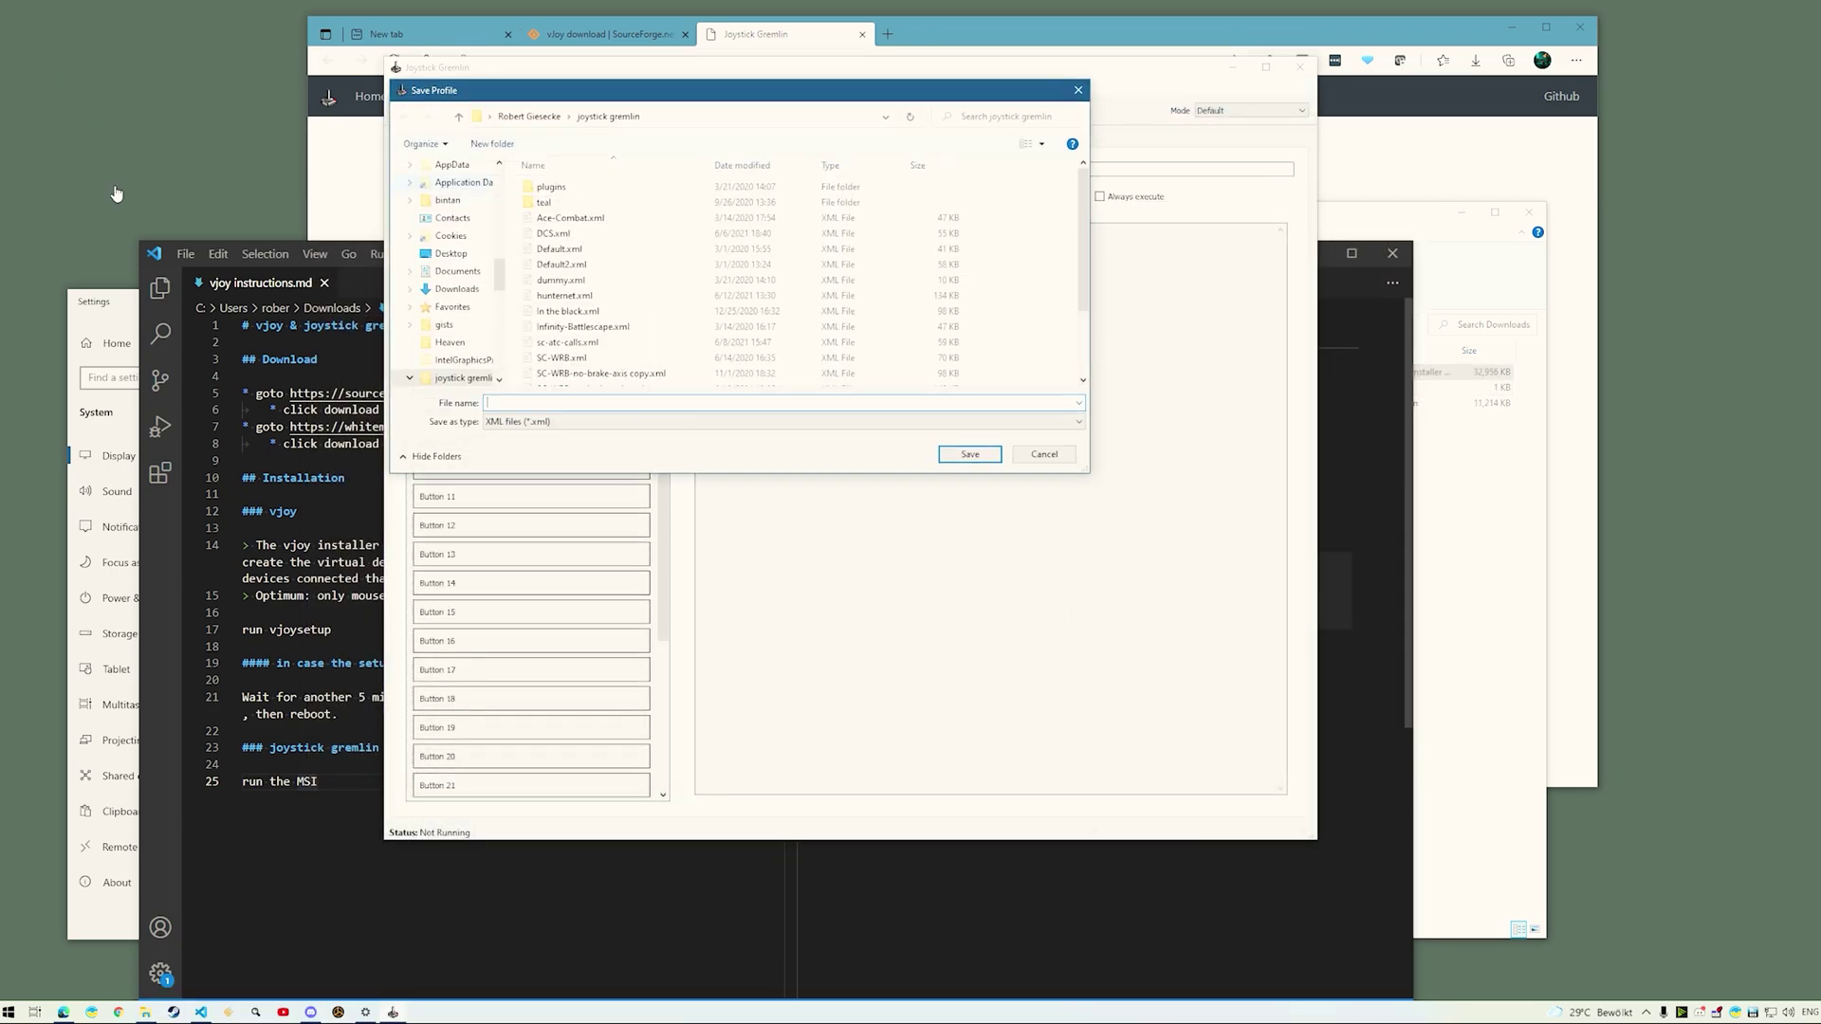
pyautogui.write('sample jg setup')
pyautogui.press('Return')
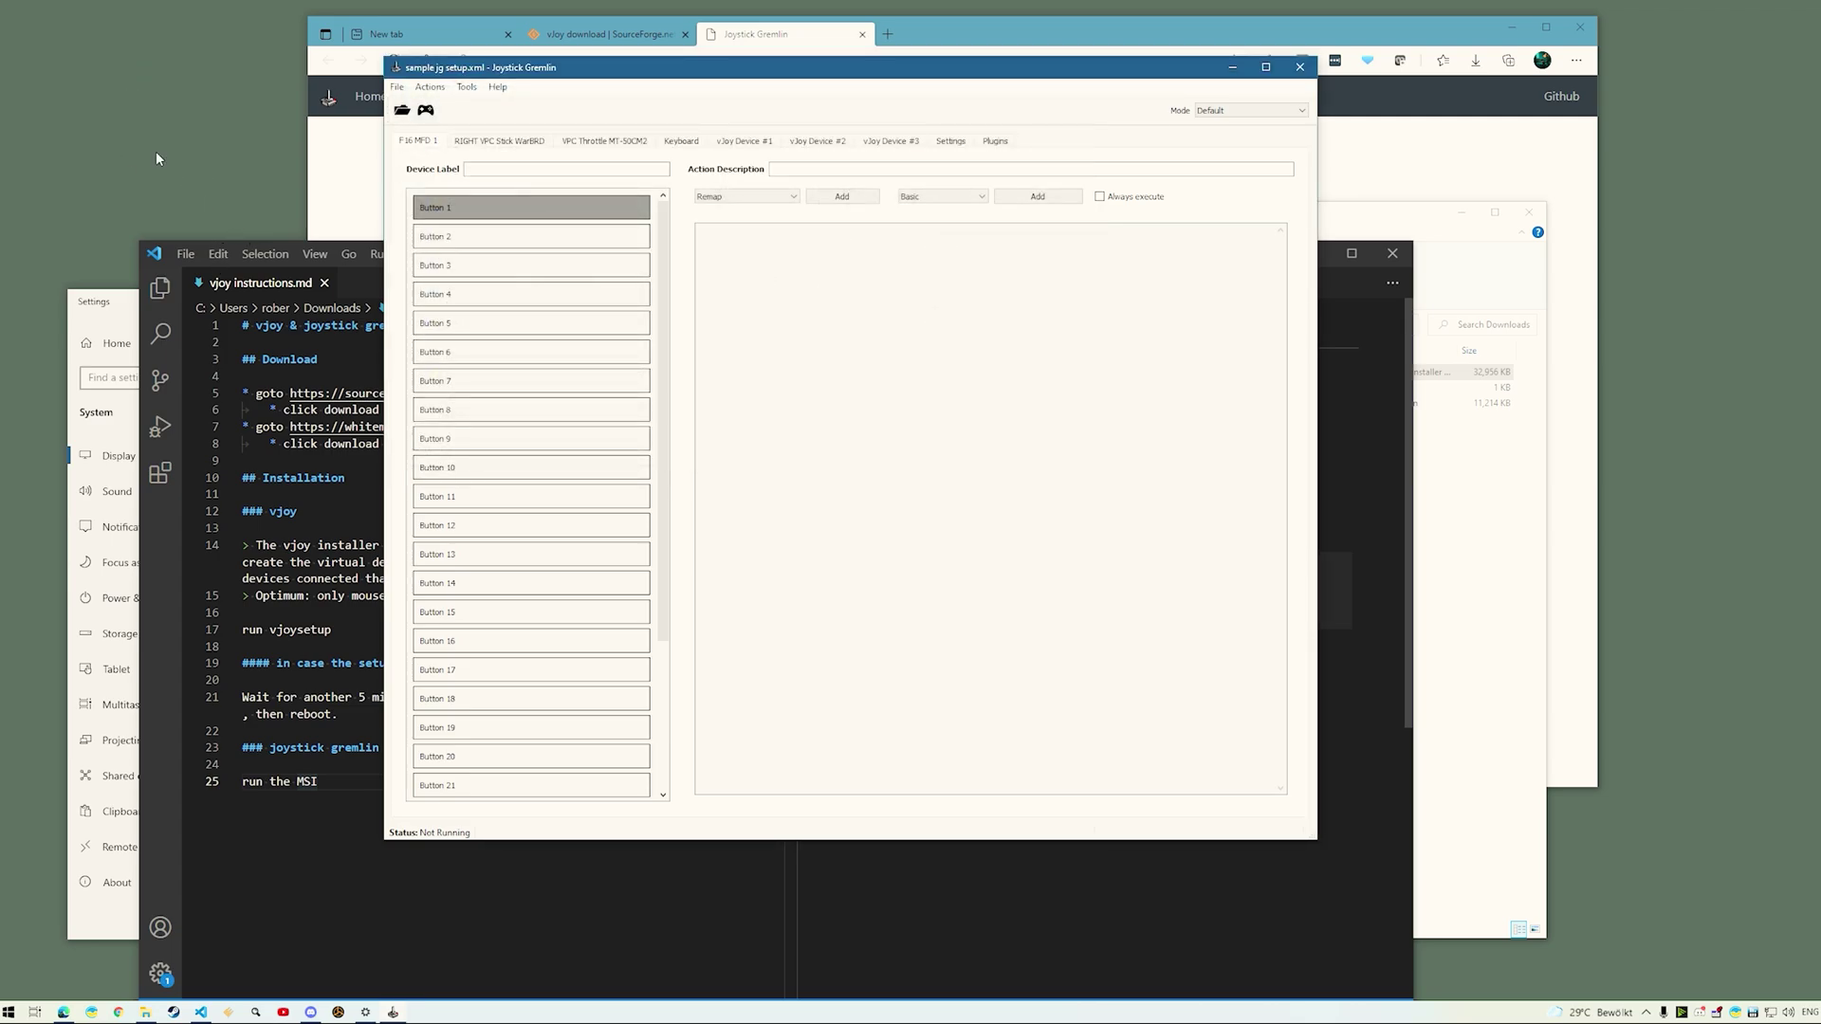
# Add a mode named 'autofire' with Default as its parent in the mode manager
pyautogui.click(467, 86)
pyautogui.click(498, 104)
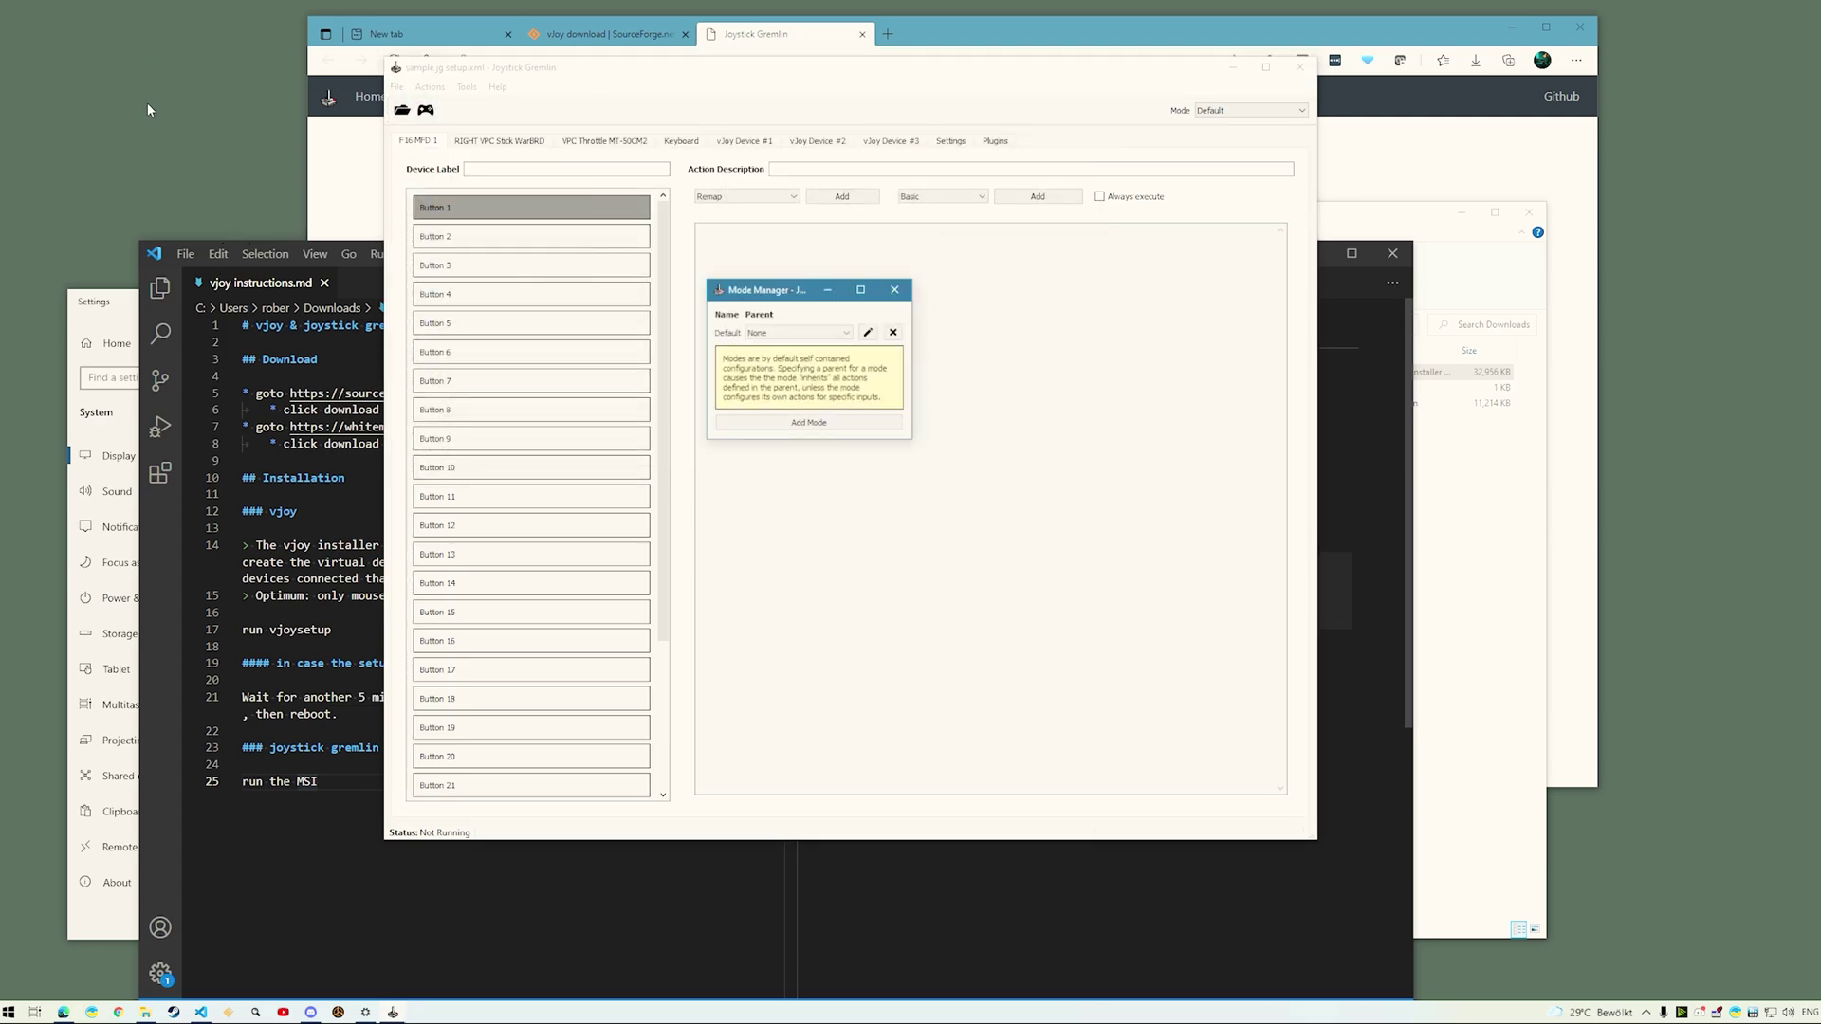
pyautogui.click(809, 423)
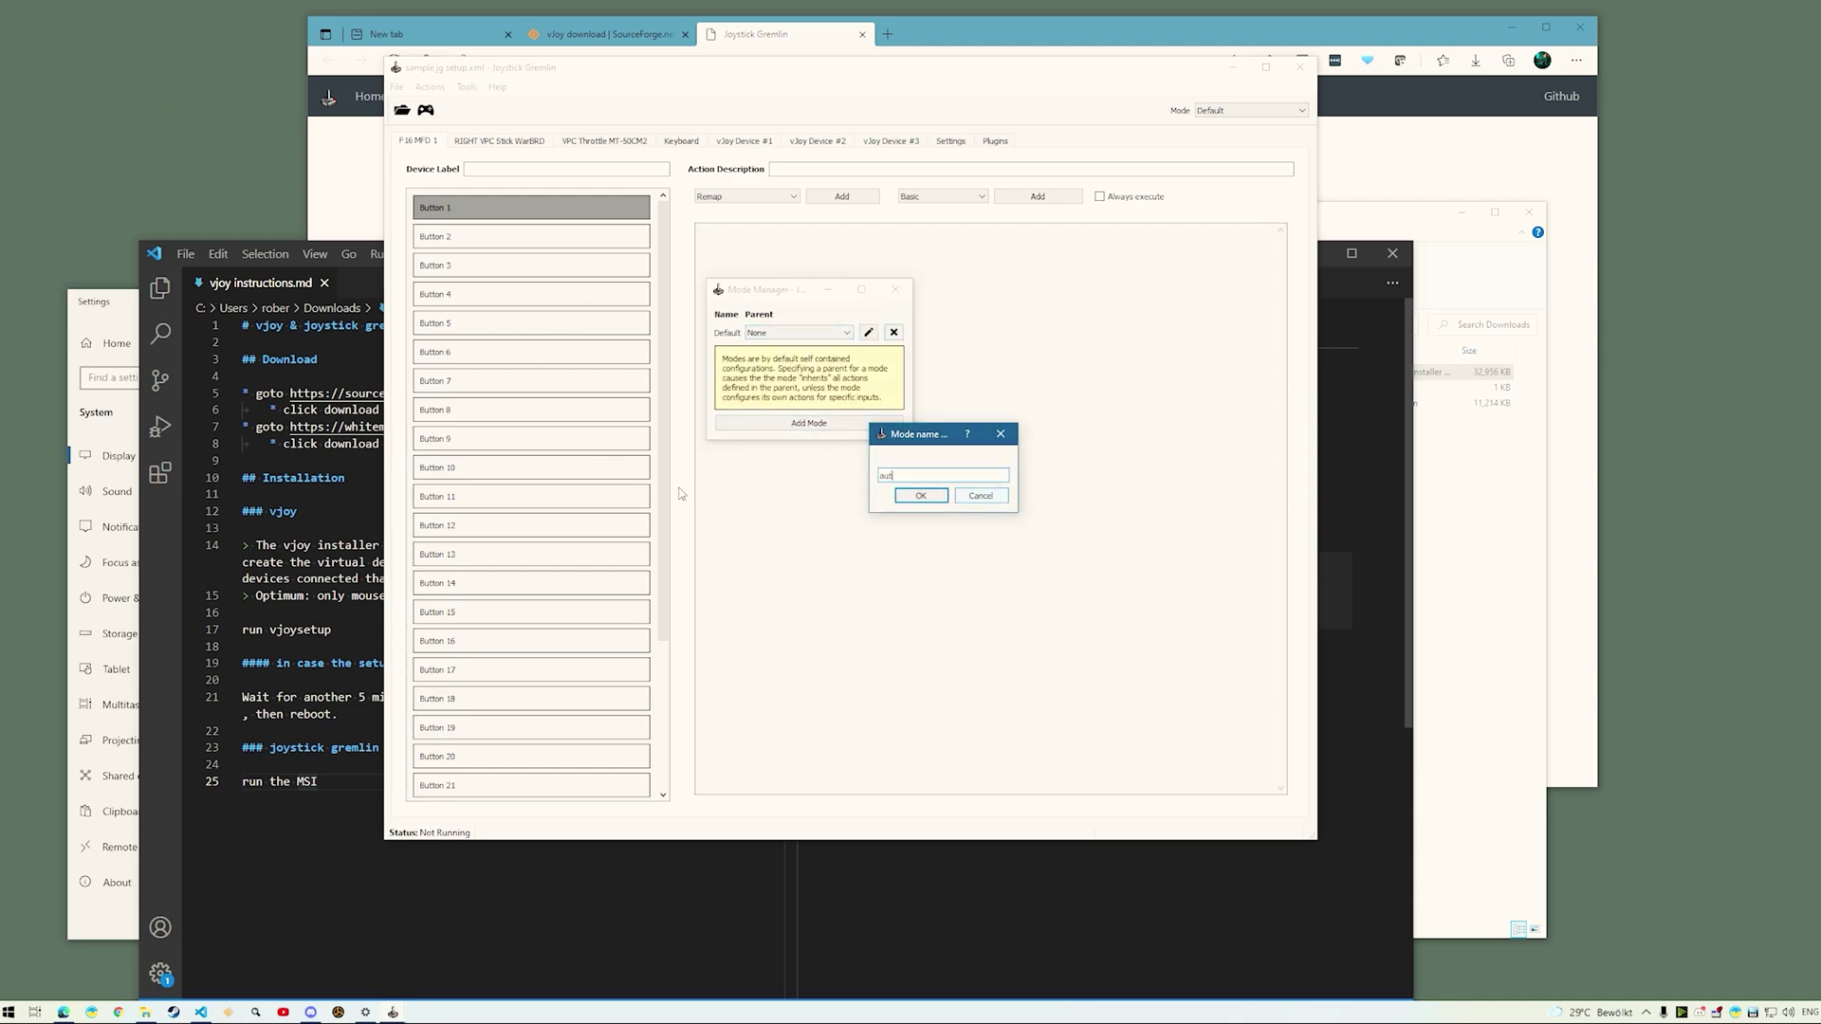
pyautogui.write('autofire')
pyautogui.press('Return')
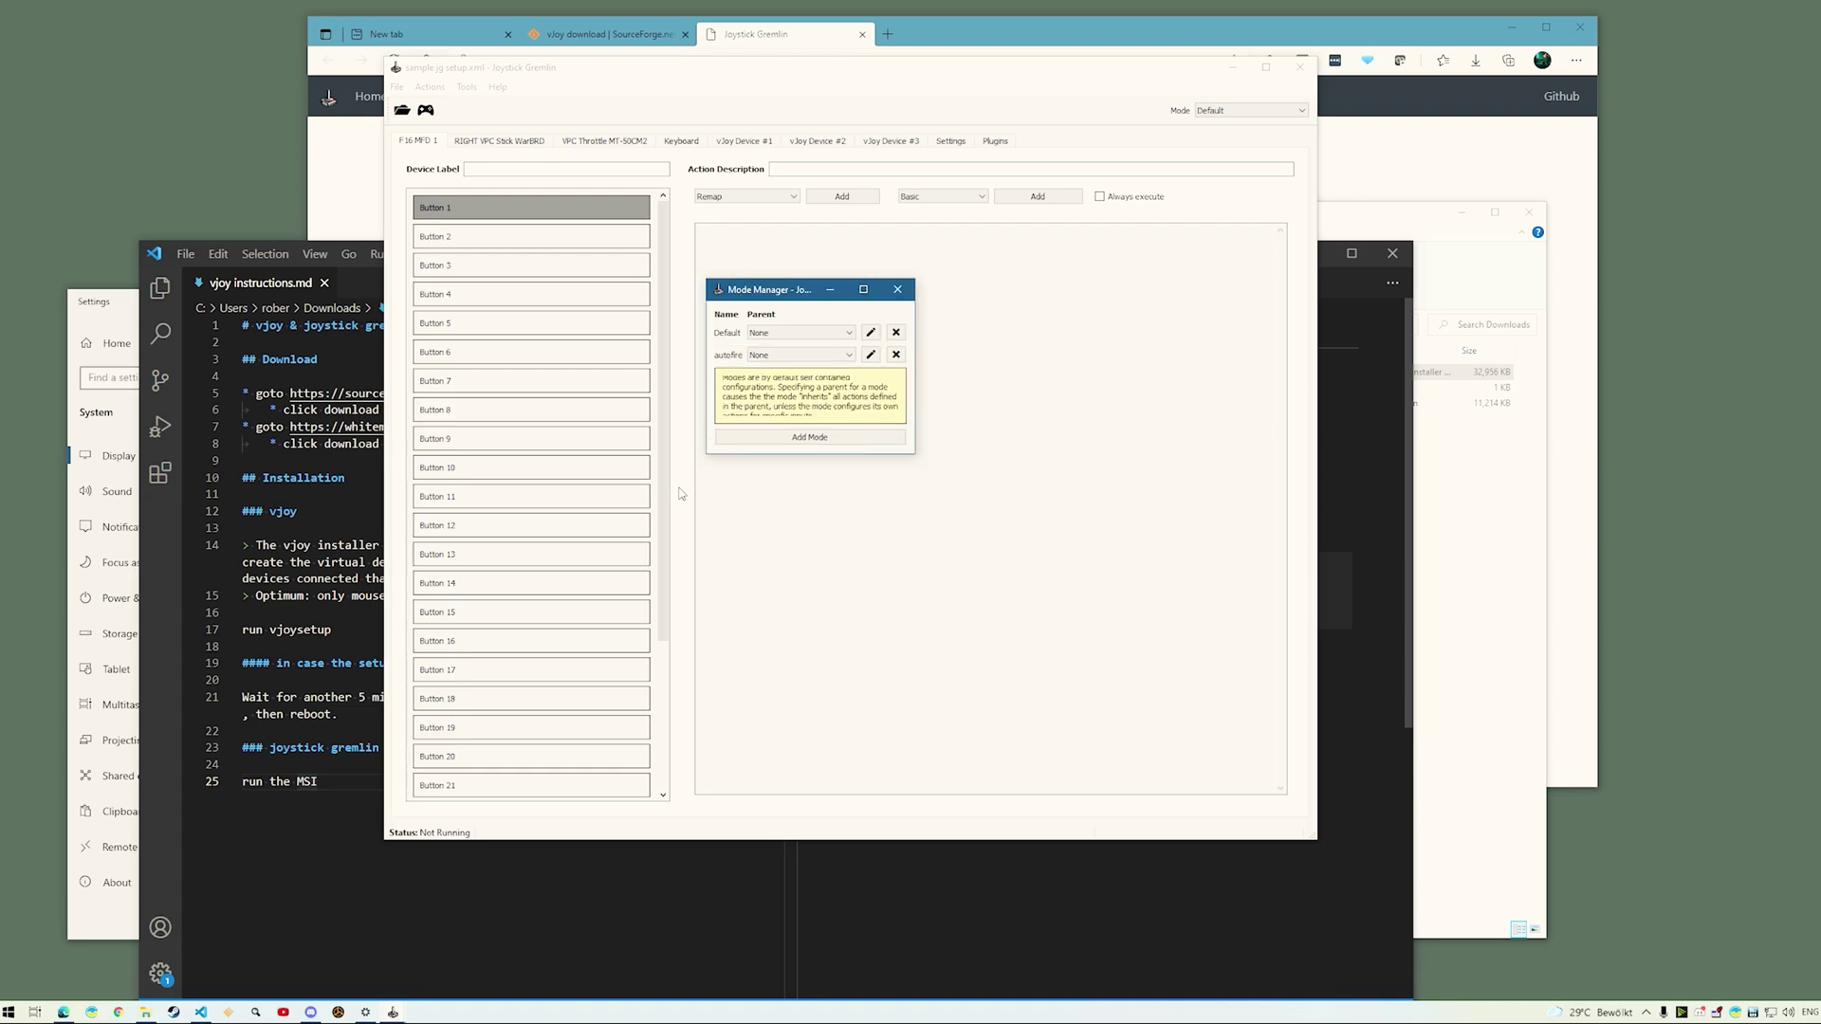
pyautogui.hotkey('alt', 'Down')
pyautogui.press('Down')
pyautogui.press('Return')
pyautogui.press('Escape')
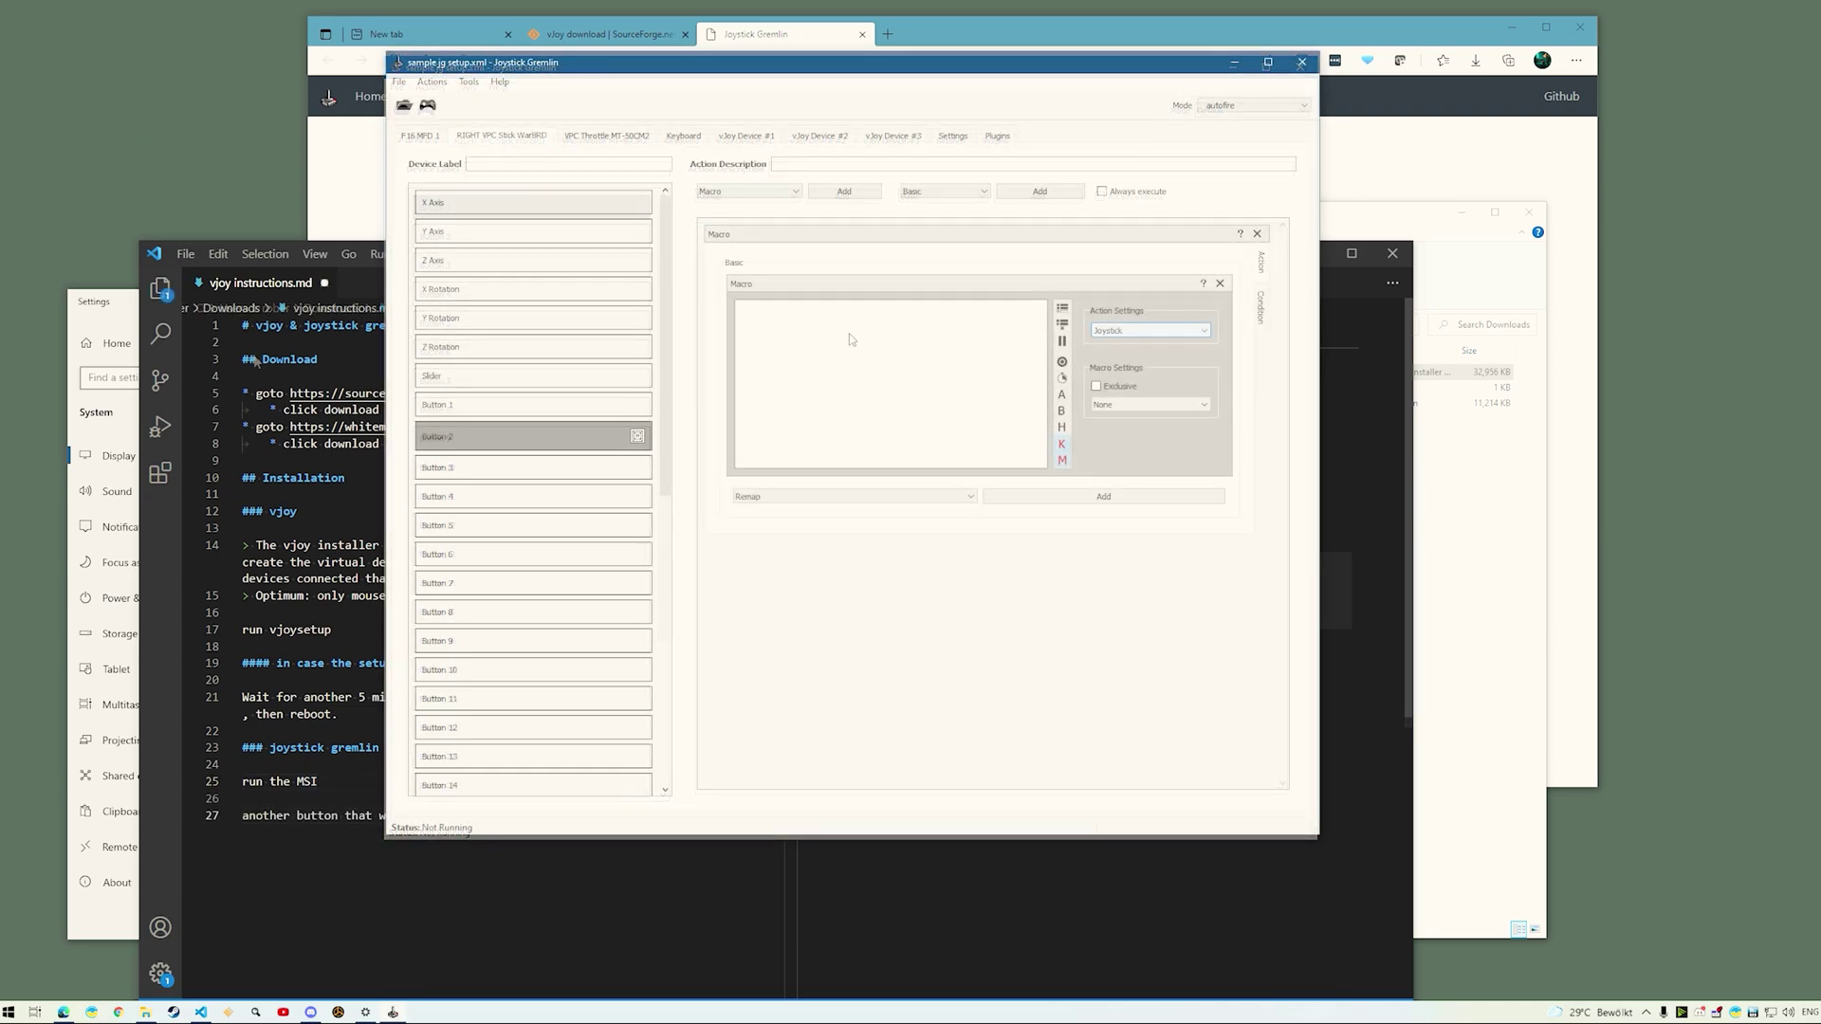
# Make Button 2's macro start with a vJoy action pressing vJoy Button 2
pyautogui.hotkey('alt', 'Down')
pyautogui.press('Down')
pyautogui.press('Down')
pyautogui.press('Down')
pyautogui.press('Down')
pyautogui.press('Down')
pyautogui.press('Return')
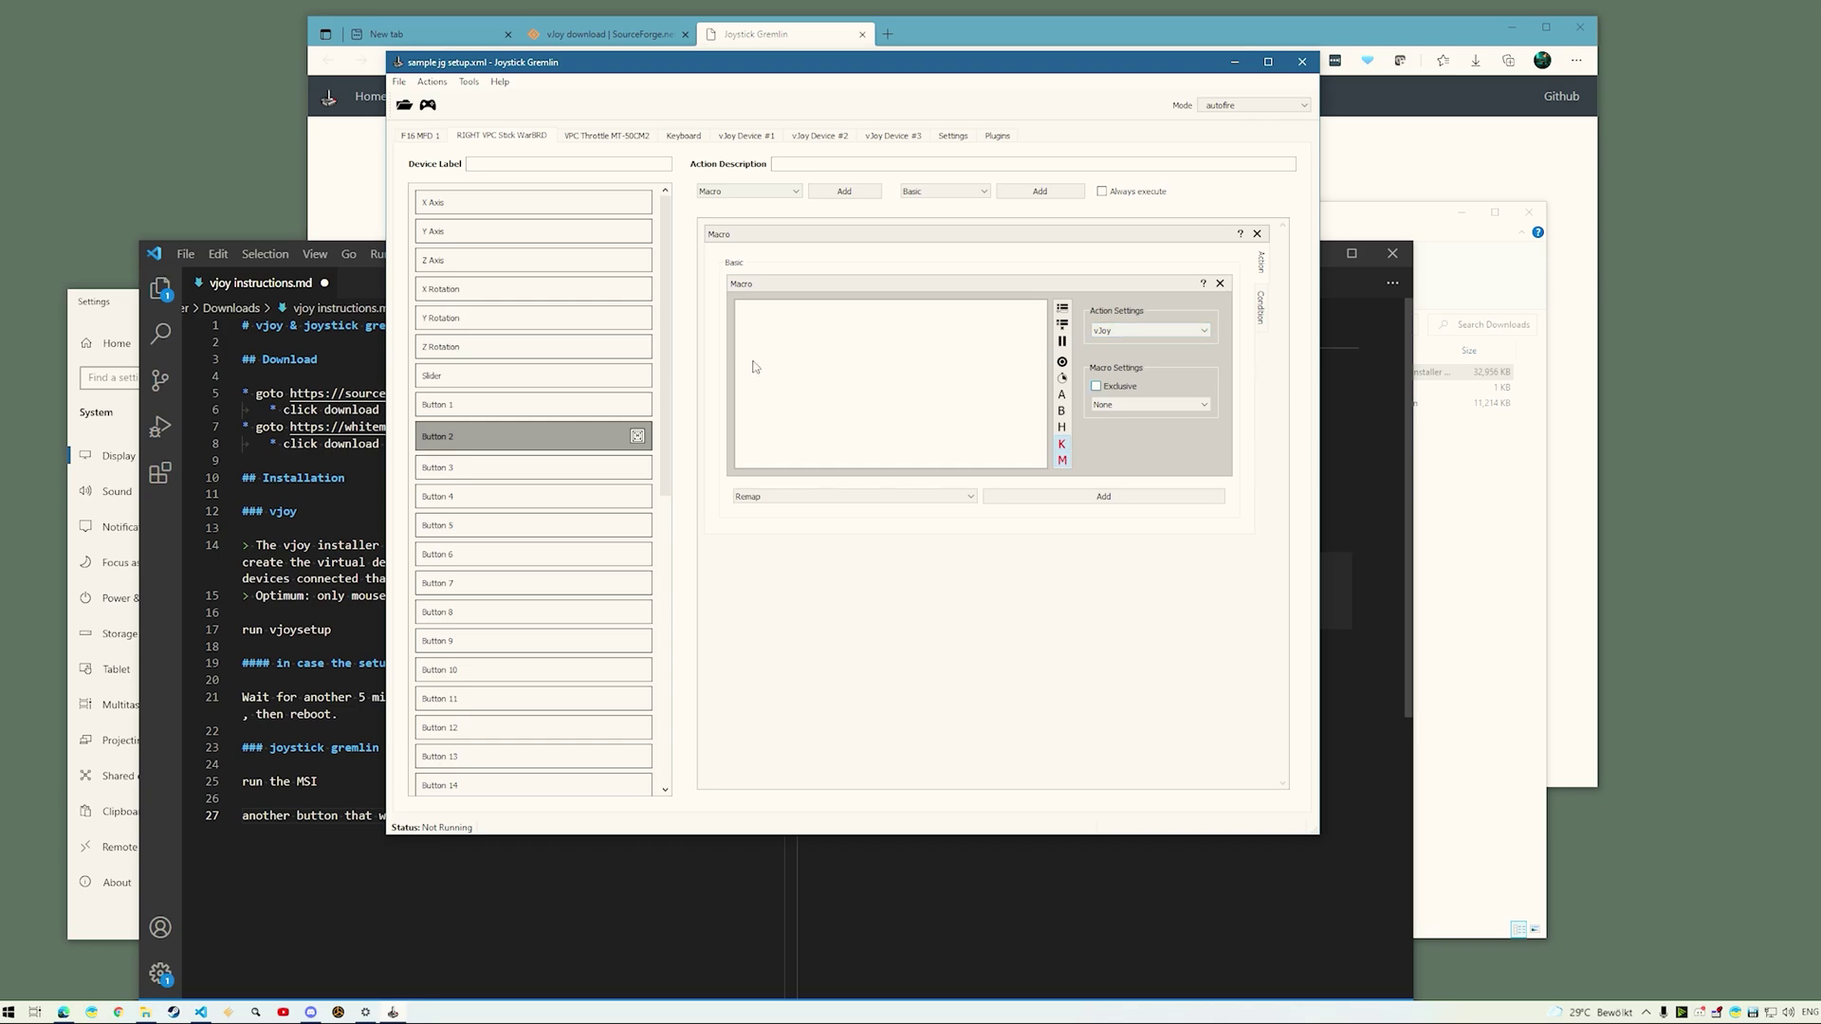
pyautogui.hotkey('alt', 'Down')
pyautogui.press('Down')
pyautogui.press('Down')
pyautogui.press('Return')
pyautogui.hotkey('alt', 'Down')
pyautogui.press('Down')
pyautogui.press('Return')
# Add pause entries and a second vJoy Button 2 entry to the macro
pyautogui.press('p')
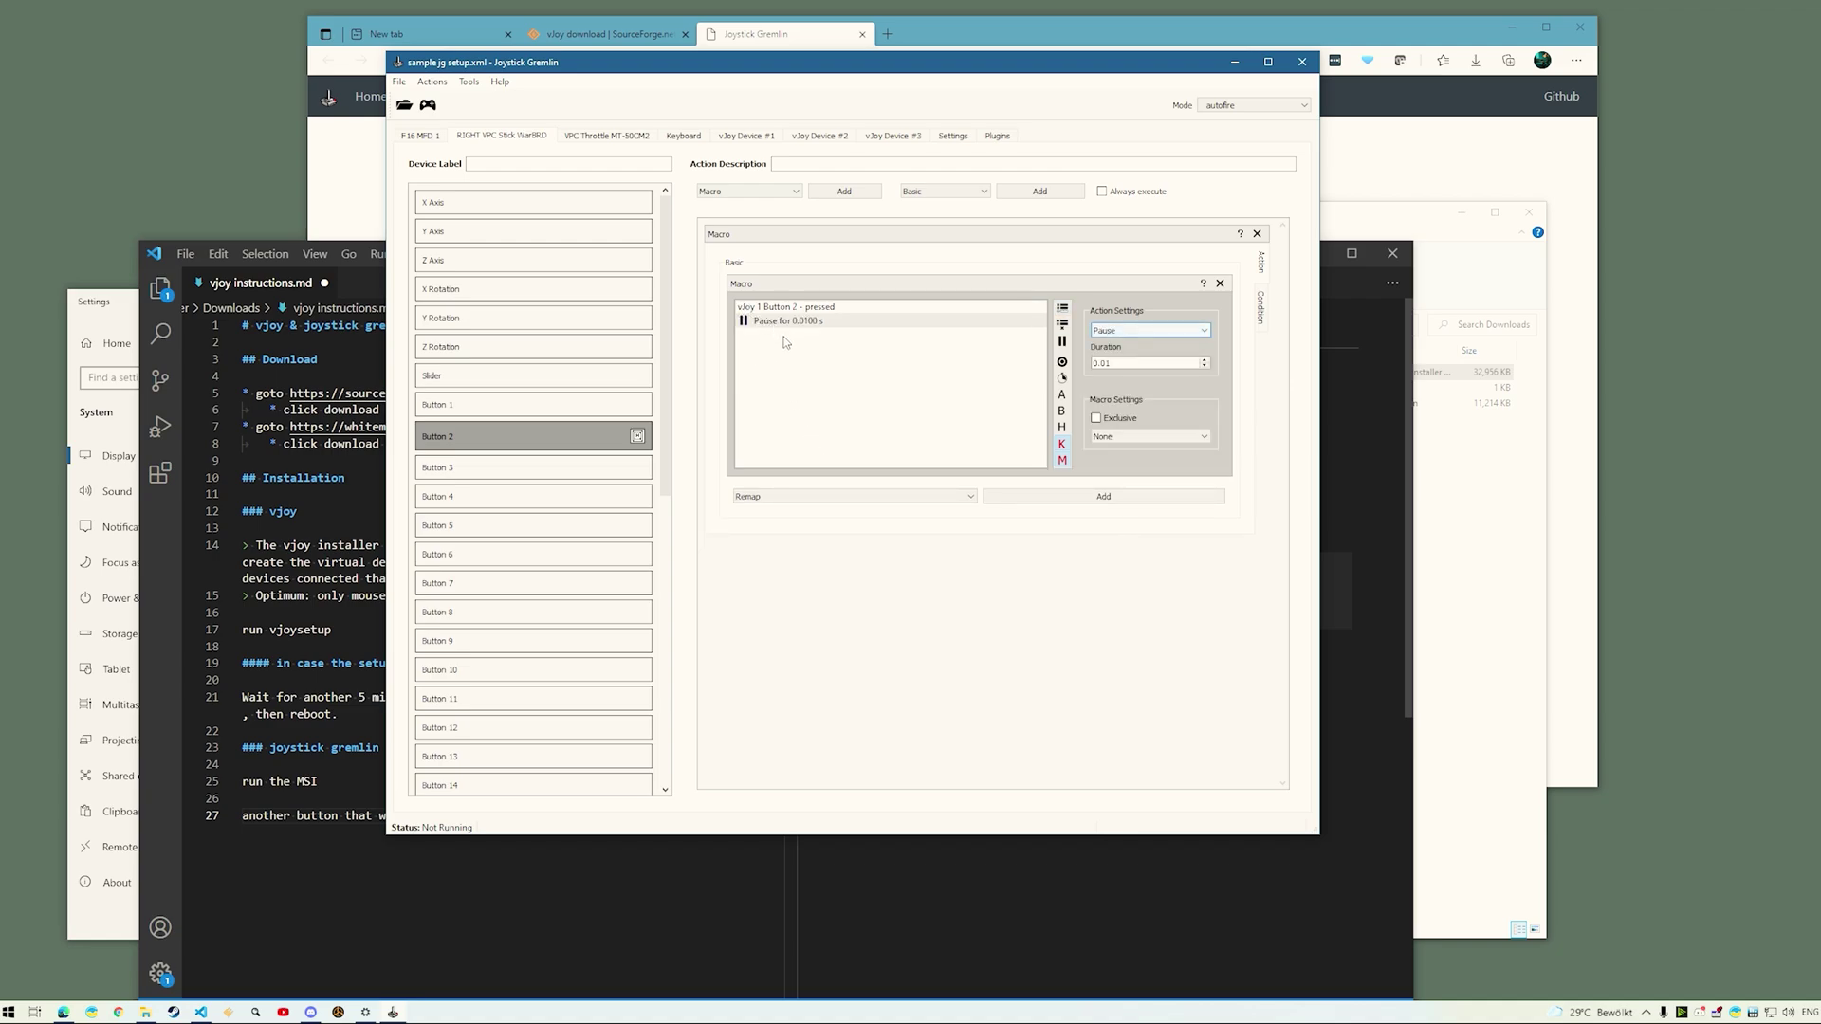
pyautogui.press('p')
pyautogui.hotkey('alt', 'Down')
pyautogui.press('Down')
pyautogui.press('Down')
pyautogui.press('Return')
pyautogui.hotkey('alt', 'Down')
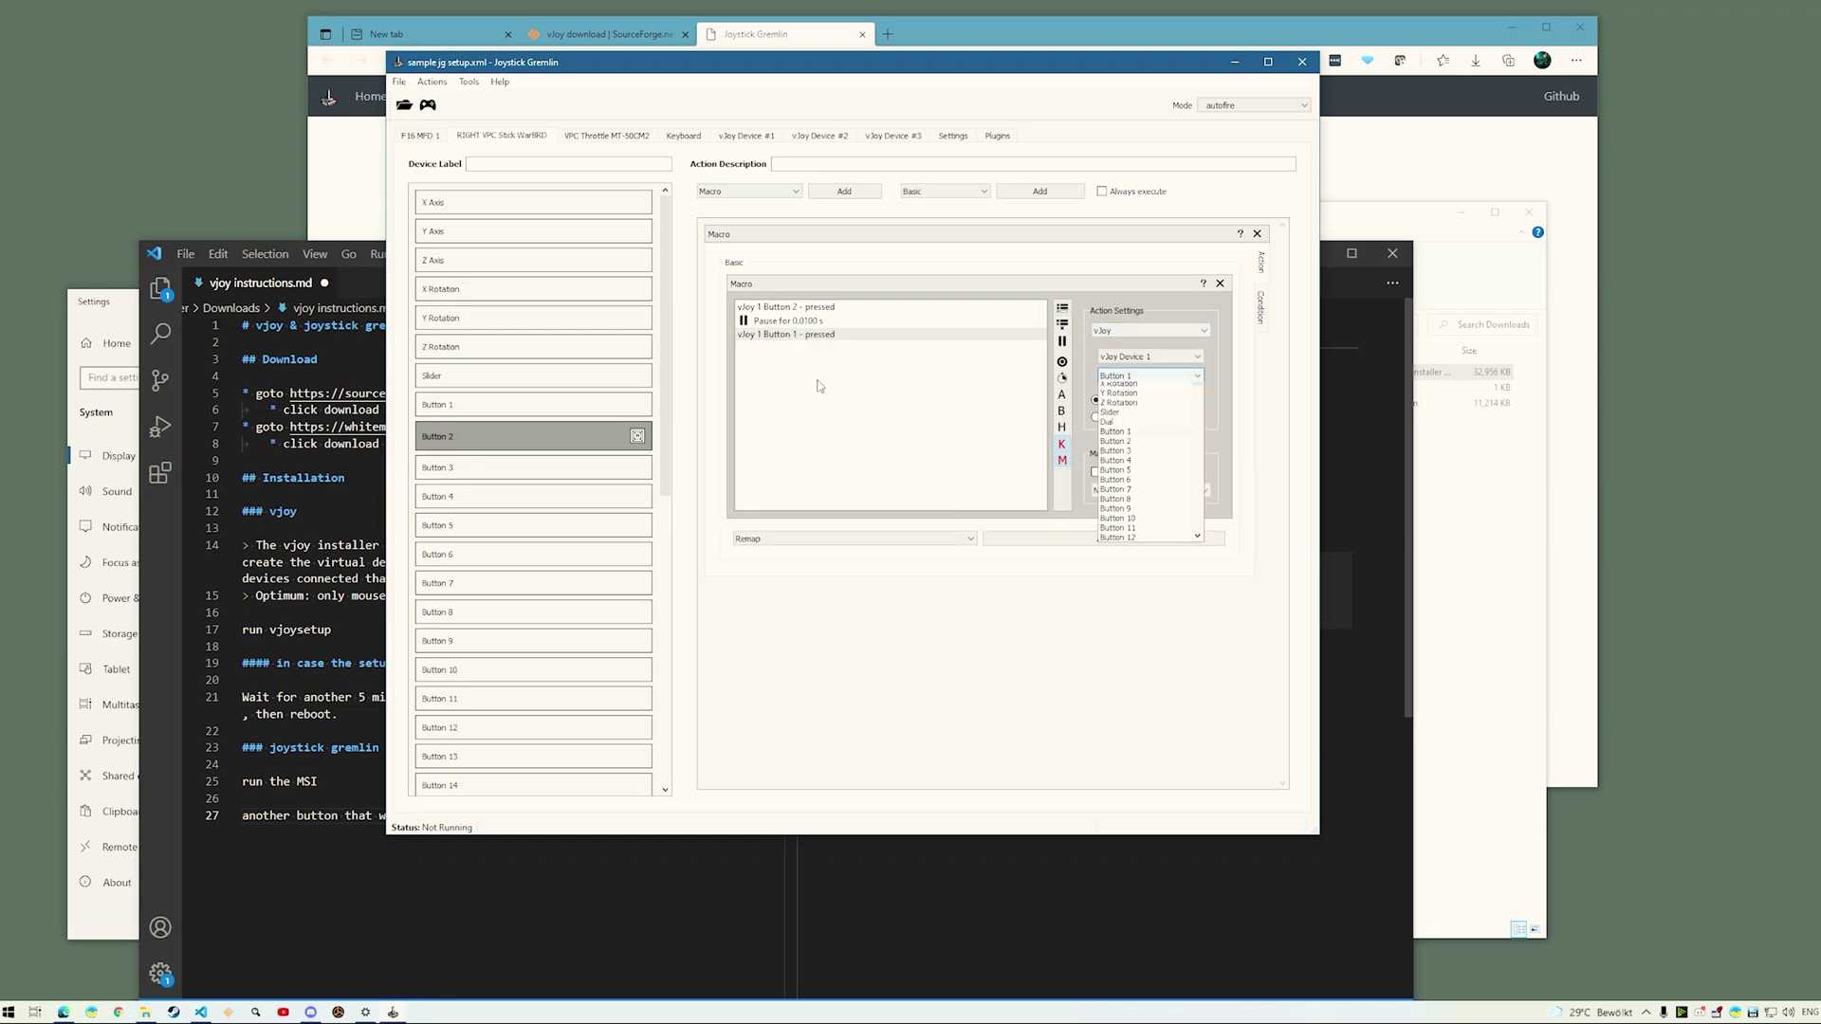
pyautogui.press('Down')
pyautogui.press('Down')
pyautogui.press('Down')
pyautogui.press('Escape')
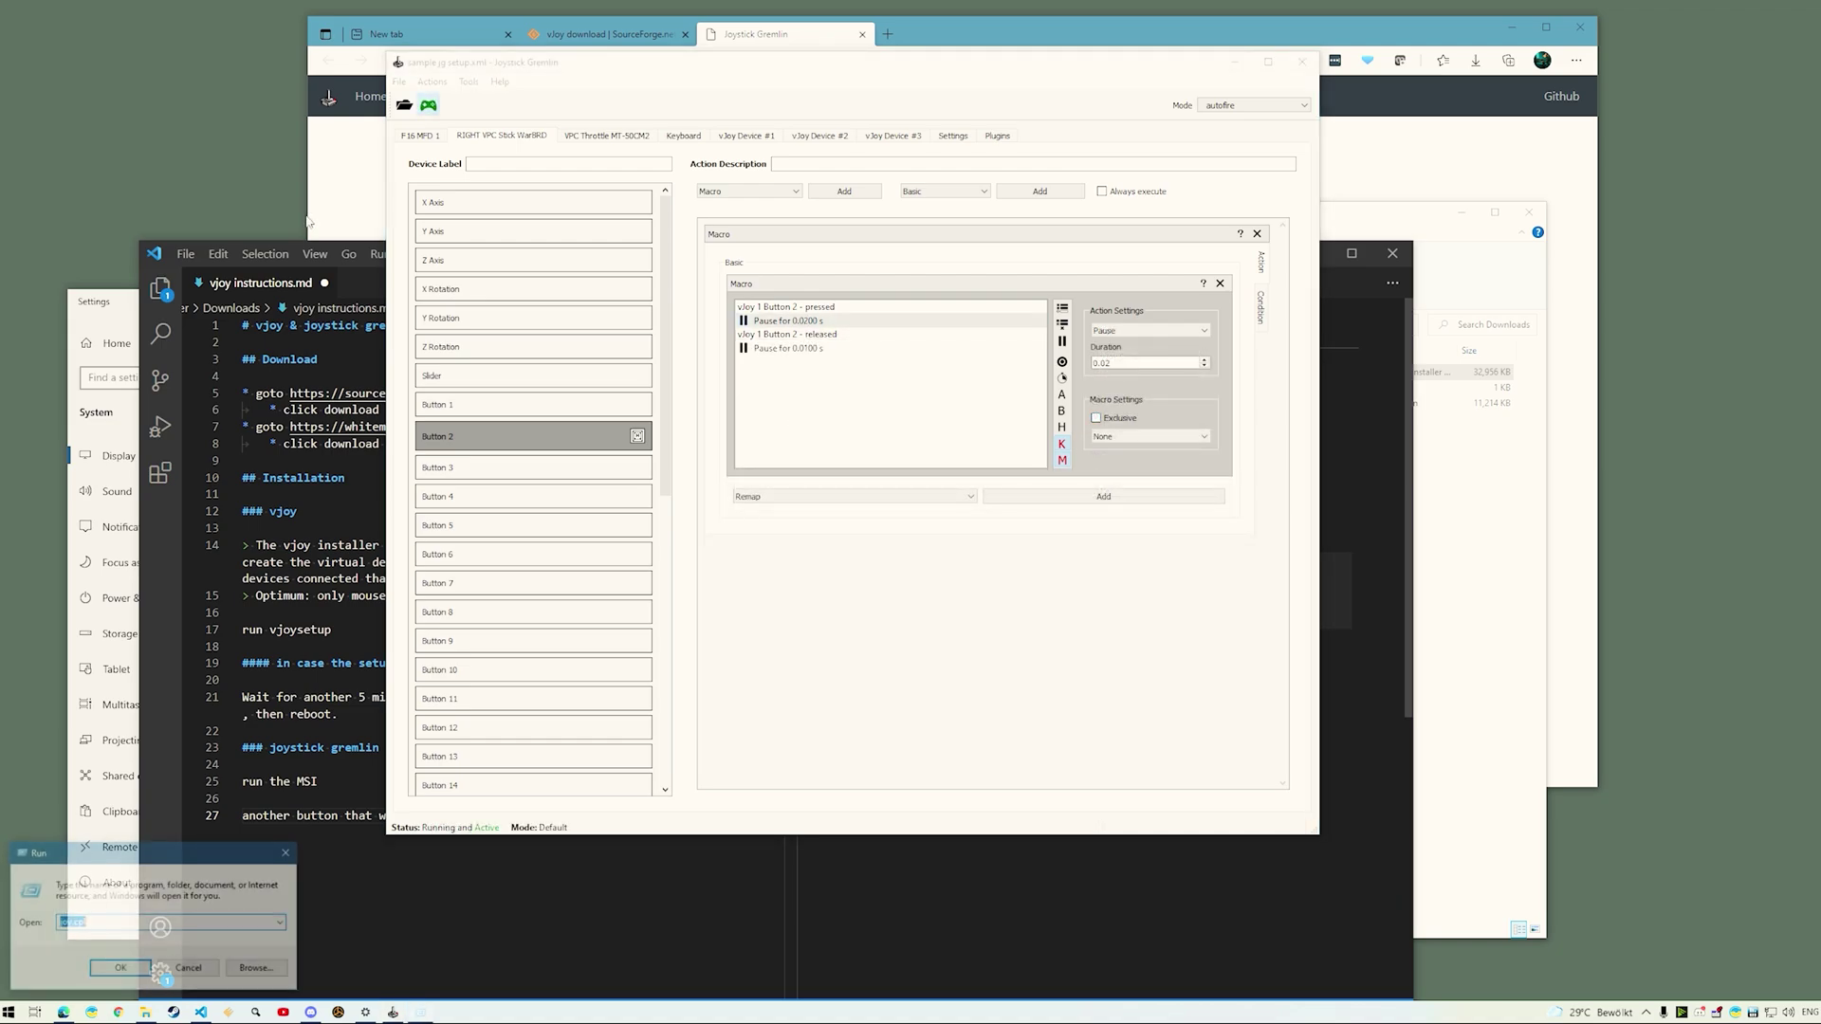
# Open the vJoy Device properties test view from the joy.cpl game controllers panel
pyautogui.press('super+r')
pyautogui.press('Return')
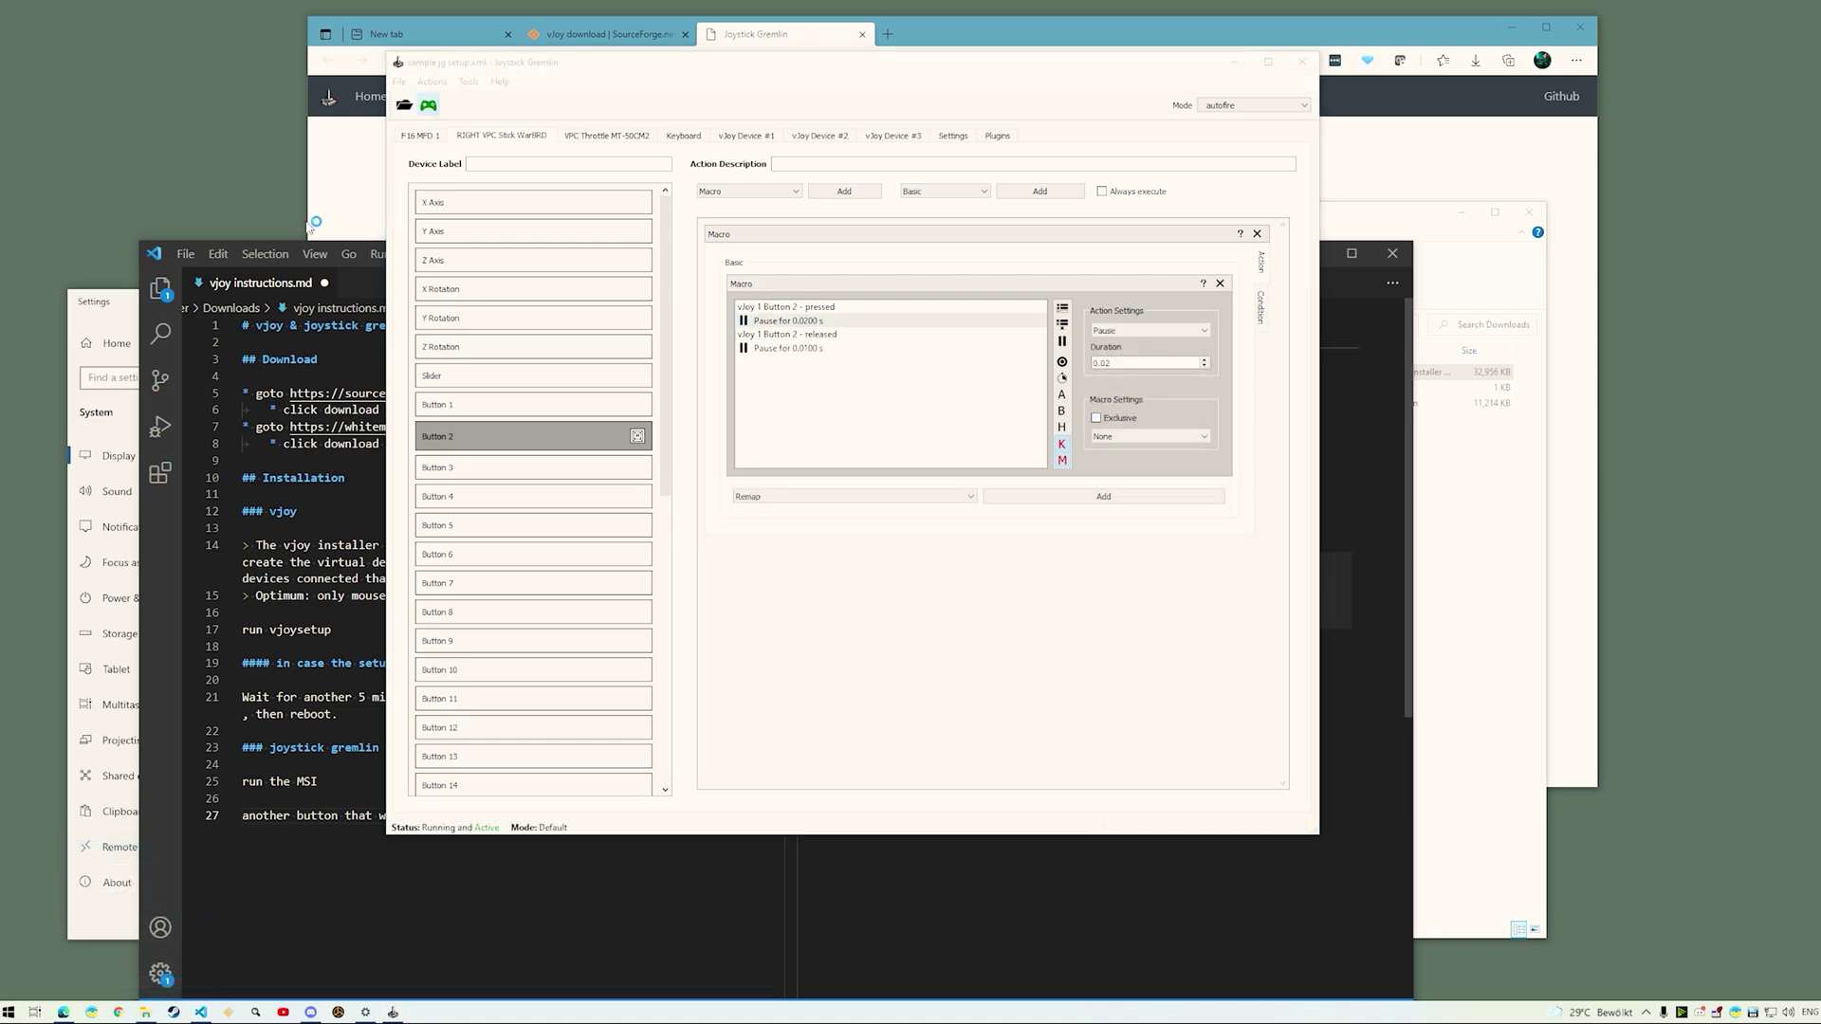
pyautogui.click(204, 286)
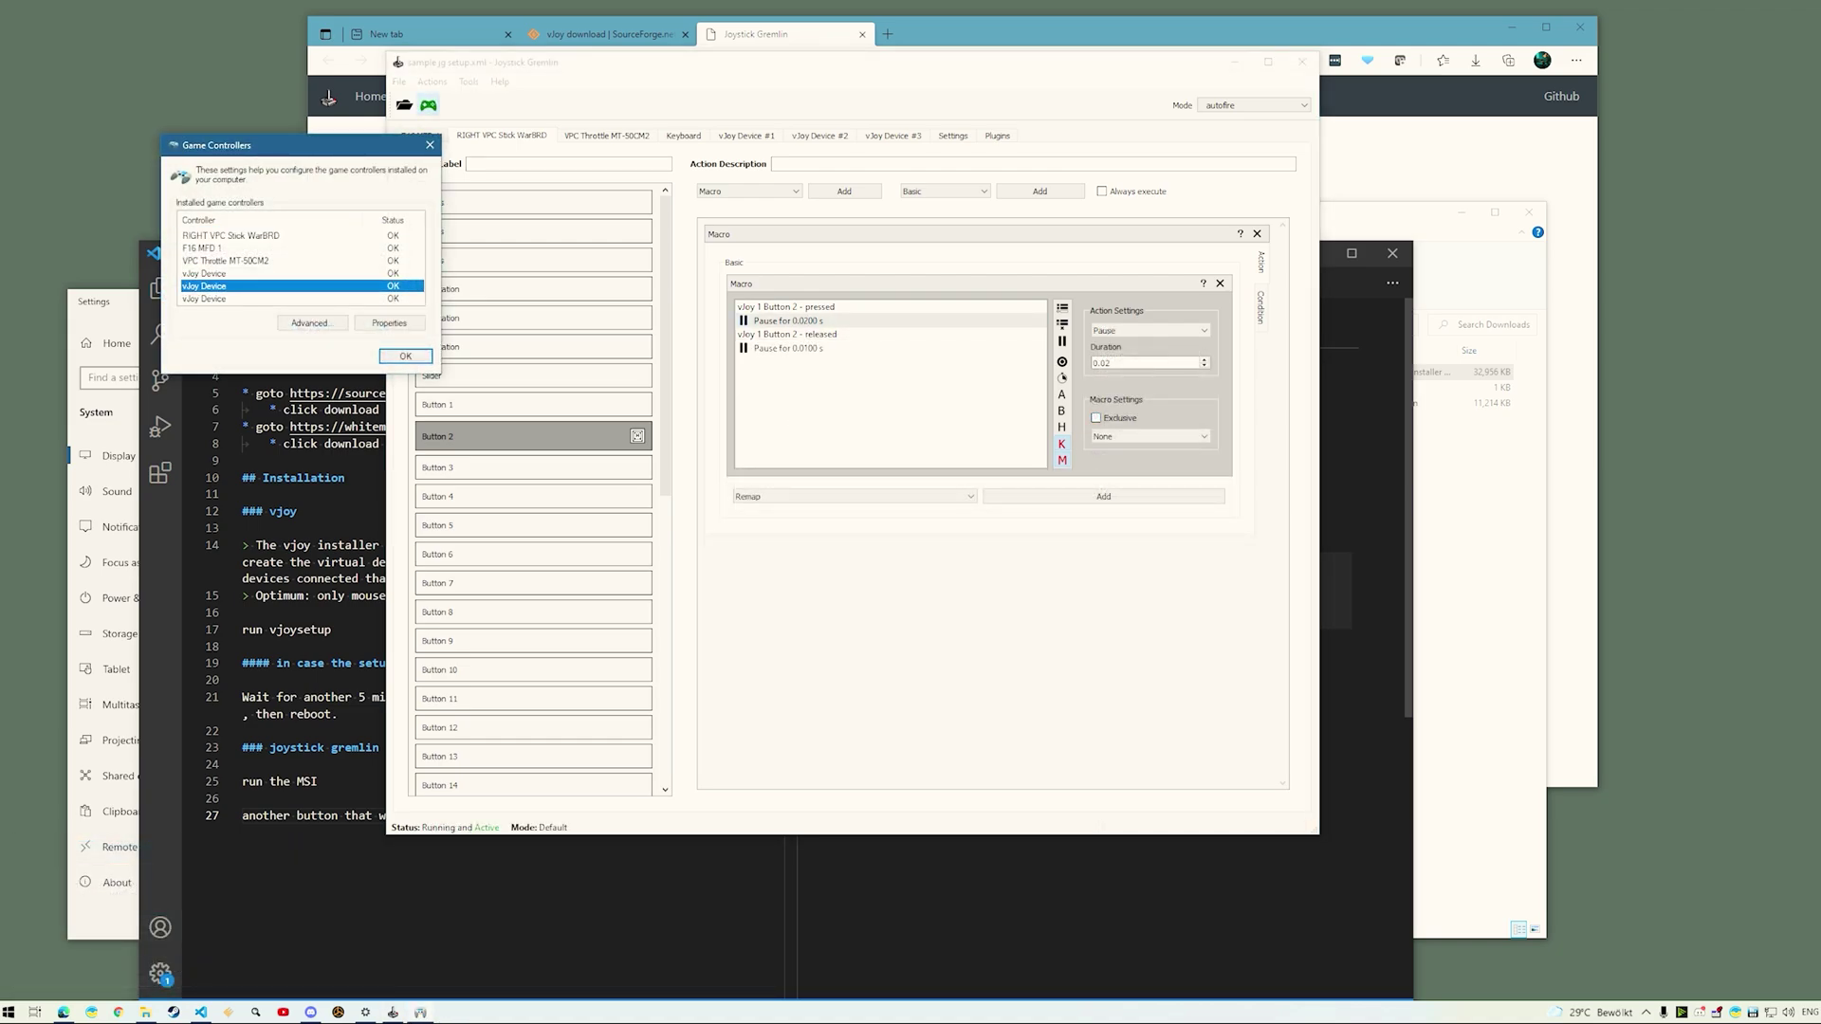
pyautogui.doubleClick(204, 273)
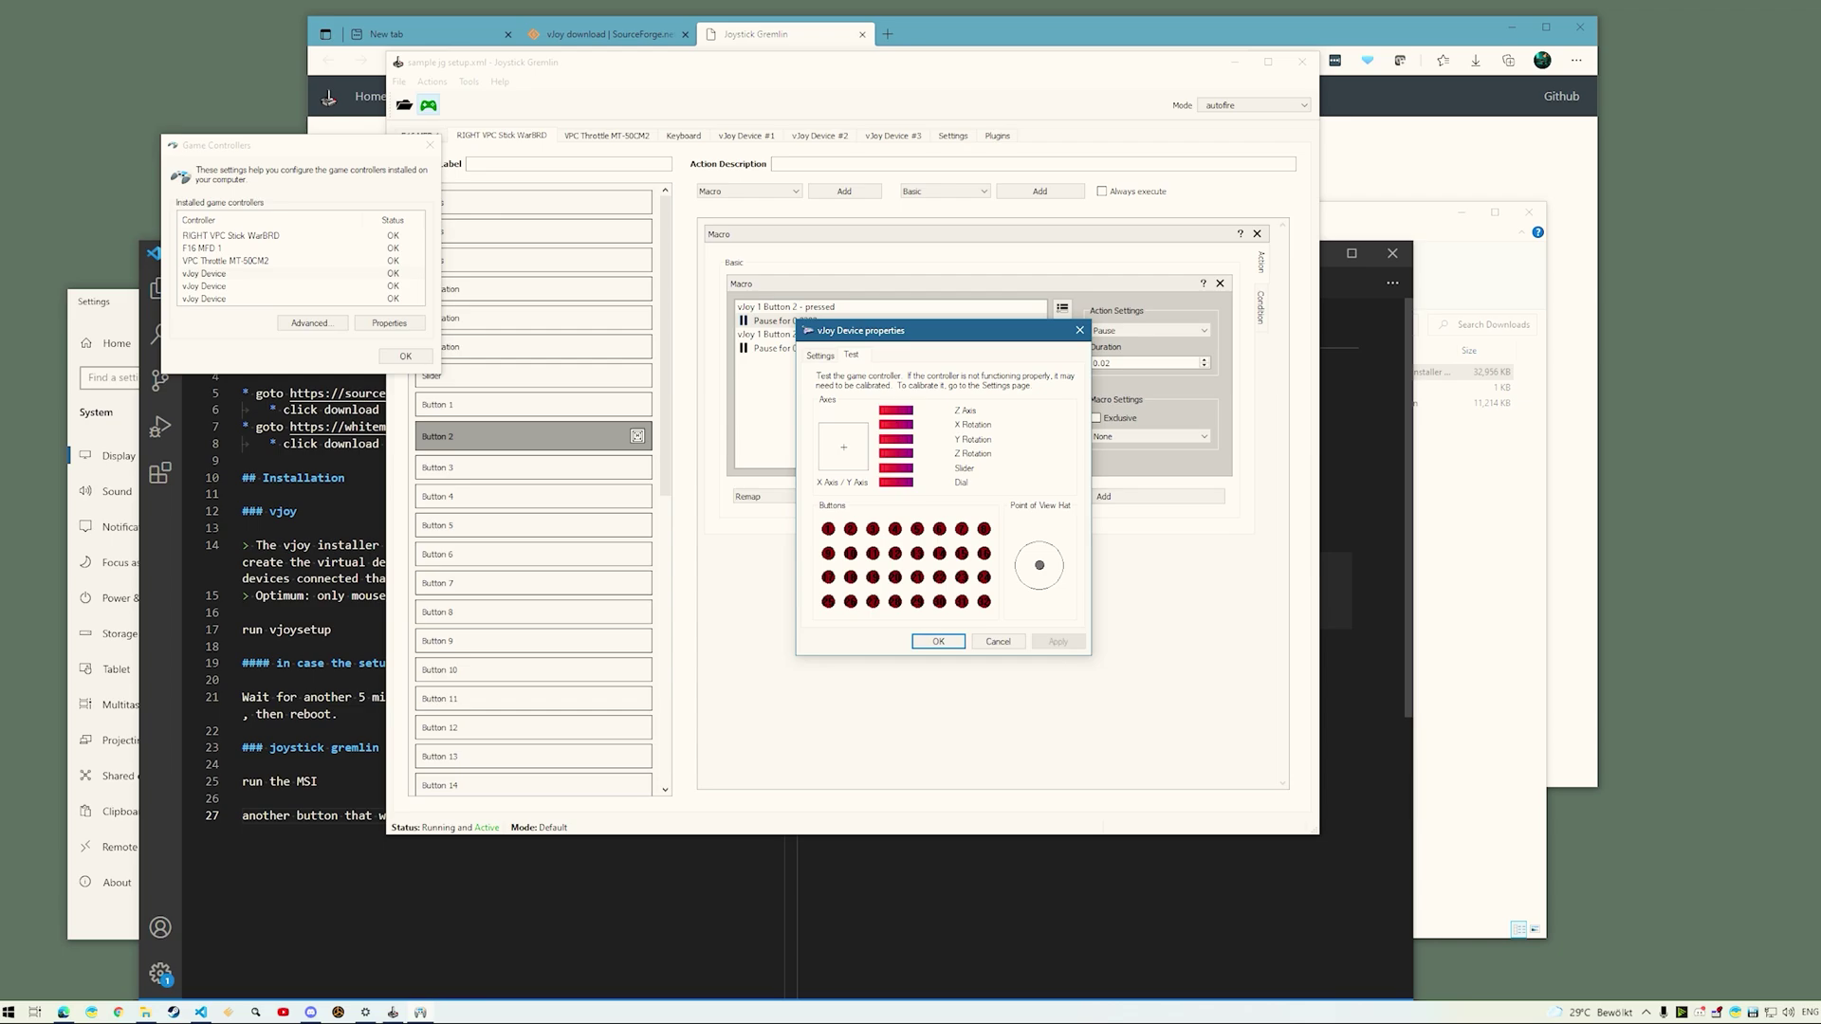